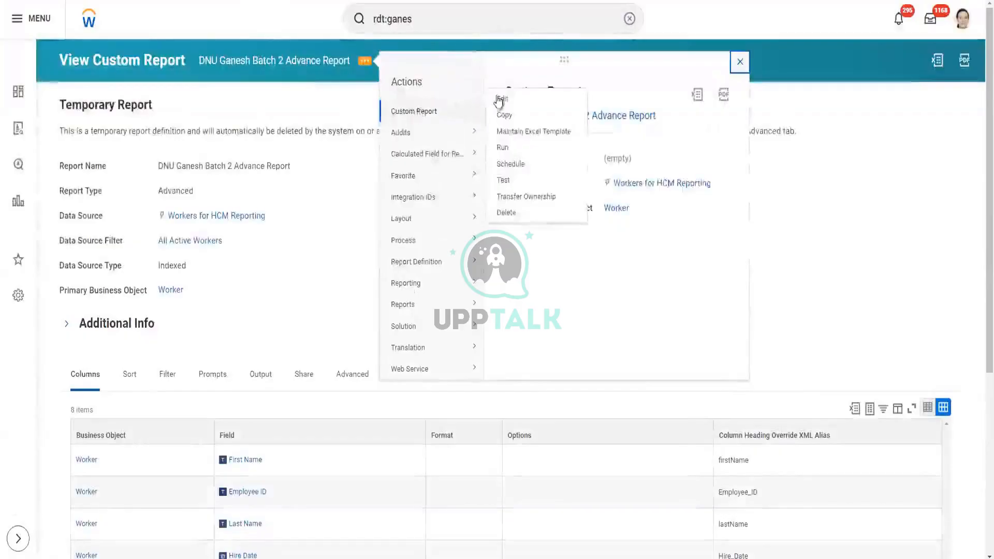
- Open the advanced custom report's definition for editing and review its column list
left_click(499, 99)
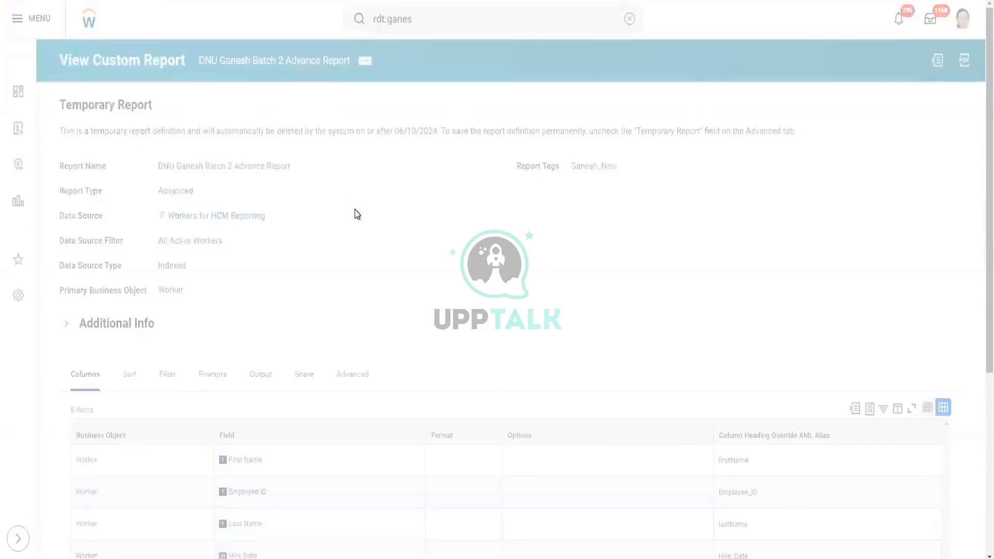
scroll(361, 219, "down", 1)
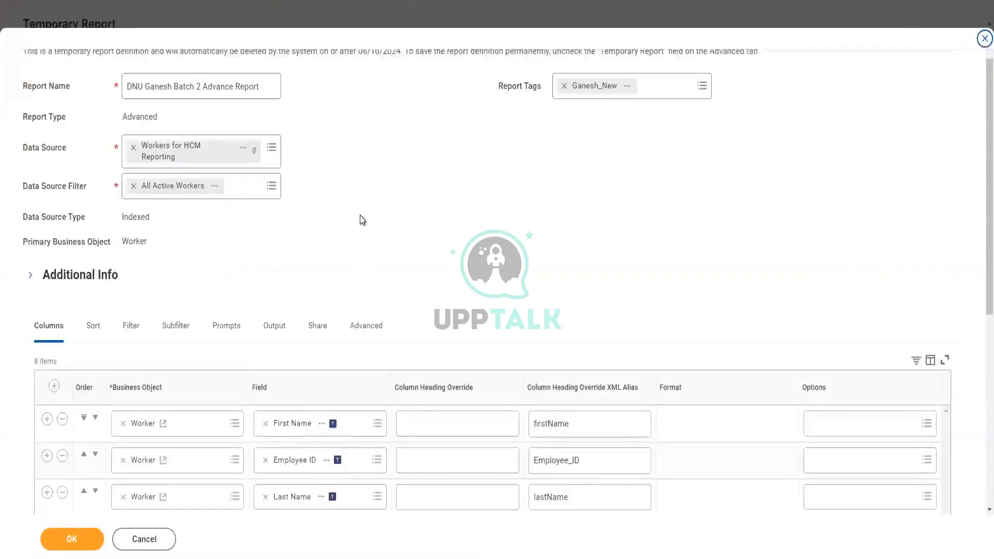
scroll(360, 218, "down", 1)
scroll(361, 219, "down", 1)
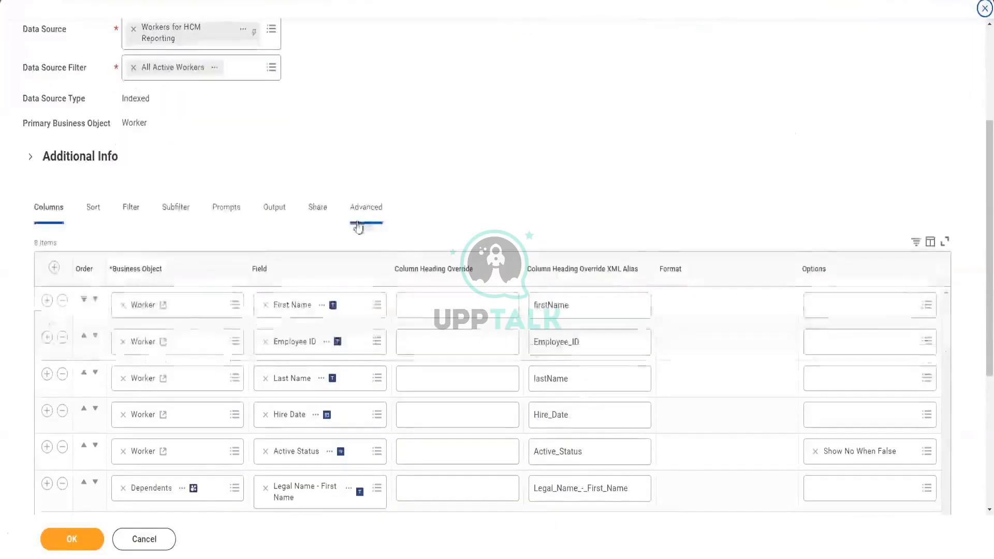
scroll(178, 147, "down", 2)
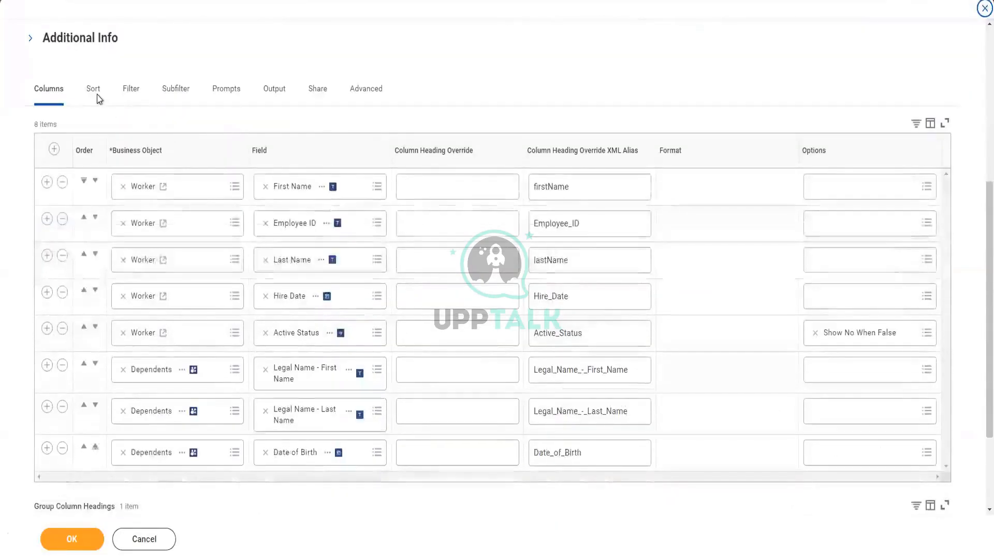
- Examine the report's sort settings, including the sort fields, grouping and totaling options, and Sub Level Sort criteria
left_click(94, 91)
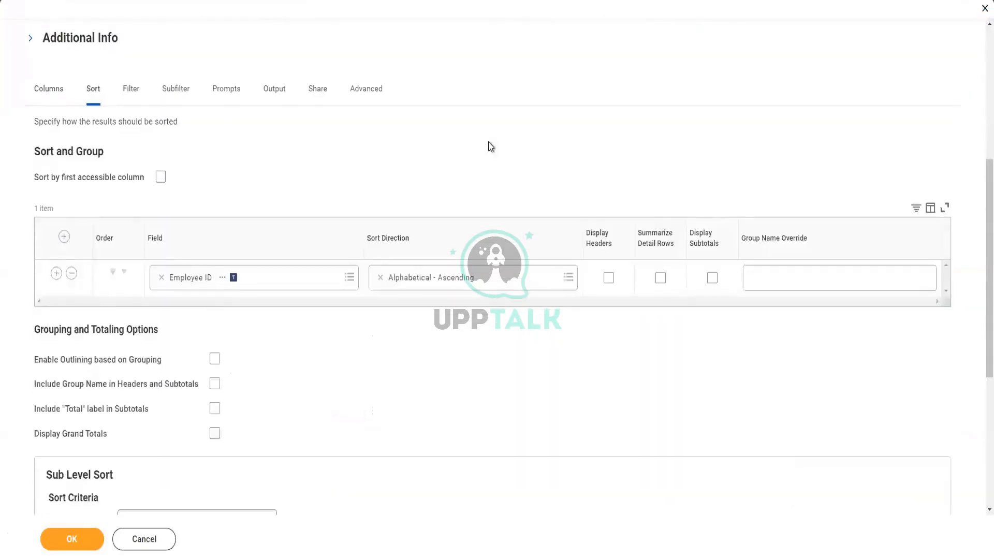
scroll(52, 227, "down", 2)
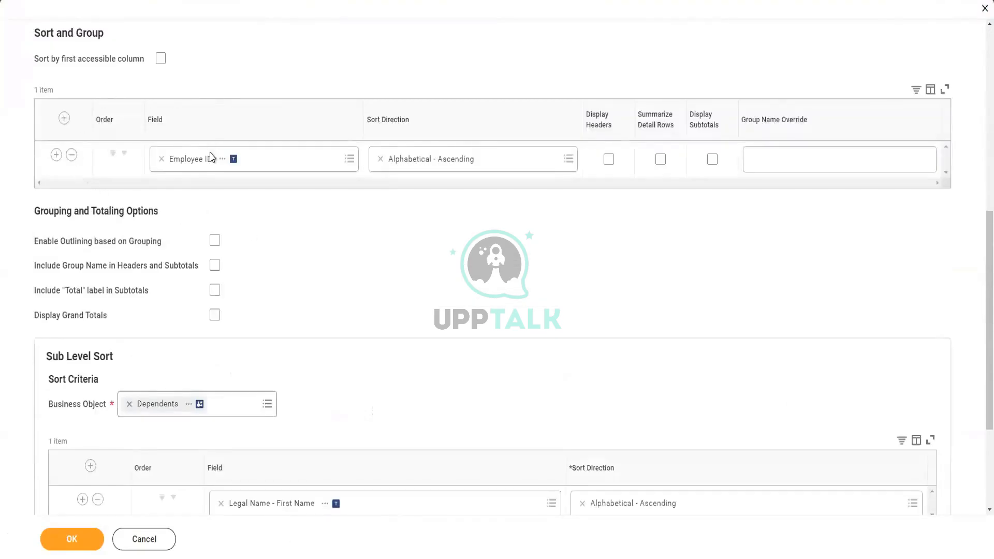
scroll(210, 156, "up", 2)
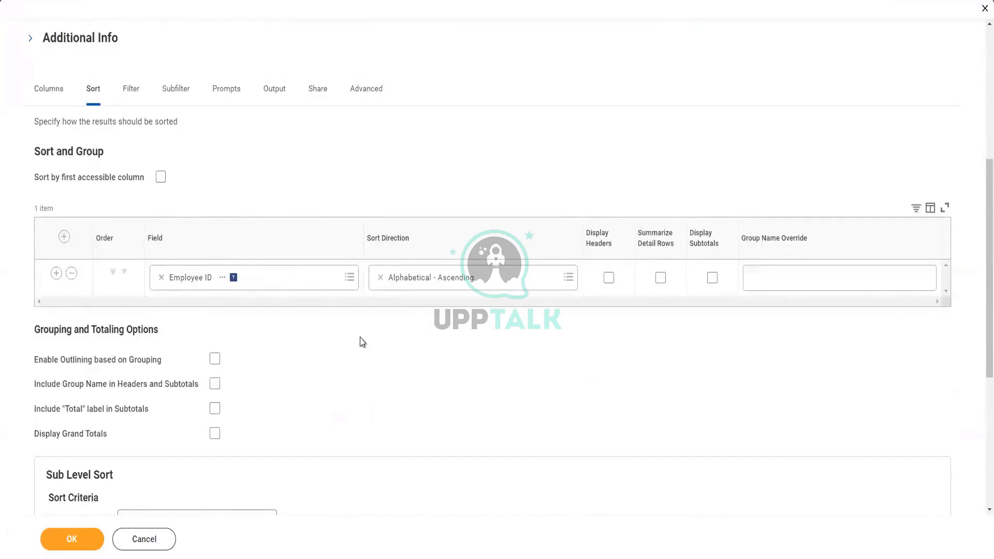
scroll(359, 340, "down", 5)
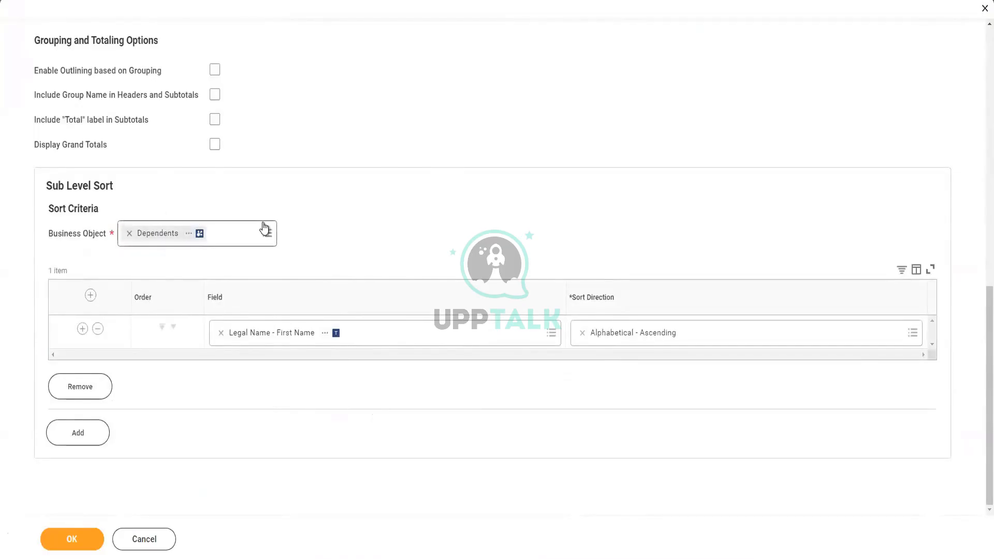
scroll(262, 229, "up", 5)
scroll(263, 231, "up", 1)
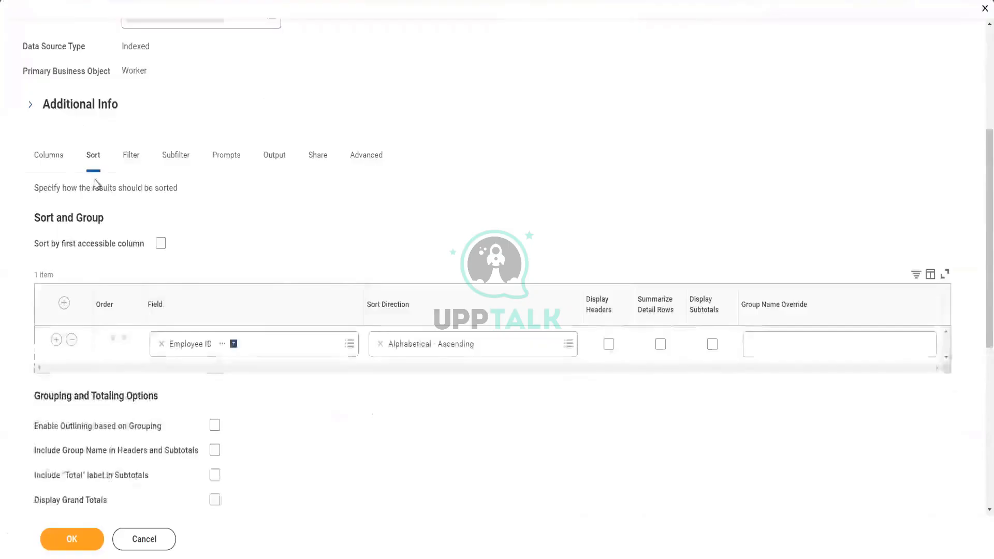
- Return to the report's column definitions and check the data source details and Primary Business Object
left_click(50, 157)
scroll(355, 163, "up", 1)
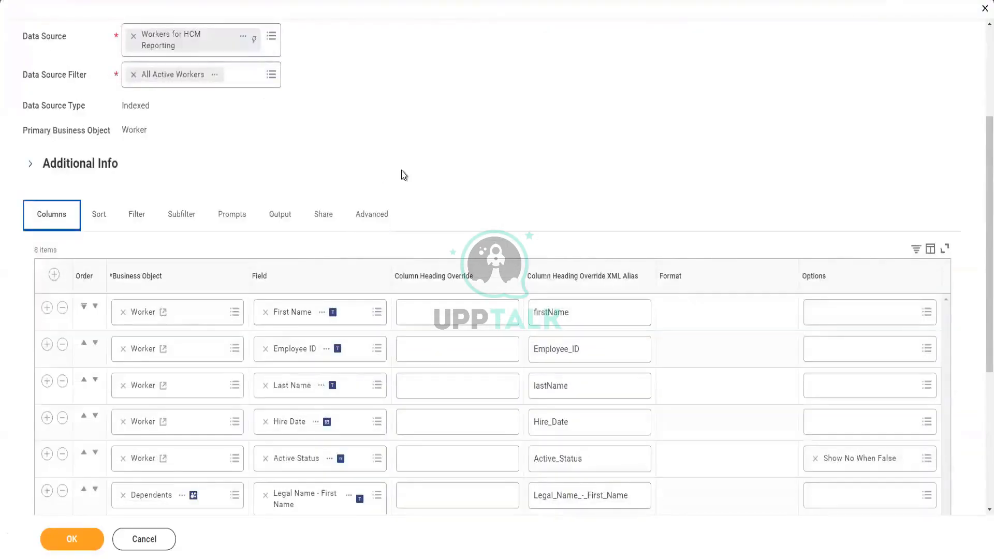
scroll(335, 202, "up", 3)
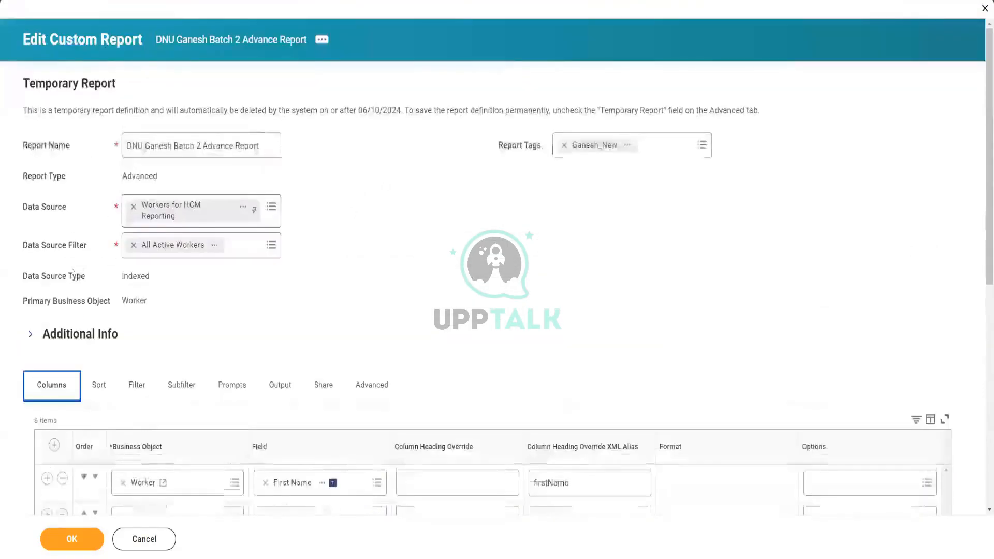
scroll(379, 254, "down", 2)
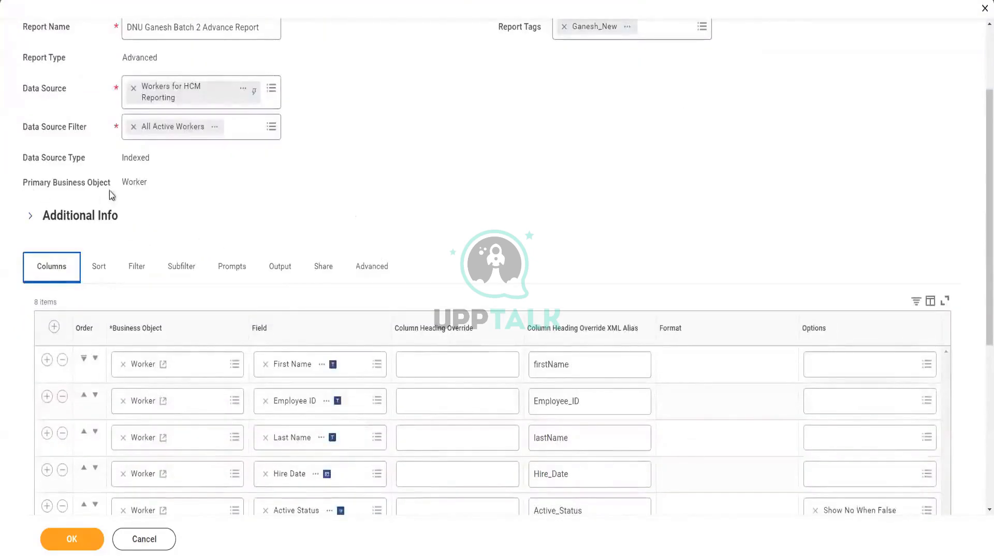
left_click_drag(28, 182, 146, 184)
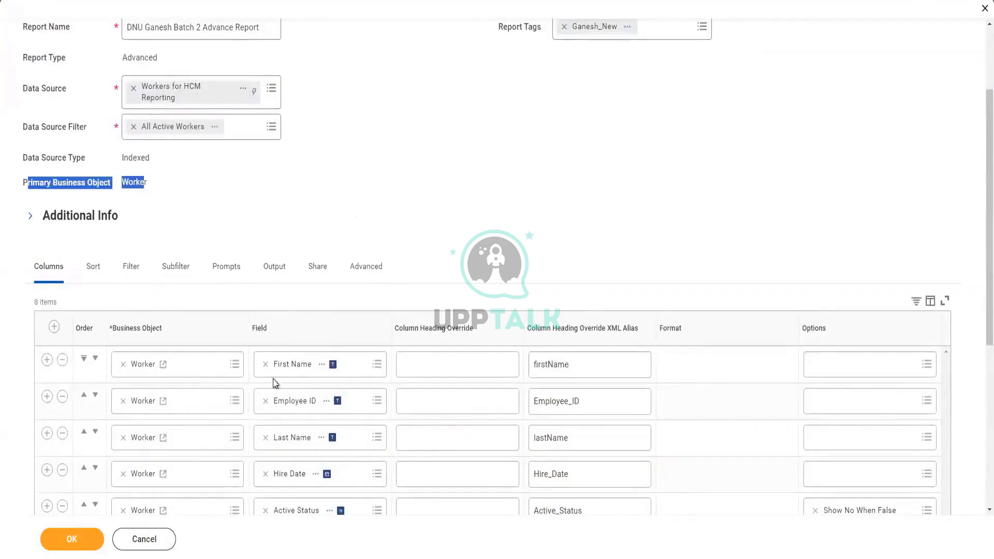
- Compare the columns based on Worker with those based on Dependents, then check the Group Column Headings
scroll(274, 381, "down", 2)
left_click(167, 382)
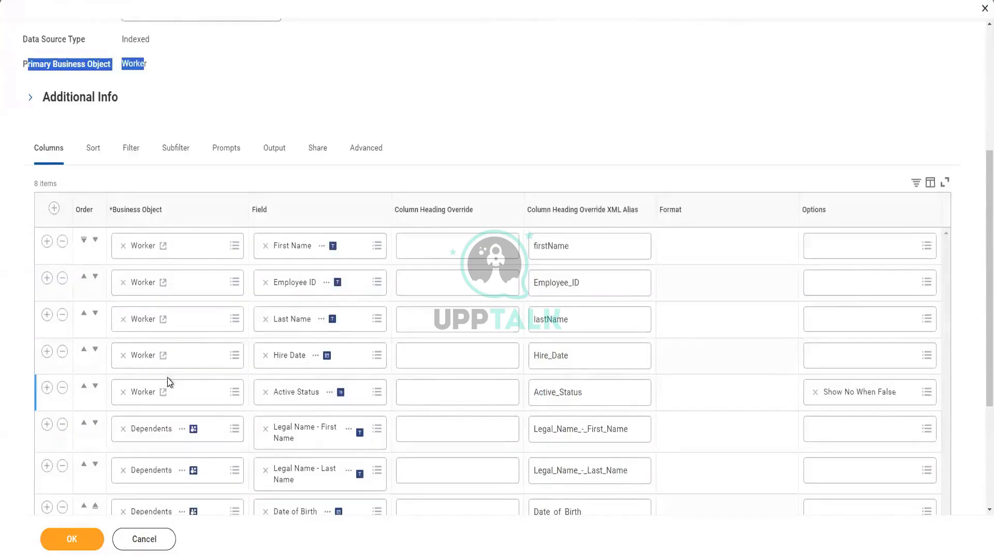
left_click(290, 429)
left_click(319, 458)
scroll(319, 459, "down", 1)
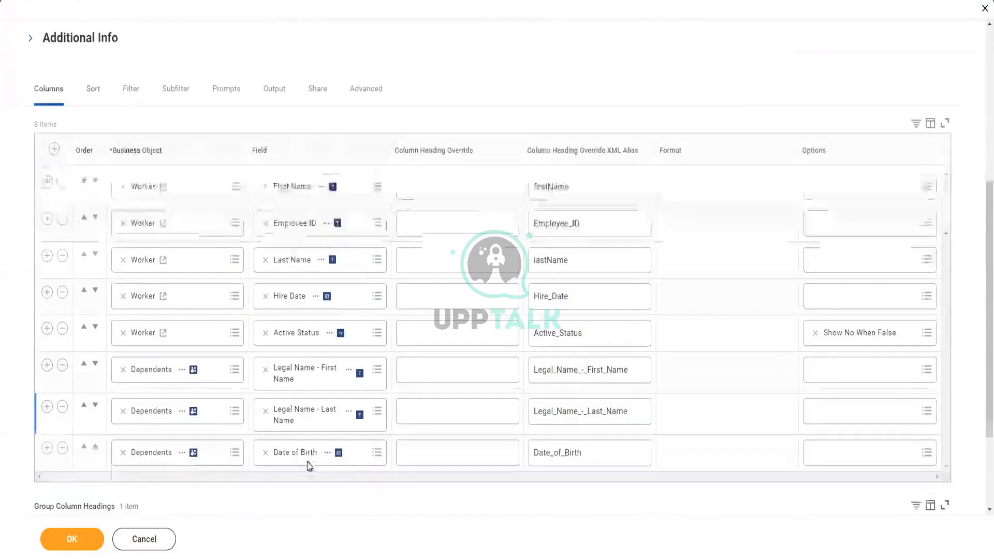
left_click(311, 462)
left_click(164, 378)
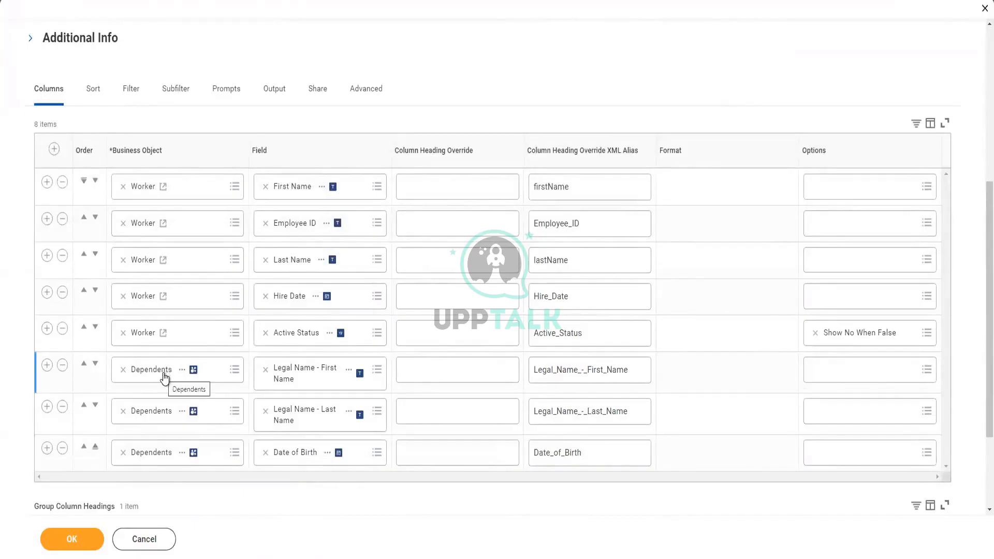
scroll(246, 280, "up", 4)
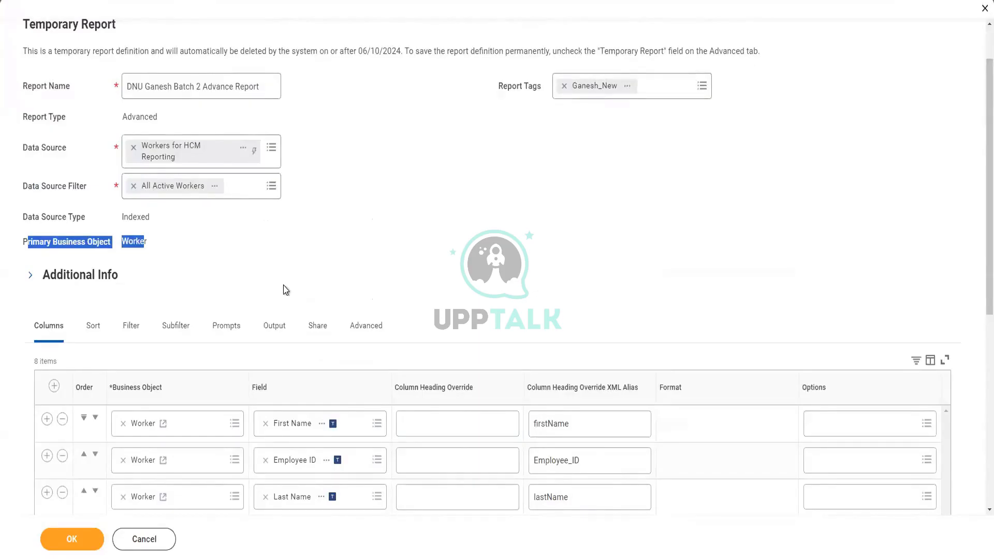
scroll(284, 322, "down", 5)
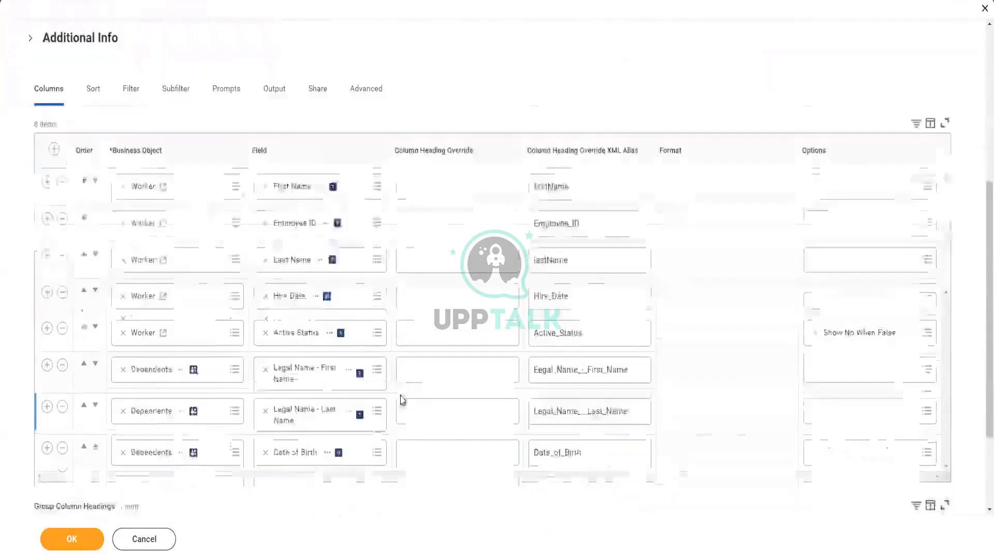
scroll(403, 399, "down", 3)
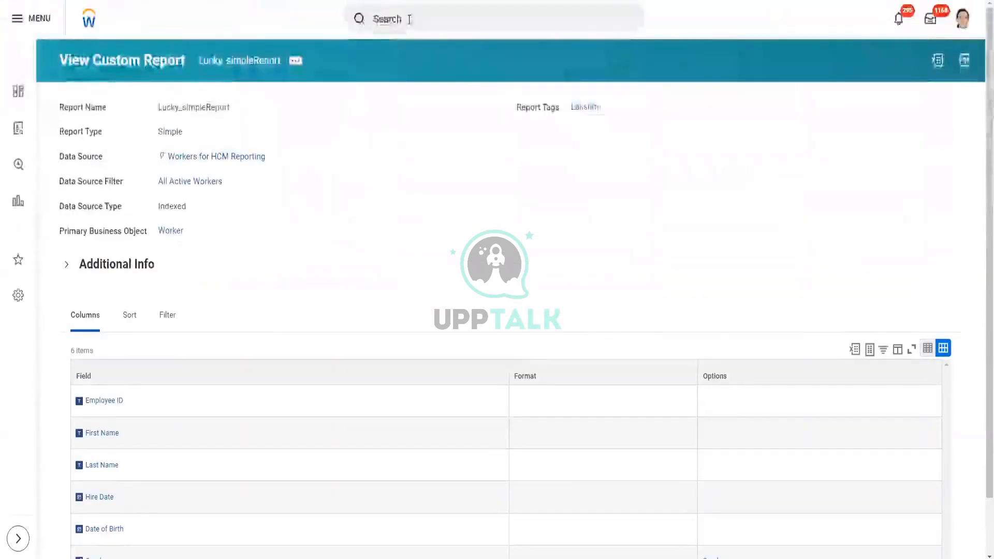
- Search Workday for "busine obje" to find the business object details
left_click(409, 19)
type("busine o")
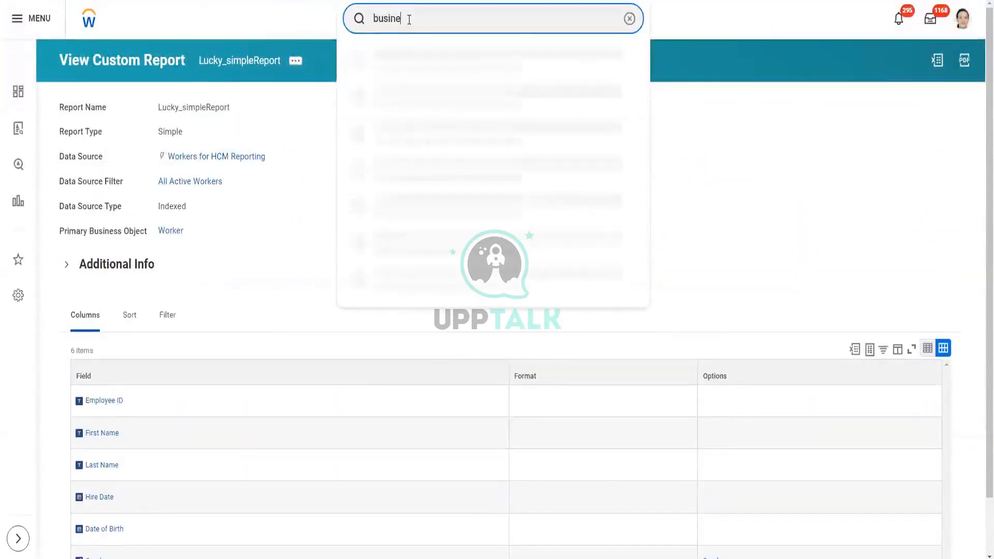
type("bje")
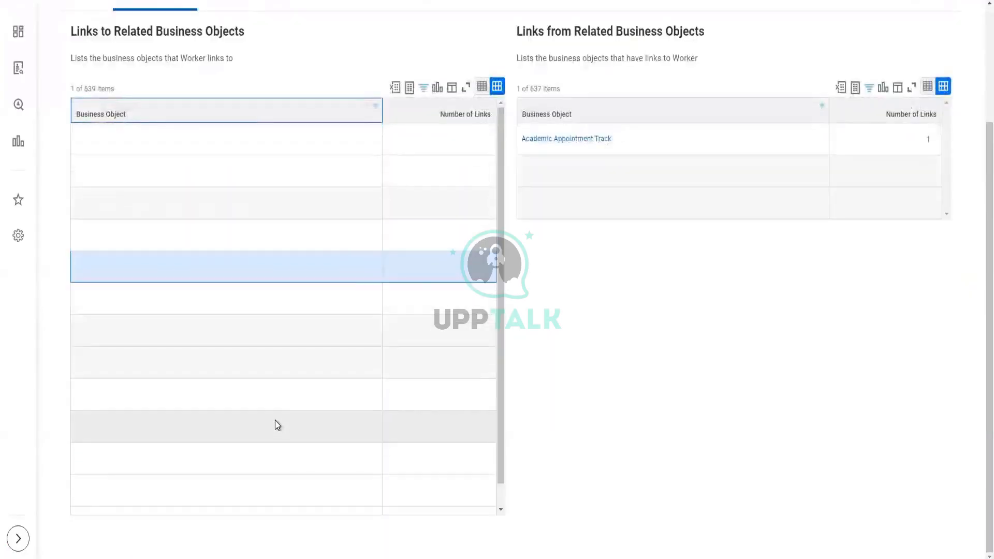
- Examine the business objects that Worker links to, including the field details behind the Additional Benefits Election links
scroll(275, 421, "up", 3)
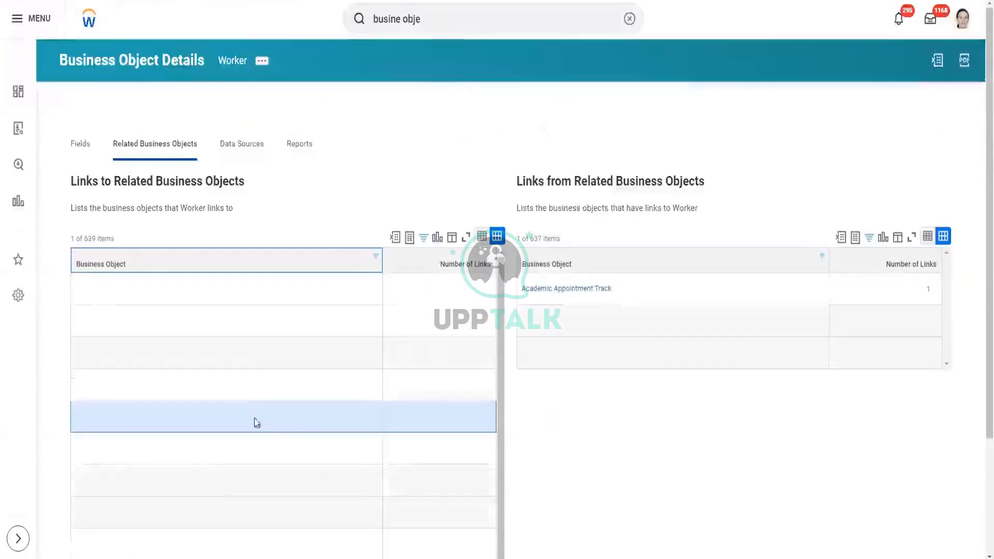
scroll(356, 176, "down", 3)
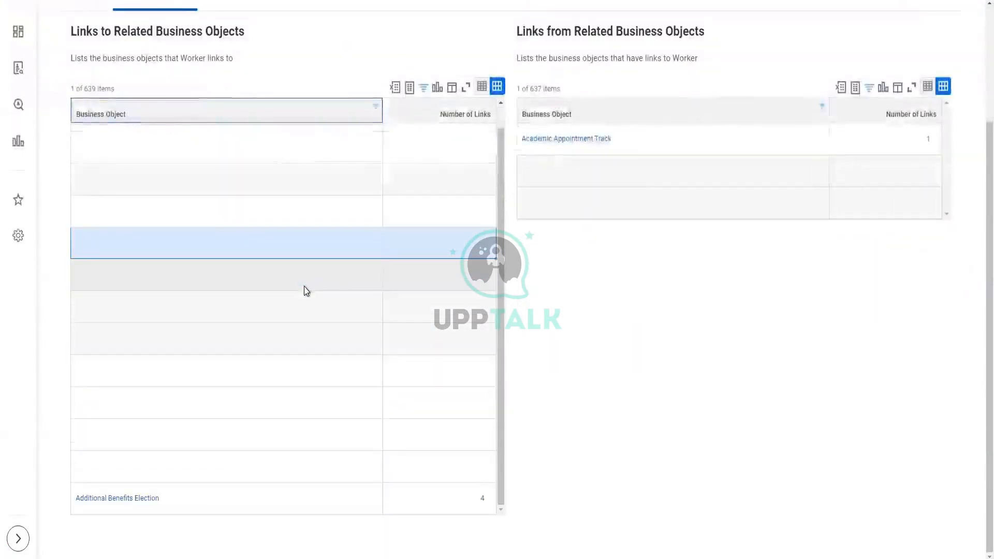
scroll(315, 275, "up", 3)
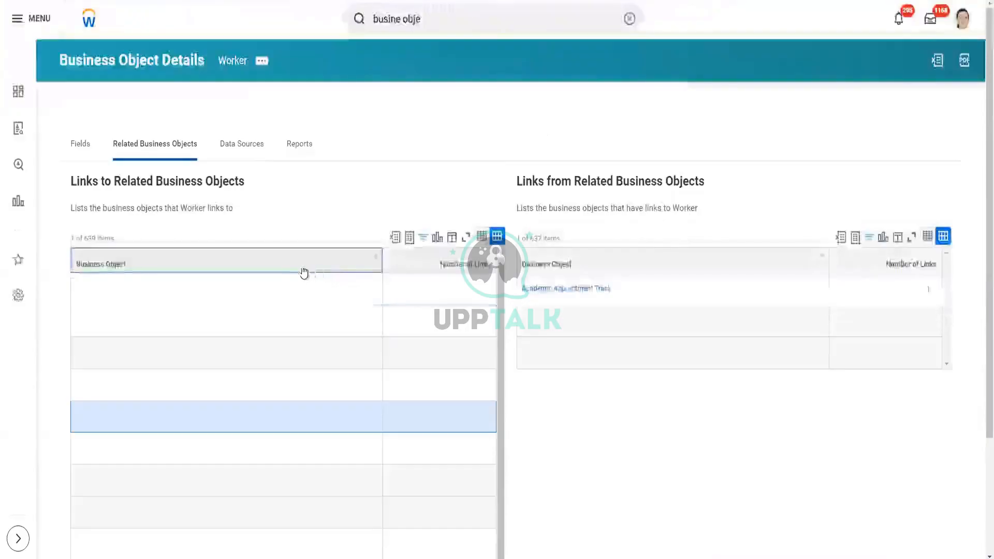
scroll(303, 273, "down", 3)
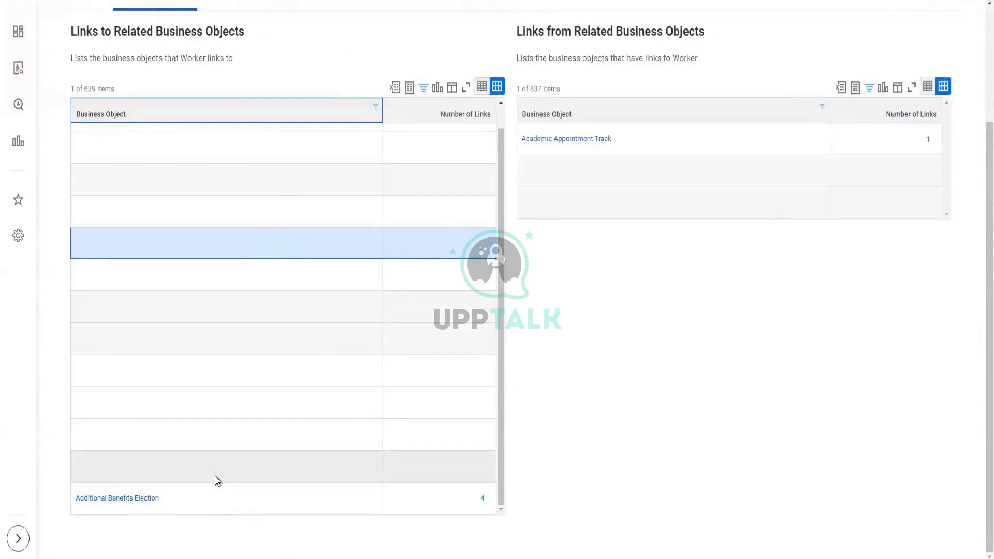
left_click(484, 500)
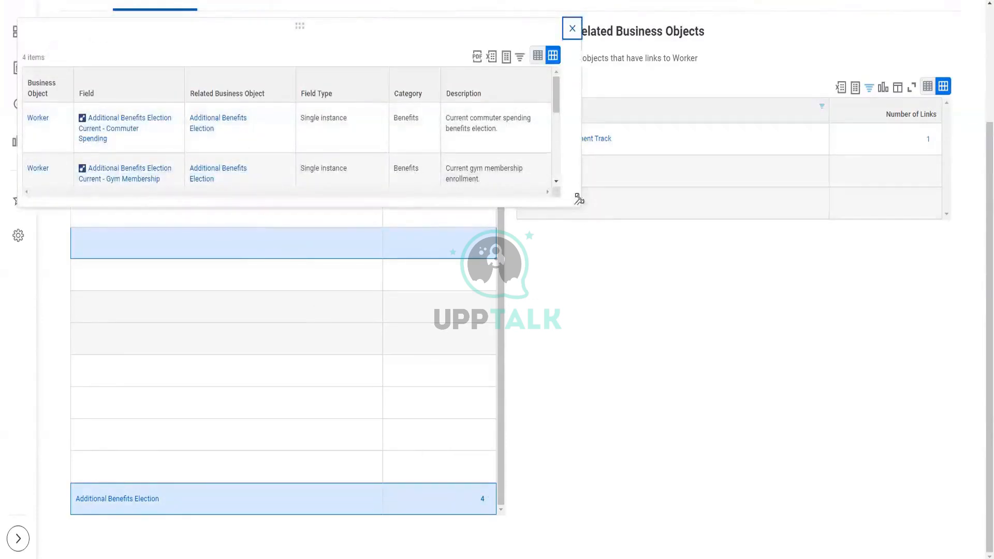
left_click_drag(579, 202, 600, 372)
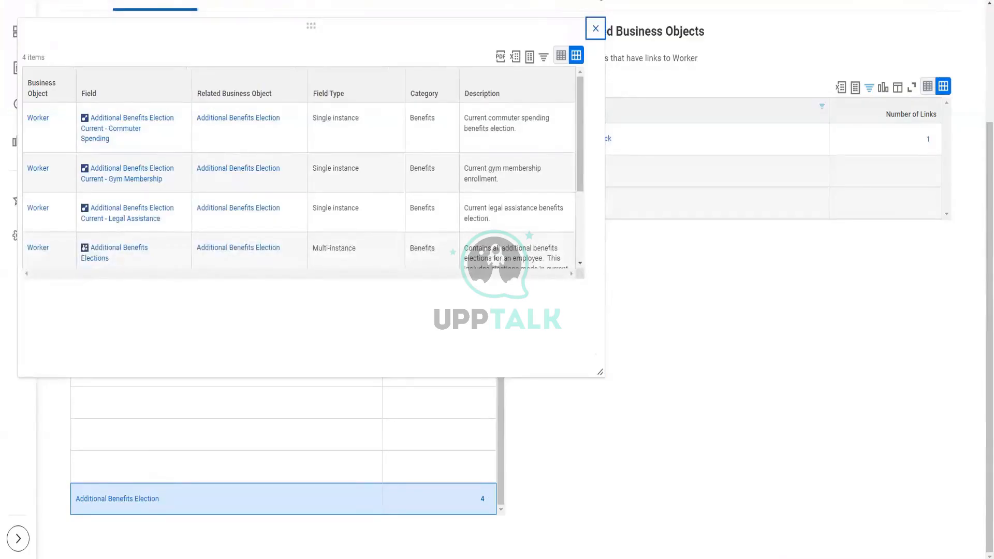
left_click(596, 28)
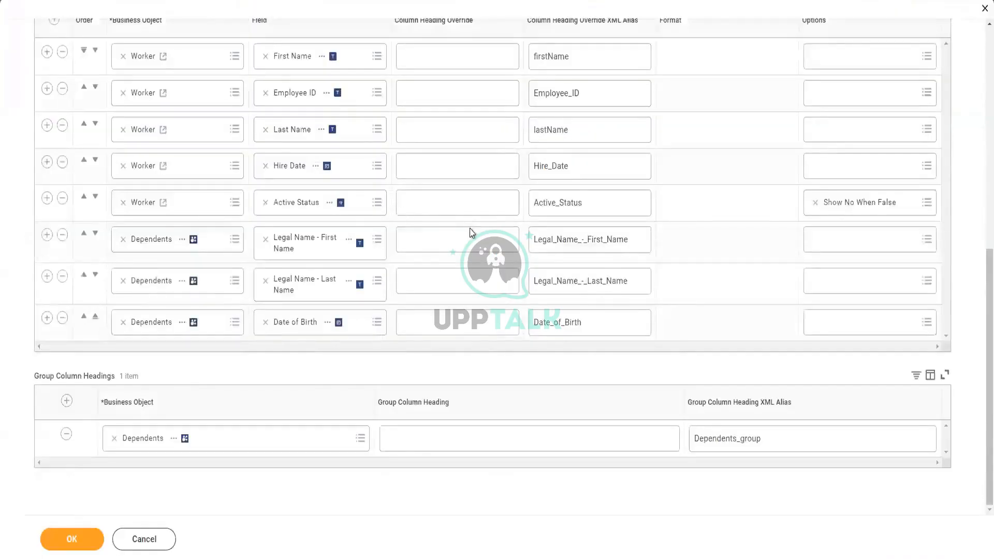
- Review how the report's primary business object and column business objects relate to the Worker links list
scroll(471, 232, "up", 3)
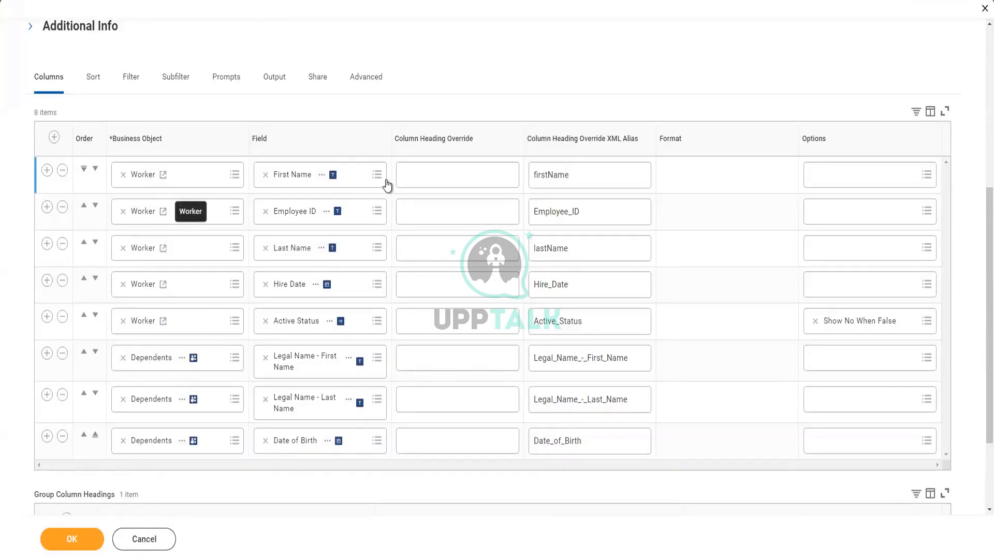
scroll(386, 185, "up", 5)
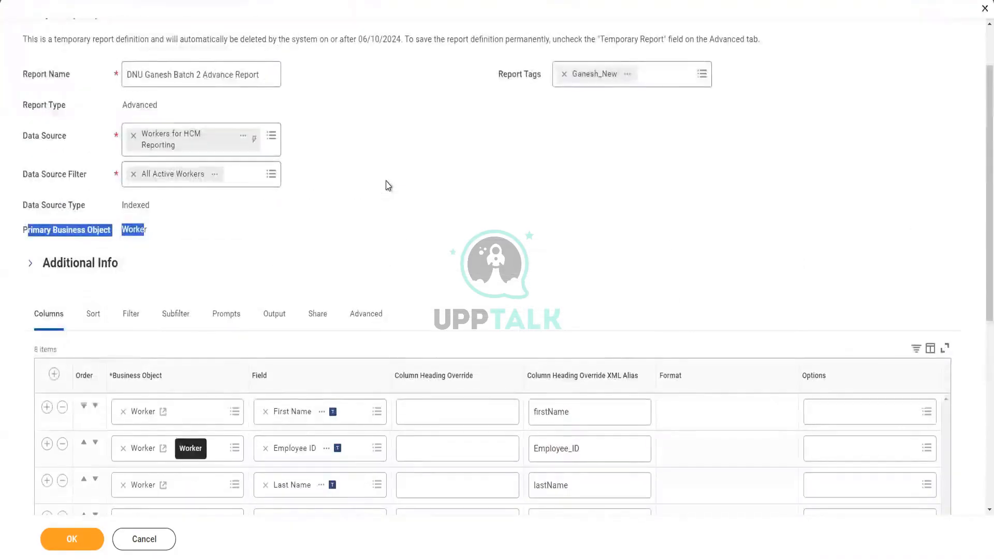
scroll(406, 463, "down", 2)
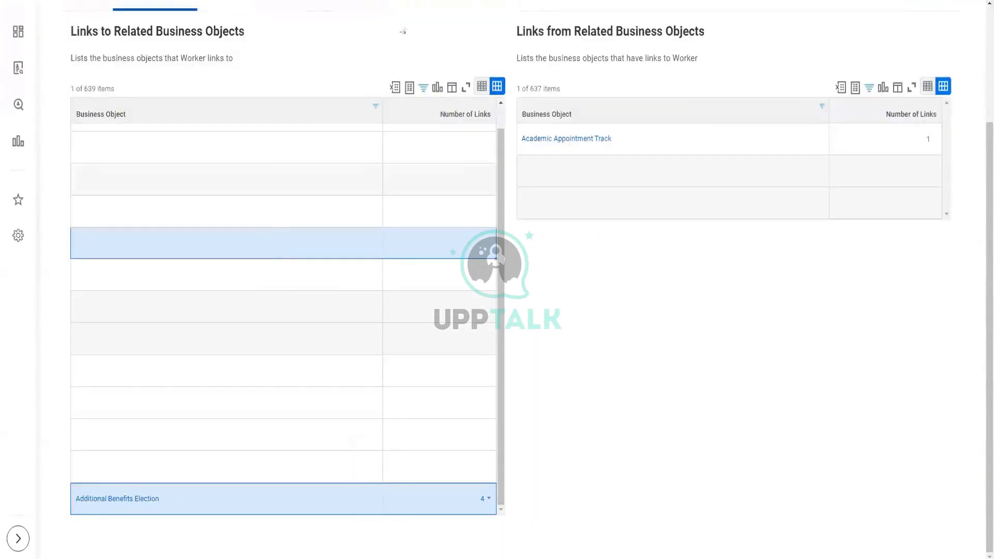
scroll(268, 73, "up", 3)
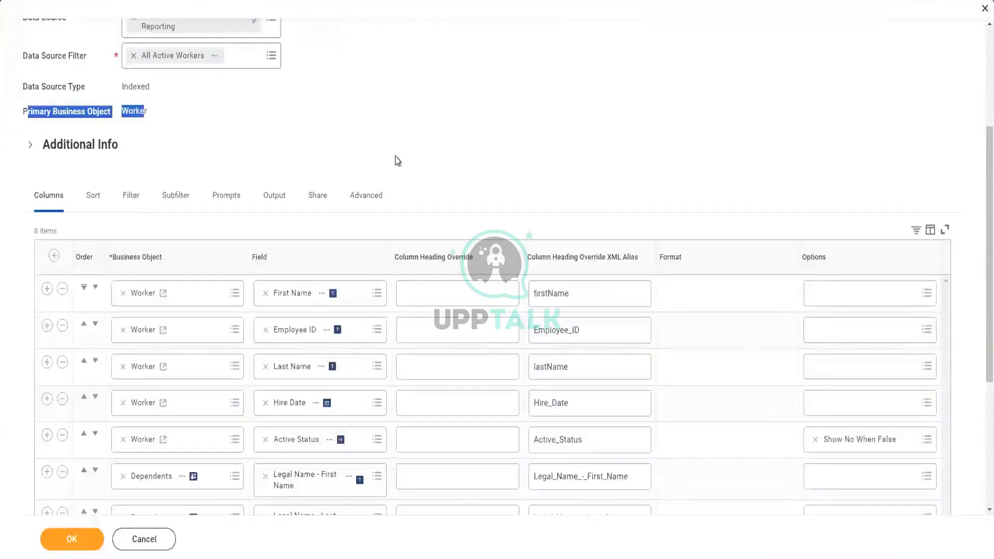
scroll(396, 158, "down", 1)
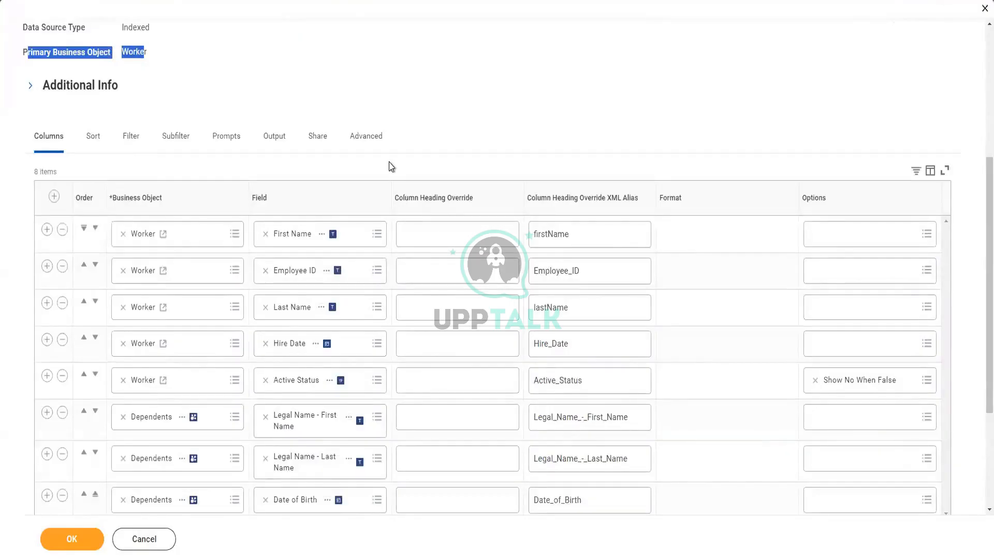
scroll(391, 165, "down", 1)
- Compare the main sort on Employee ID with the Sub Level Sort on the Dependents business object
left_click(99, 78)
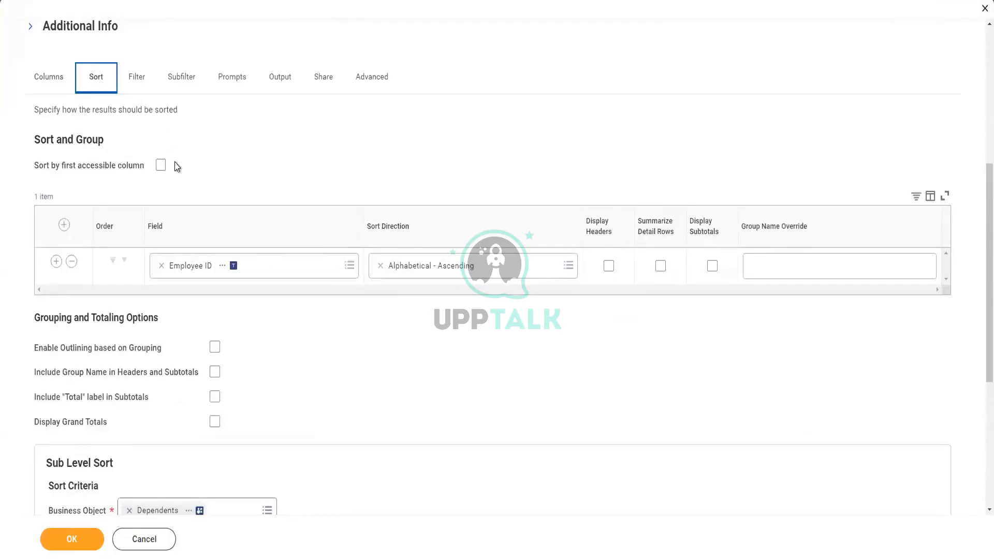
scroll(181, 207, "down", 2)
scroll(173, 160, "down", 1)
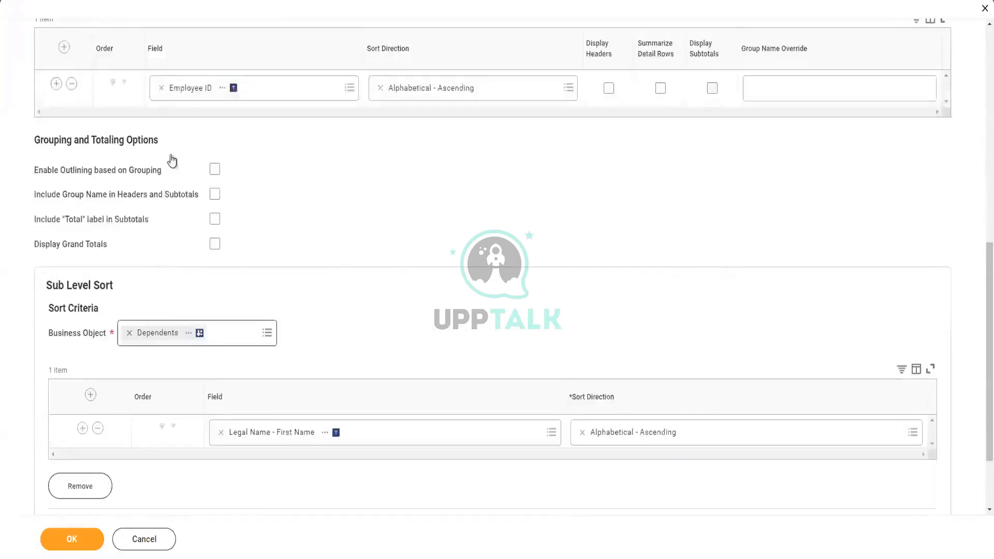
- Review the main Sort and Group settings and grouping options alongside the Sub Level Sort on Dependents
scroll(151, 84, "up", 3)
scroll(229, 340, "down", 1)
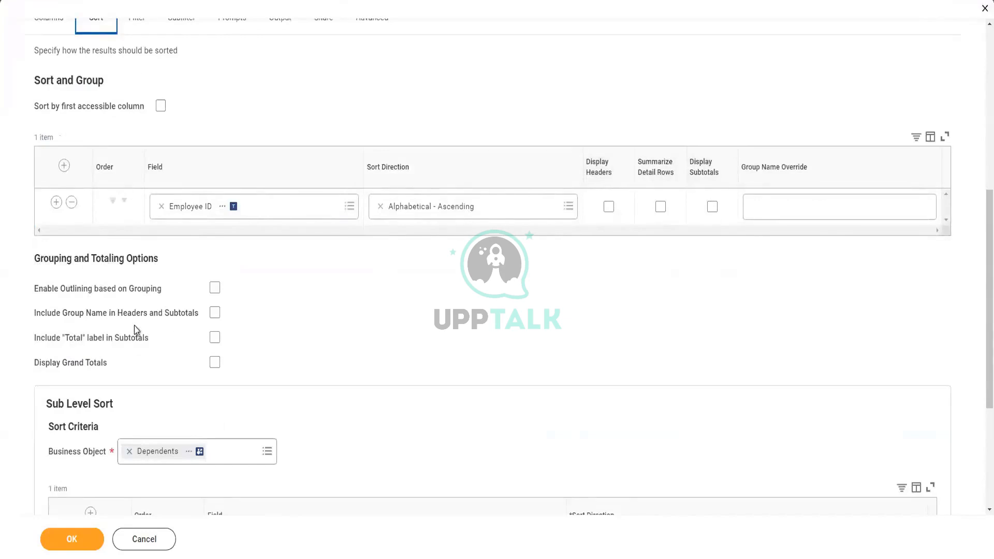
scroll(142, 337, "down", 3)
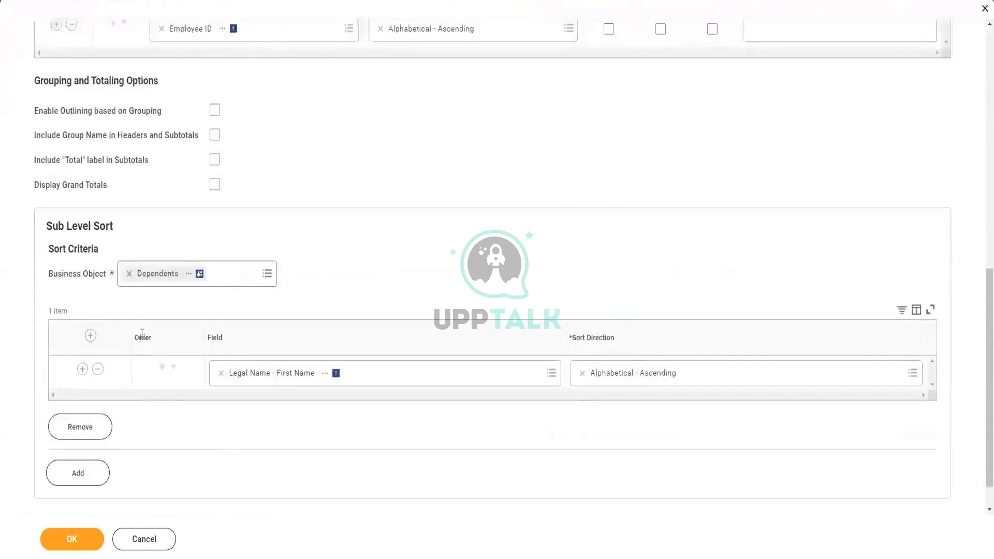
scroll(142, 334, "up", 2)
scroll(162, 98, "up", 2)
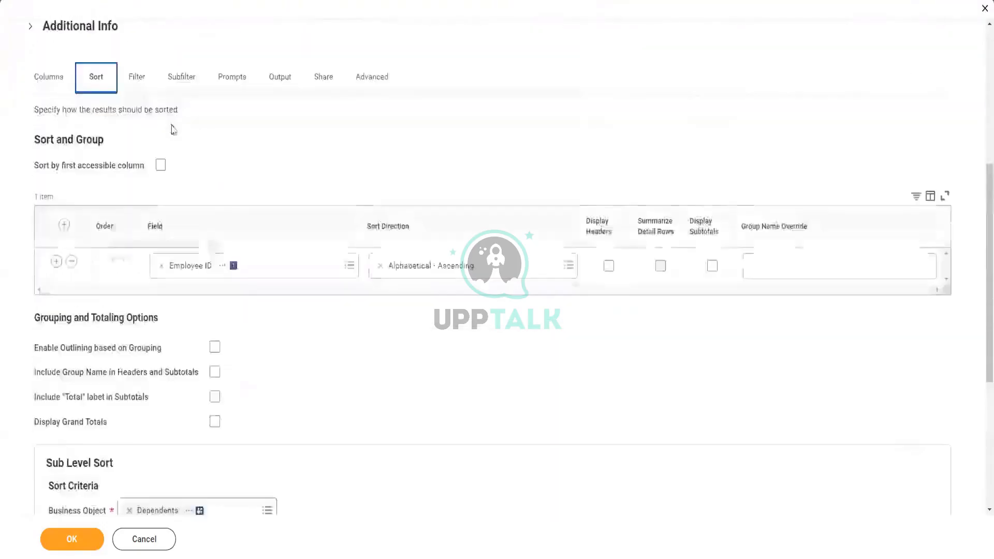
scroll(138, 91, "up", 2)
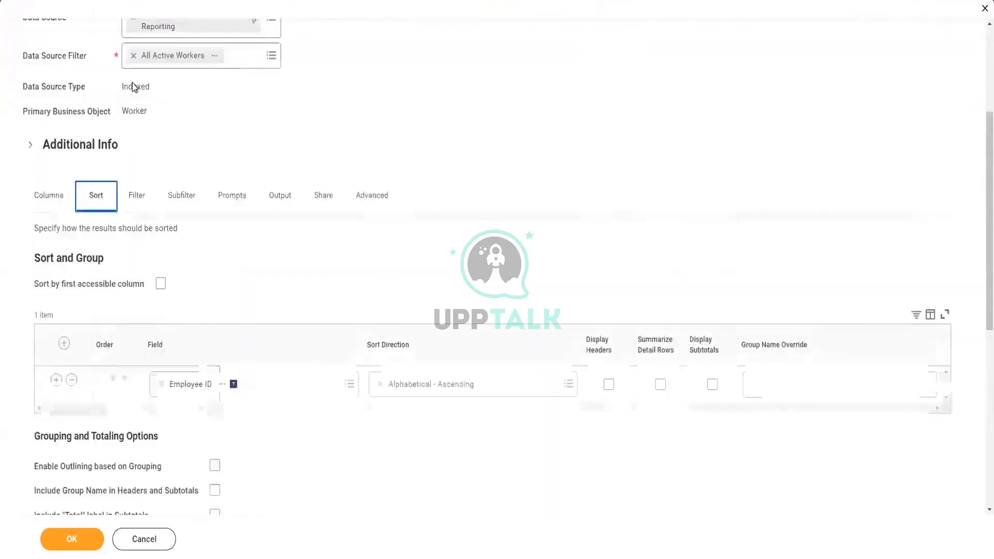
- Review the instance filter conditions on Hire Date and Gender in relation to the report's data source and data source filter
left_click(130, 197)
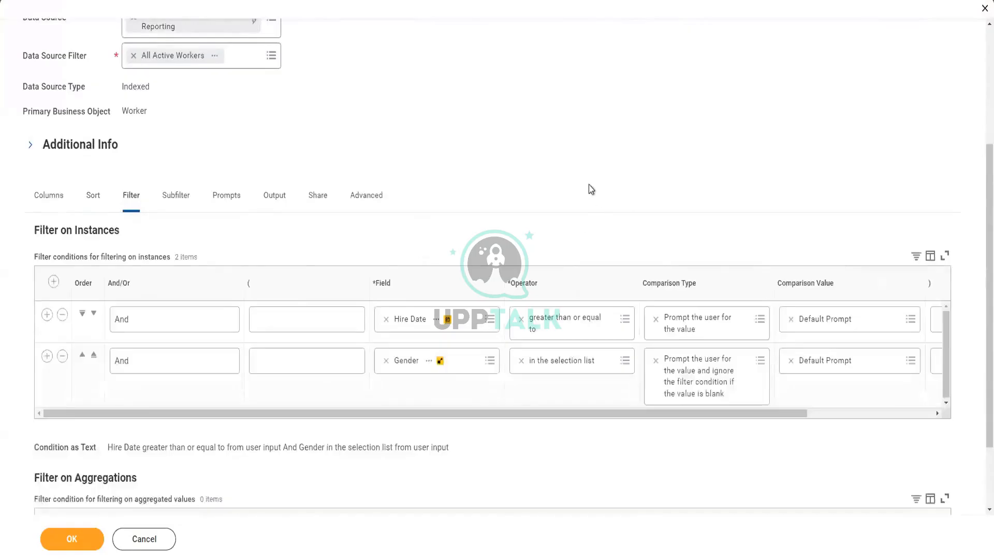
scroll(583, 195, "down", 2)
scroll(497, 213, "up", 5)
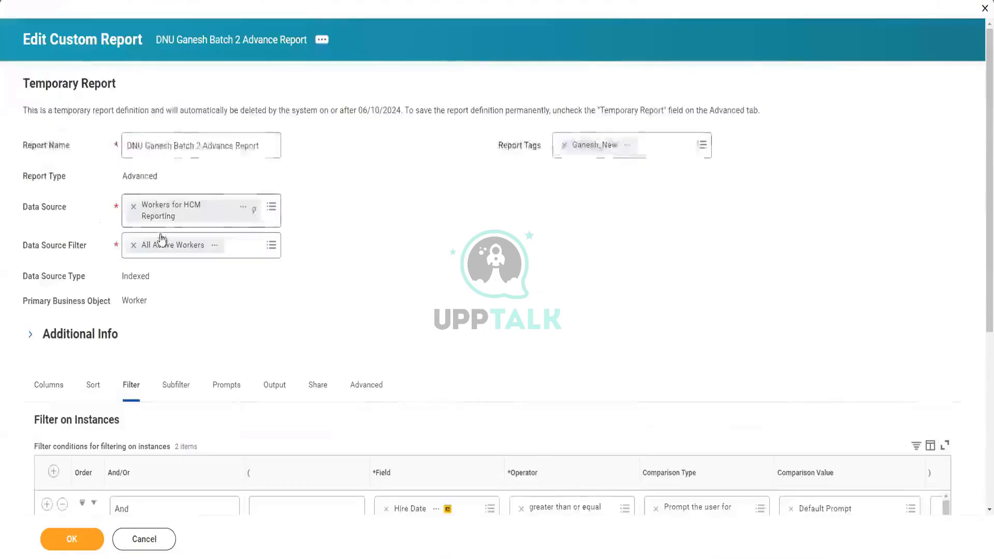
left_click_drag(23, 205, 69, 223)
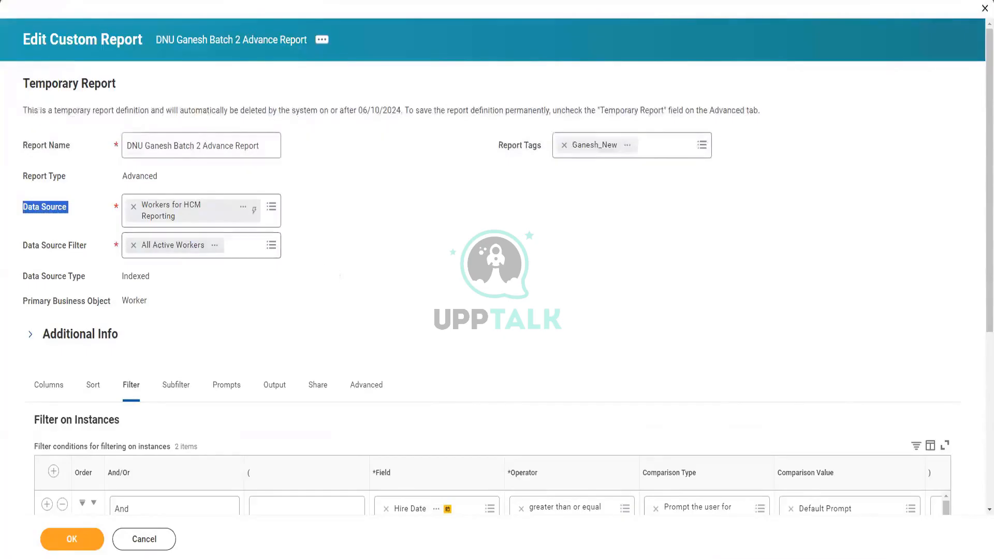
scroll(315, 270, "down", 2)
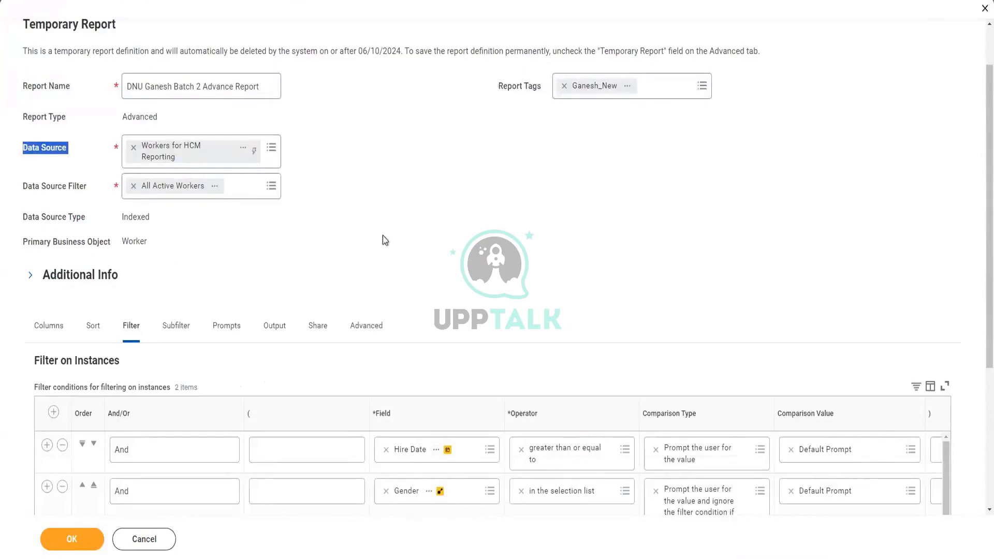
scroll(387, 261, "down", 1)
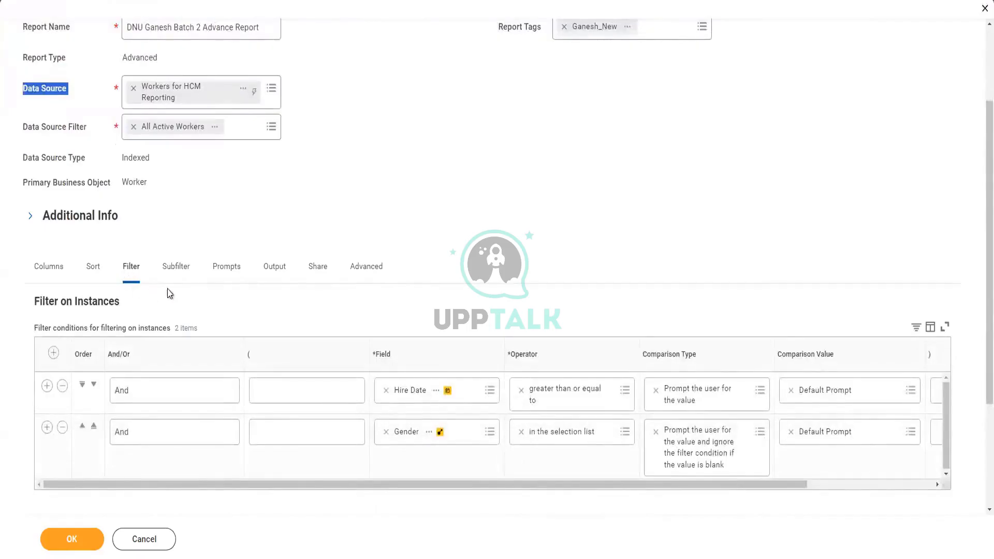
scroll(167, 289, "down", 2)
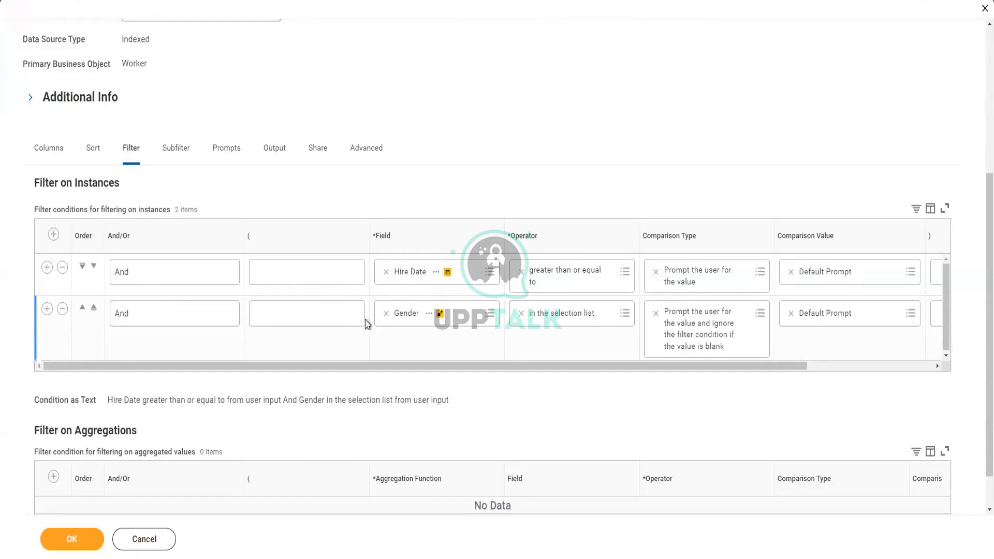
- Add a sub level filter to the report and set its business object to Dependents
left_click(175, 151)
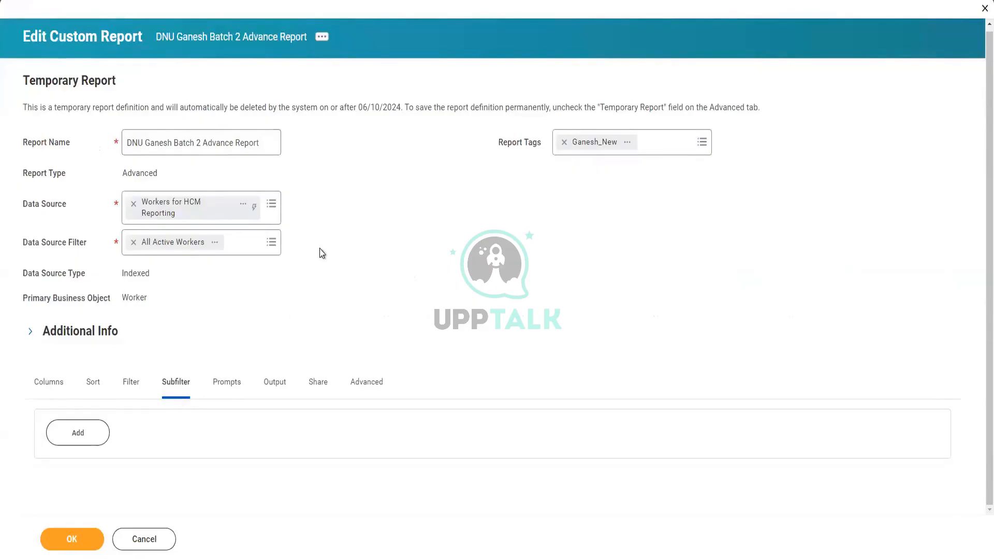
left_click(125, 383)
double_click(131, 394)
left_click(98, 435)
scroll(191, 398, "down", 4)
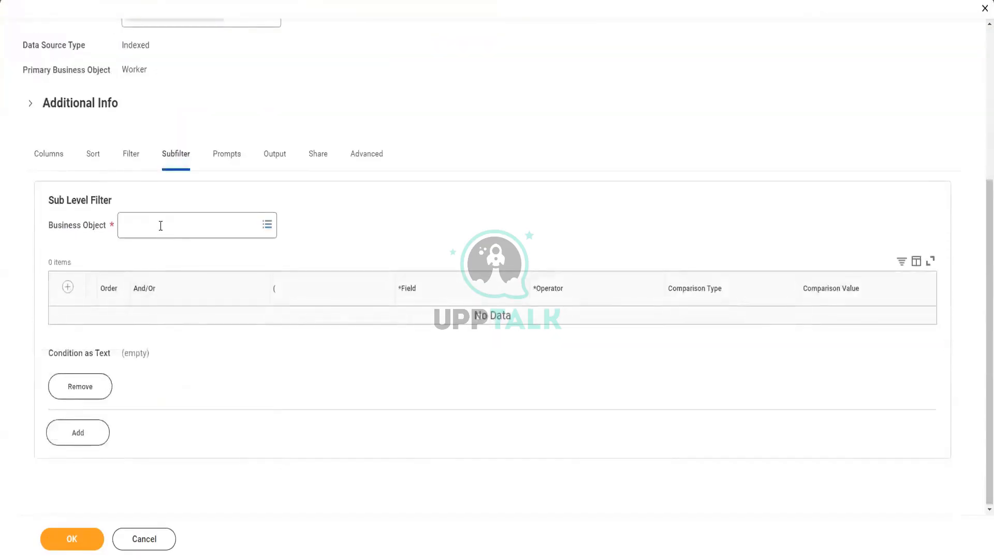
left_click(161, 225)
type("depende")
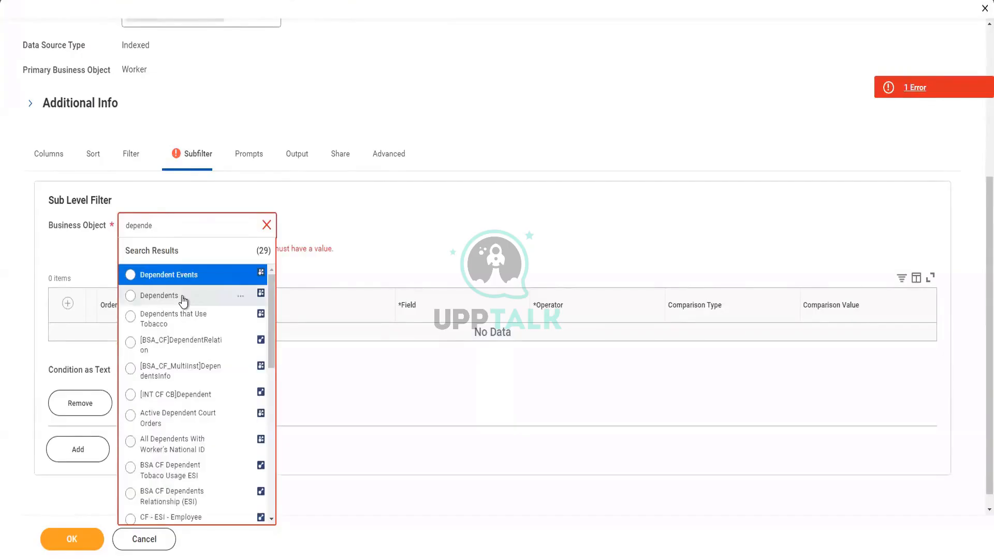
left_click(159, 296)
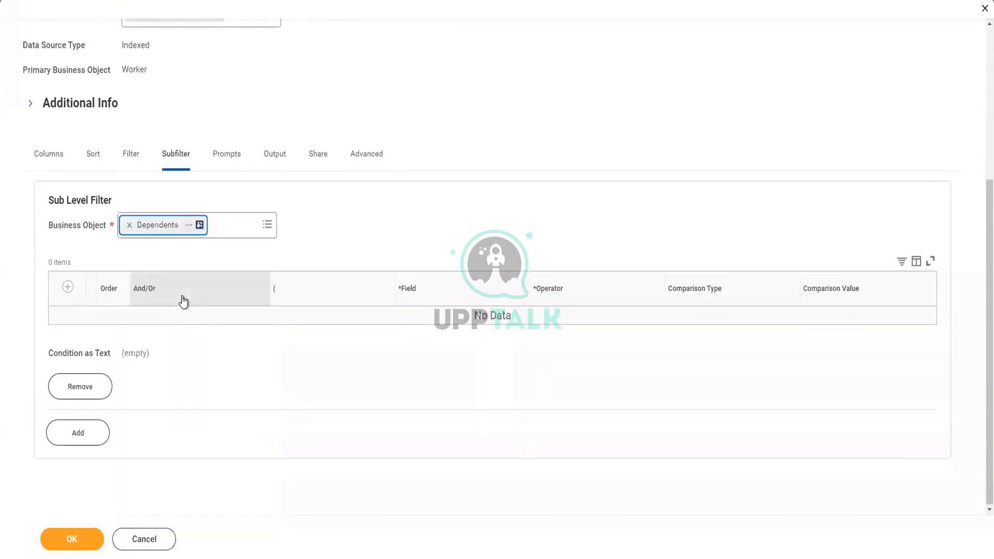
- Add a condition row to the Dependents sub level filter and remove the surplus second row
left_click(69, 289)
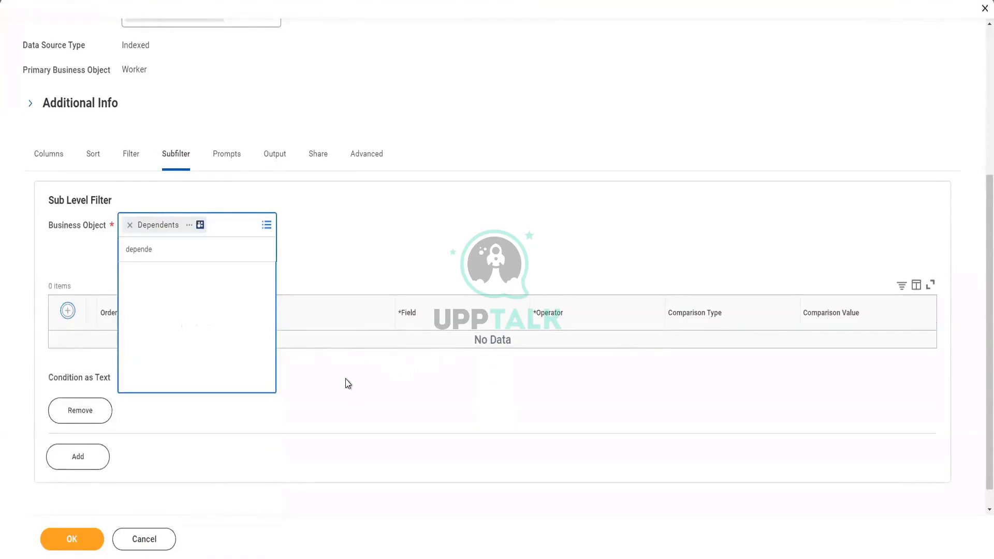
left_click(374, 262)
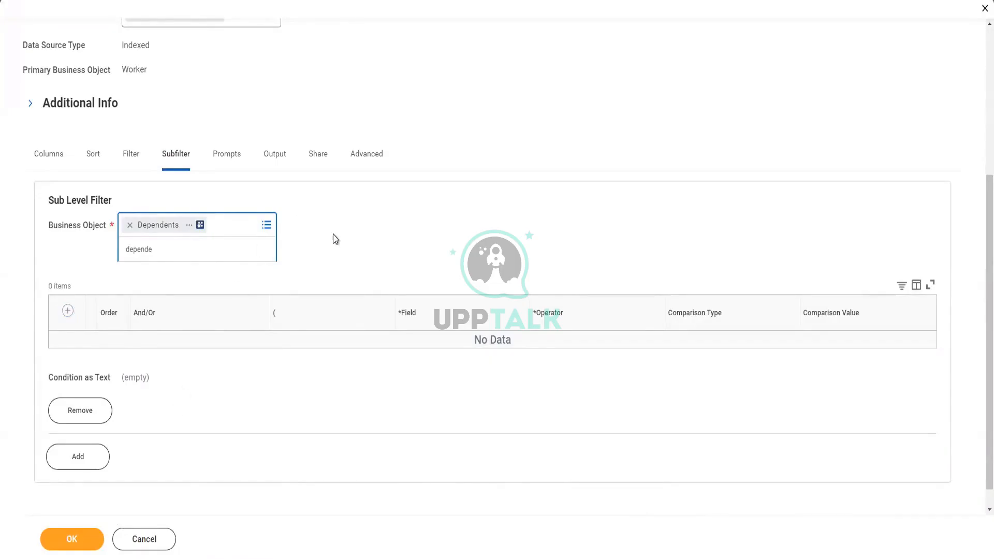
scroll(344, 269, "up", 4)
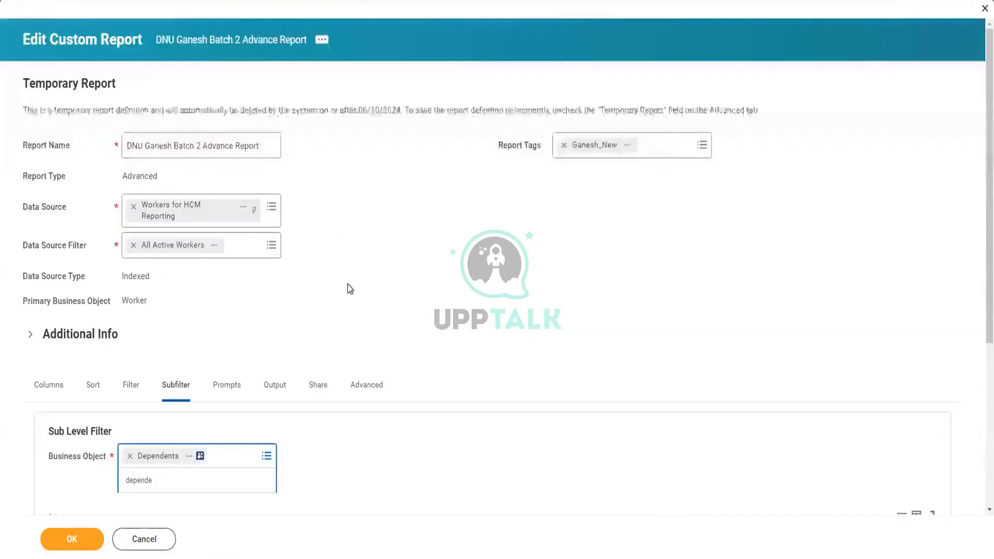
scroll(347, 286, "down", 5)
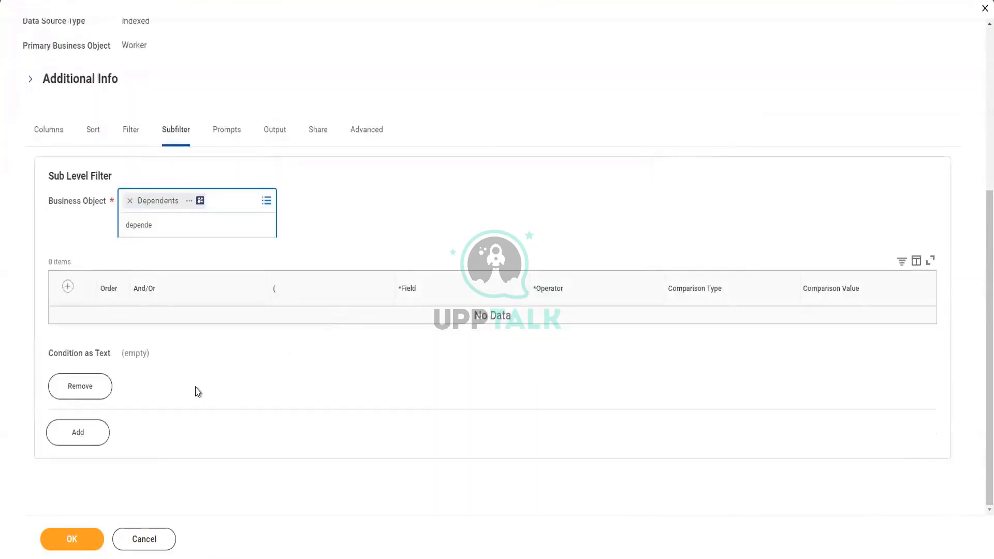
left_click(69, 288)
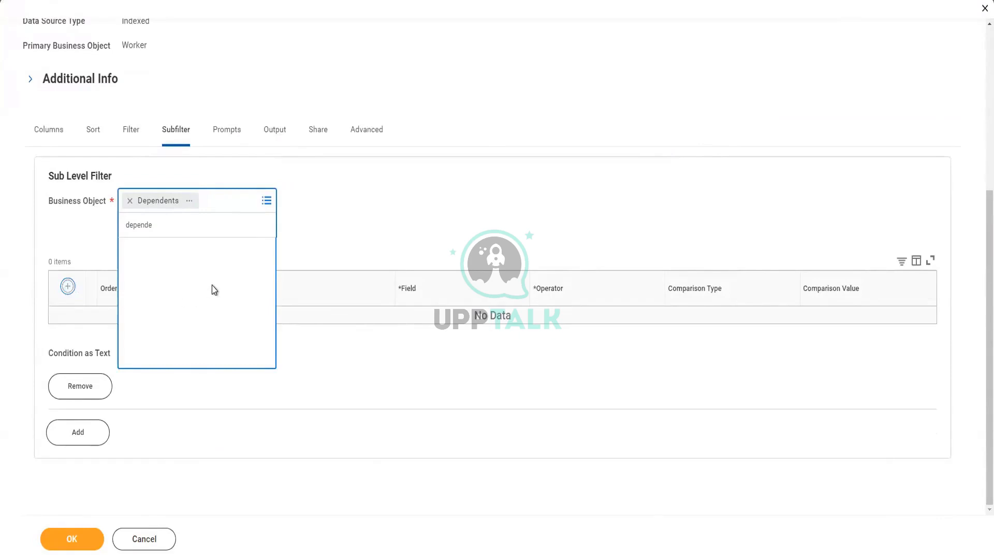
left_click(185, 131)
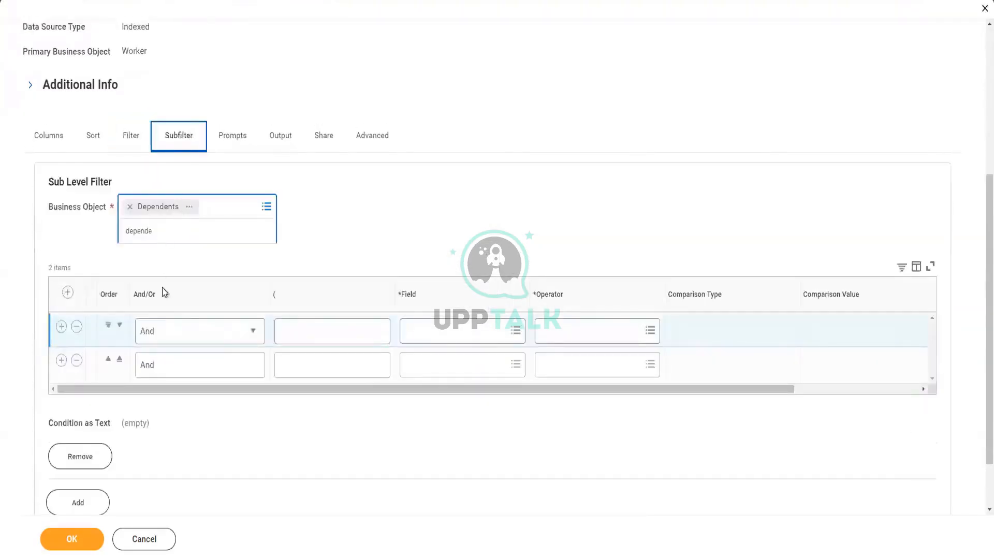
left_click(77, 360)
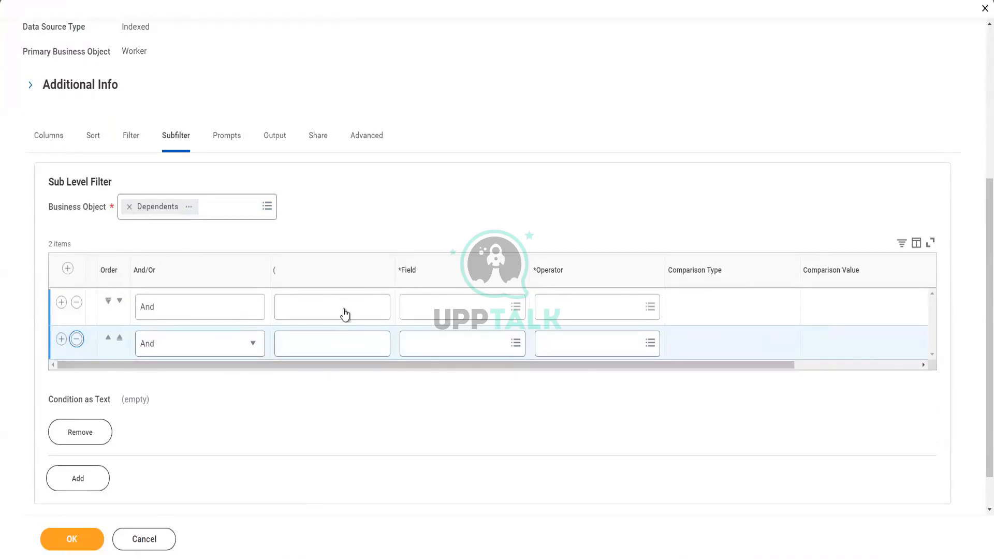
- Search the fields available for the subfilter condition for "relation"
left_click(434, 312)
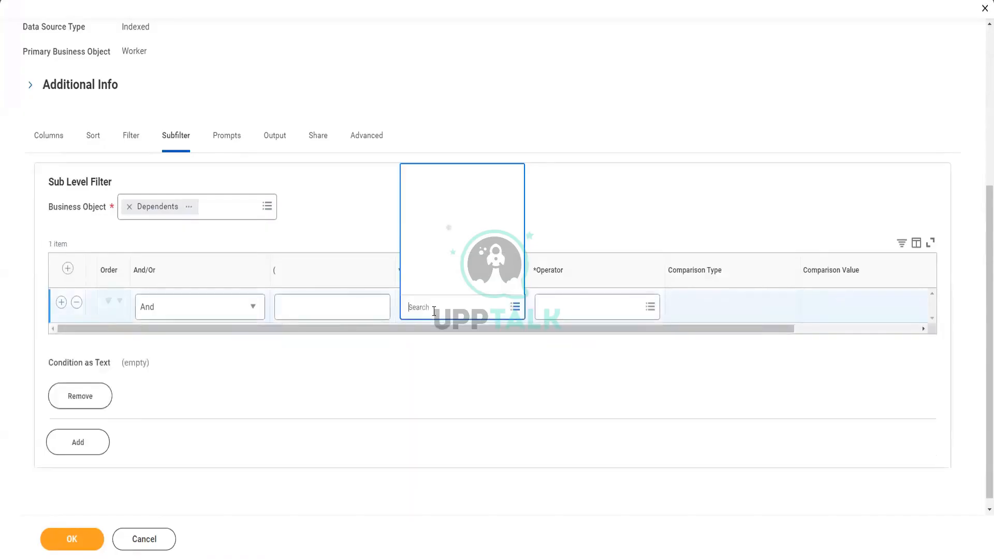
type("relation")
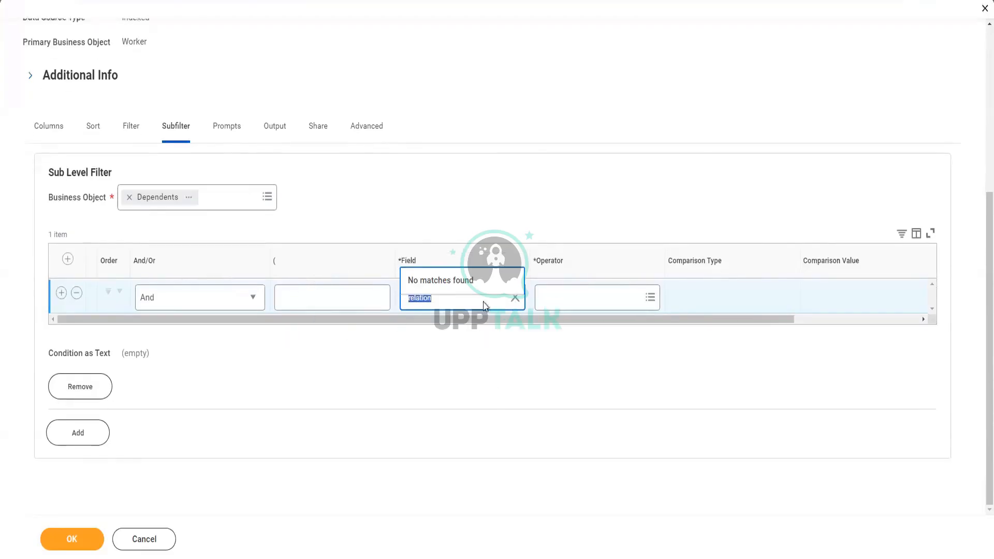
scroll(302, 281, "up", 5)
scroll(273, 413, "down", 5)
left_click(360, 346)
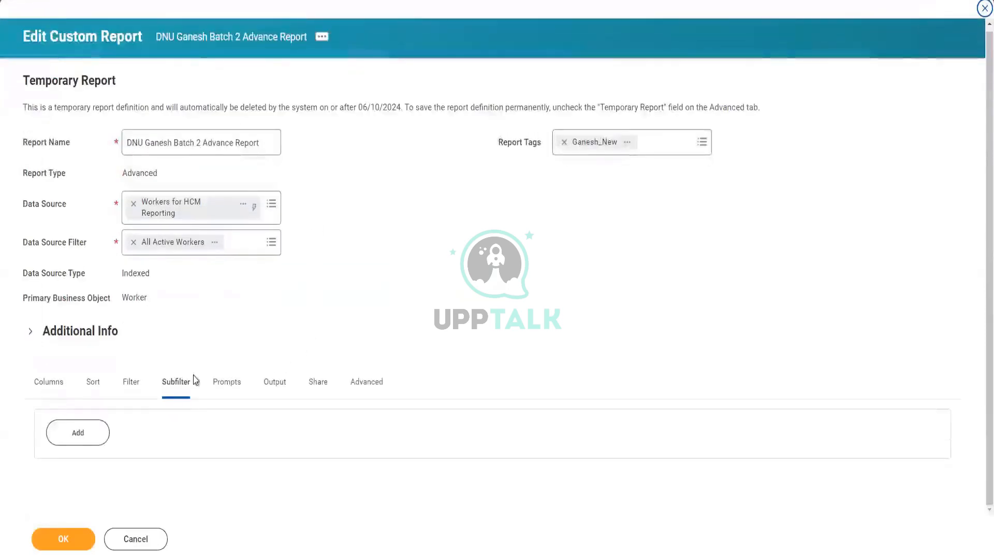
- Create the sub level filter again on the Dependents business object, with one condition row
left_click(79, 432)
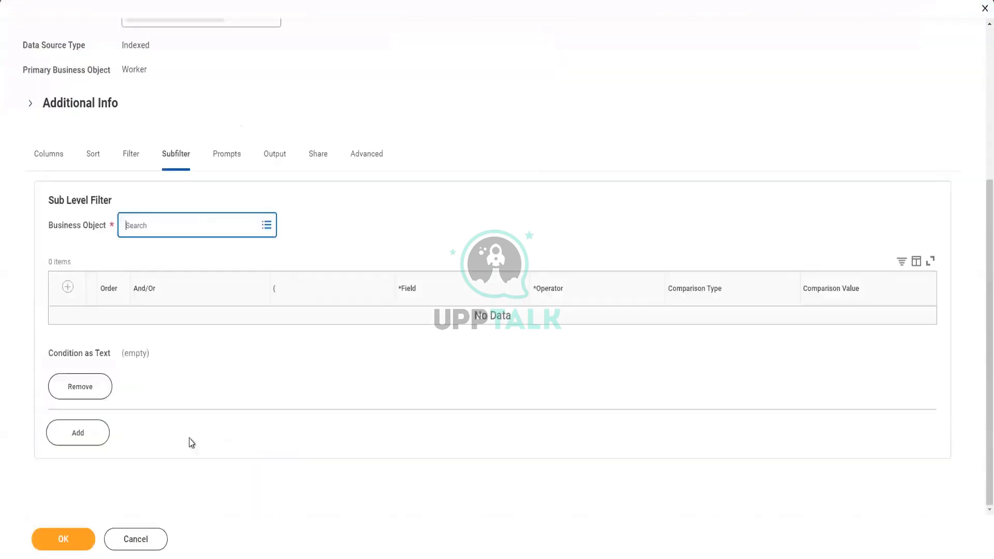
left_click(198, 222)
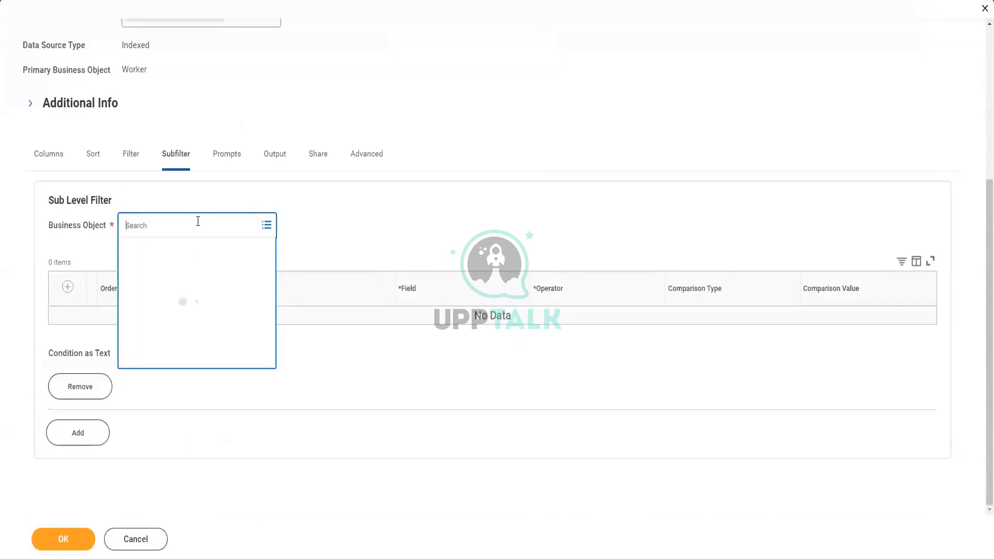
type("depen")
key("Return")
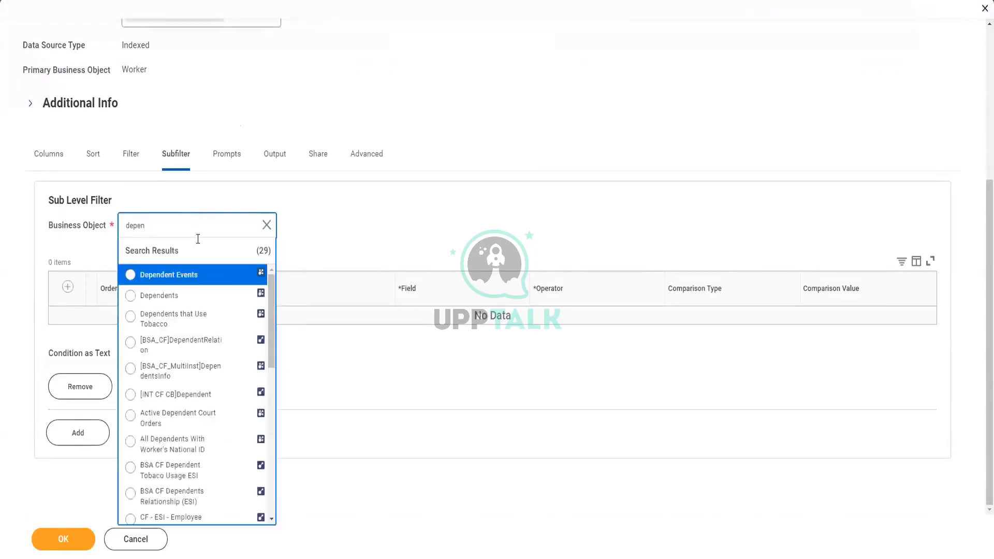
left_click(184, 304)
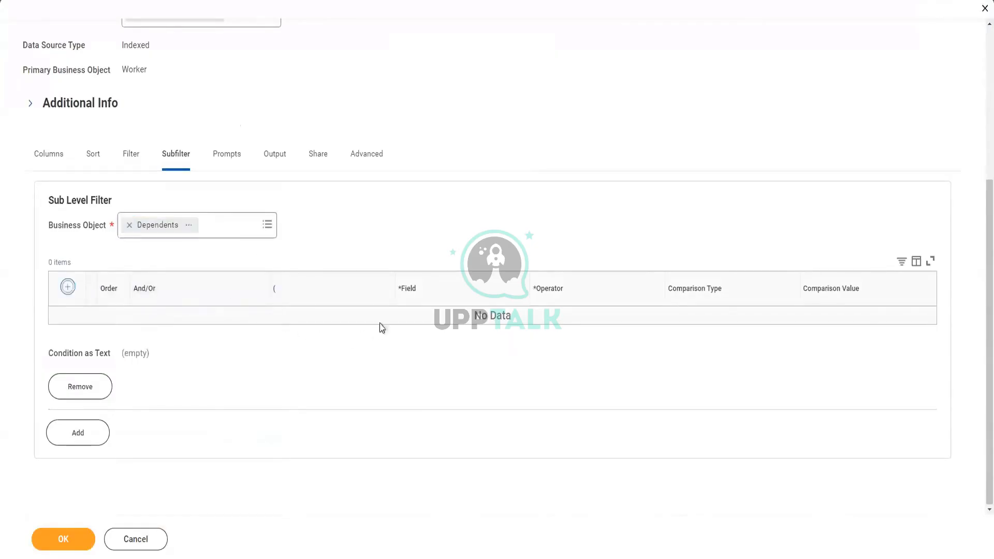
- Search for the new condition's field with "relatio" and the shorter term "rela"
left_click(431, 319)
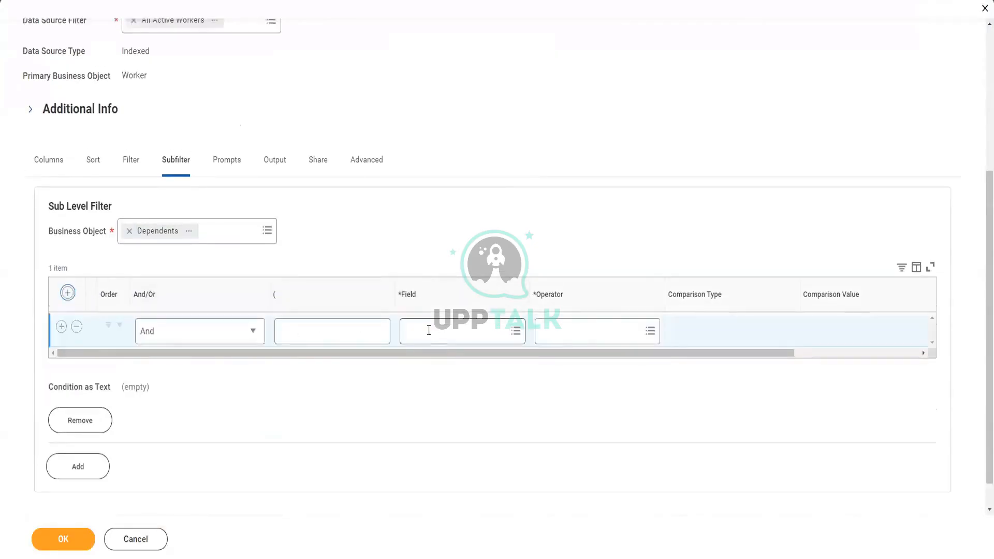
type("relatio")
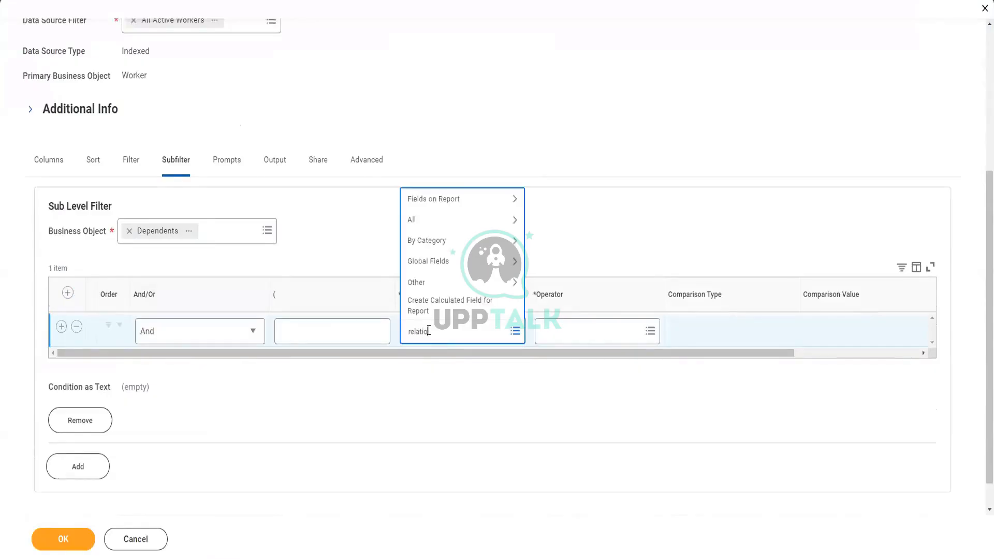
key("Return")
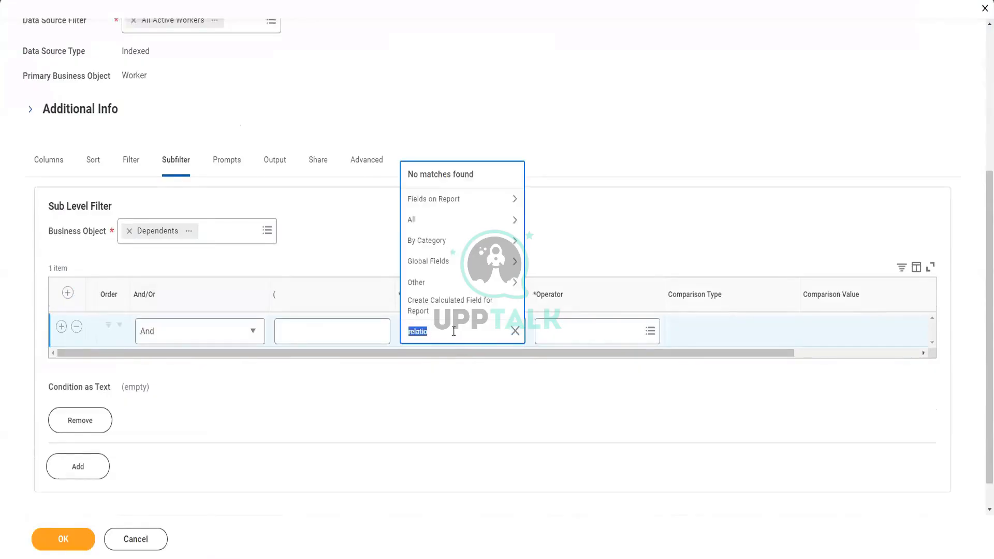
left_click(453, 332)
key("BackSpace")
key("BackSpace")
key("Return")
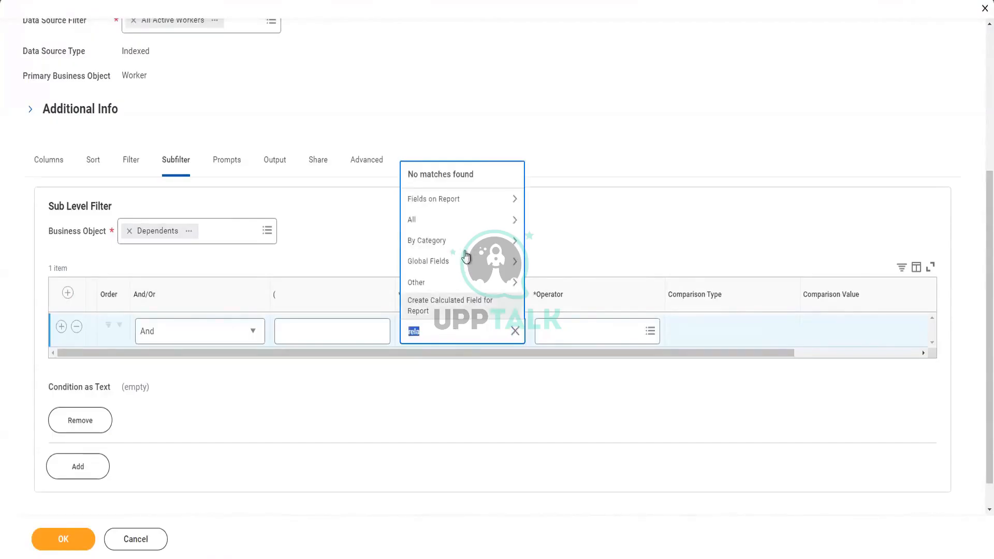
- Browse all fields available for the Dependents filter condition and open the report's advanced options
left_click(457, 222)
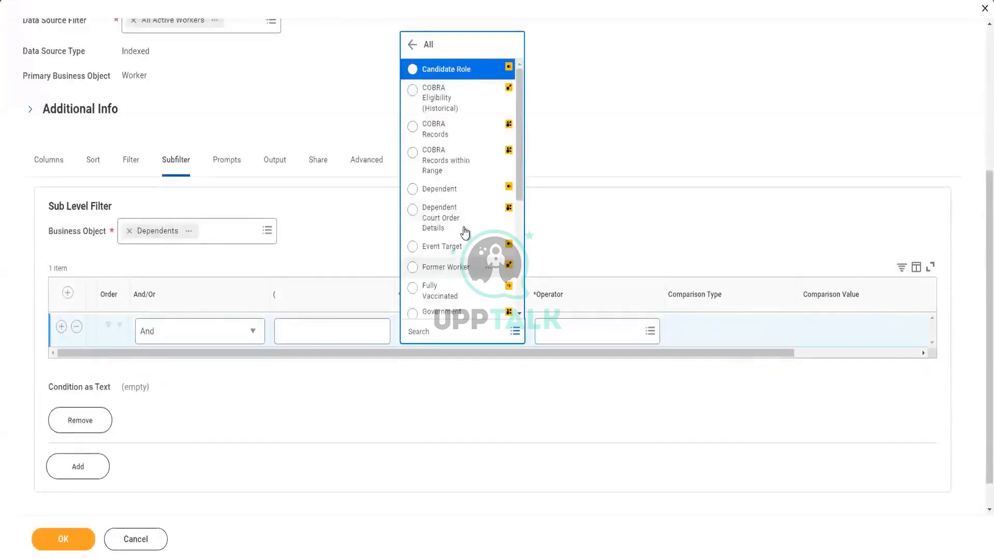
scroll(465, 233, "down", 5)
scroll(468, 243, "up", 5)
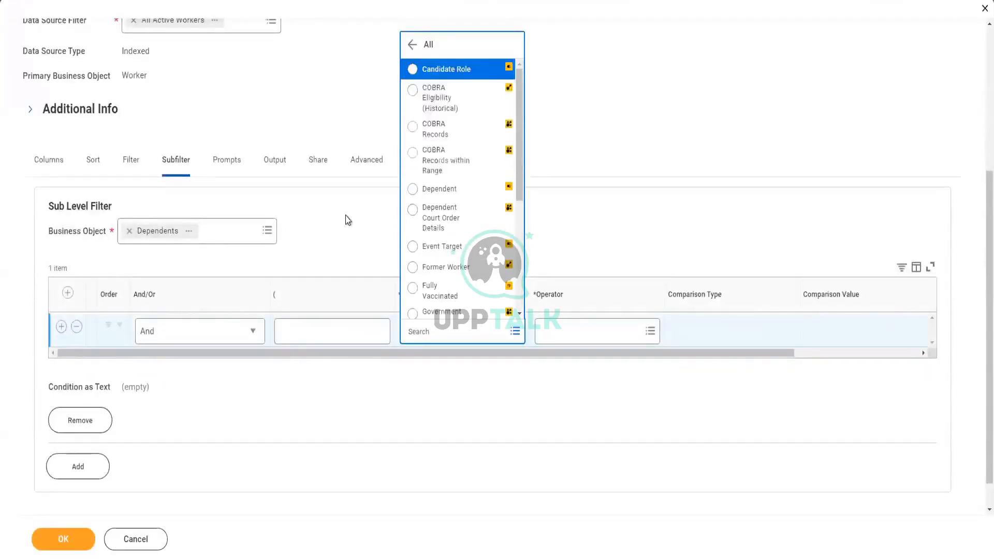
left_click(367, 165)
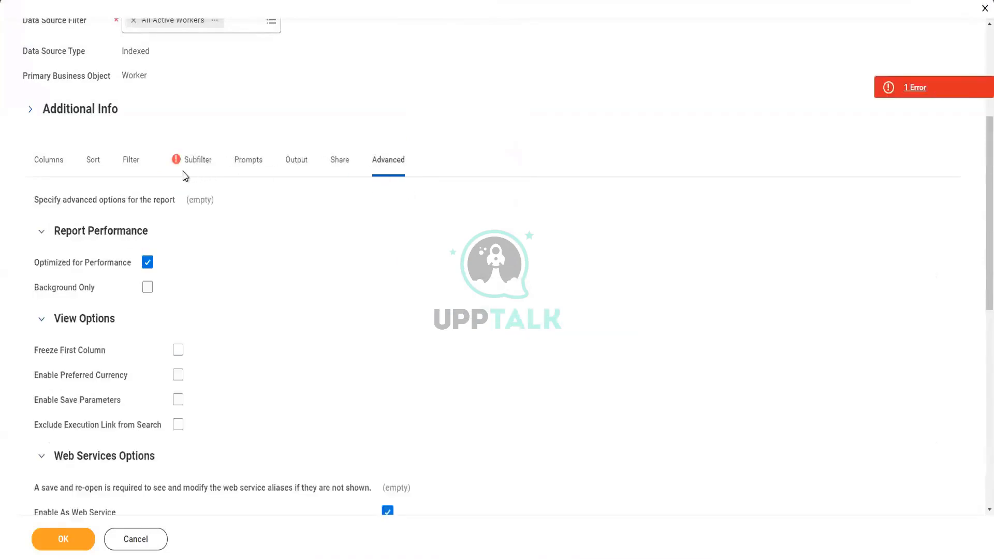
- Search the fields available for the Dependents subfilter condition for "relation"
left_click(187, 169)
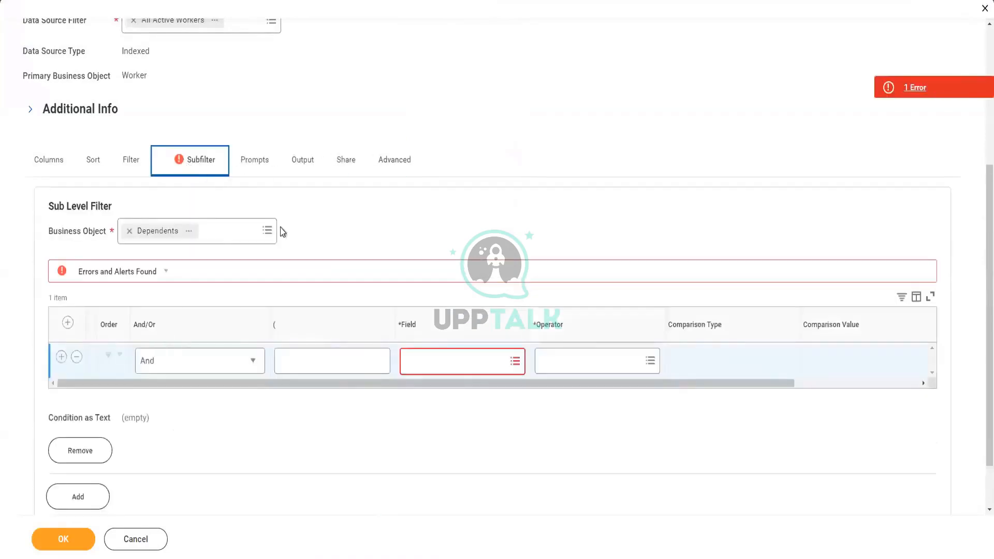
left_click(426, 363)
type("rela")
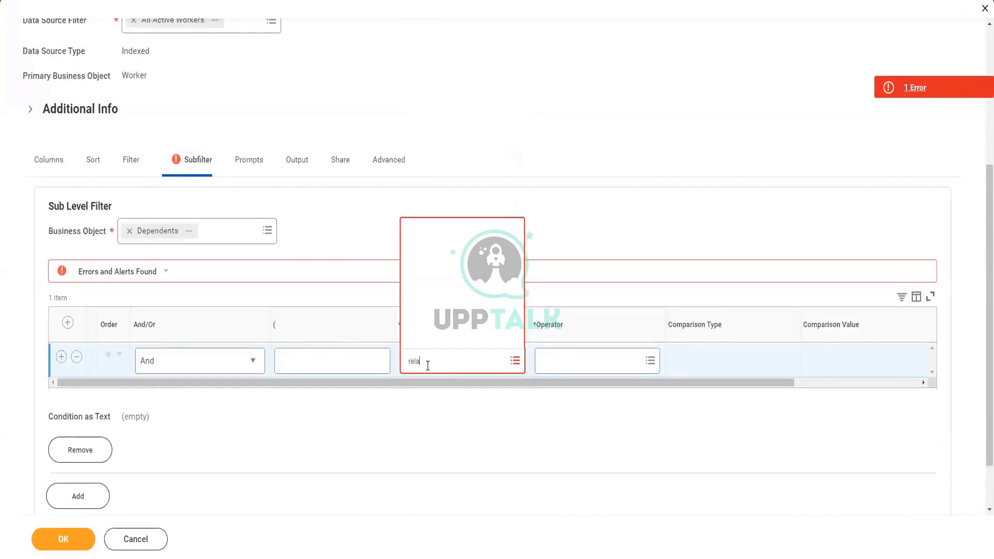
type("tion")
key("Return")
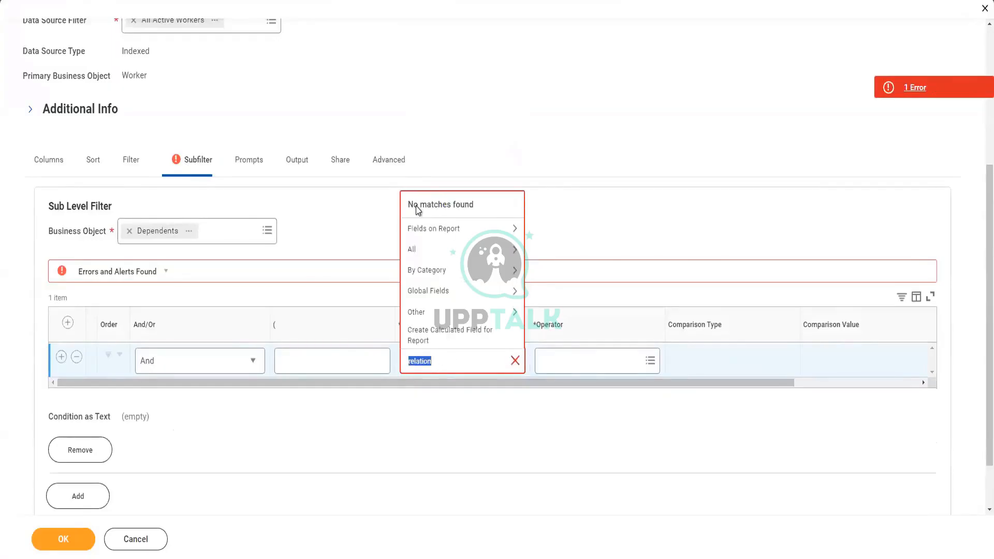
- Turn off the Optimized for Performance option in the report's advanced performance settings
left_click(396, 161)
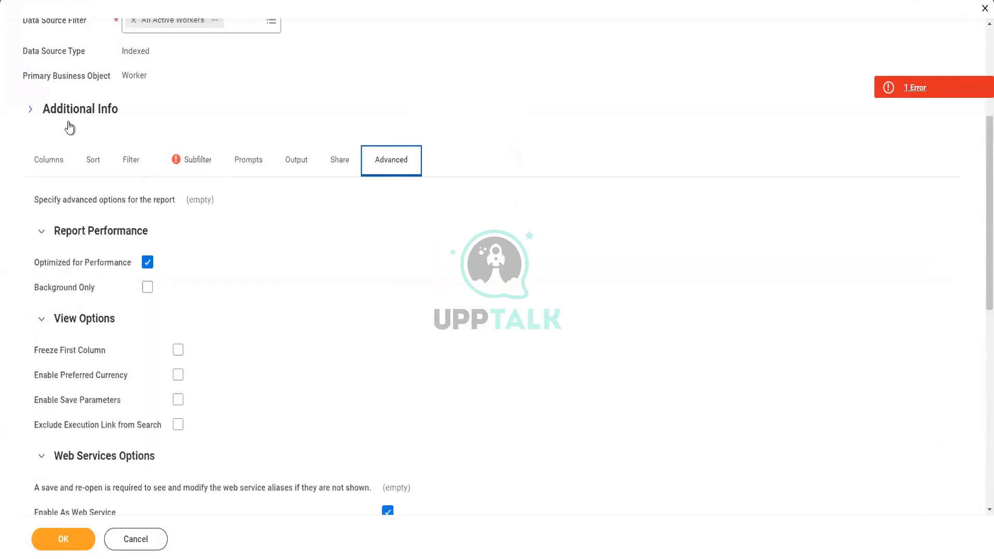
left_click_drag(35, 265, 134, 270)
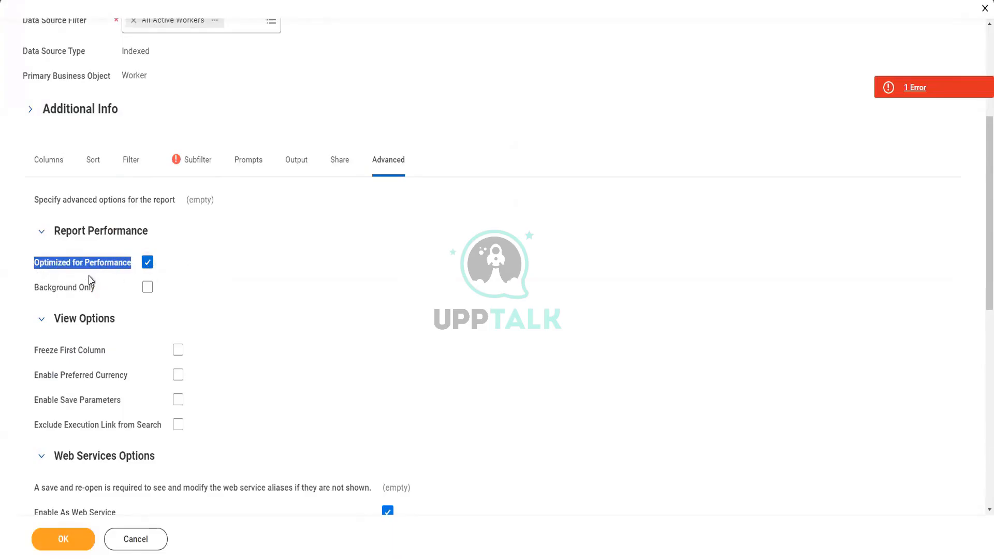
left_click(46, 274)
triple_click(57, 268)
left_click(148, 263)
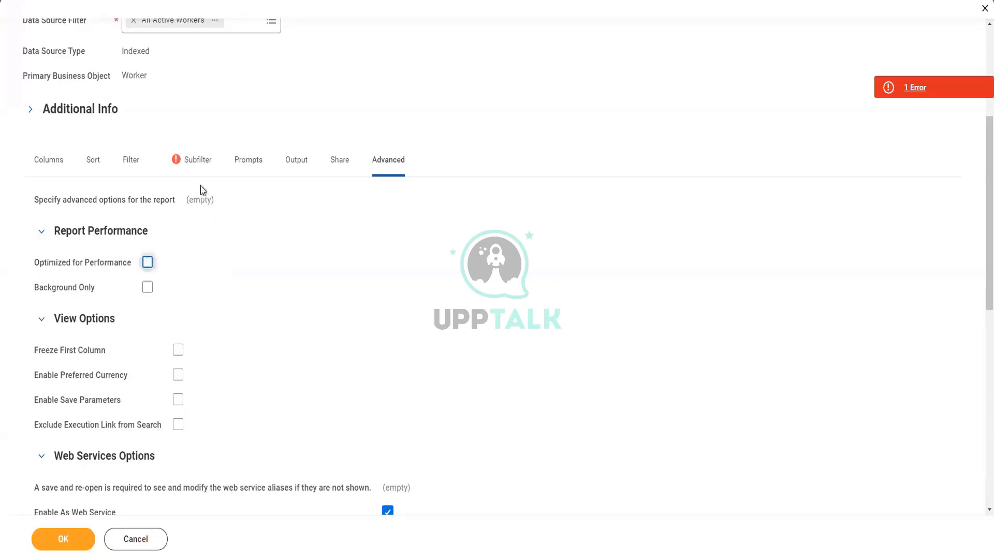
- Search for "relation" in the Dependents subfilter condition and choose Relationship as its field
left_click(195, 161)
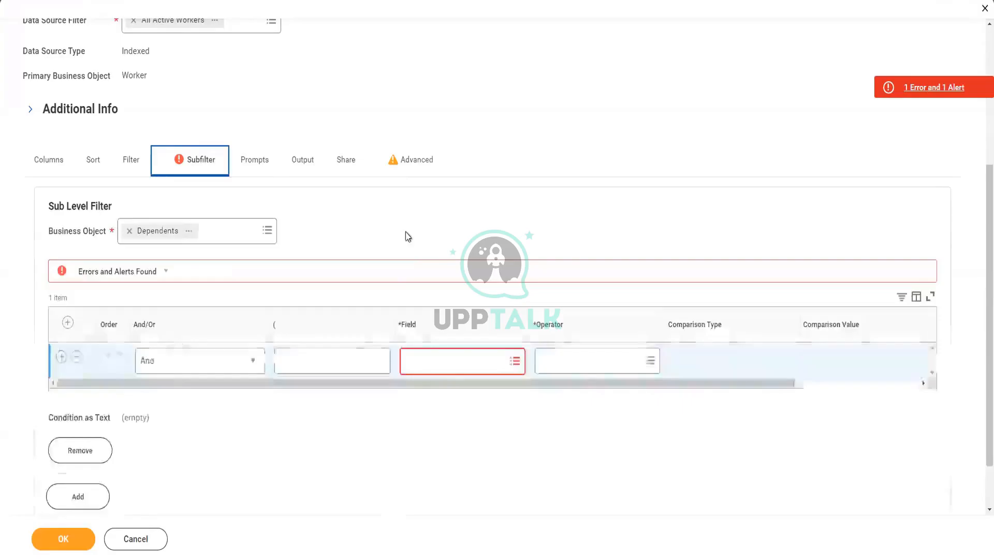
left_click(429, 366)
type("re")
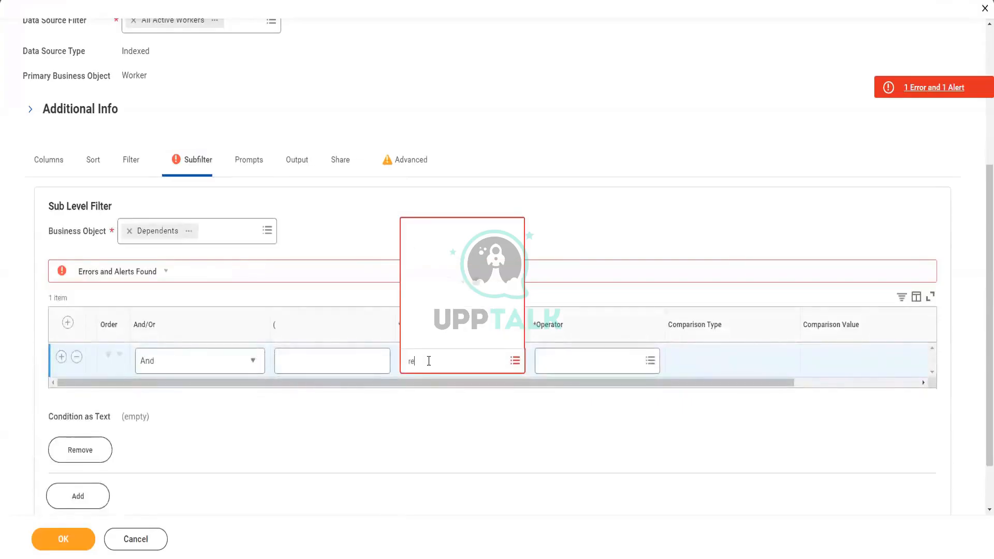
type("lation")
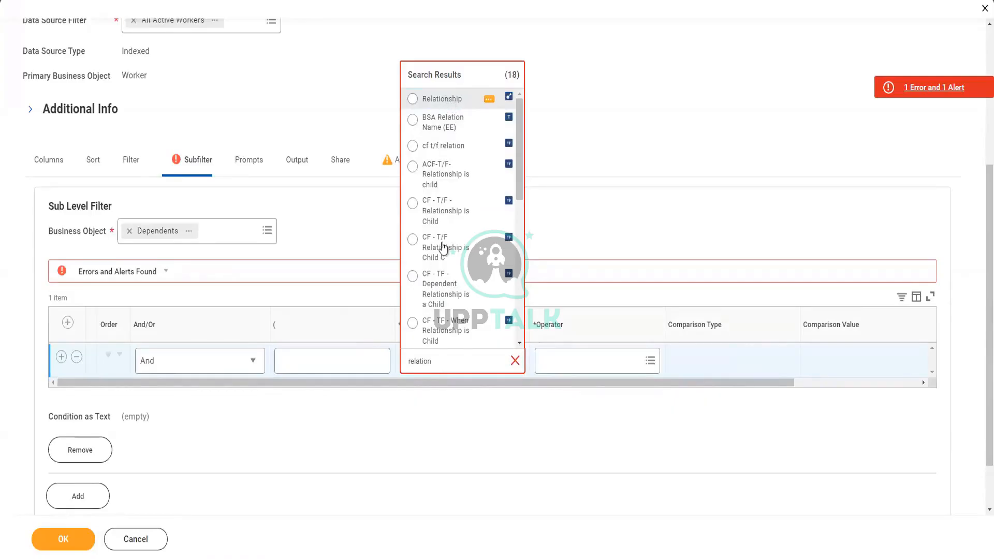
left_click(450, 100)
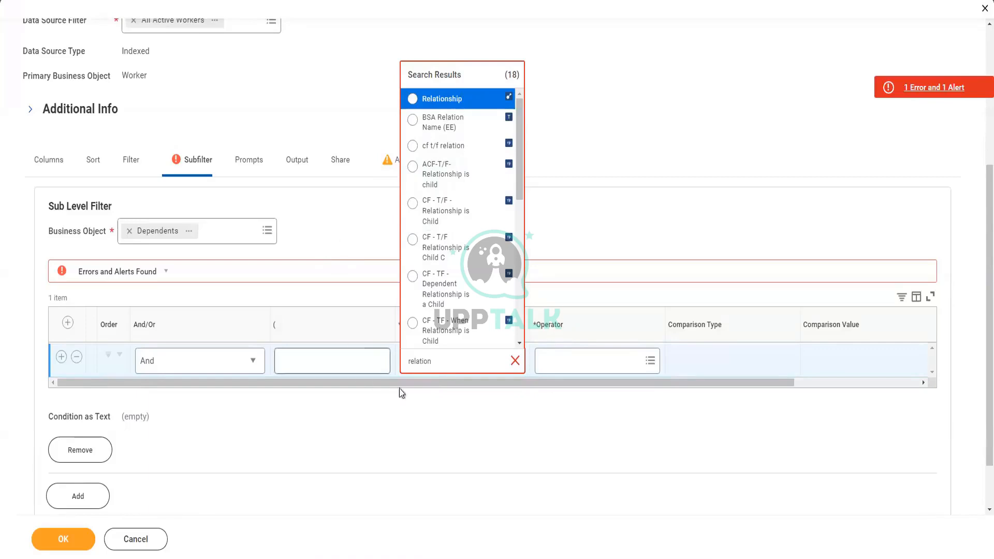
left_click(440, 99)
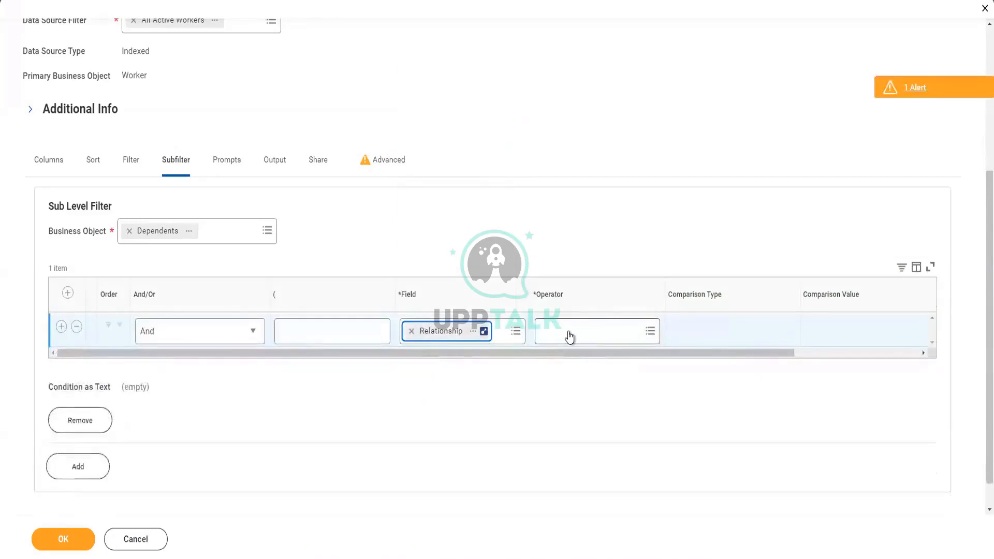
- Set the Relationship condition's operator to "not in the selection list" in the Dependents subfilter
left_click(569, 335)
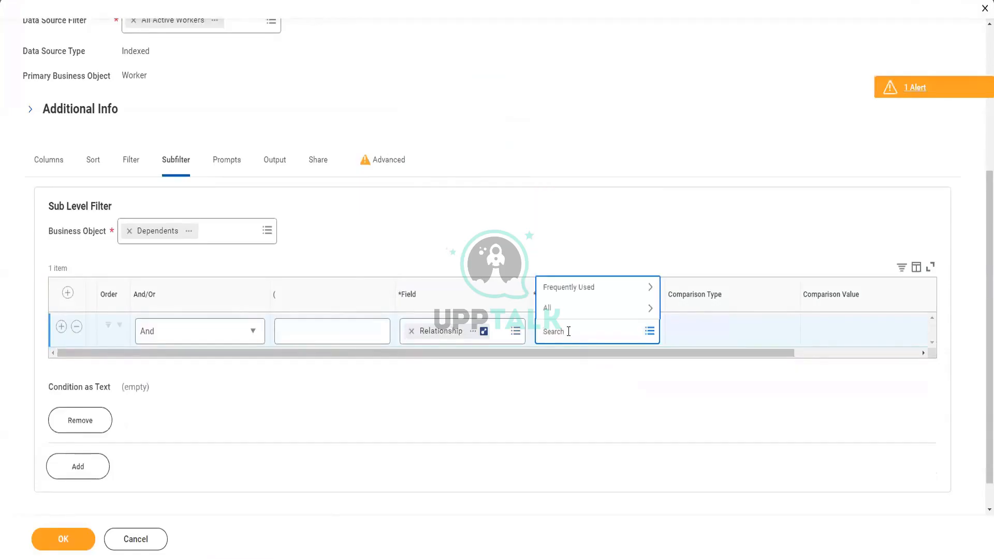
left_click(568, 310)
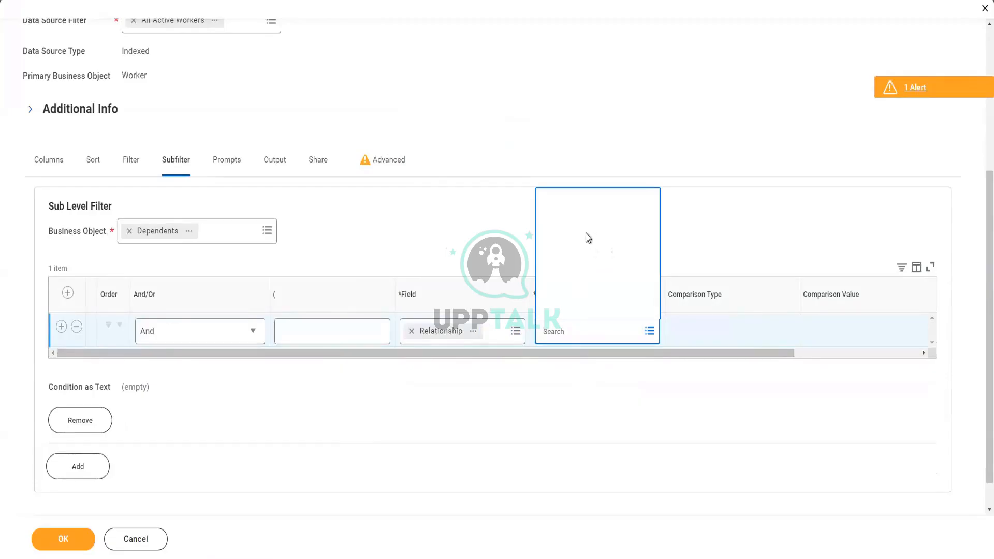
scroll(612, 224, "down", 3)
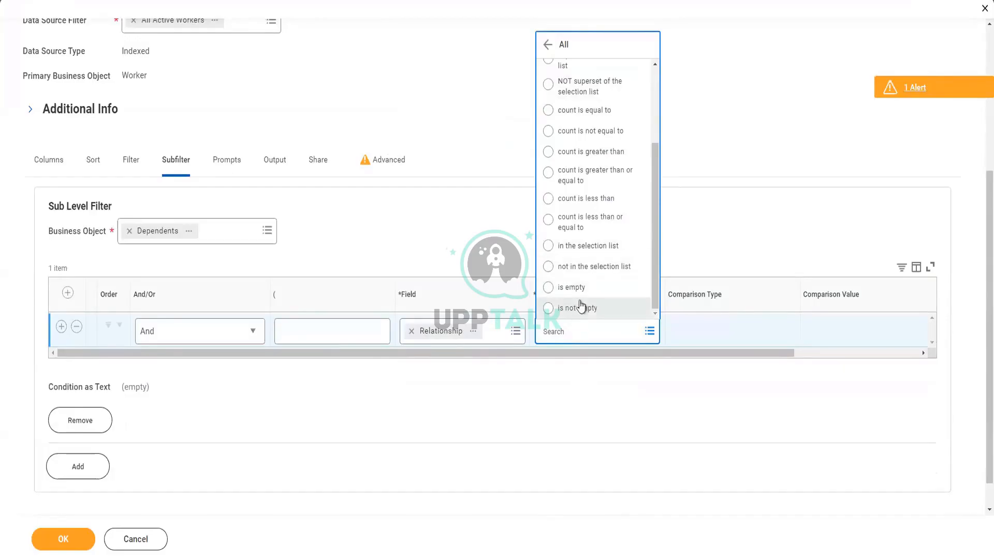
scroll(574, 186, "up", 3)
scroll(579, 259, "down", 3)
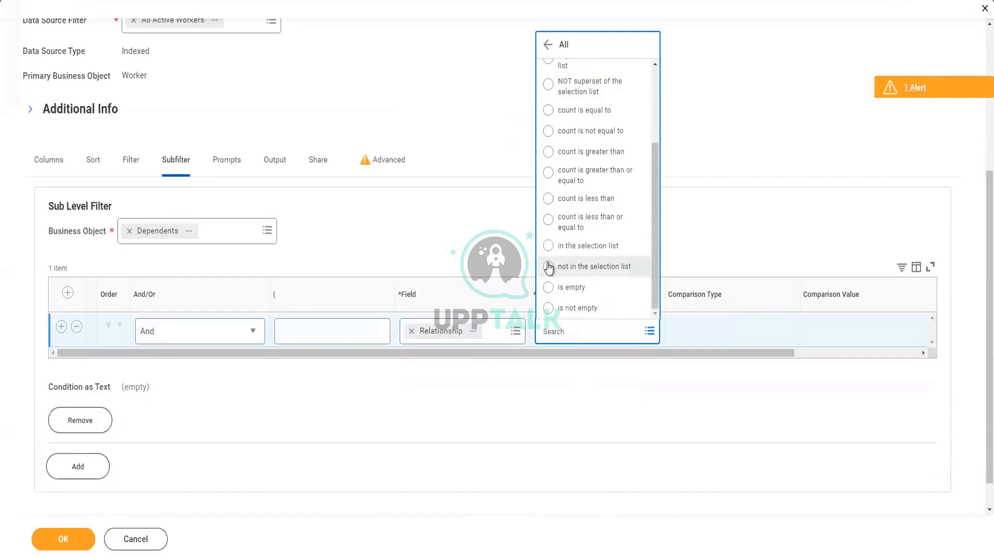
left_click(606, 266)
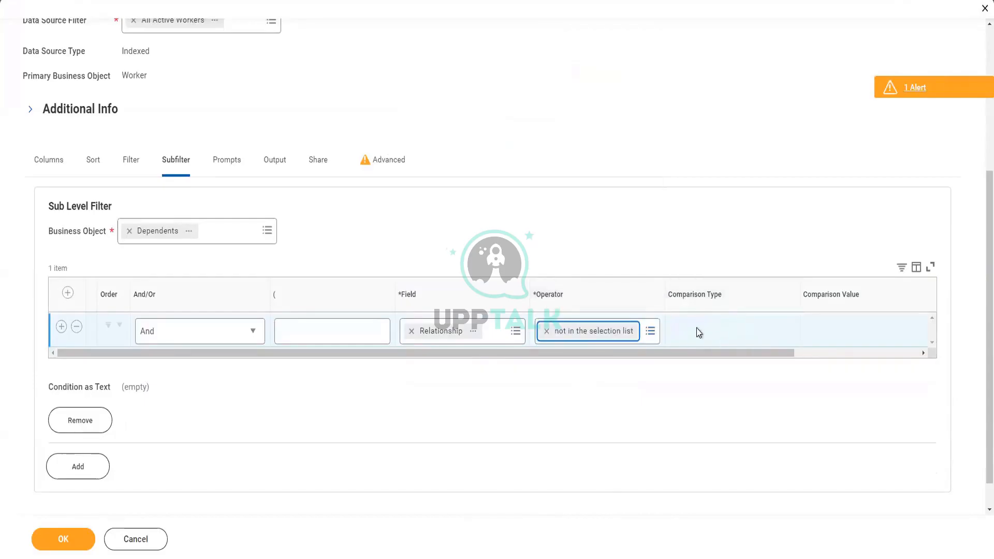
left_click(685, 341)
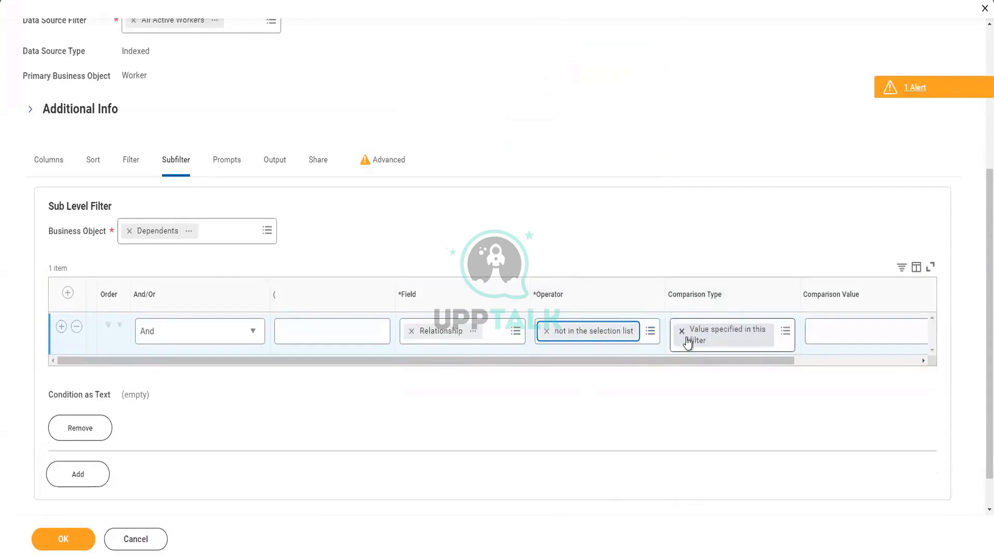
- Choose Spouse as the comparison value of the Relationship condition in the Dependents subfilter
left_click(831, 345)
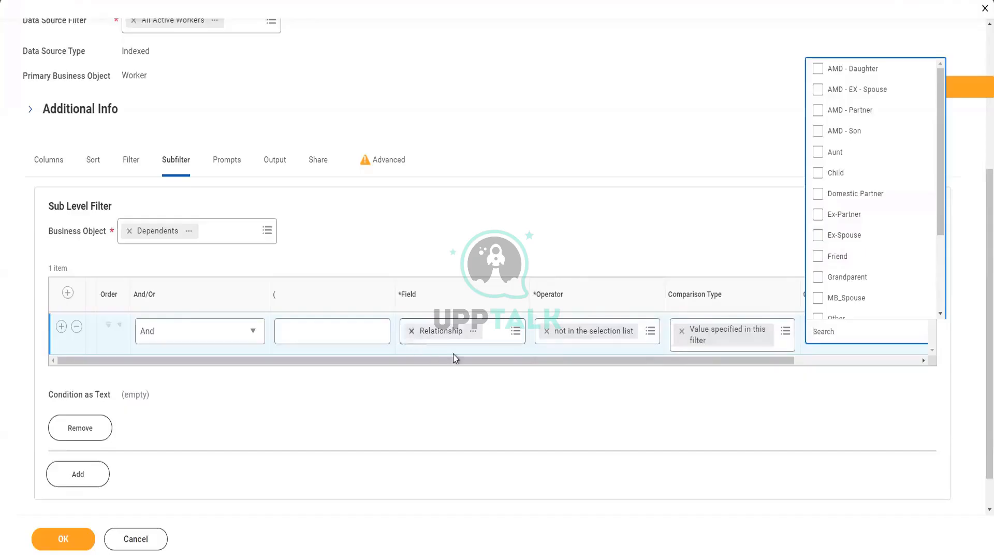
scroll(498, 363, "down", 1)
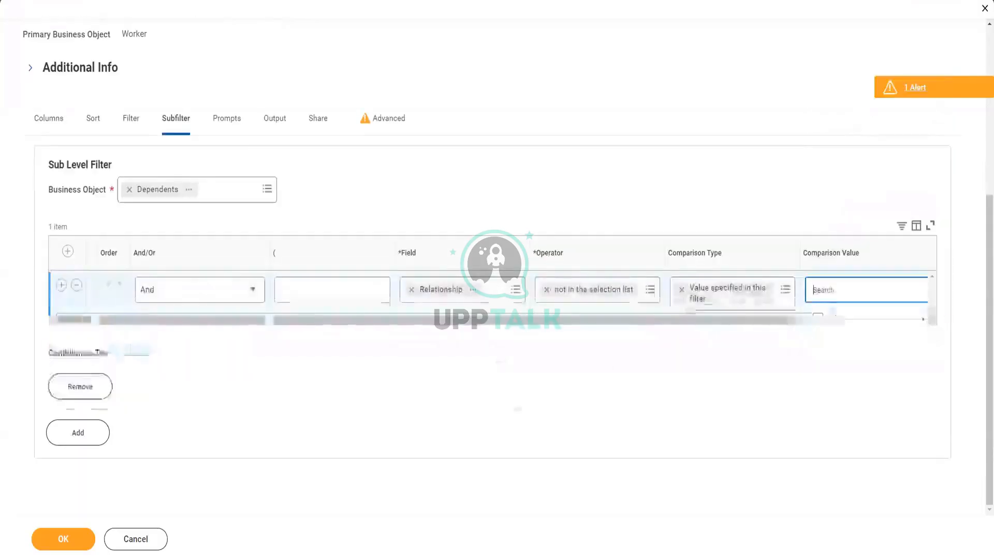
left_click(828, 288)
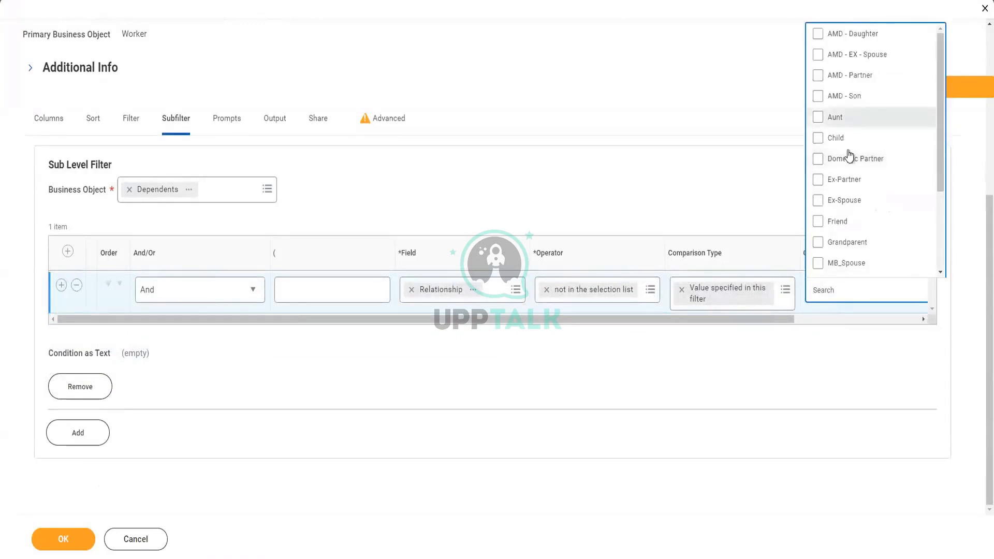
scroll(849, 156, "down", 3)
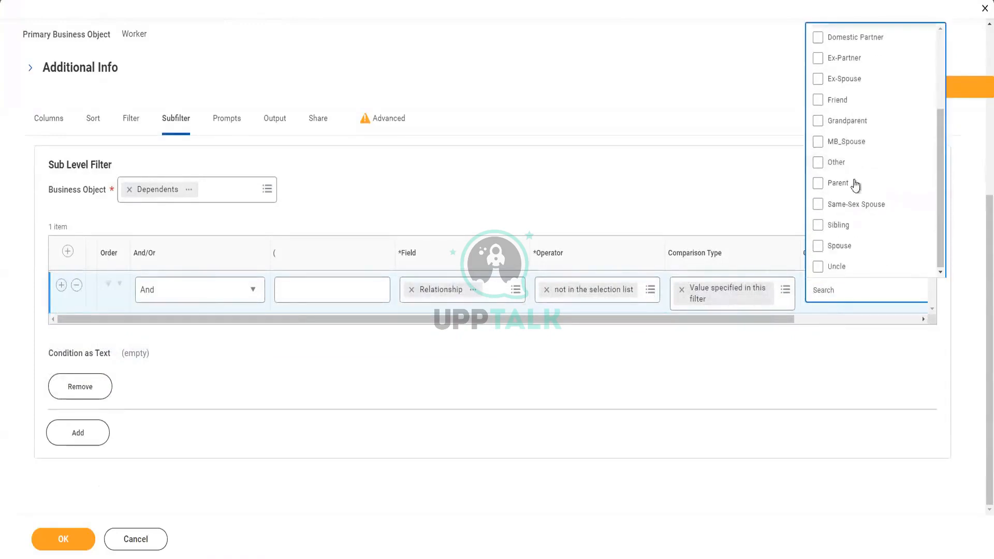
left_click(818, 247)
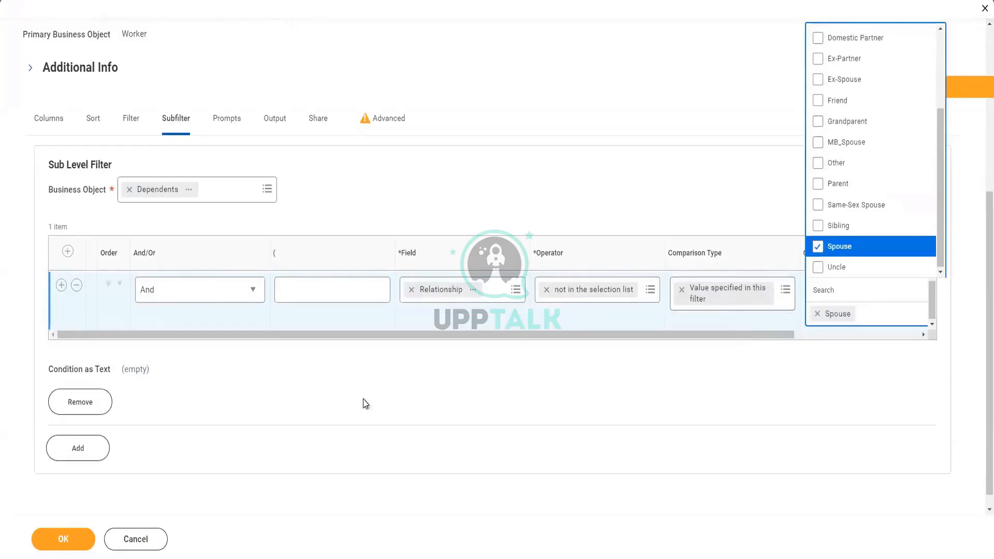
- Add a report column for the Dependents object's Relationship field directly below Legal Name - Last Name
left_click(56, 125)
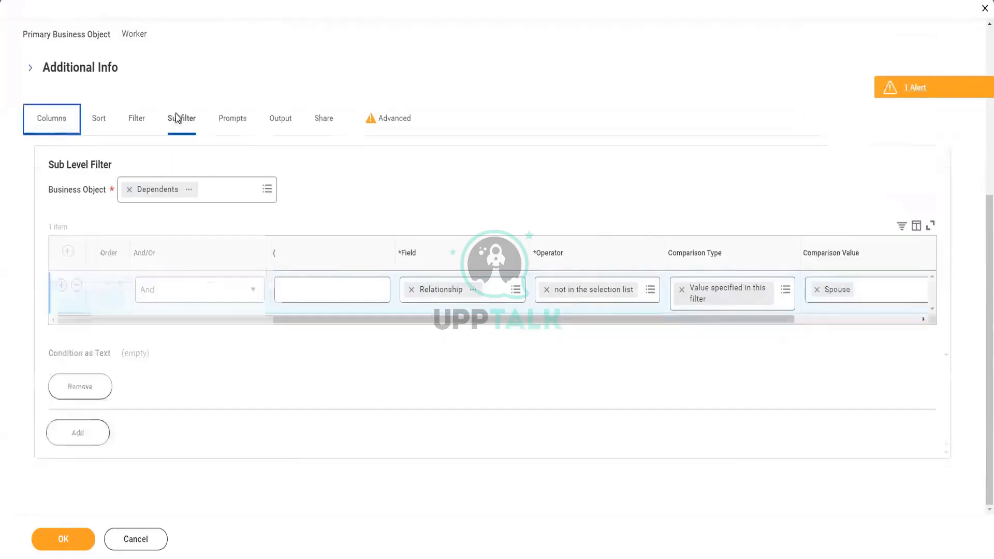
scroll(289, 406, "down", 3)
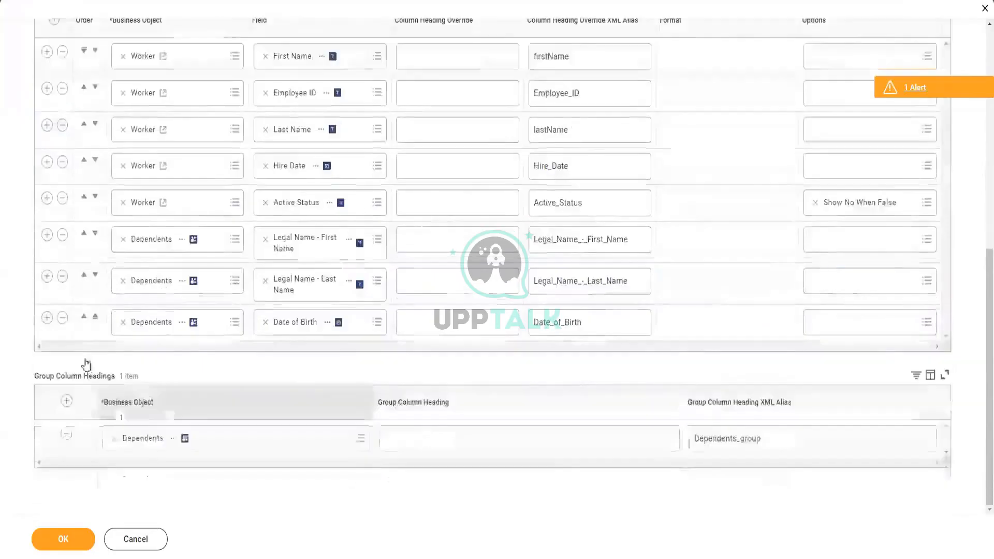
left_click(47, 278)
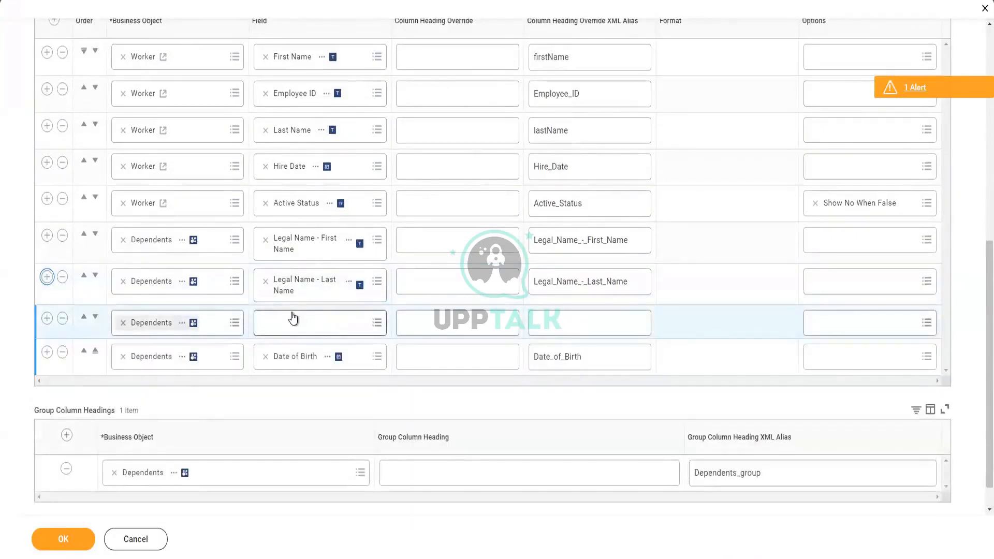
left_click(295, 325)
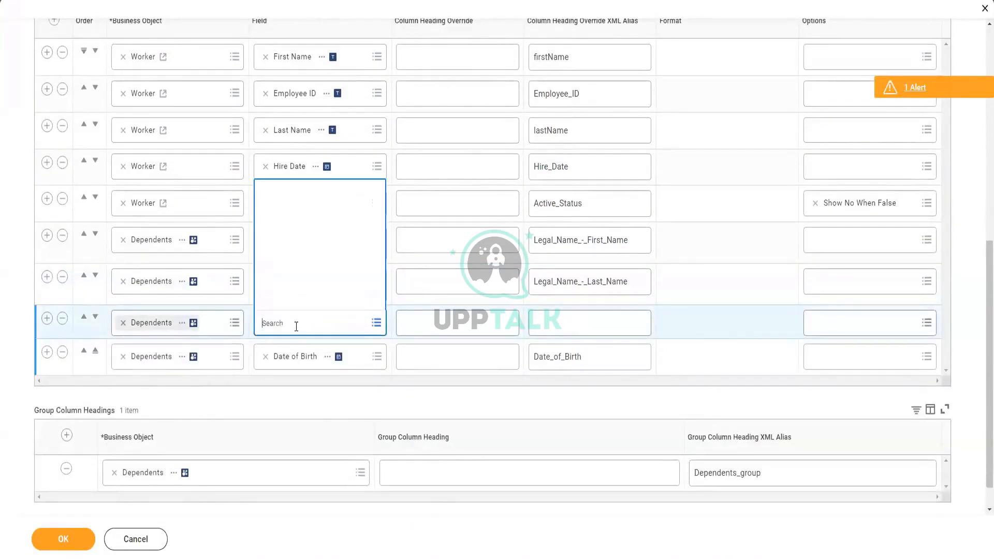
type("relation")
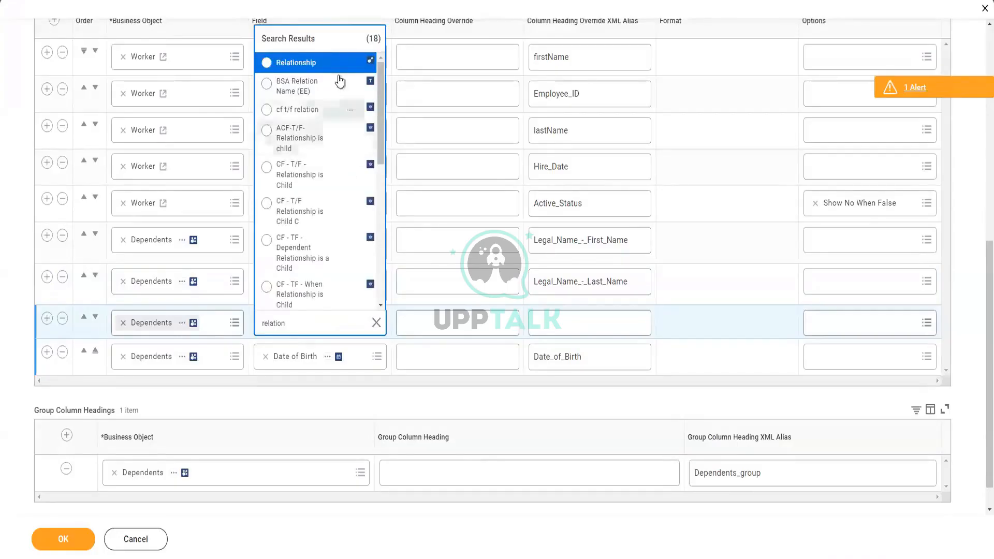
left_click(346, 62)
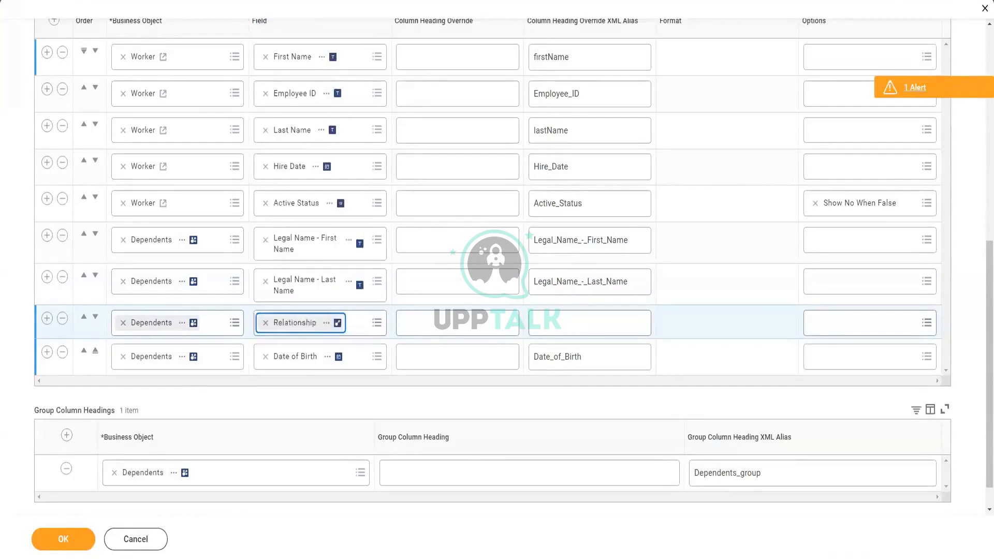
- Save the edited report definition with its new column and subfilter, accepting the alerts
left_click(86, 550)
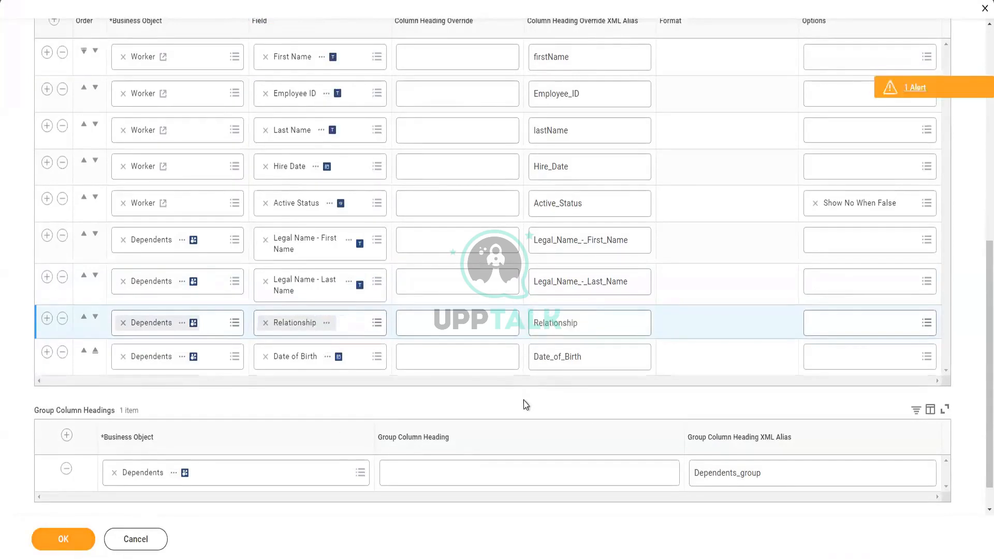
left_click(83, 534)
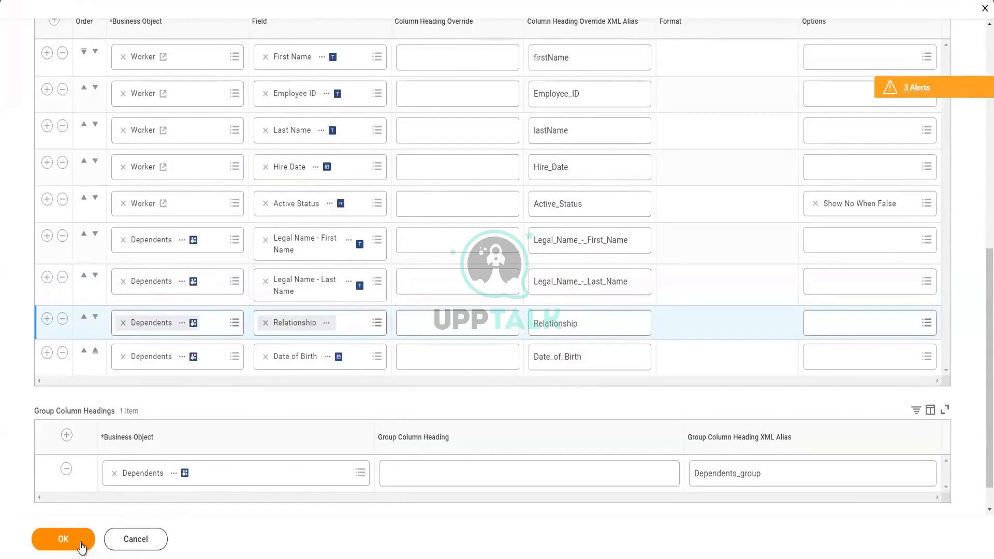
left_click(82, 543)
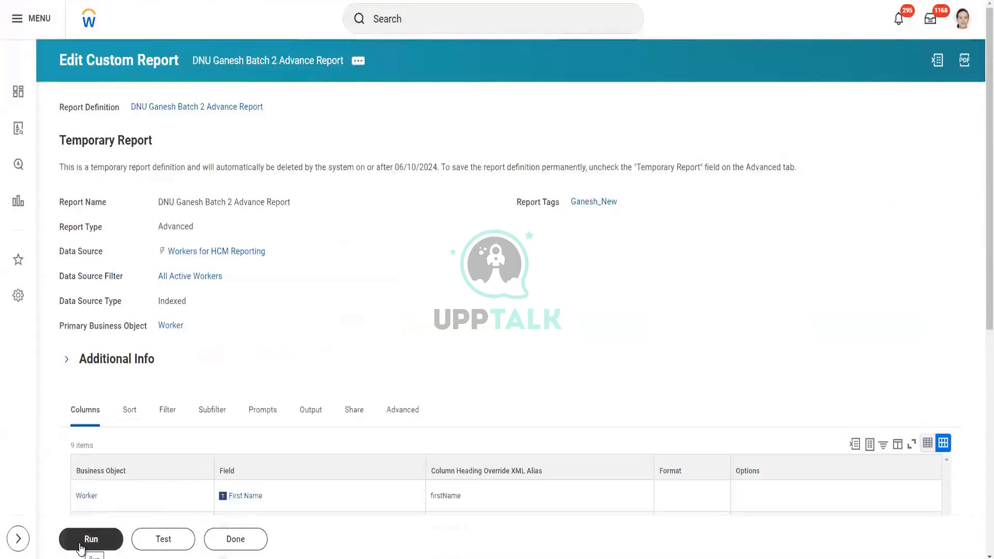
- Run the report with Male, Female and Not Declared as the Gender prompt values, leaving the other prompts blank
left_click(83, 541)
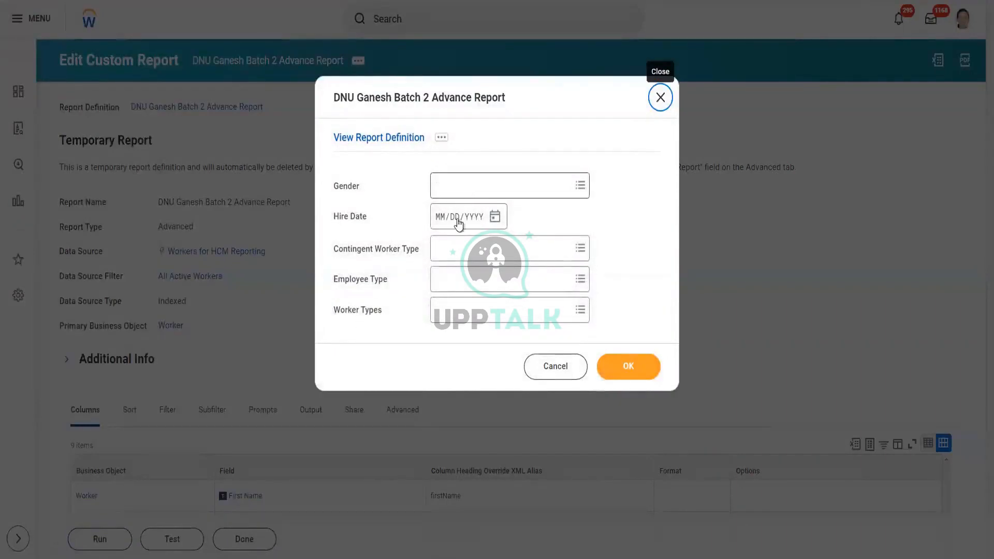
left_click(464, 190)
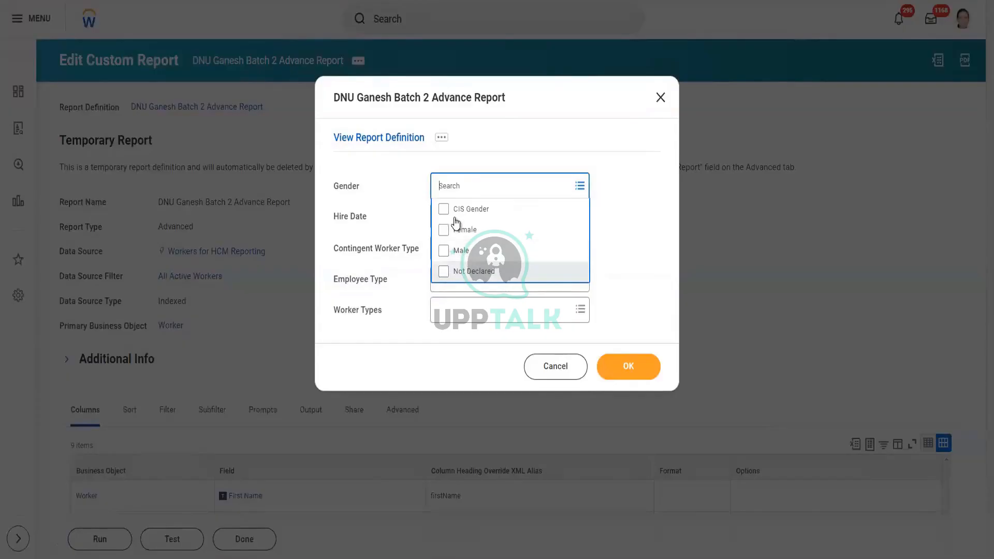
left_click(462, 255)
left_click(462, 254)
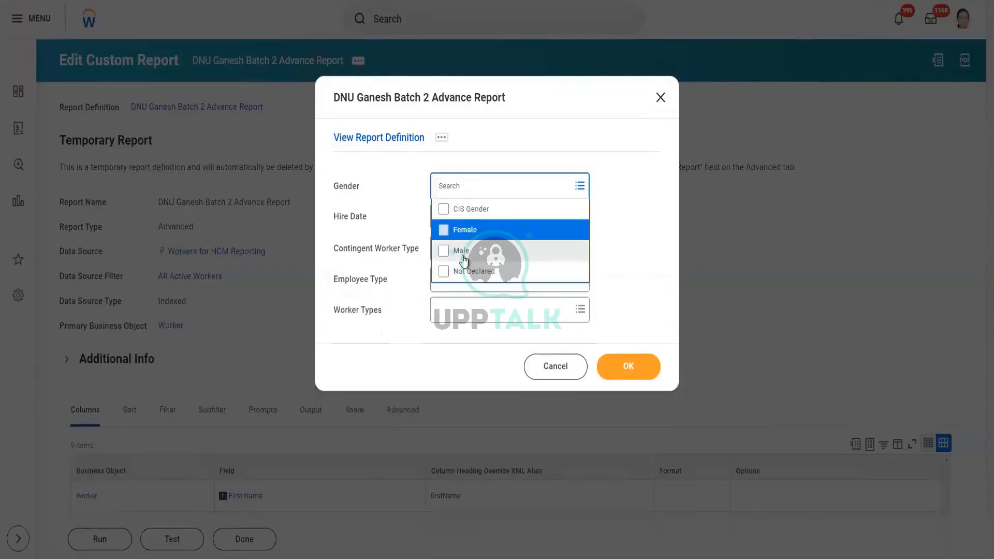
left_click(460, 250)
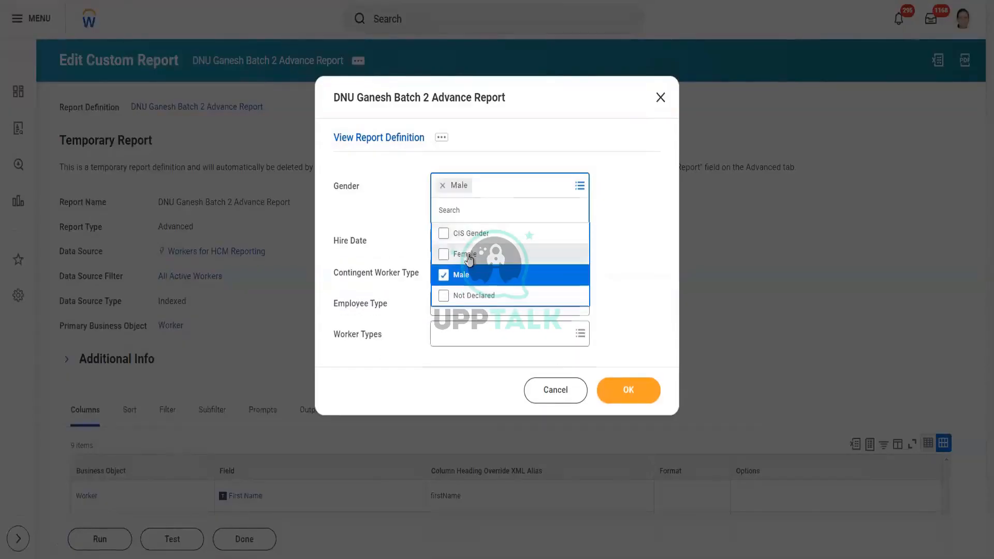
left_click(462, 252)
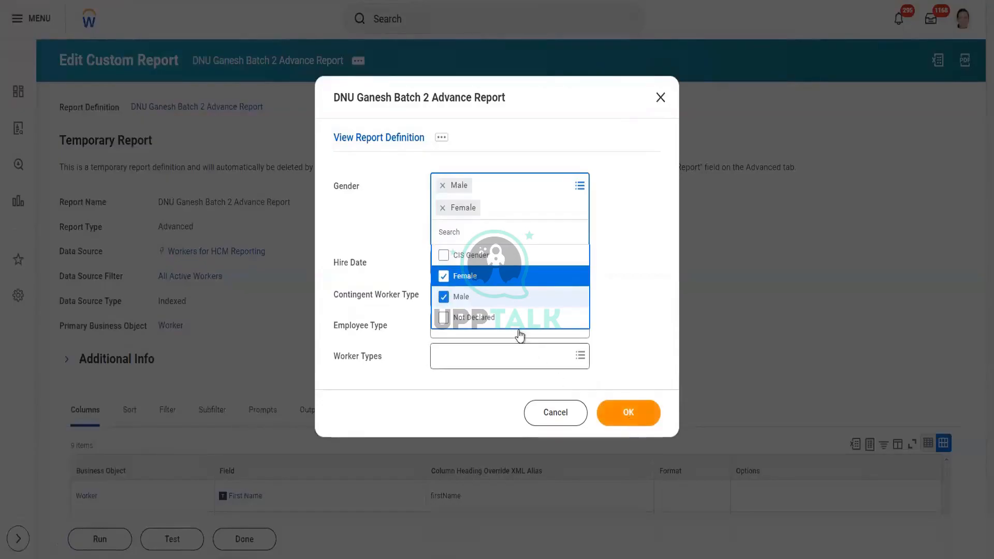
left_click(482, 319)
left_click(628, 440)
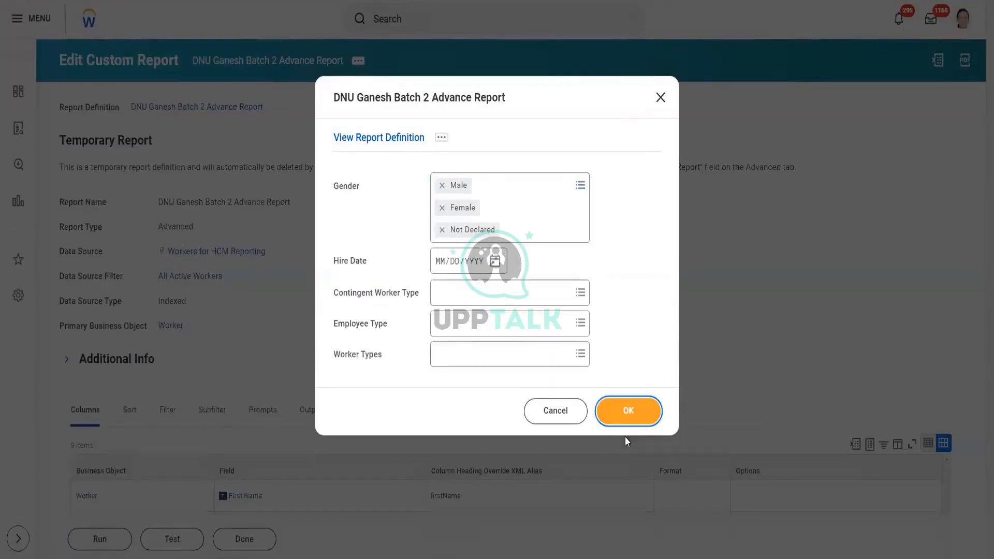
left_click(631, 413)
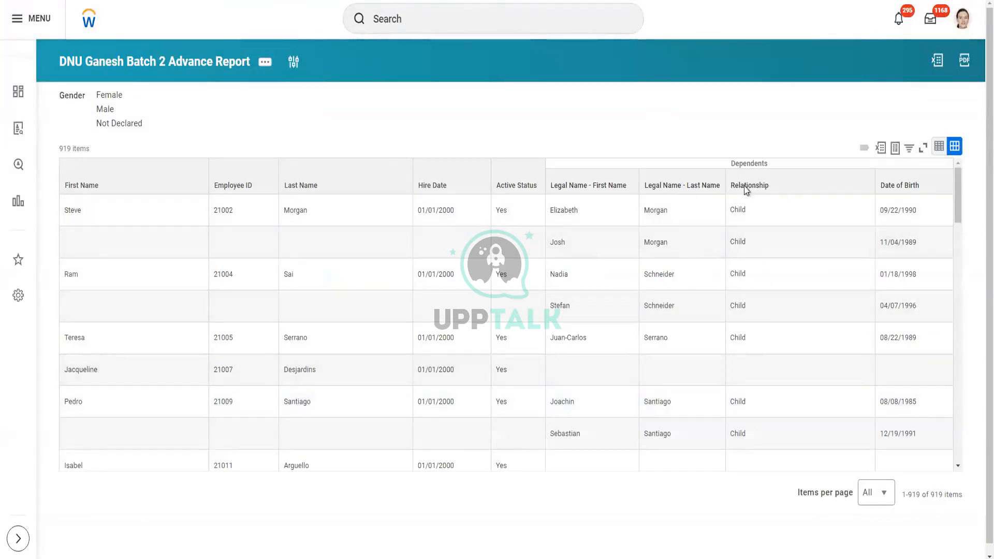
- Examine the Relationship column under Dependents throughout the report output to check which relationship types are listed
left_click_drag(756, 169, 765, 186)
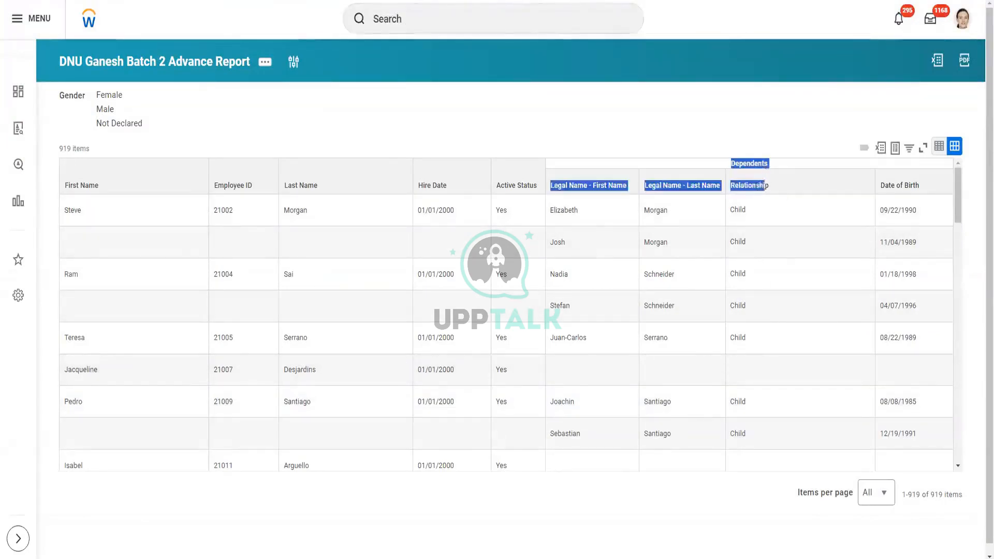
left_click(819, 93)
scroll(767, 290, "down", 2)
scroll(766, 290, "down", 15)
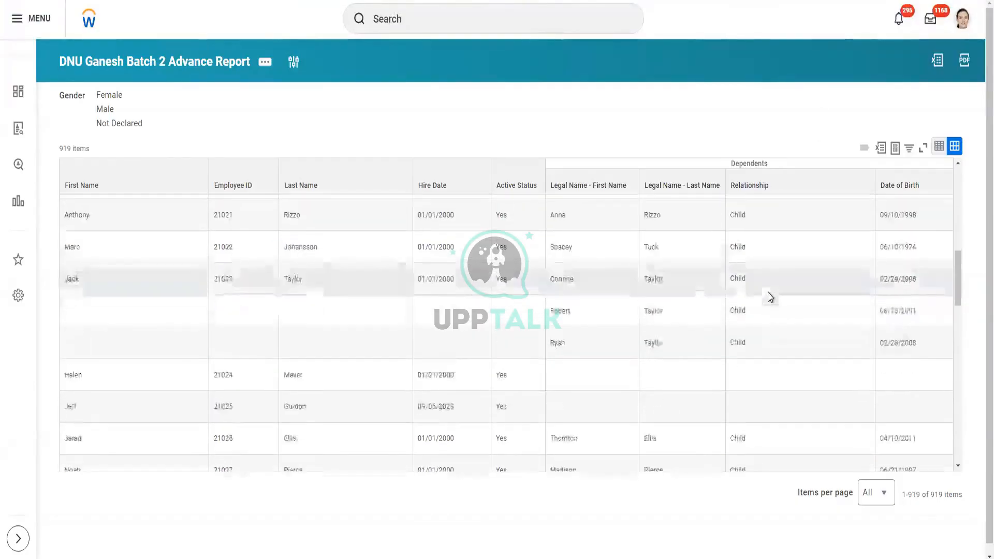
scroll(770, 295, "up", 8)
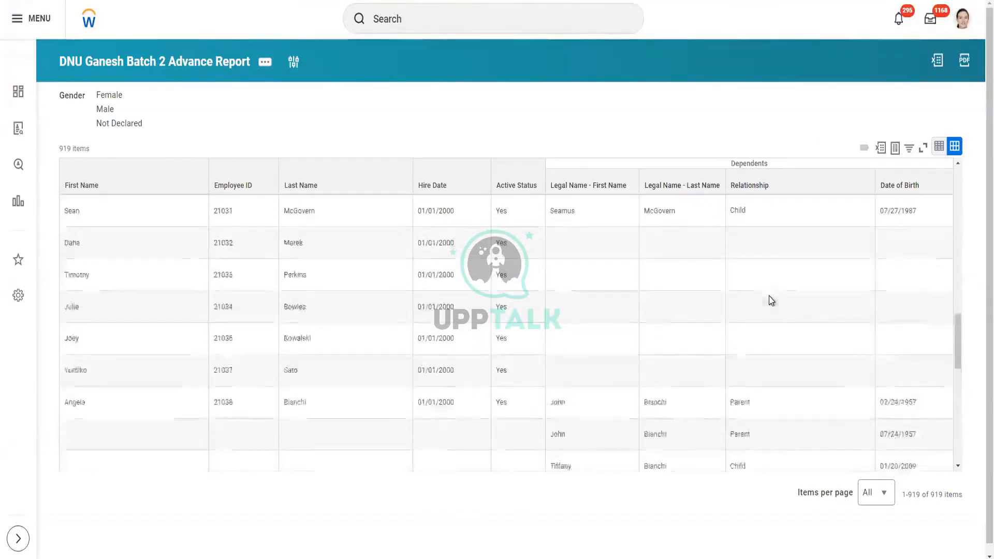
scroll(766, 285, "down", 5)
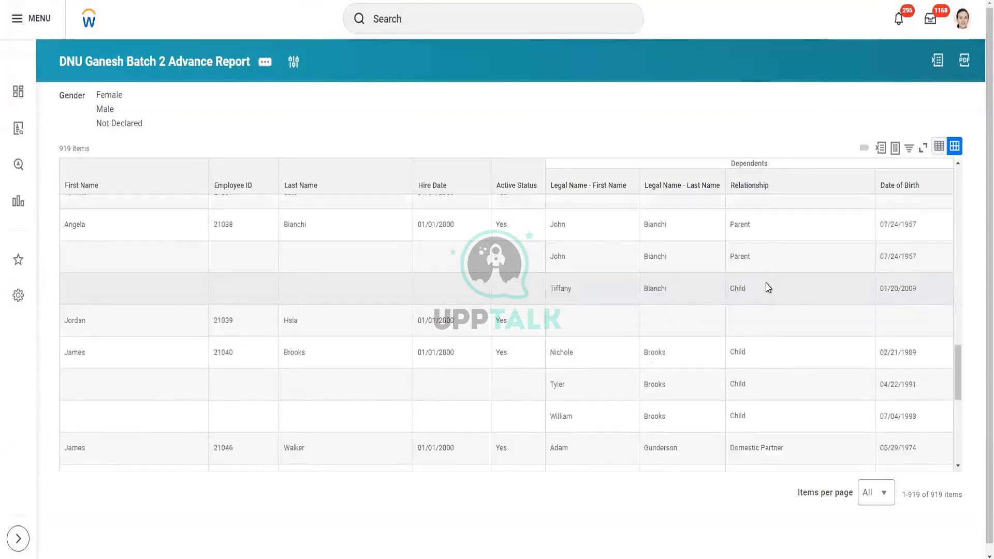
scroll(769, 318, "down", 5)
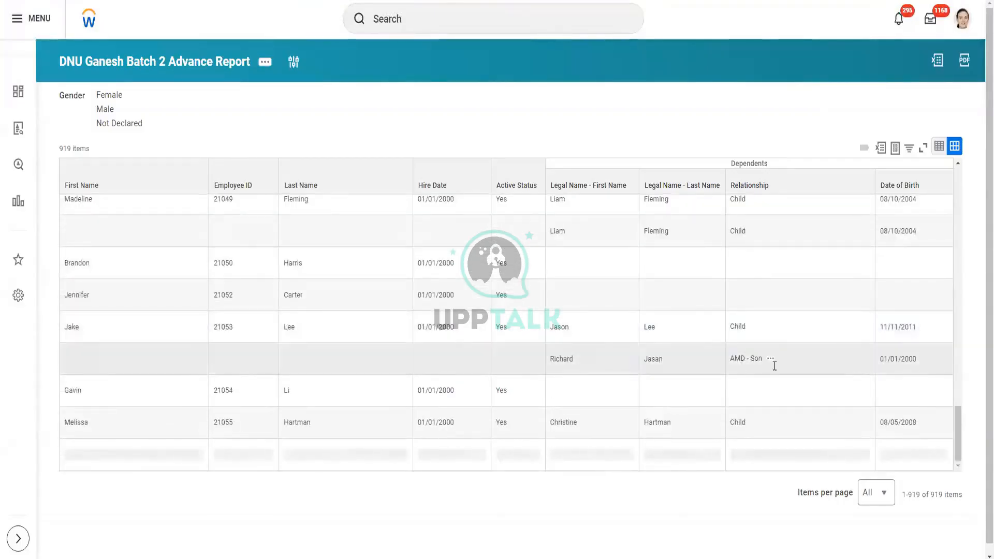
scroll(775, 366, "down", 10)
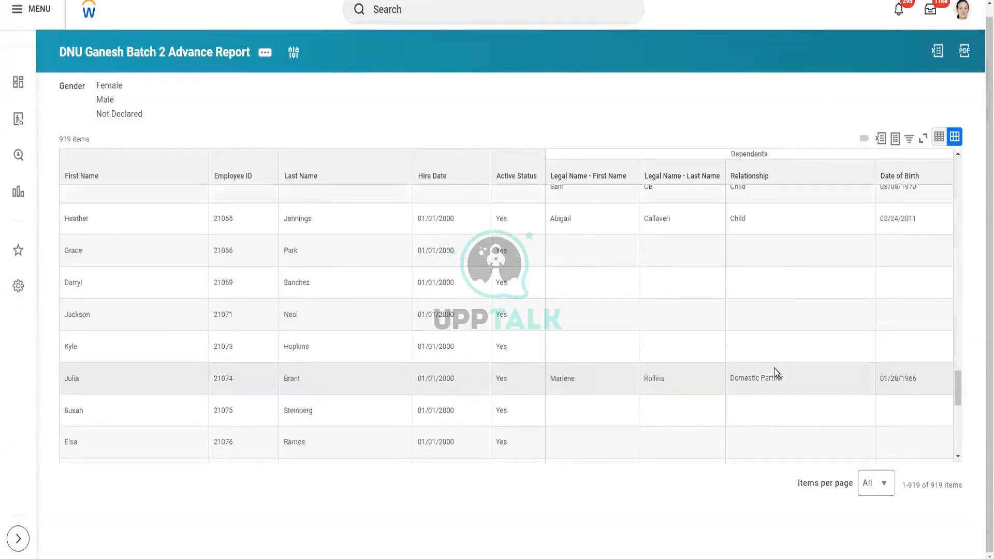
scroll(775, 371, "down", 2)
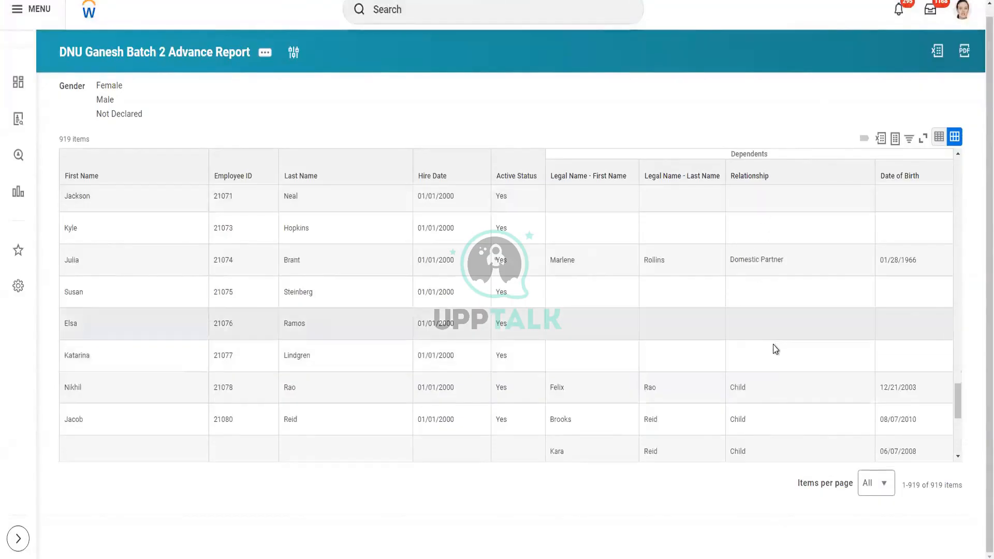
scroll(775, 349, "up", 10)
scroll(775, 352, "up", 10)
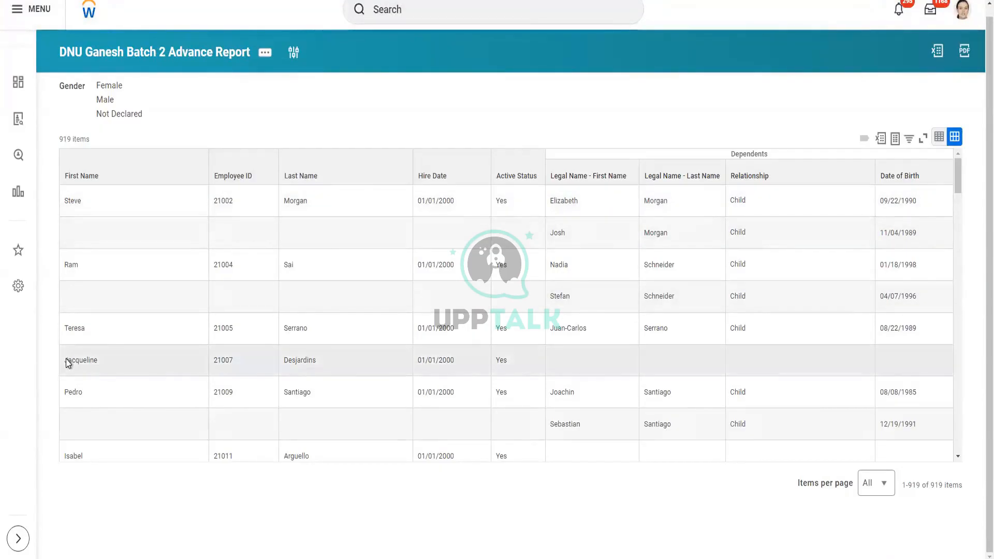
- Examine the row of the signed-in worker, whose Dependents columns are blank, and compare it with the account profile
left_click_drag(78, 362, 329, 377)
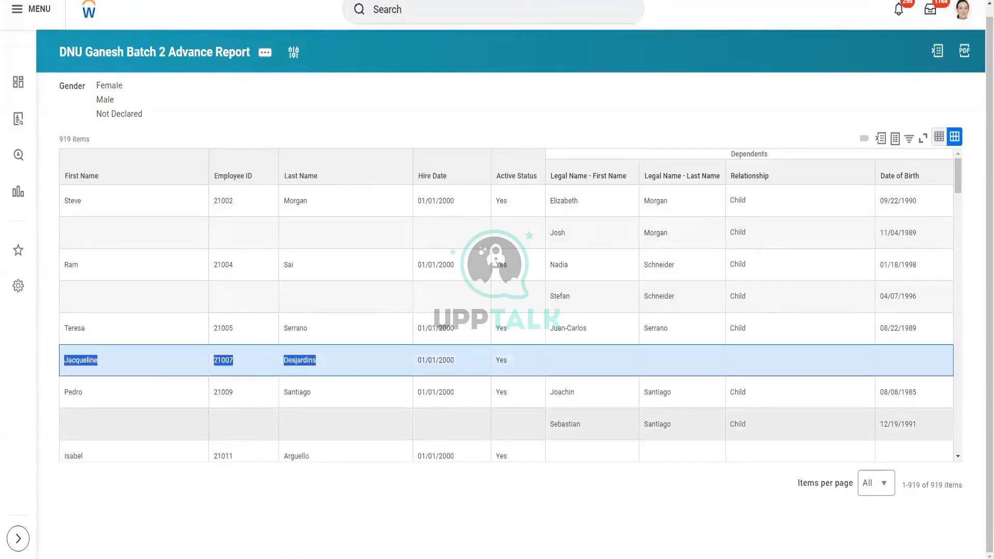
left_click(963, 10)
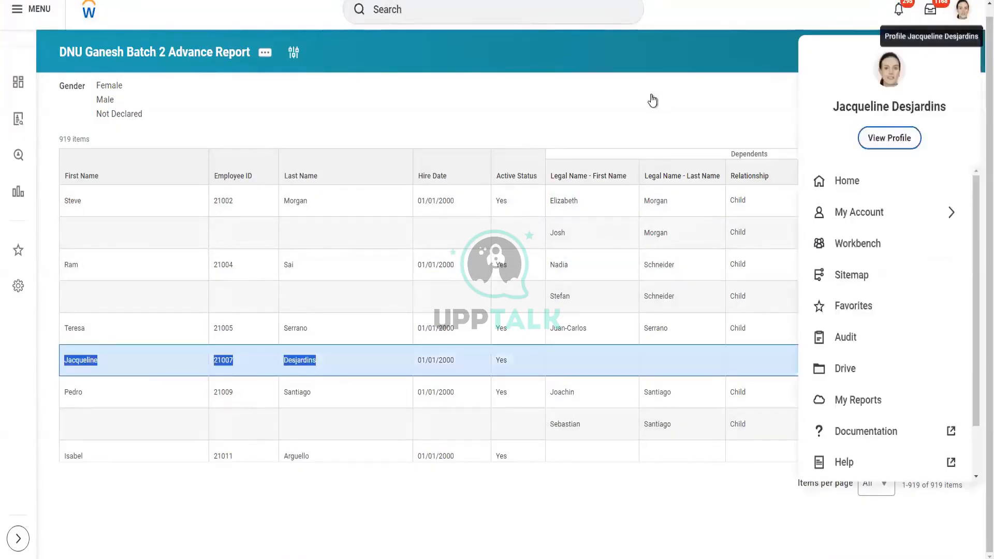
left_click(189, 358)
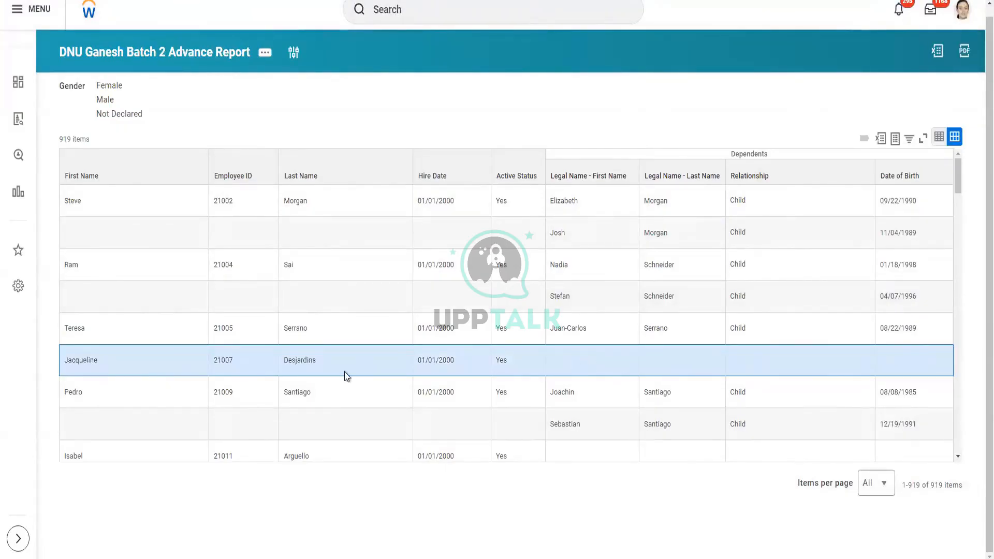
scroll(343, 377, "down", 1)
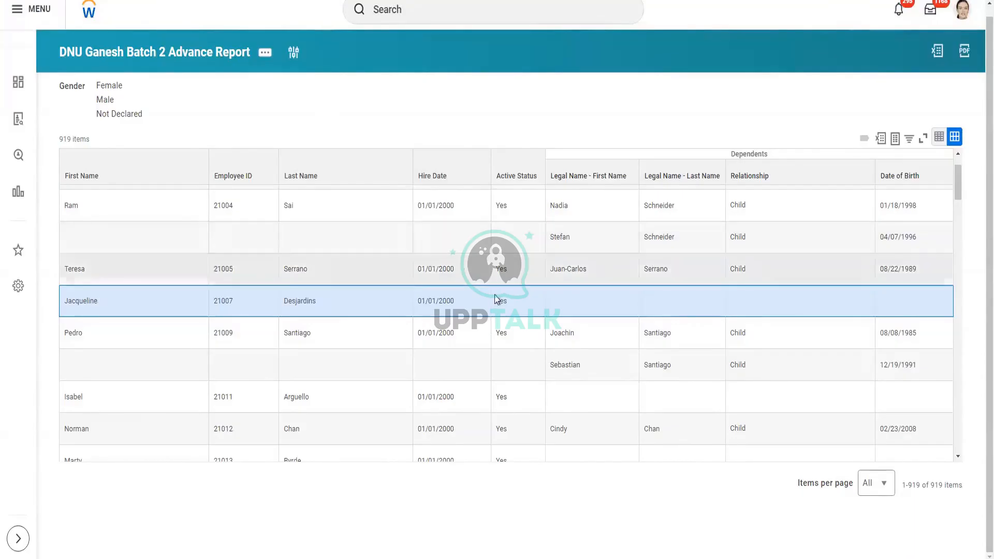
left_click_drag(496, 299, 65, 302)
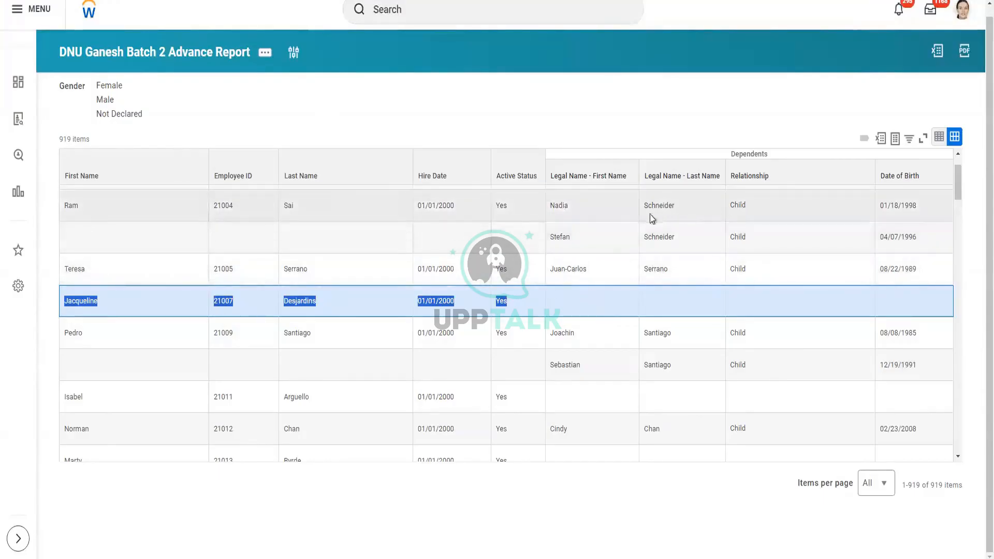
mouse_move(749, 210)
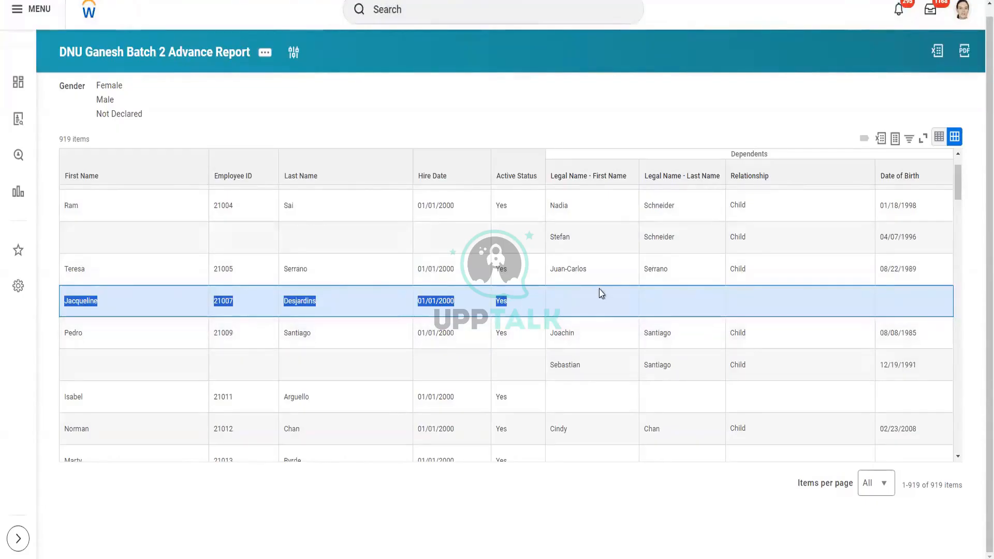
- Open the report definition for editing and bring up its filter conditions on instances
left_click(265, 55)
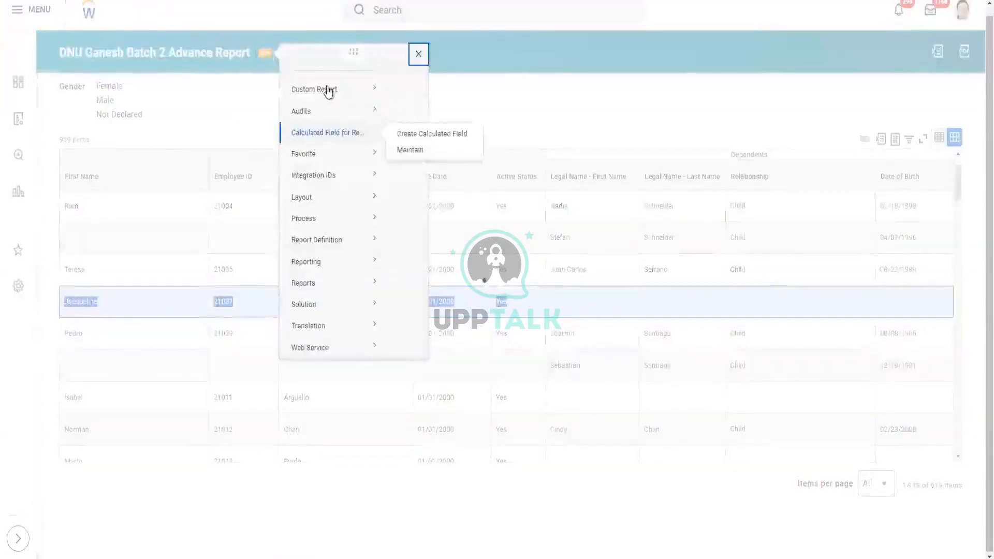
mouse_move(327, 92)
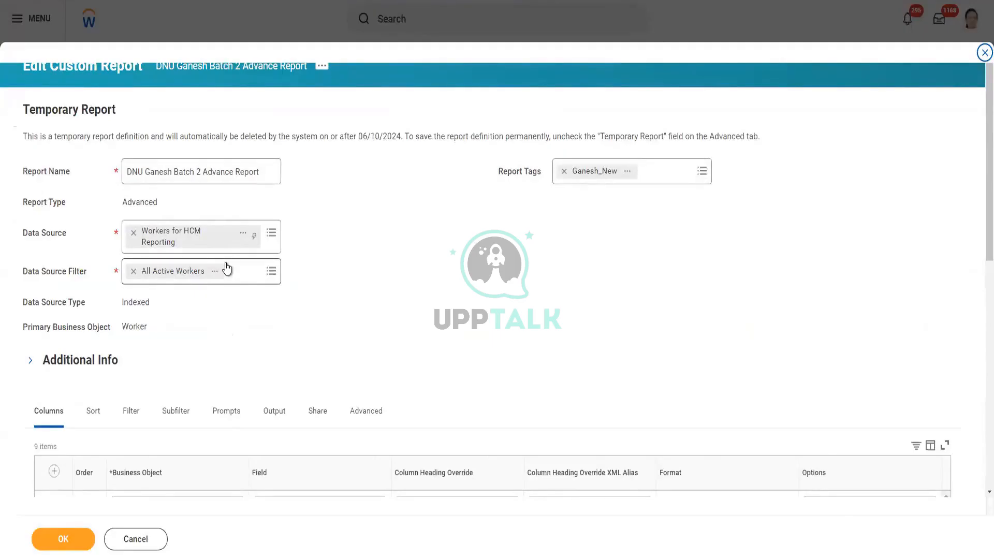
scroll(206, 382, "down", 3)
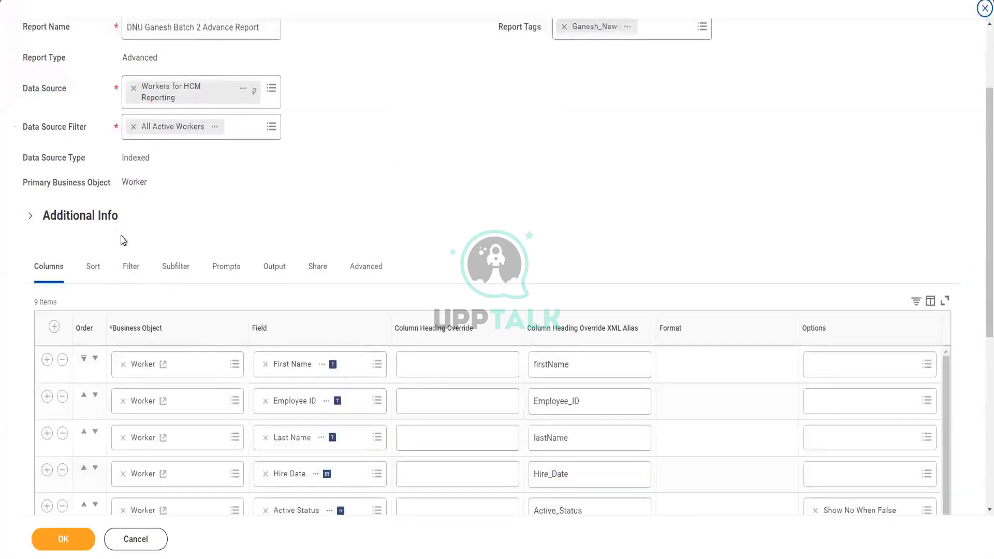
left_click(130, 268)
scroll(366, 224, "down", 3)
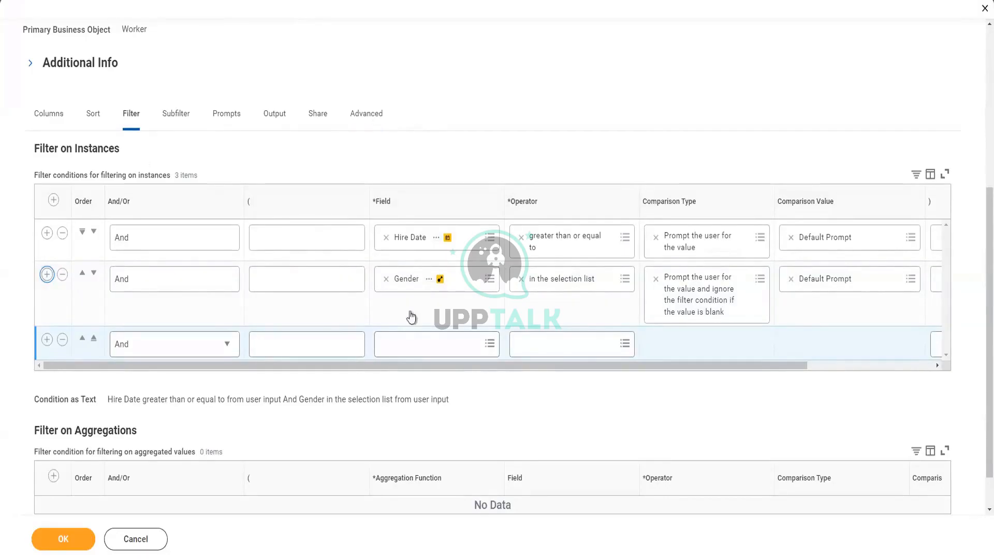
- Add a third instance filter condition, joined with And, requiring Dependents "is not empty", and save the report definition
left_click(411, 344)
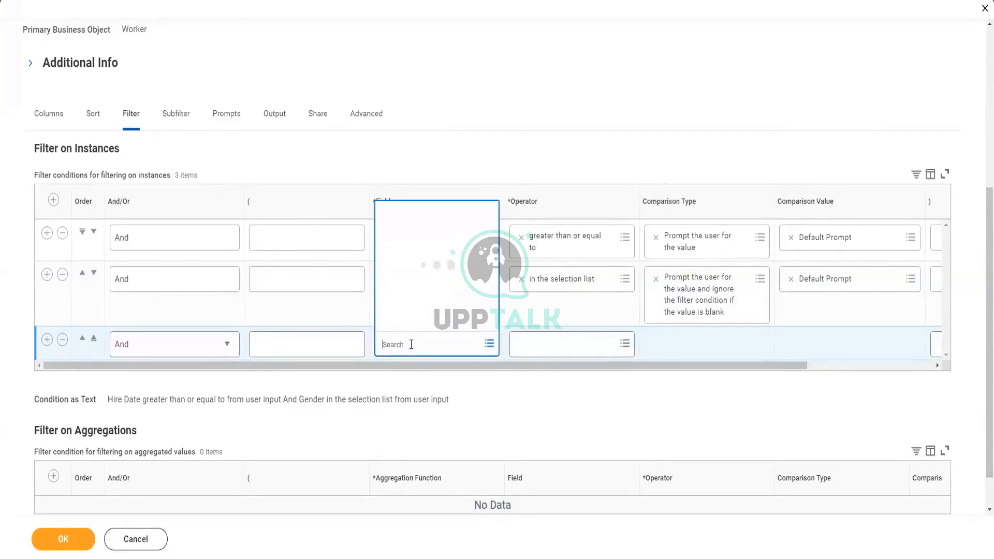
type("depende")
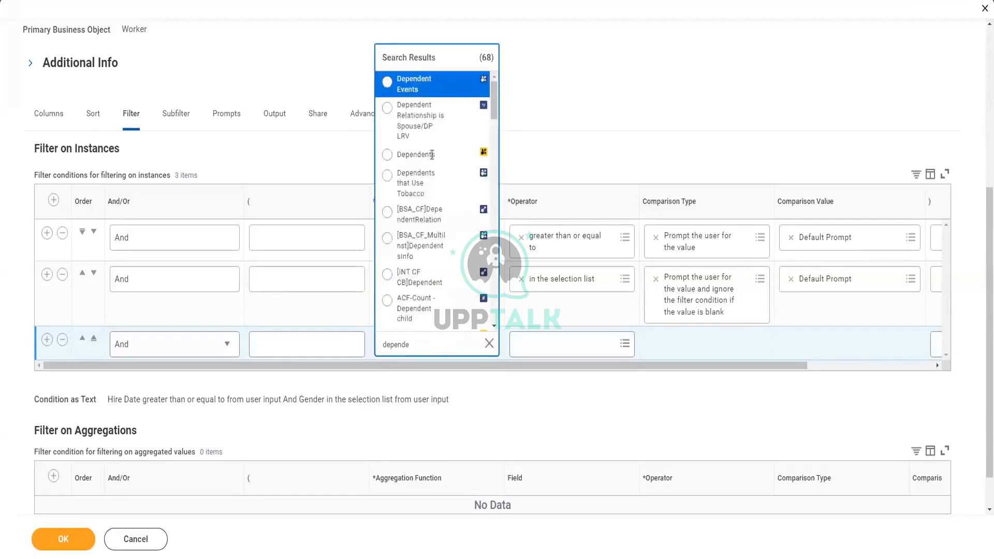
left_click(434, 156)
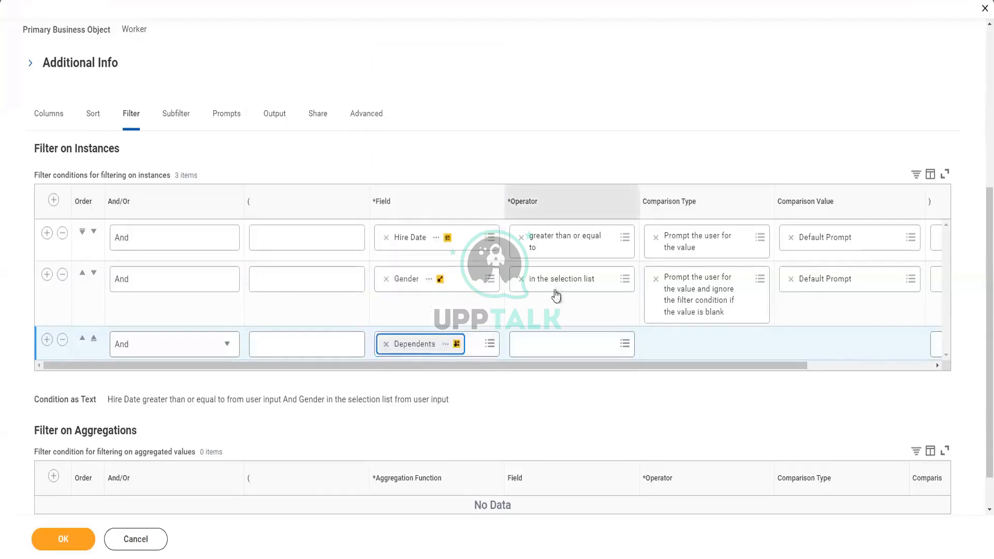
left_click(554, 342)
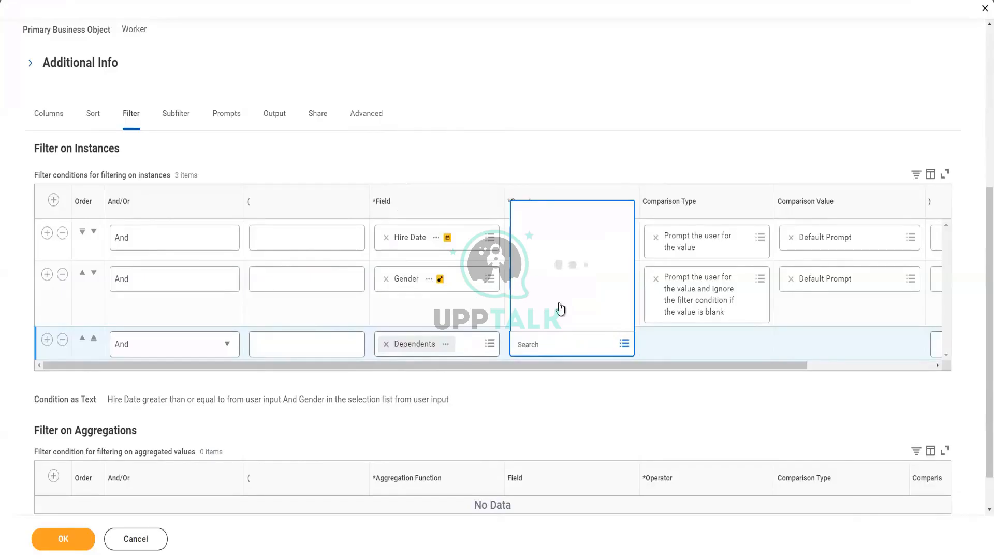
scroll(560, 308, "down", 2)
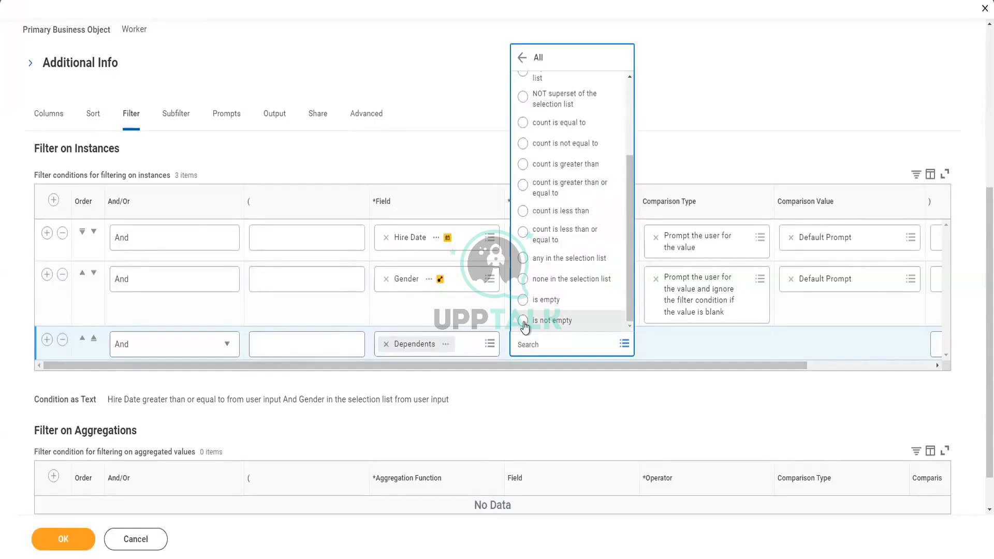
left_click(524, 323)
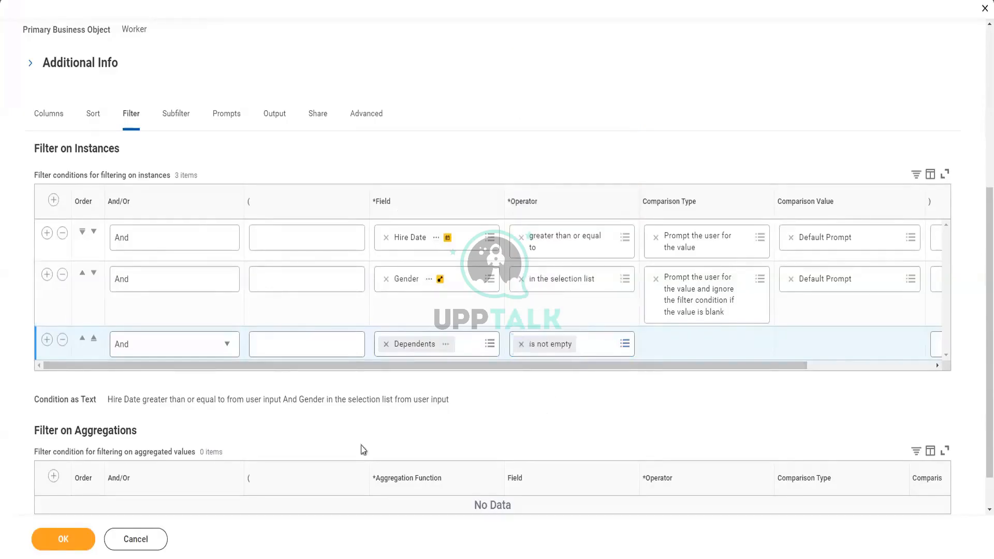
left_click(89, 545)
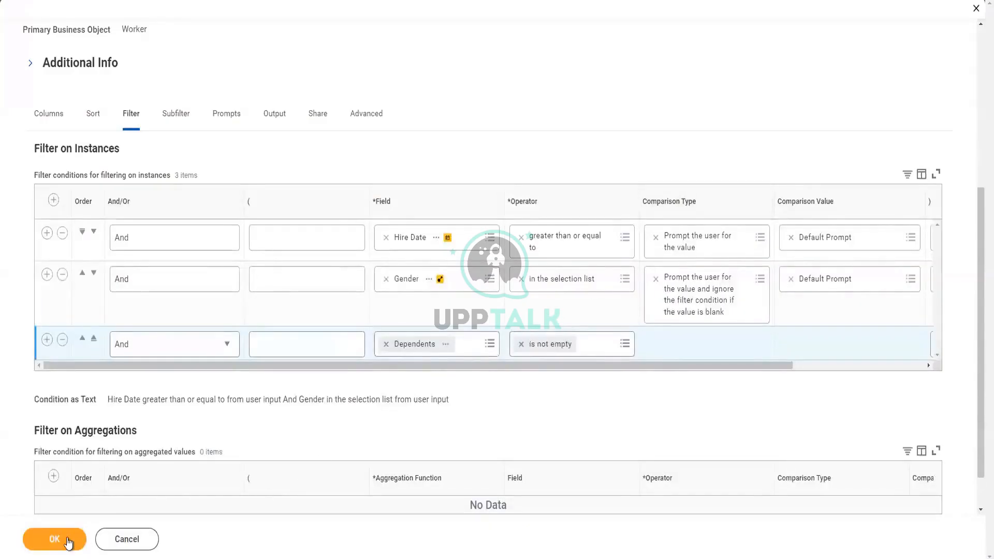
left_click(65, 539)
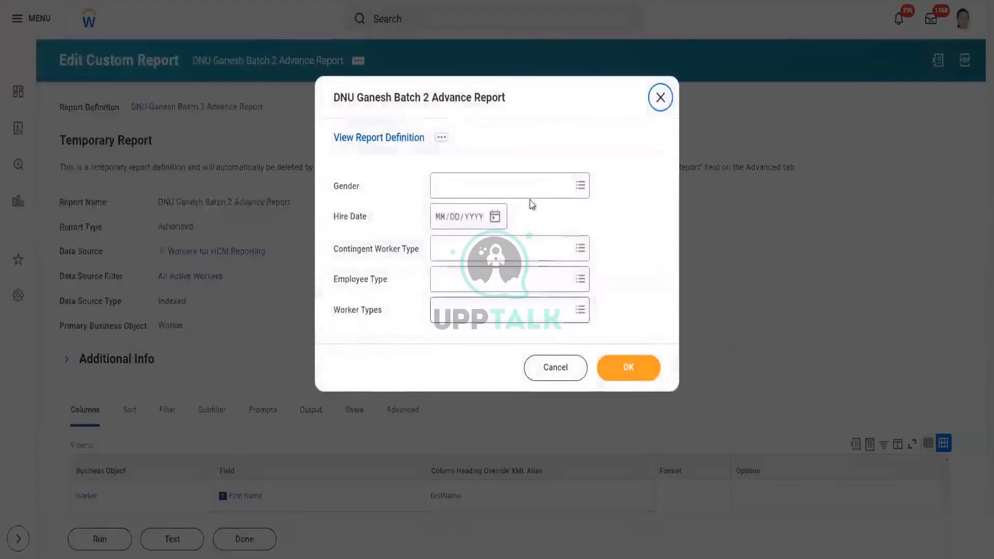
- Run the report with the Gender prompt set to Female, Male and Not Declared, leaving the other prompts blank
left_click(520, 186)
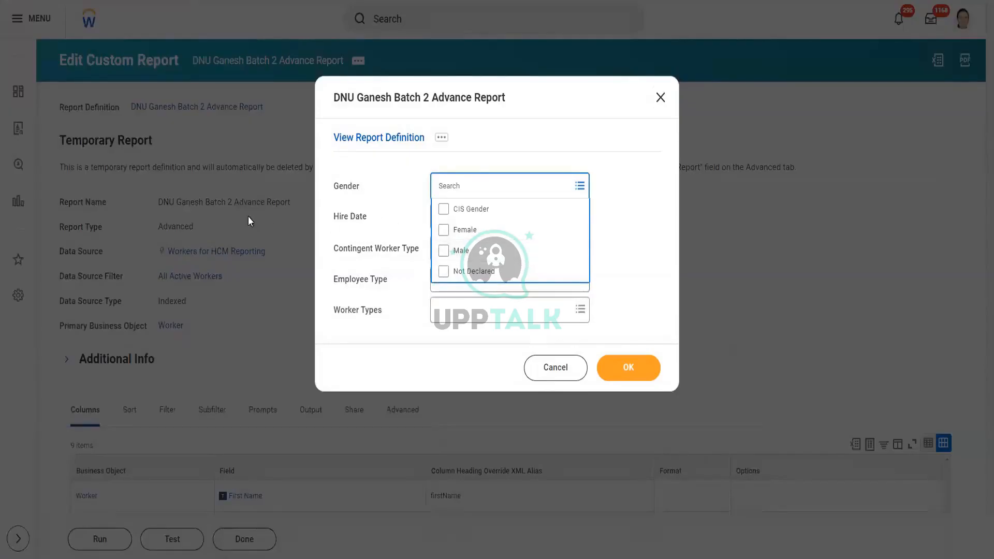
left_click(460, 230)
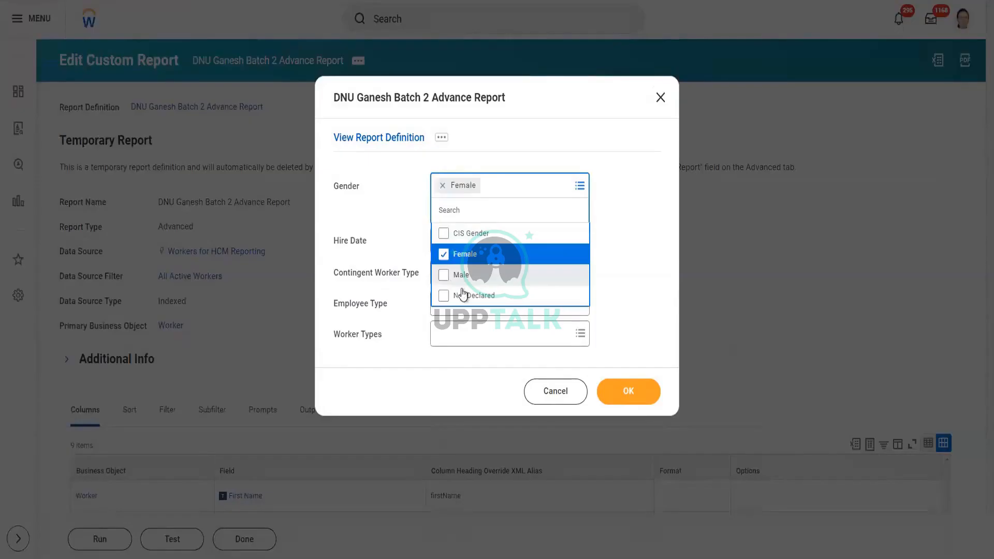
left_click(462, 280)
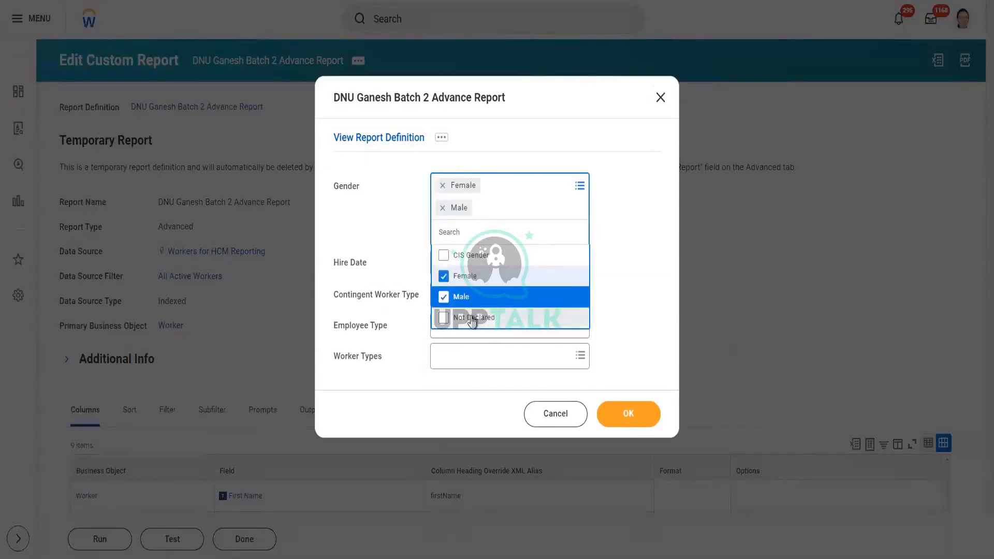
left_click(472, 319)
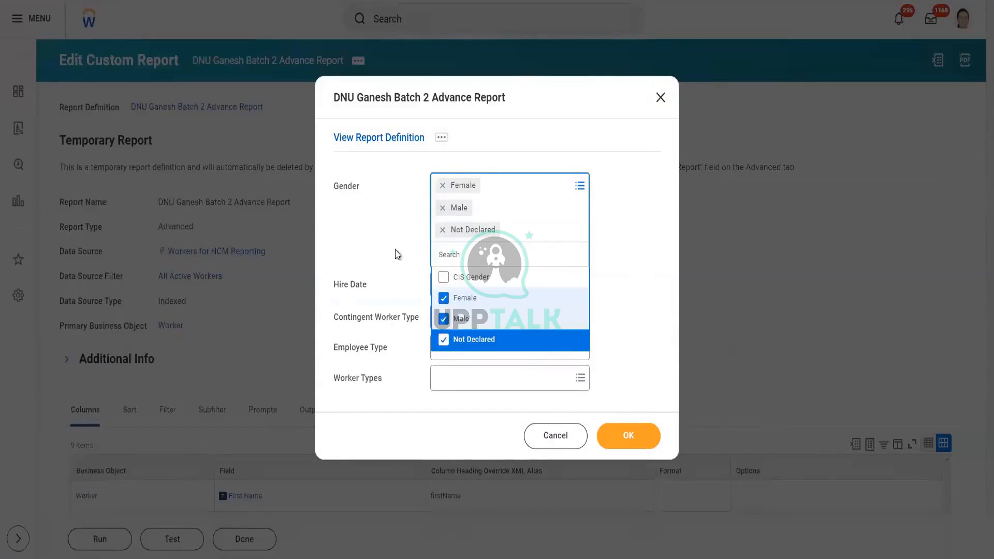
left_click(624, 228)
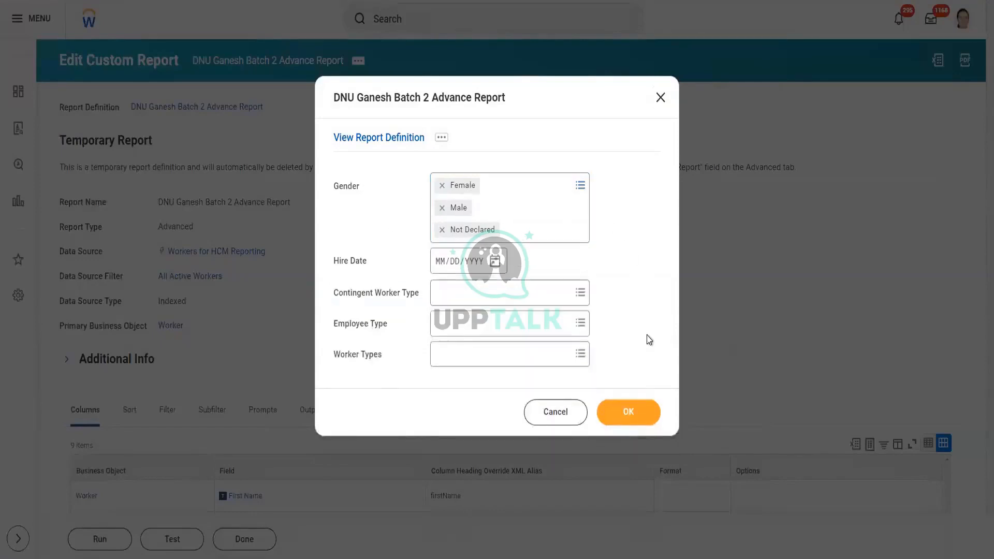
left_click(636, 412)
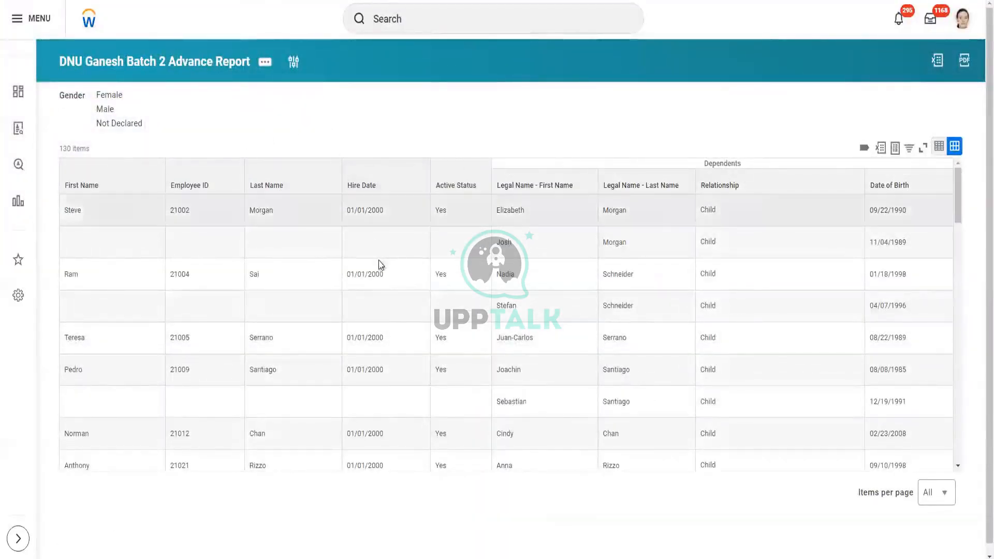
- Examine the Dependents columns throughout the report output to check whether any worker without dependents is still listed
scroll(379, 264, "down", 1)
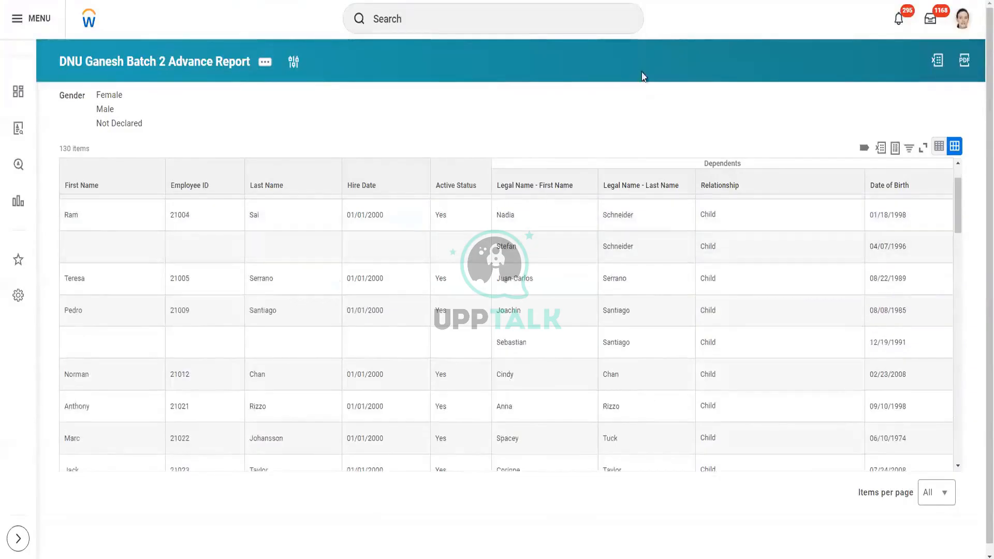
scroll(304, 322, "up", 1)
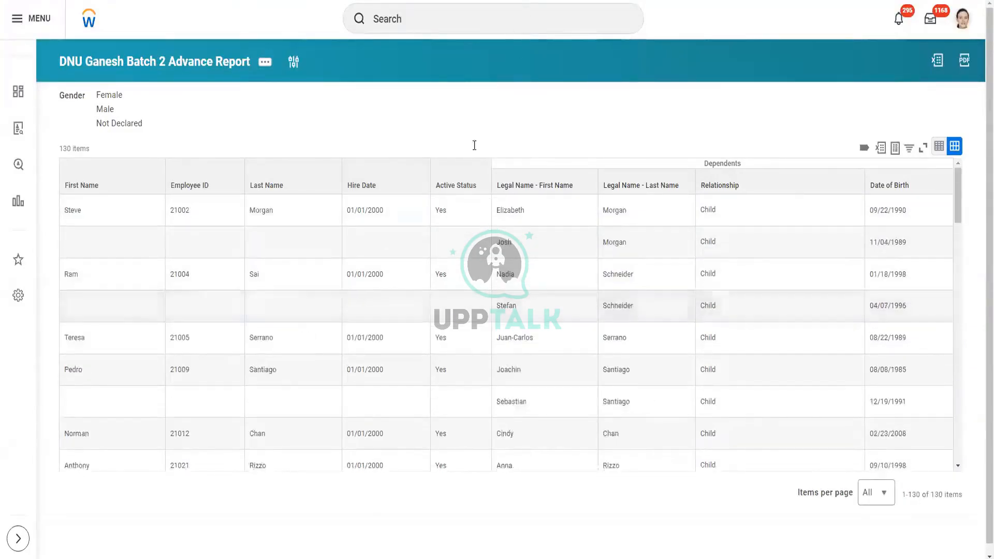
scroll(346, 337, "down", 4)
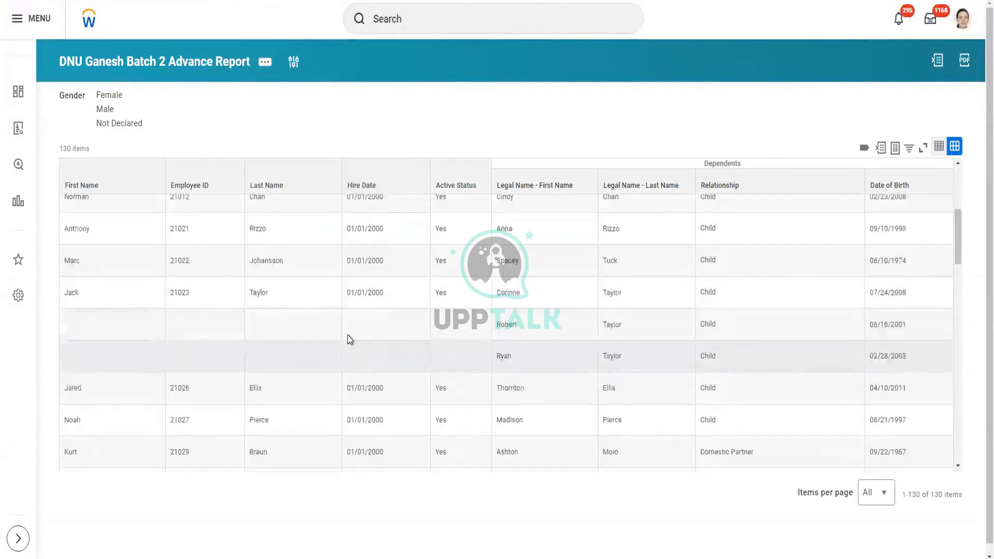
scroll(332, 334, "down", 3)
scroll(361, 339, "down", 4)
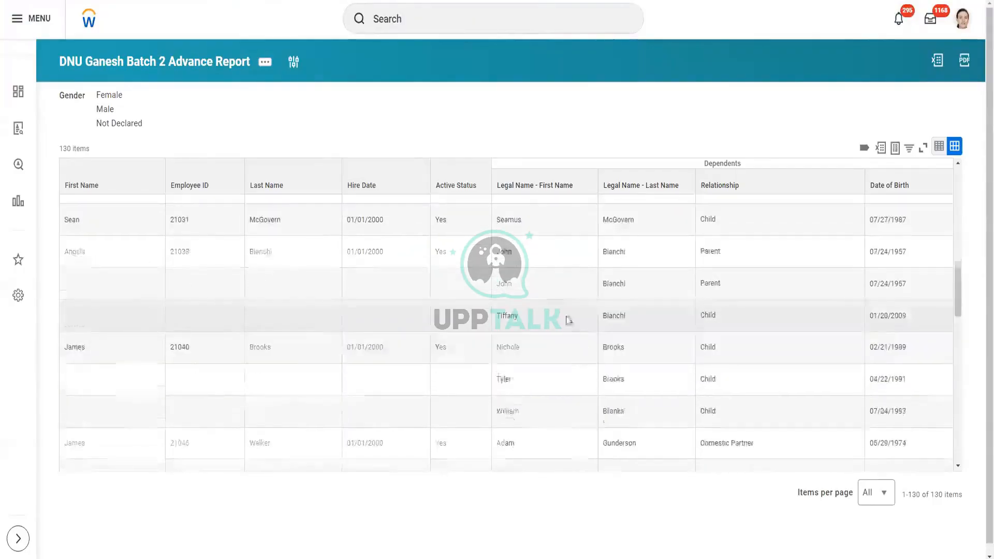
scroll(528, 373, "down", 4)
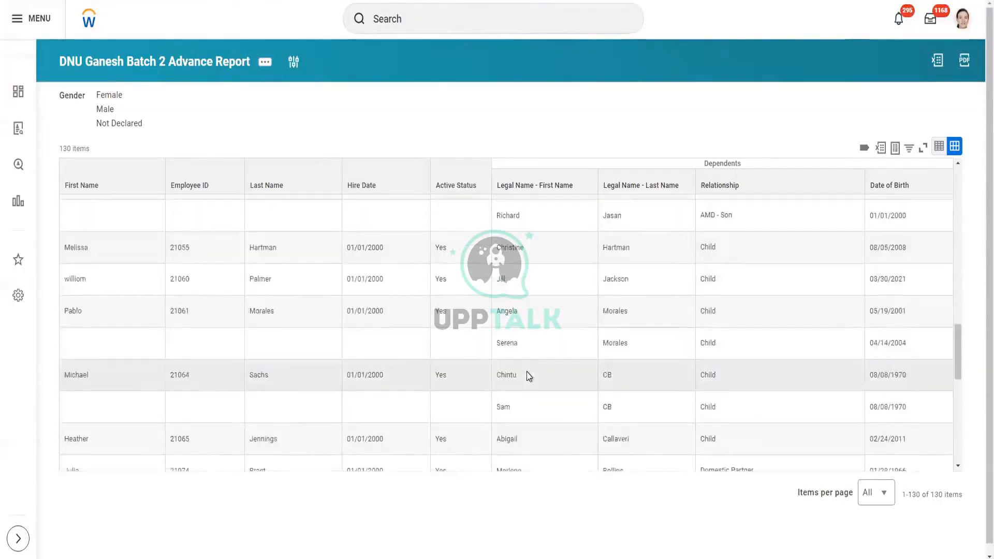
scroll(244, 324, "down", 4)
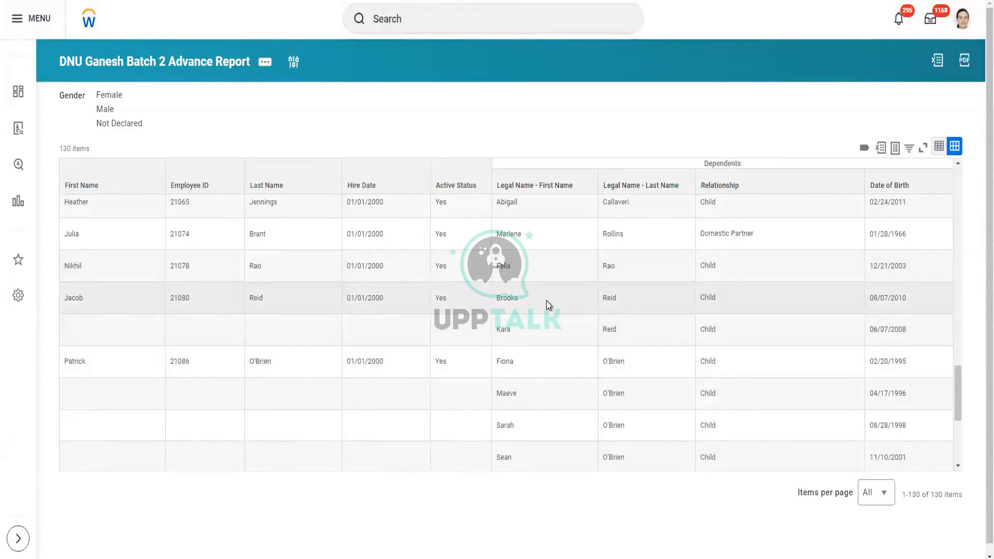
scroll(546, 301, "down", 1)
scroll(549, 308, "down", 2)
scroll(547, 307, "down", 4)
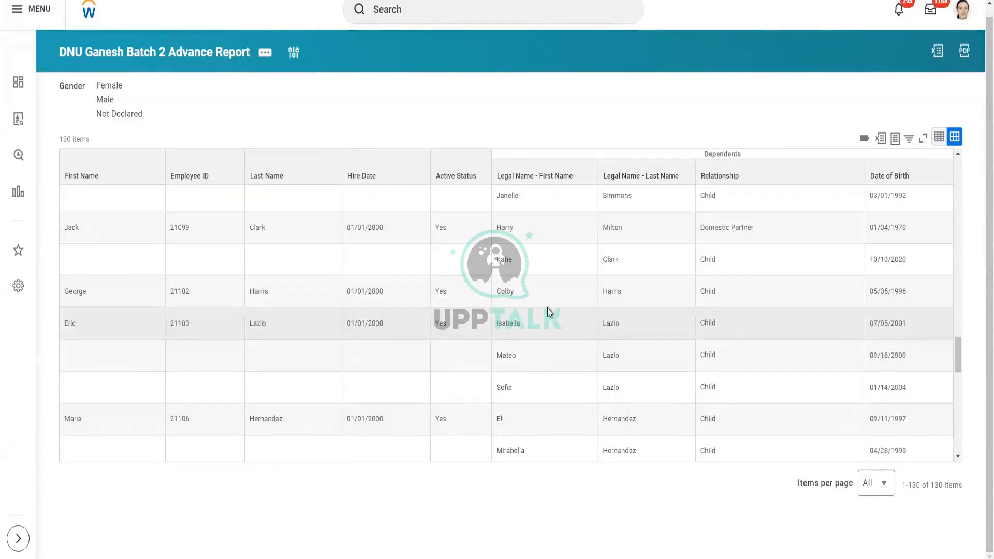
scroll(548, 307, "up", 2)
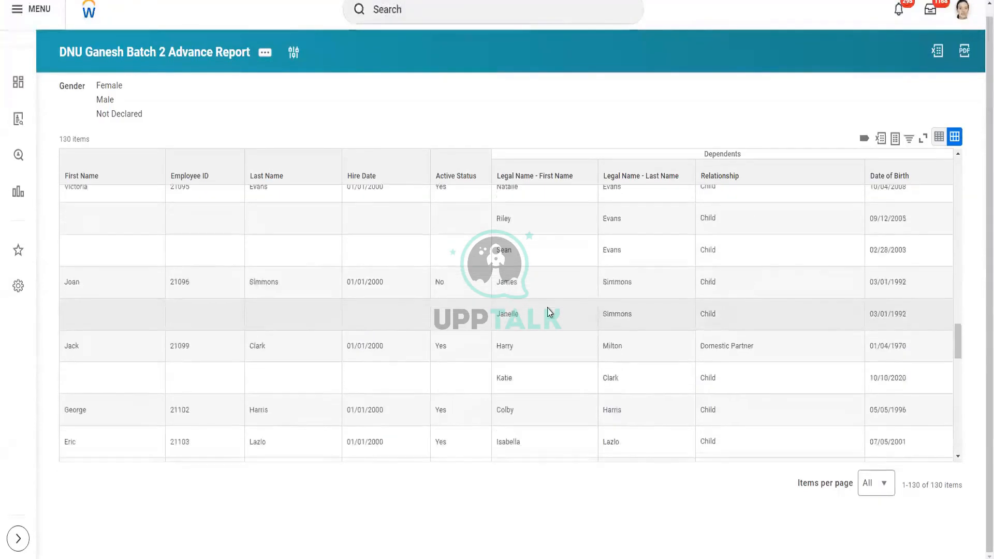
scroll(535, 290, "up", 2)
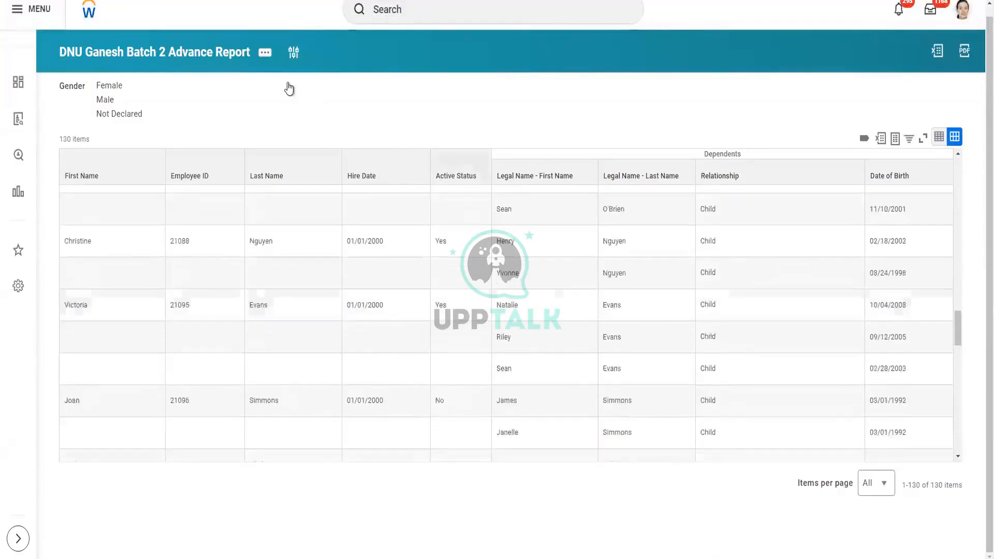
- Open the custom report definition for editing and bring up its advanced options
left_click(264, 55)
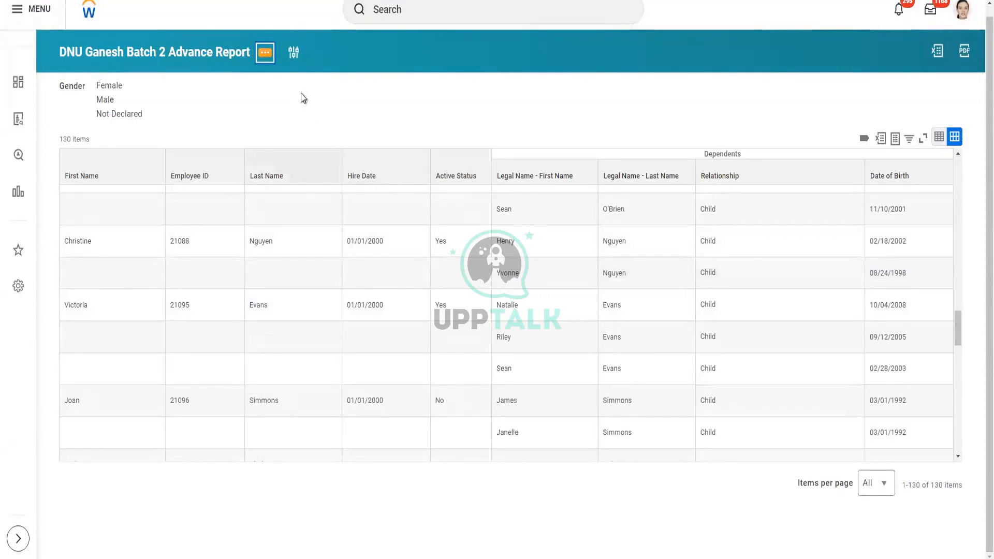
left_click(264, 58)
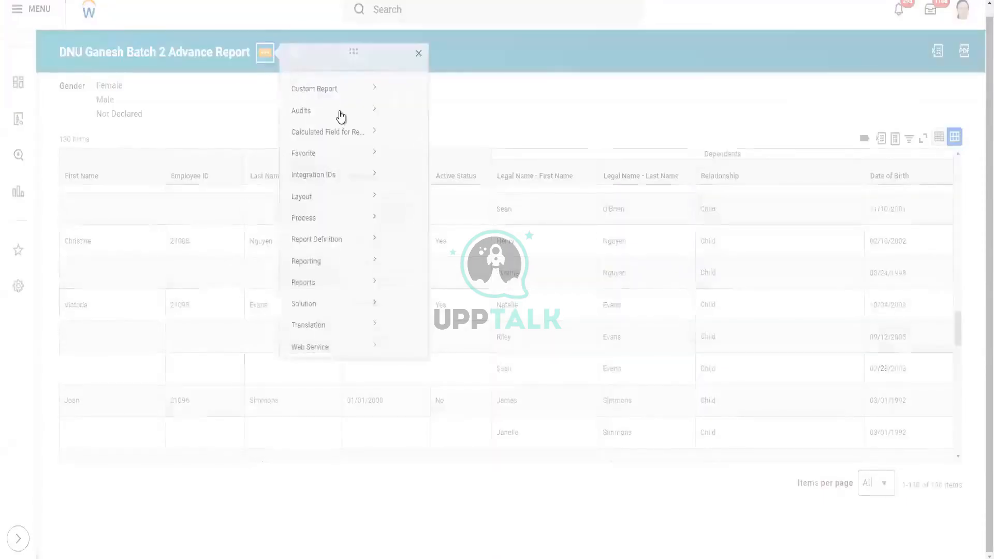
mouse_move(355, 108)
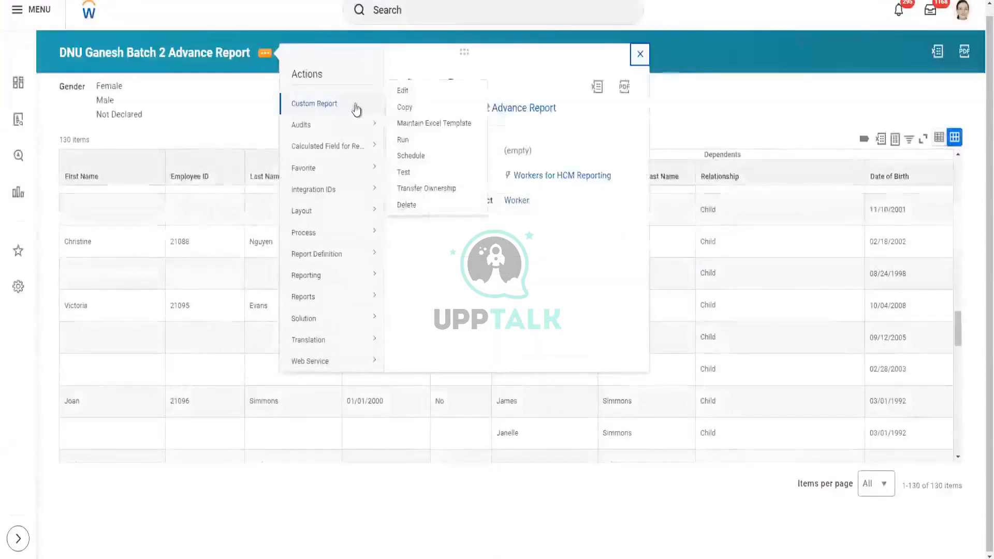
left_click(401, 91)
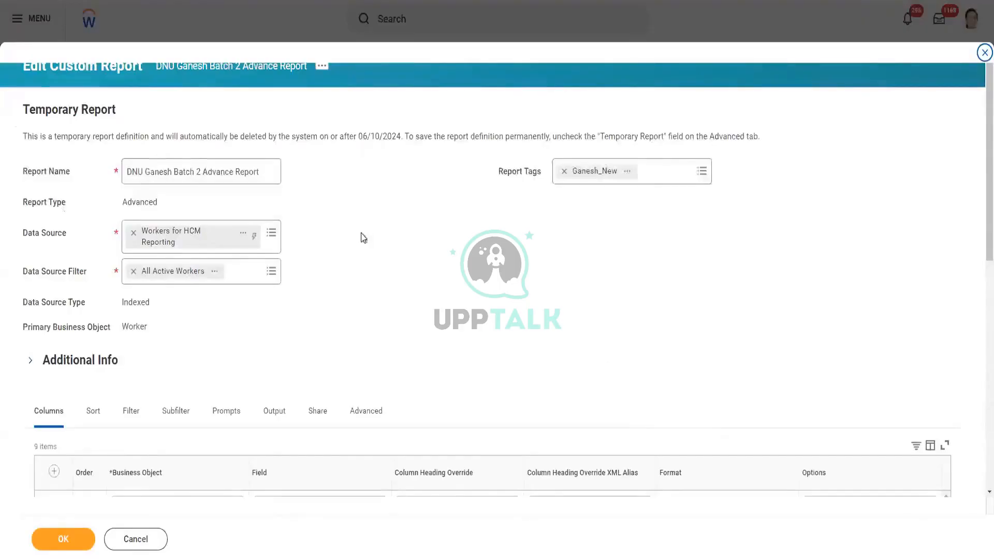
scroll(363, 238, "down", 3)
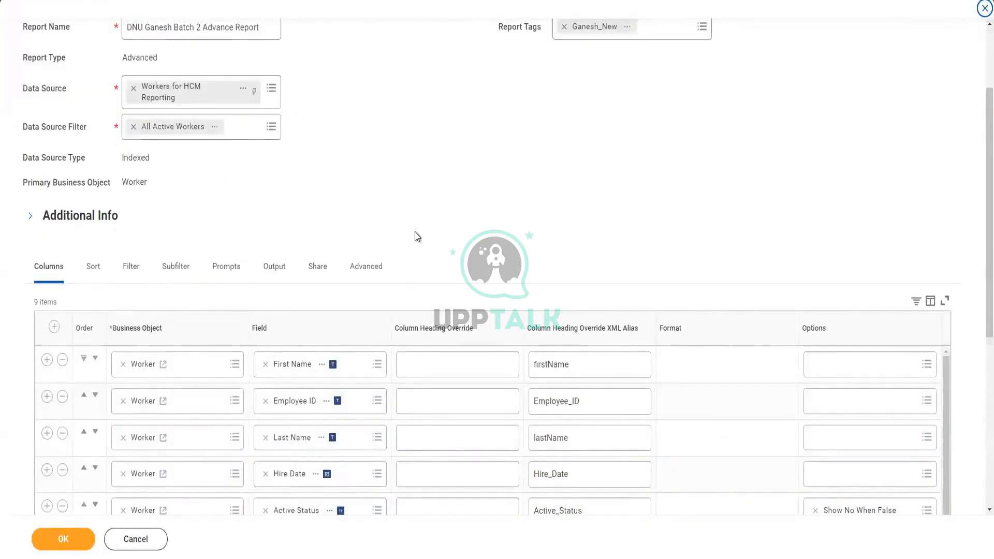
scroll(417, 235, "down", 1)
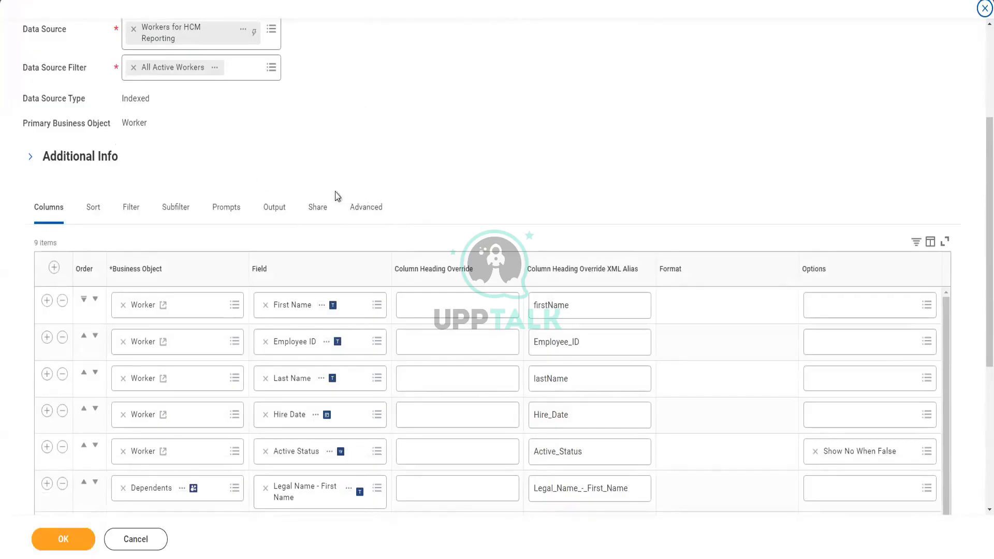
left_click(368, 213)
- Turn on Enable Save Parameters in the view options and save the report definition despite the alerts
scroll(561, 190, "down", 2)
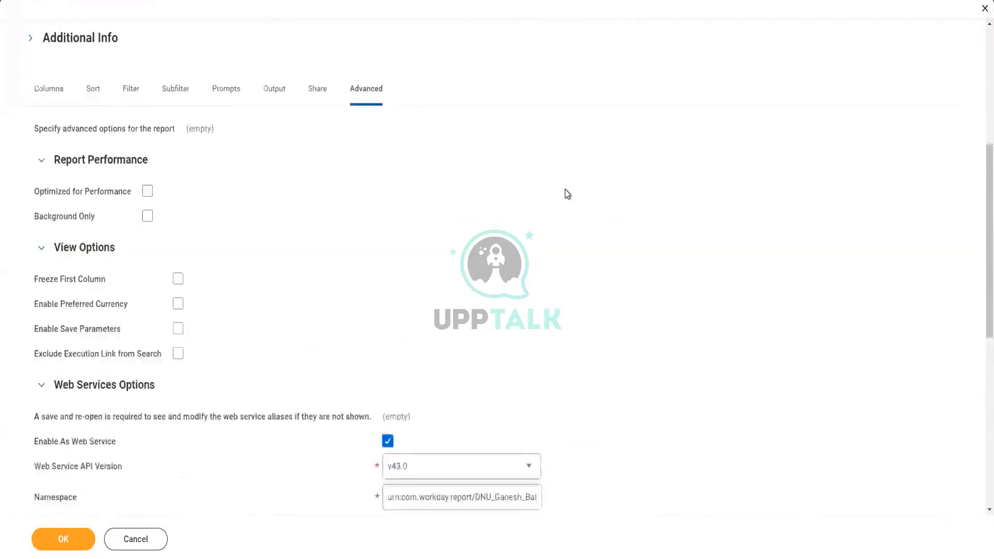
scroll(568, 193, "down", 2)
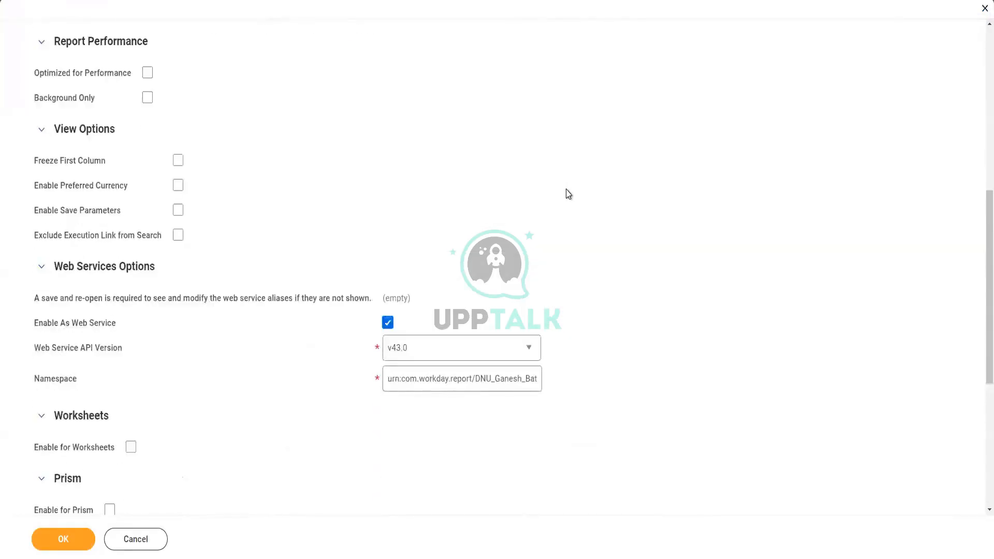
scroll(568, 194, "down", 4)
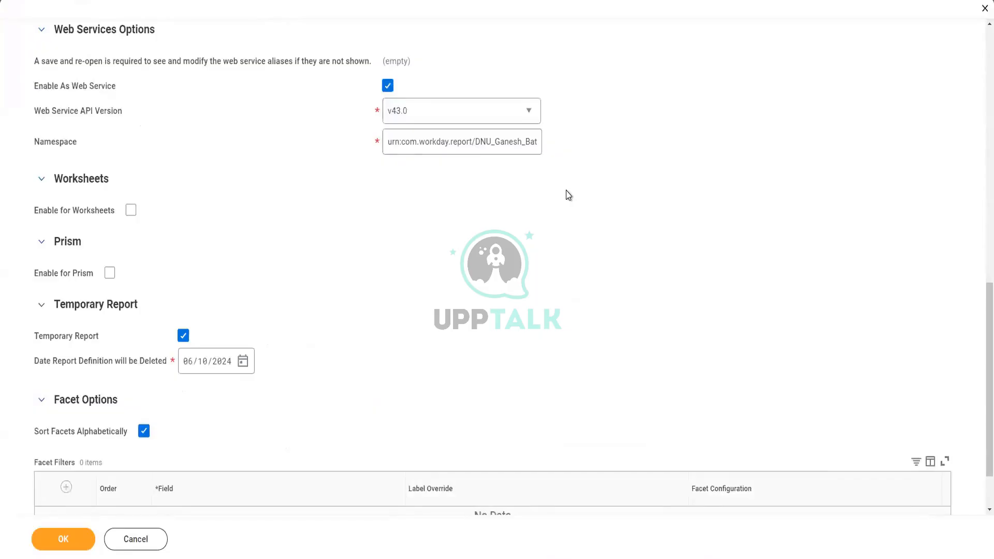
scroll(568, 195, "down", 2)
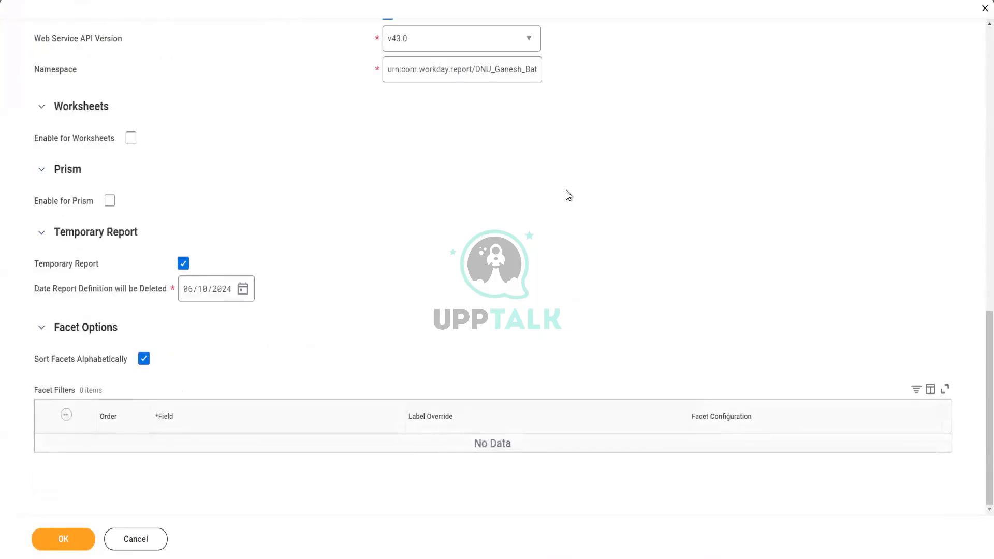
scroll(568, 195, "up", 1)
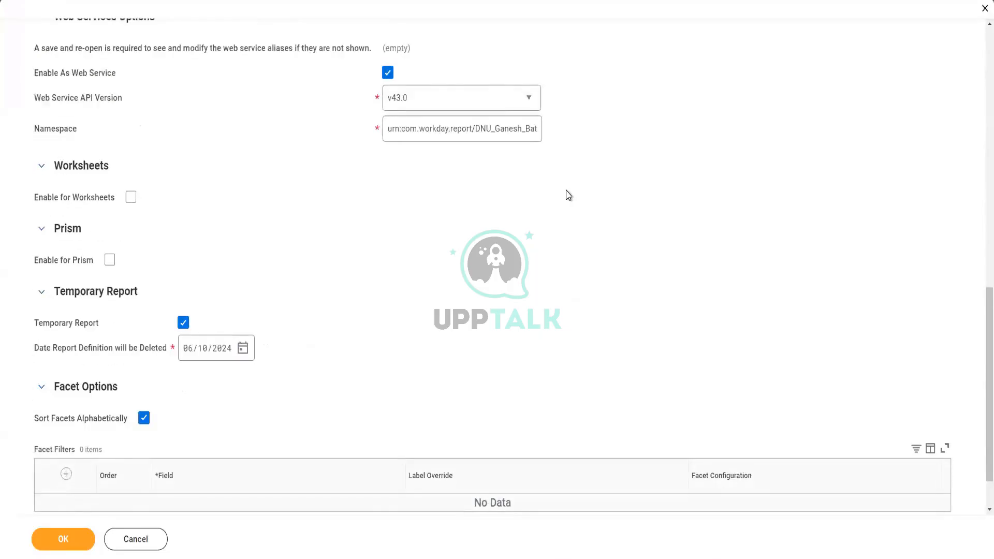
scroll(569, 195, "up", 2)
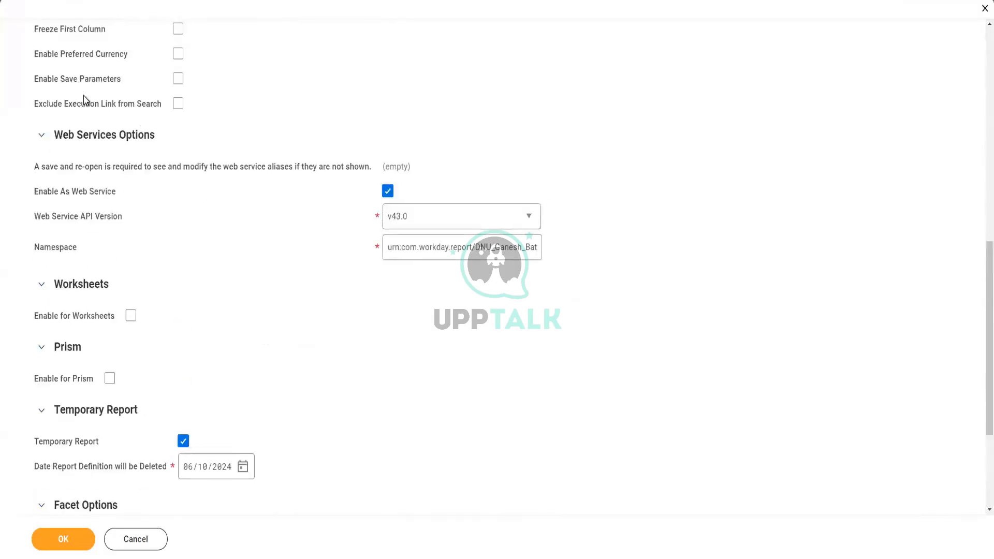
left_click(179, 79)
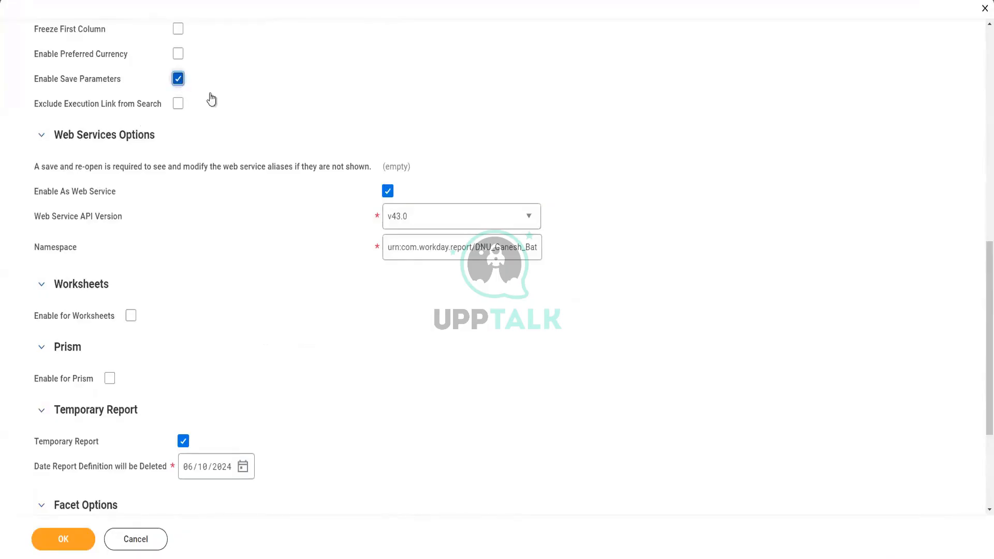
left_click(71, 544)
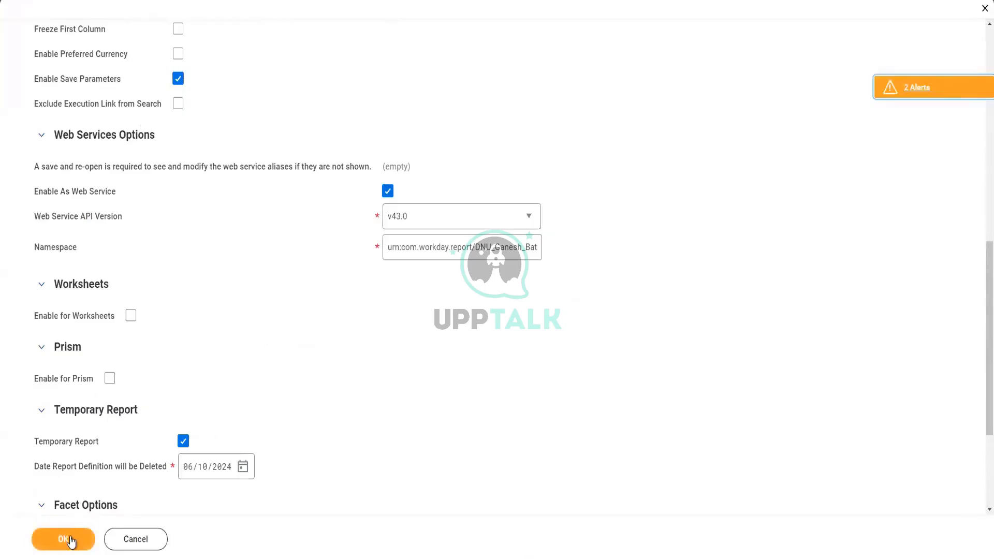
left_click(71, 542)
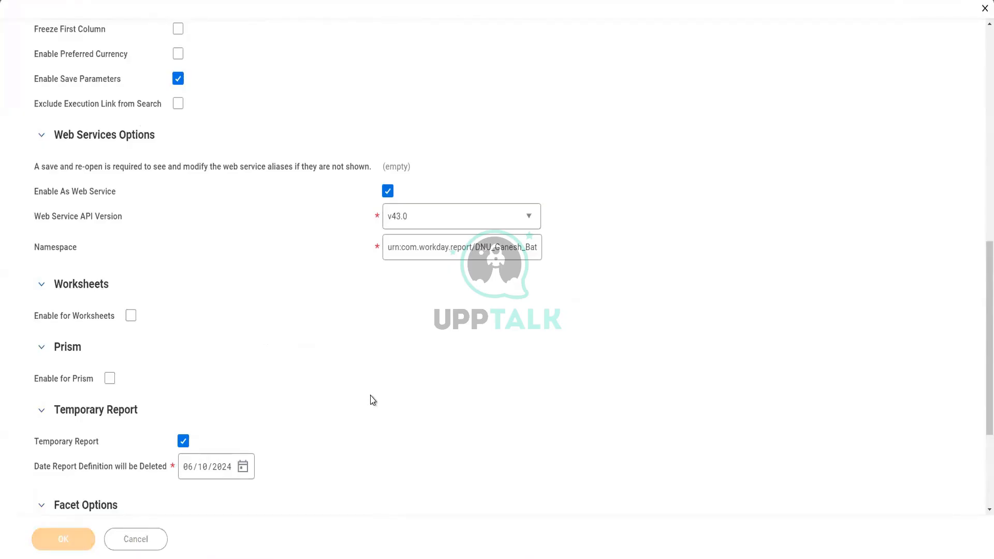
- Start running the report and set its Gender prompt to Female, Male and Not Declared
scroll(313, 402, "down", 2)
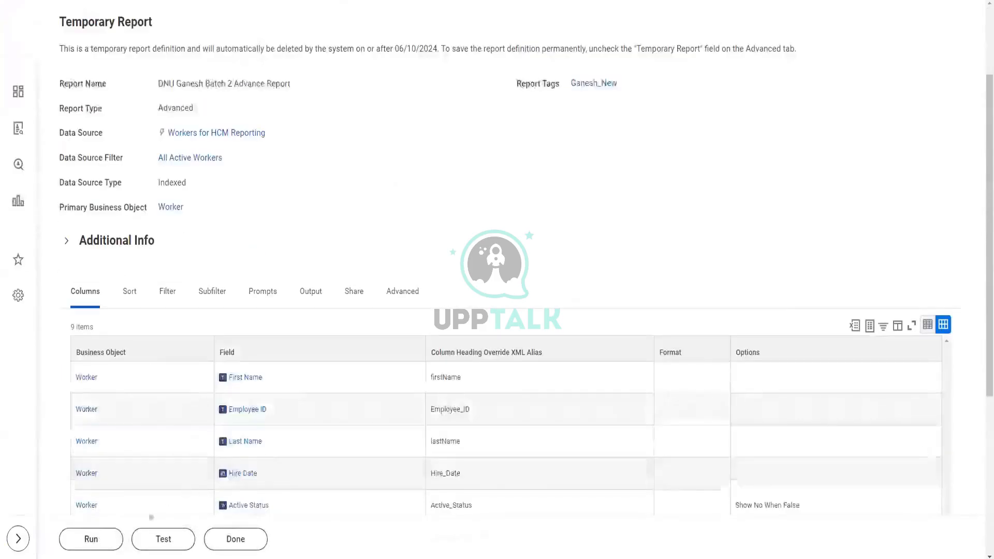
left_click(103, 541)
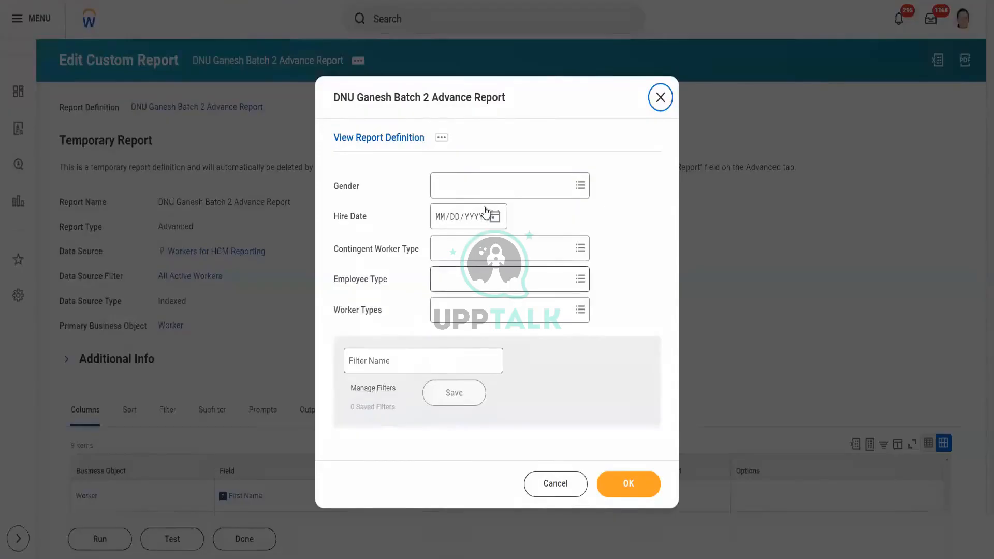
left_click(485, 191)
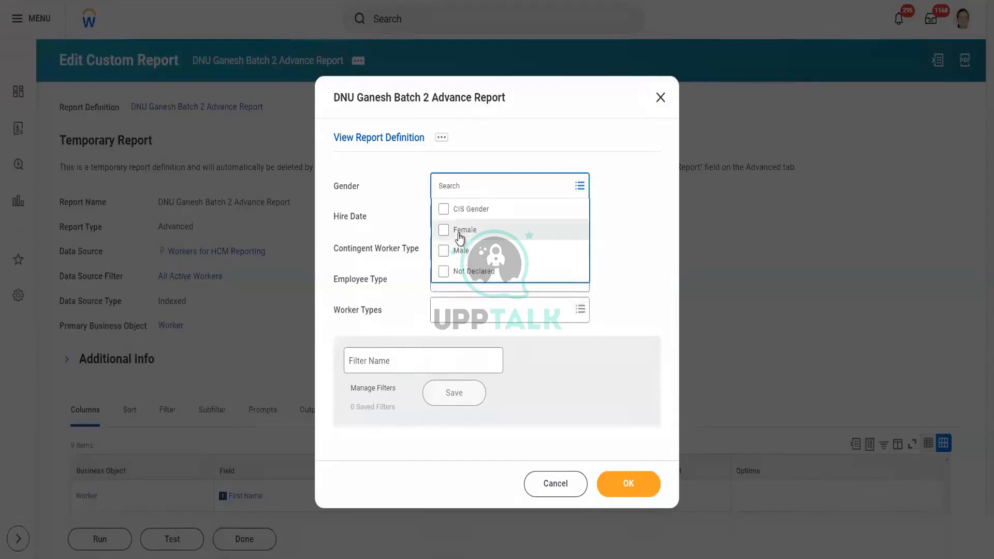
left_click(457, 230)
left_click(466, 275)
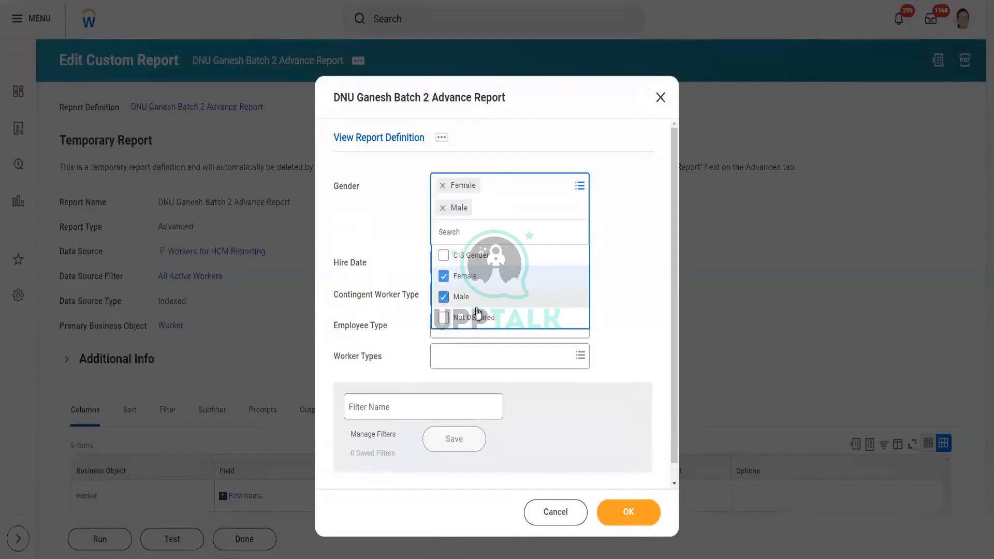
left_click(474, 318)
left_click(640, 302)
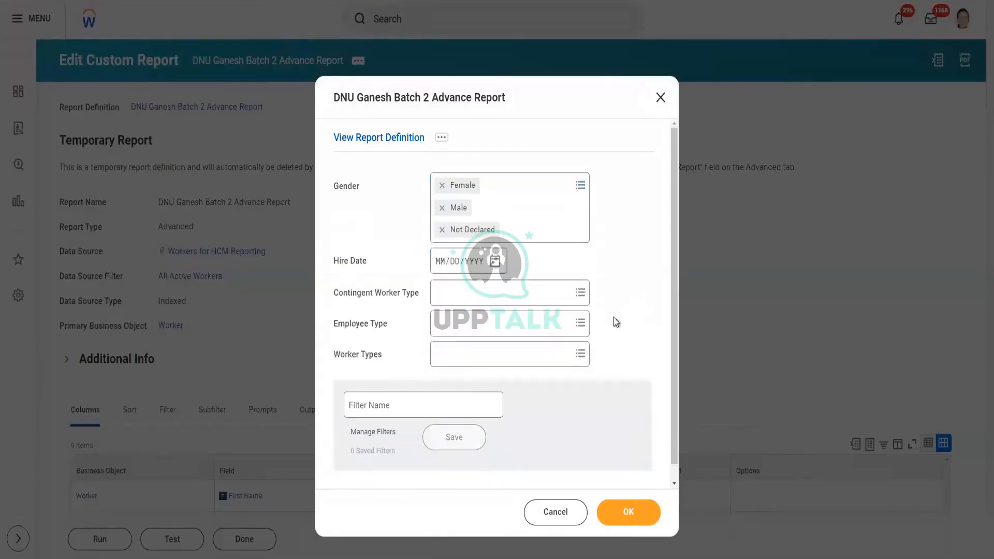
- Save the Gender prompt selections as a filter named with the report owner's first name, and run the report
left_click(423, 405)
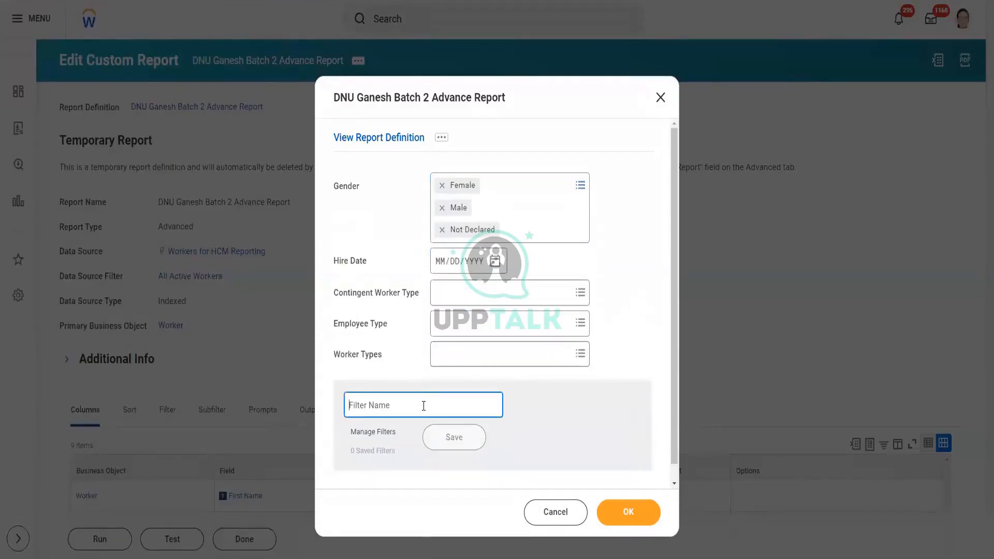
type("Ta")
key("BackSpace")
key("BackSpace")
type("Ganesh")
left_click(452, 443)
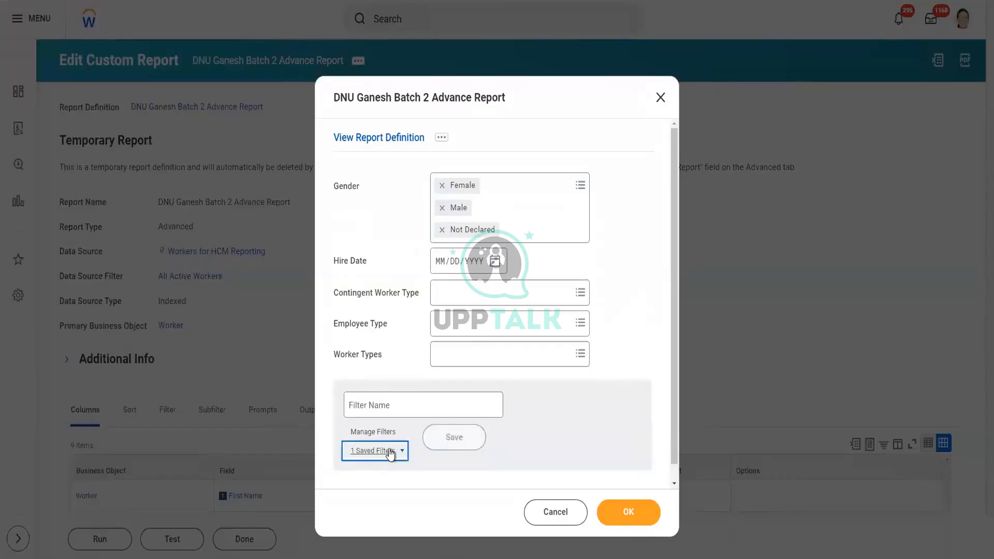
left_click(532, 500)
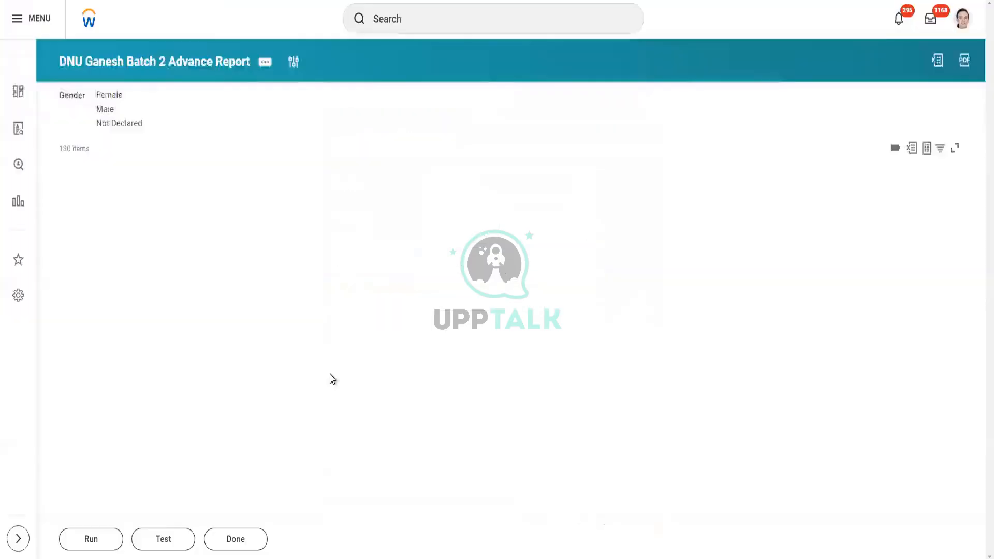
- Run the custom report again from its output page, filling the prompts from the saved filter
left_click(265, 63)
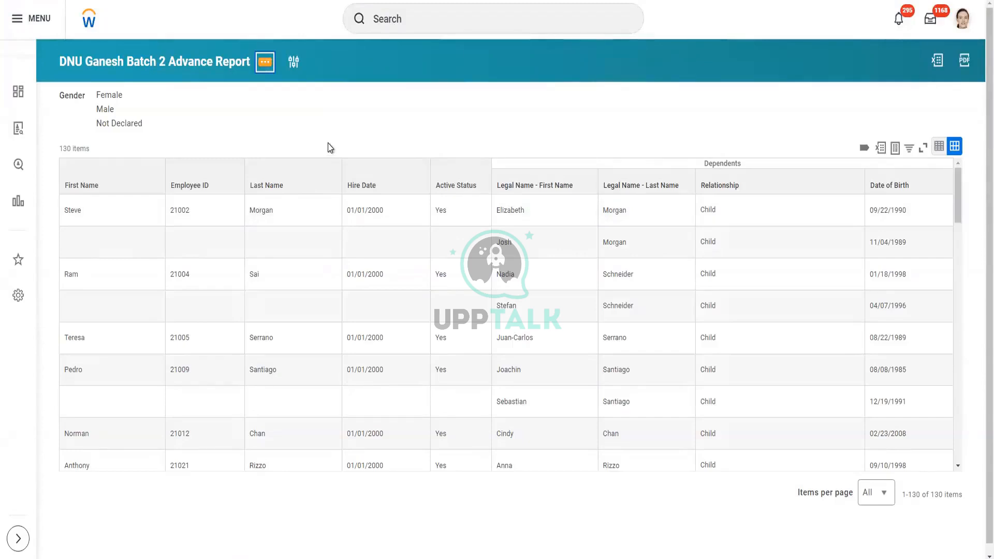
left_click(265, 63)
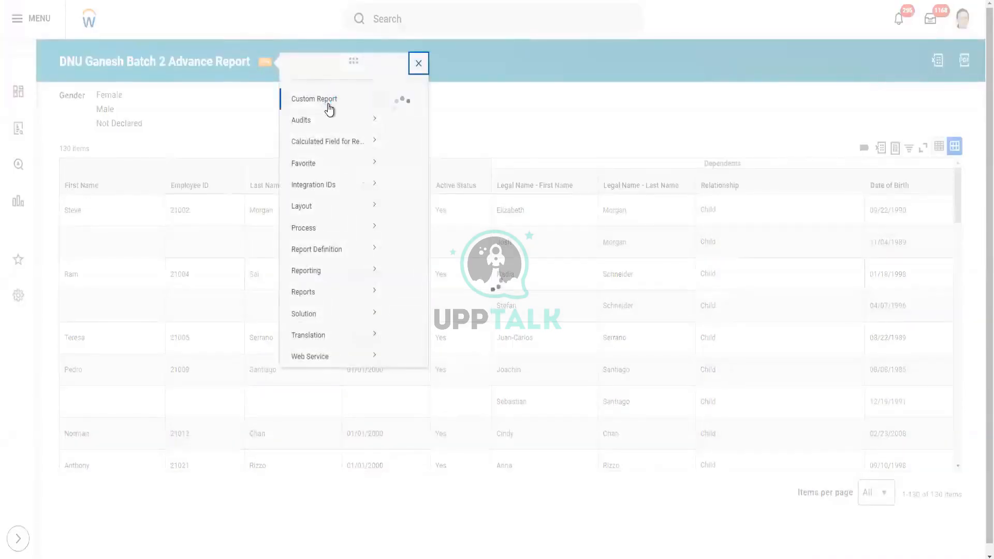
mouse_move(329, 113)
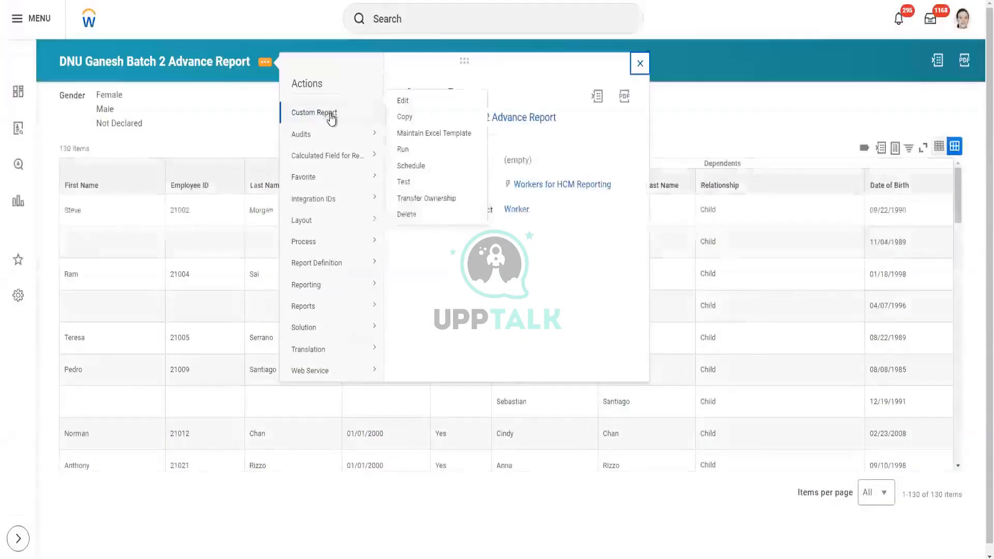
left_click(403, 152)
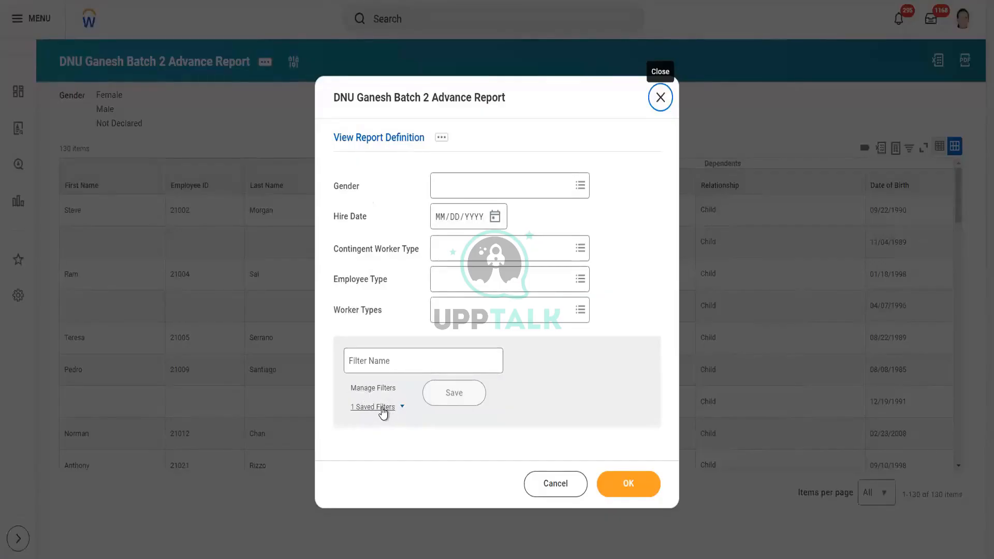
left_click(383, 410)
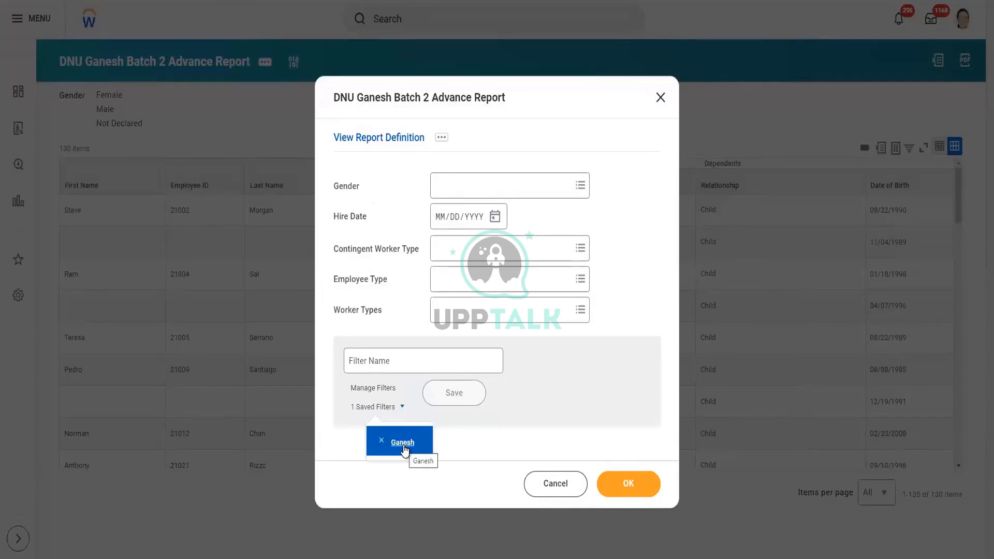
left_click(404, 444)
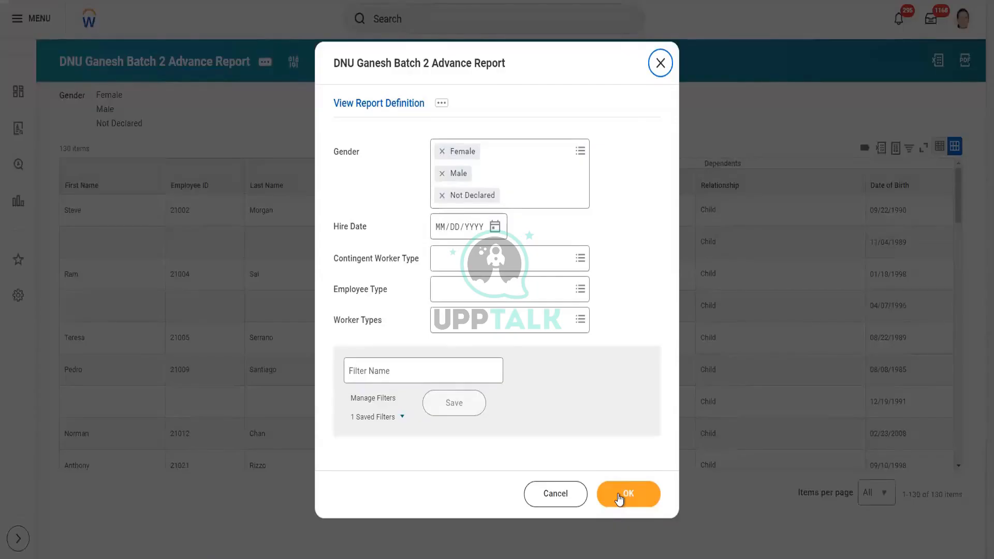
left_click(620, 499)
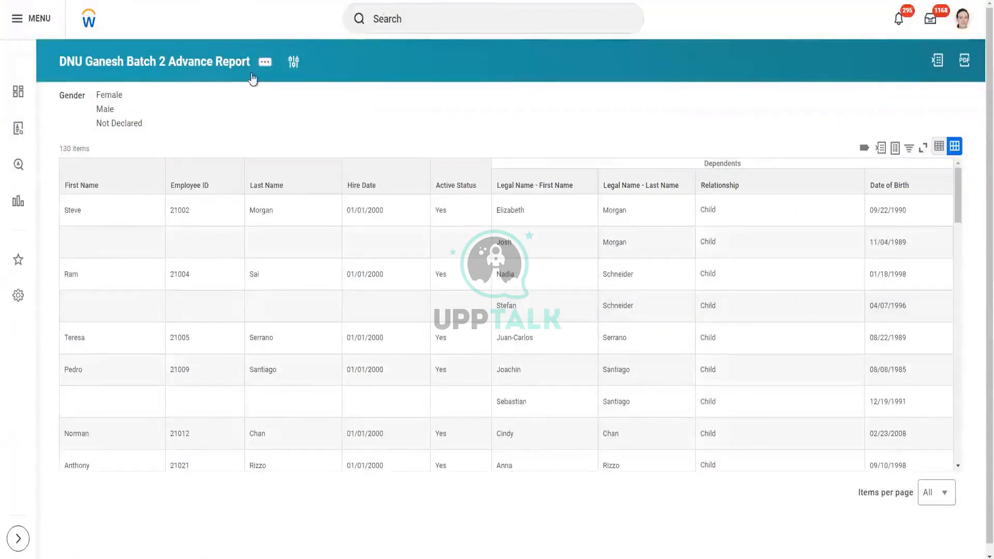
- Open the custom report definition for editing and go through its filter conditions to the prompt settings
left_click(266, 63)
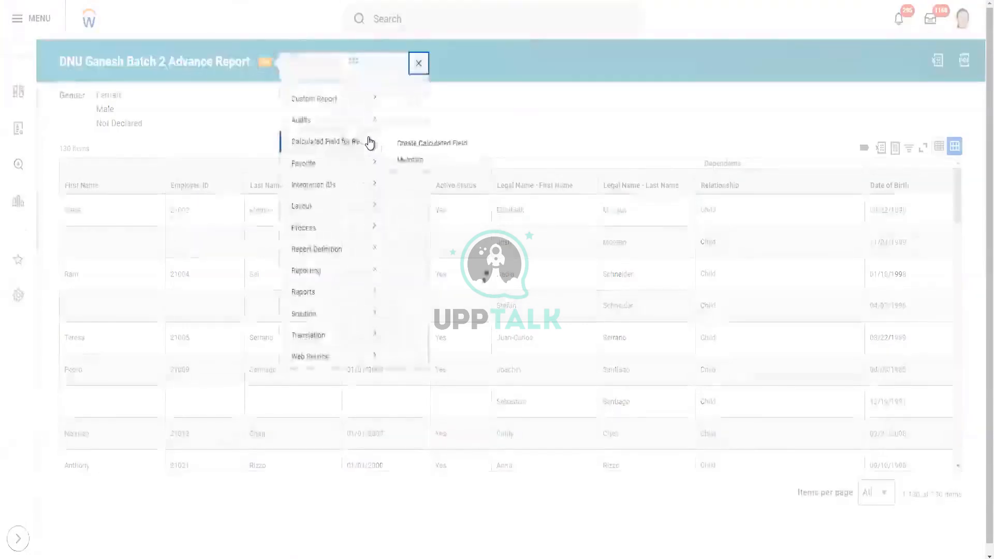
mouse_move(361, 113)
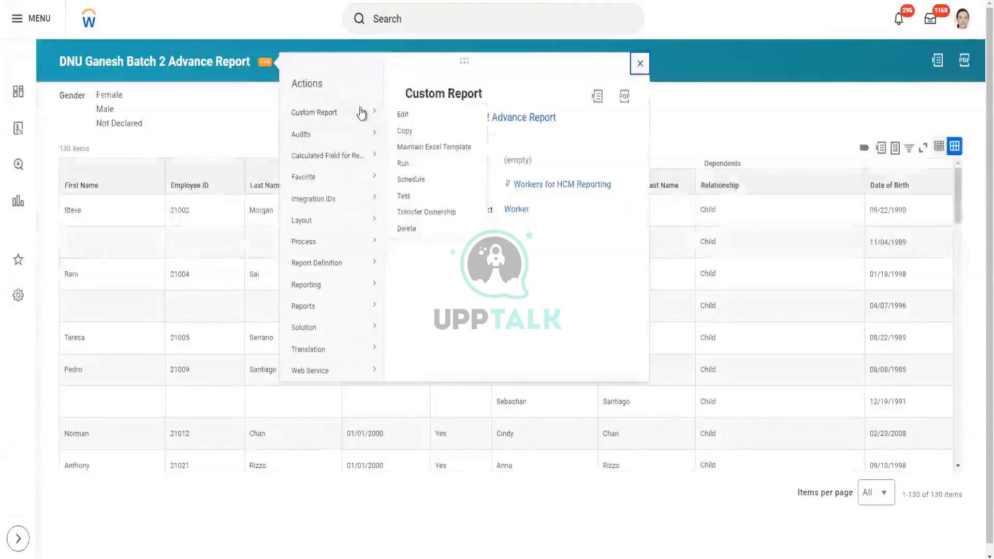
left_click(402, 116)
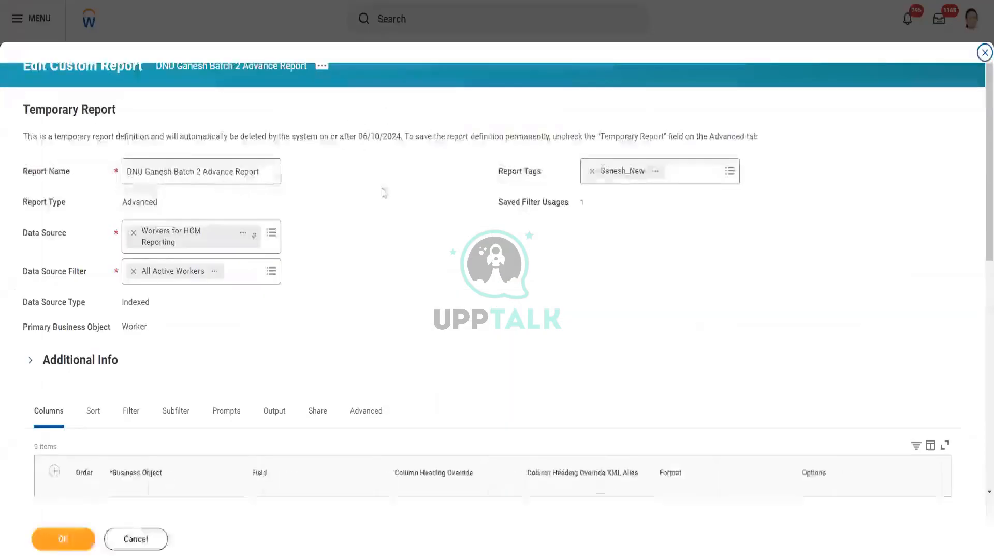
scroll(277, 244, "down", 4)
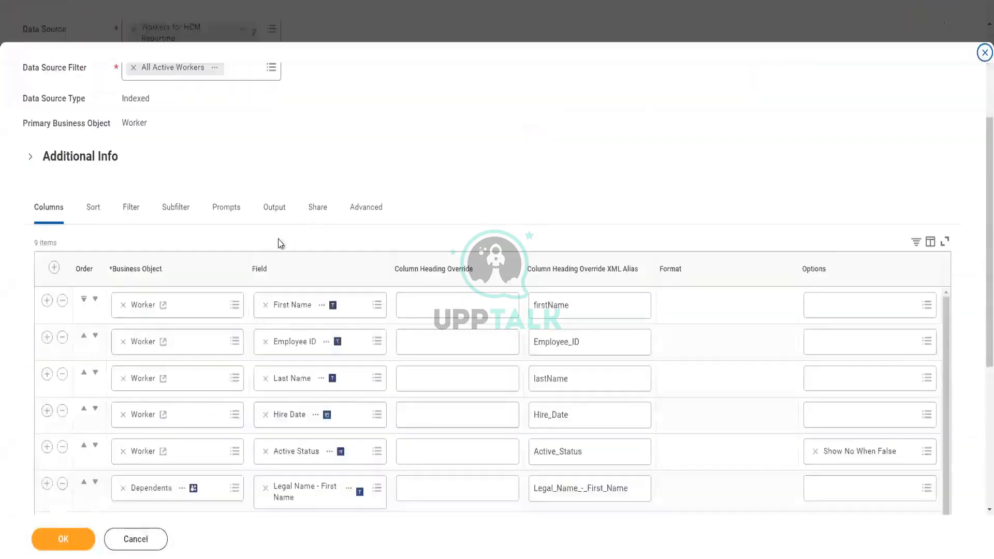
left_click(130, 216)
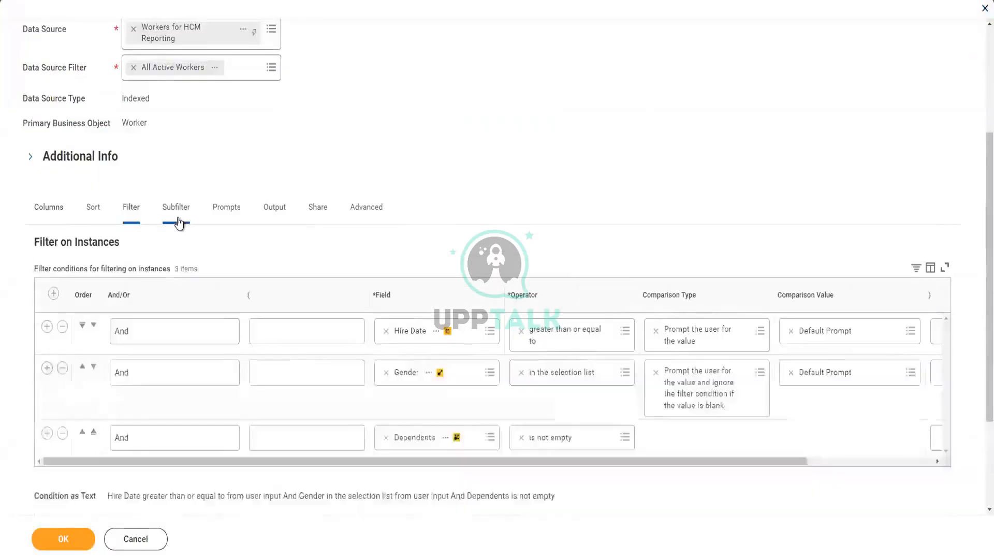
left_click(177, 220)
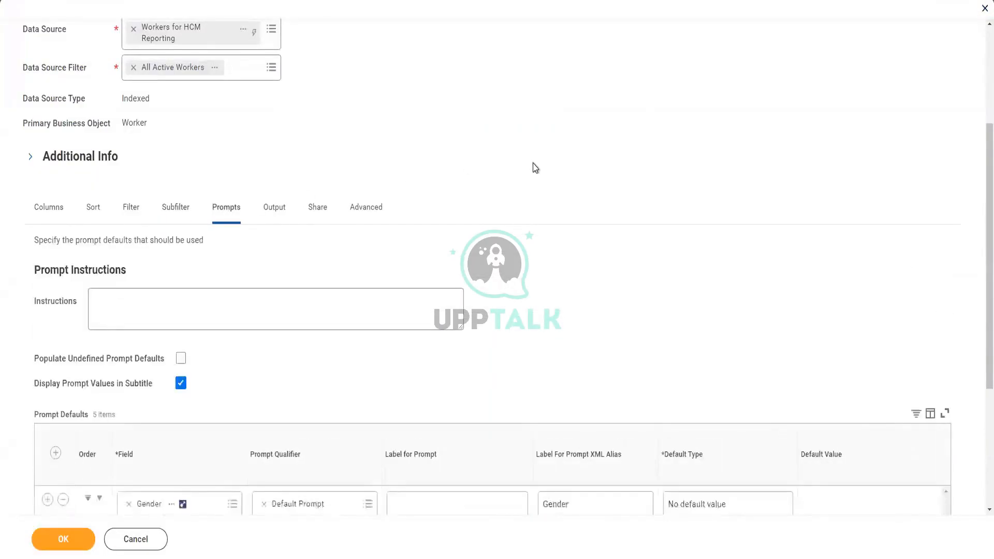
- Examine the Prompt Defaults fields against the report's data source and data source filter to find where the worker type prompts come from
scroll(563, 191, "down", 4)
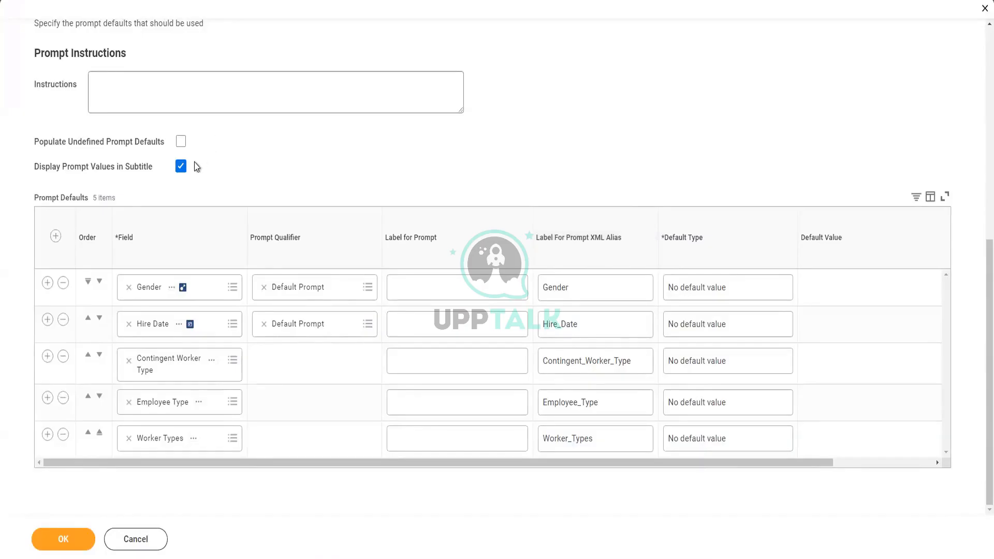
scroll(368, 226, "up", 5)
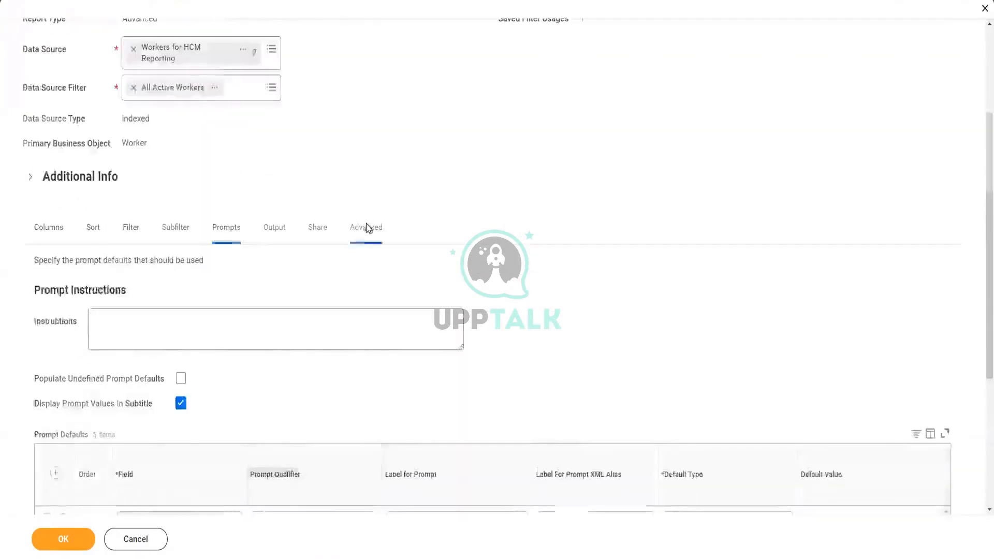
scroll(365, 224, "down", 5)
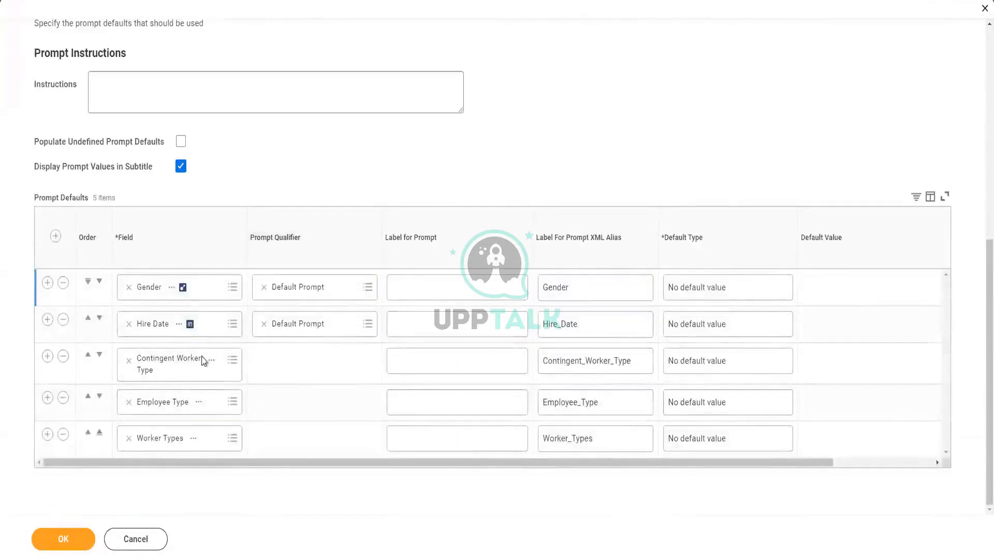
scroll(235, 180, "up", 3)
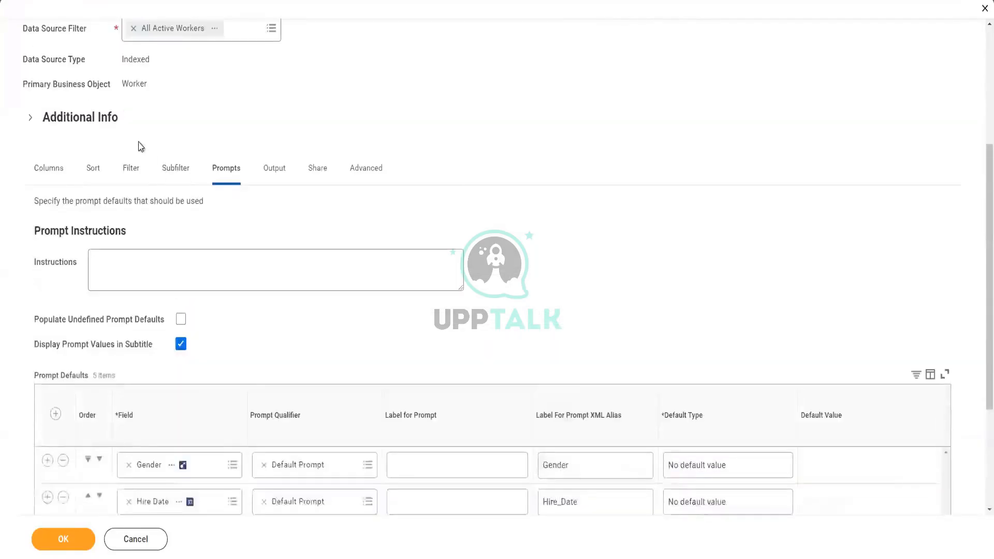
scroll(154, 119, "up", 2)
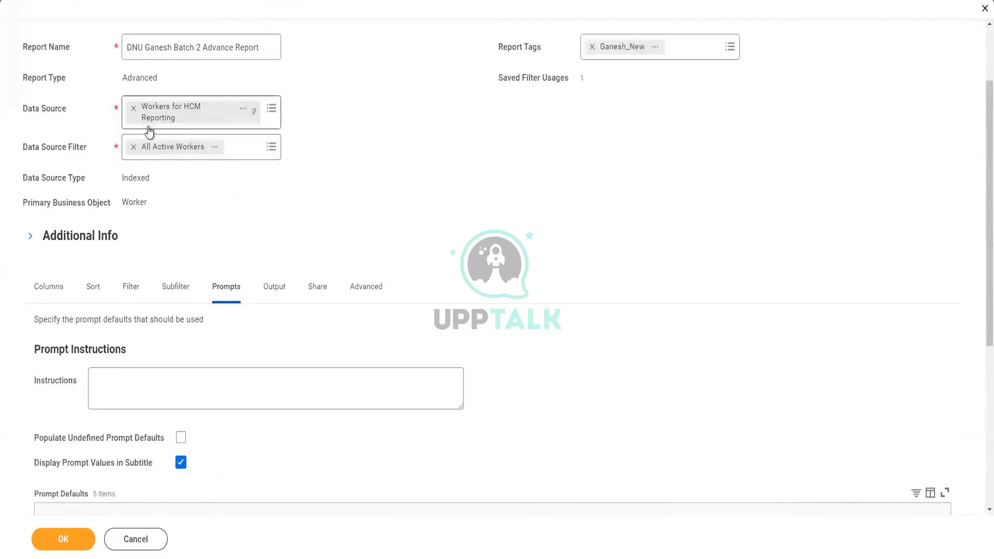
scroll(194, 309, "down", 1)
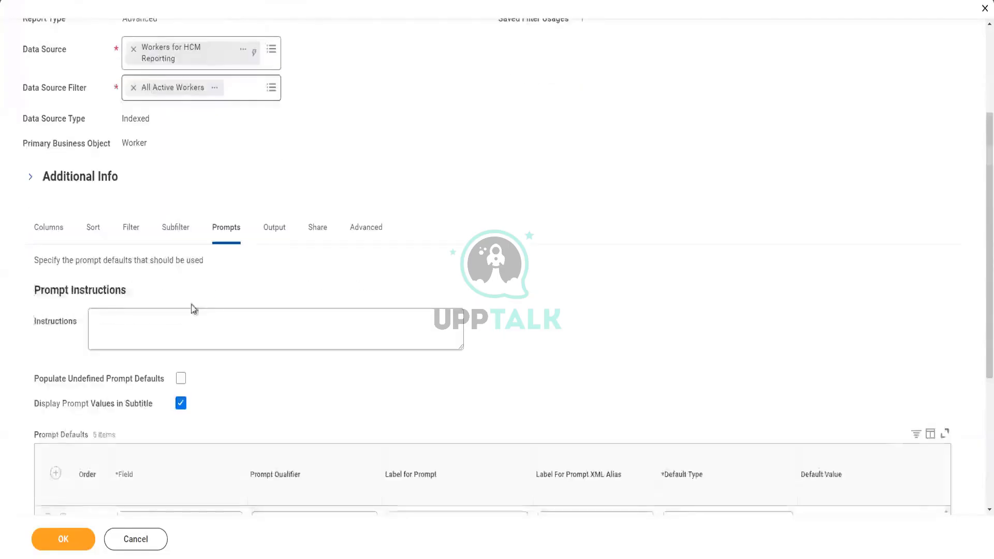
scroll(193, 308, "down", 4)
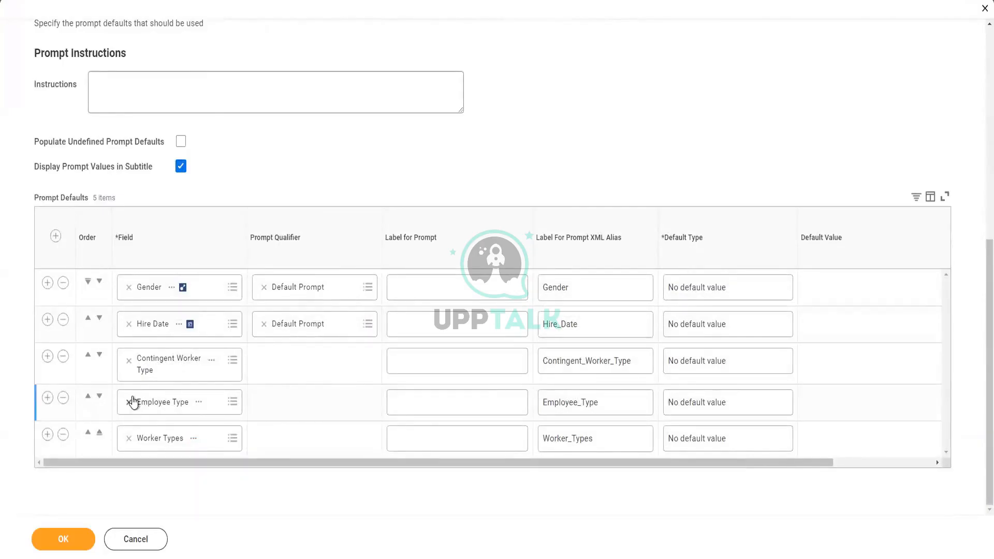
scroll(145, 386, "up", 5)
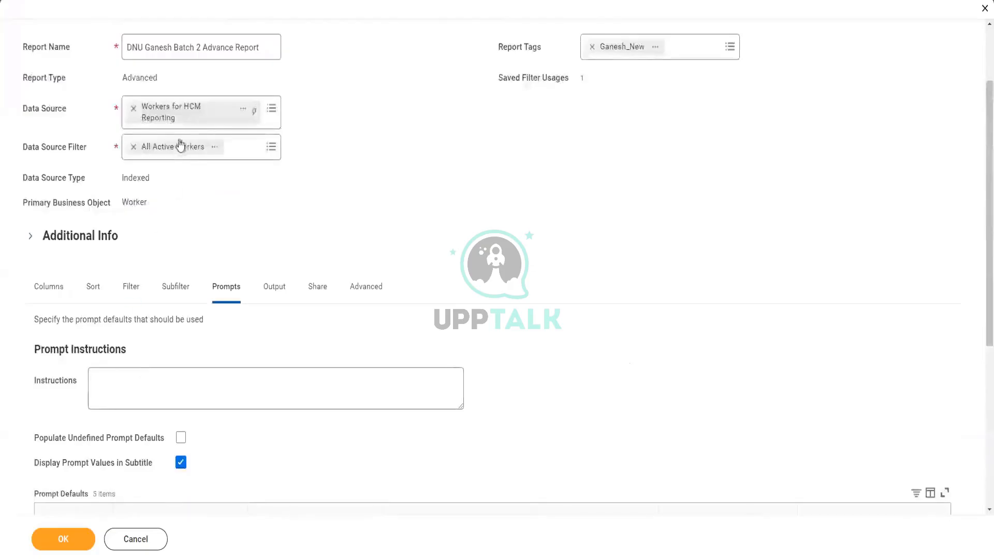
- Read the details of the Workers for HCM Reporting data source, including its description and valid data source filters
left_click(243, 111)
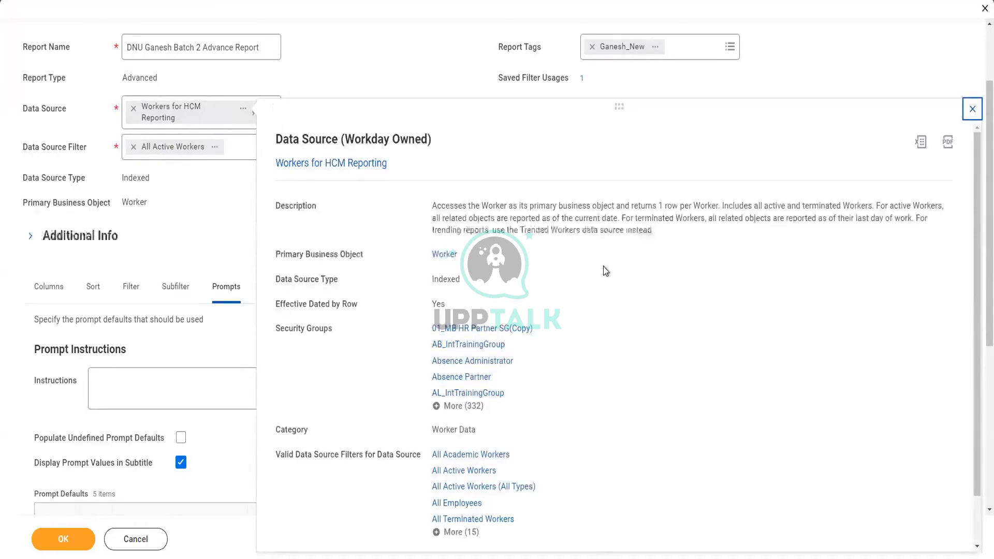
scroll(606, 279, "down", 1)
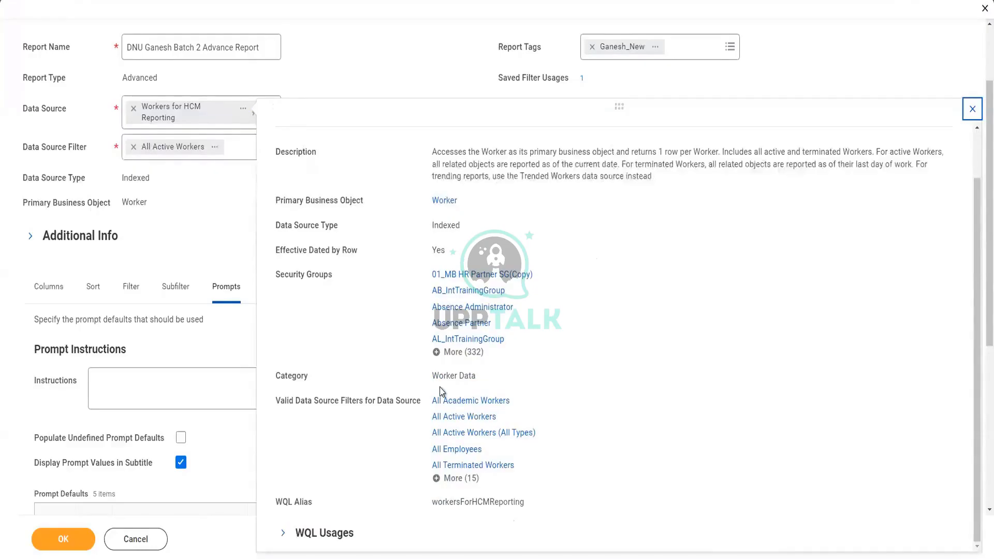
scroll(443, 395, "up", 1)
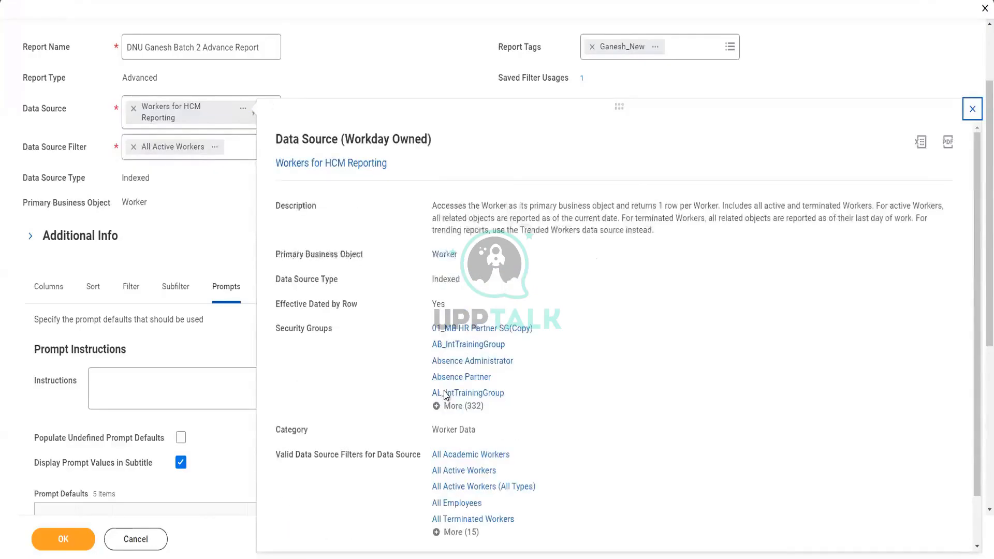
scroll(542, 362, "down", 1)
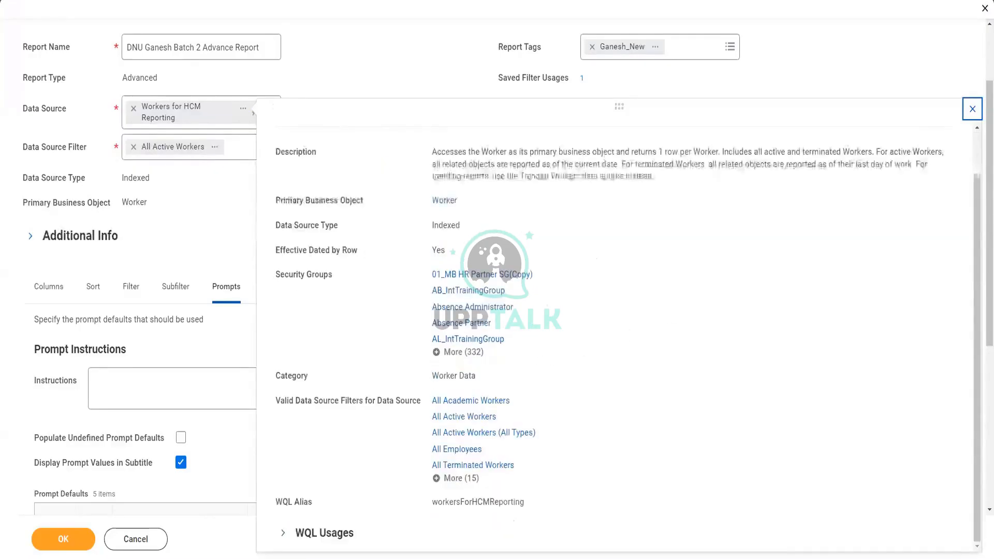
left_click(971, 111)
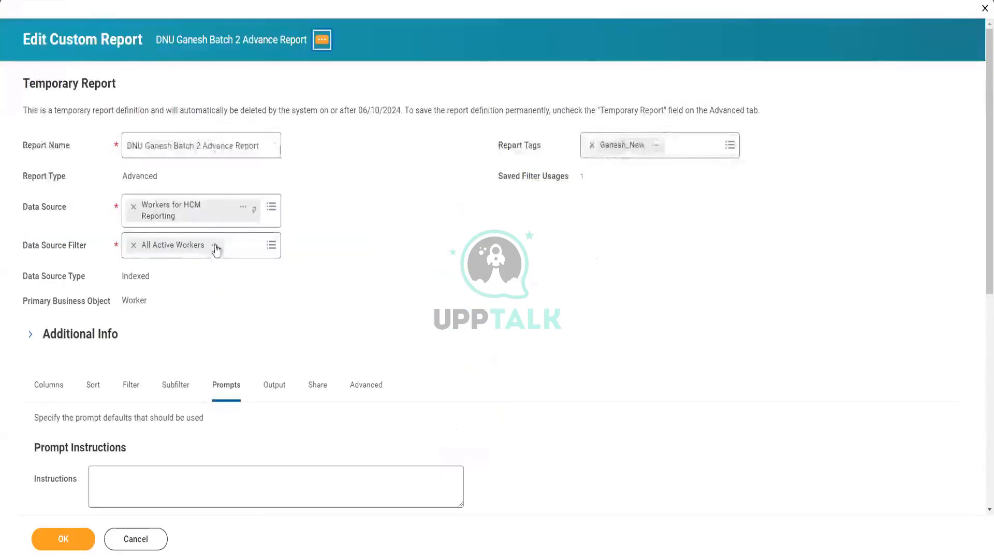
- Read the All Active Workers data source filter's comment on built-in prompts and compare it with the Prompt Defaults fields
left_click(218, 246)
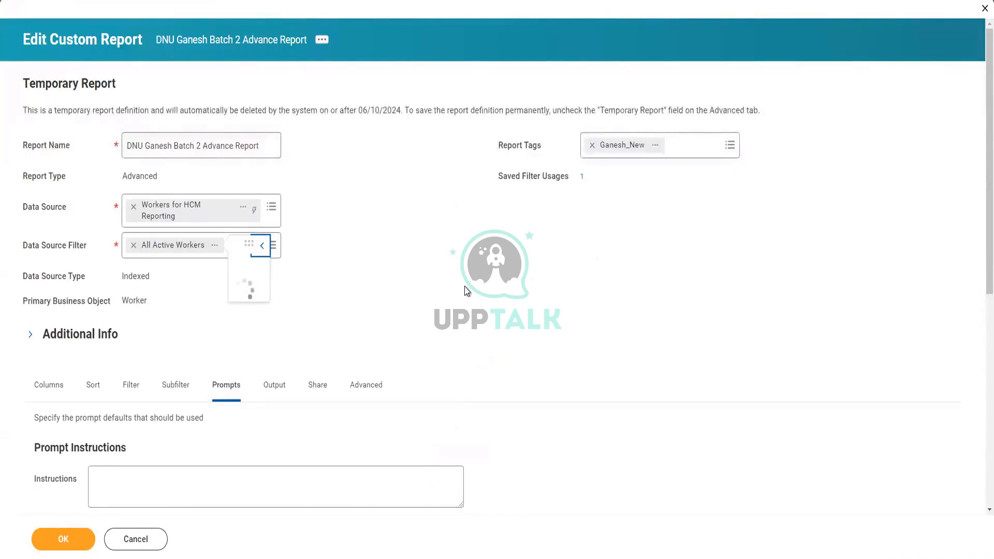
scroll(466, 291, "down", 1)
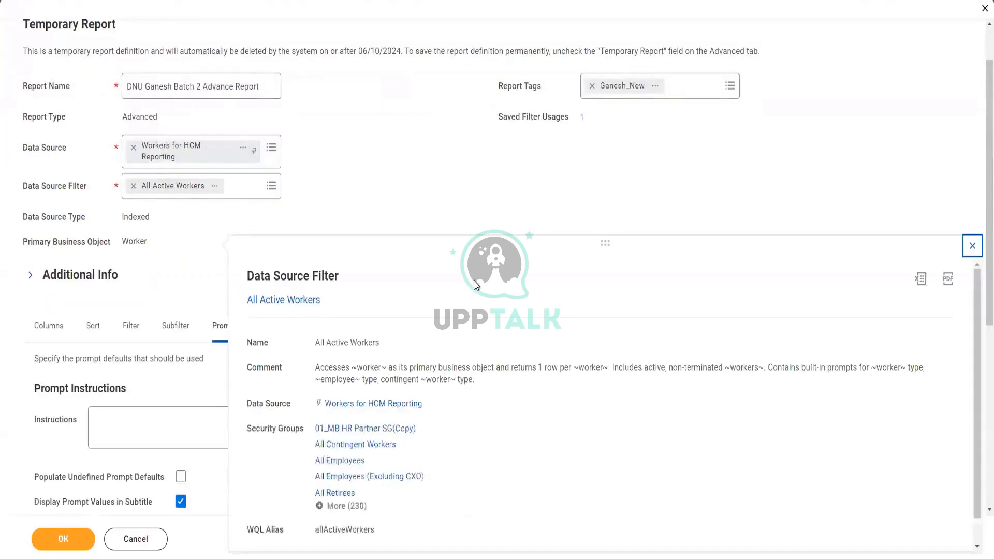
scroll(473, 290, "down", 1)
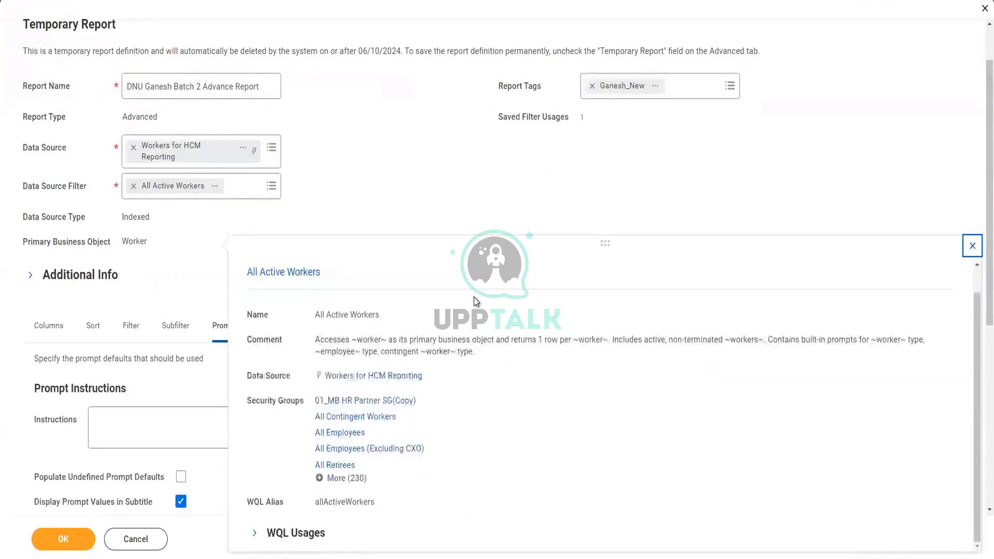
scroll(474, 299, "up", 1)
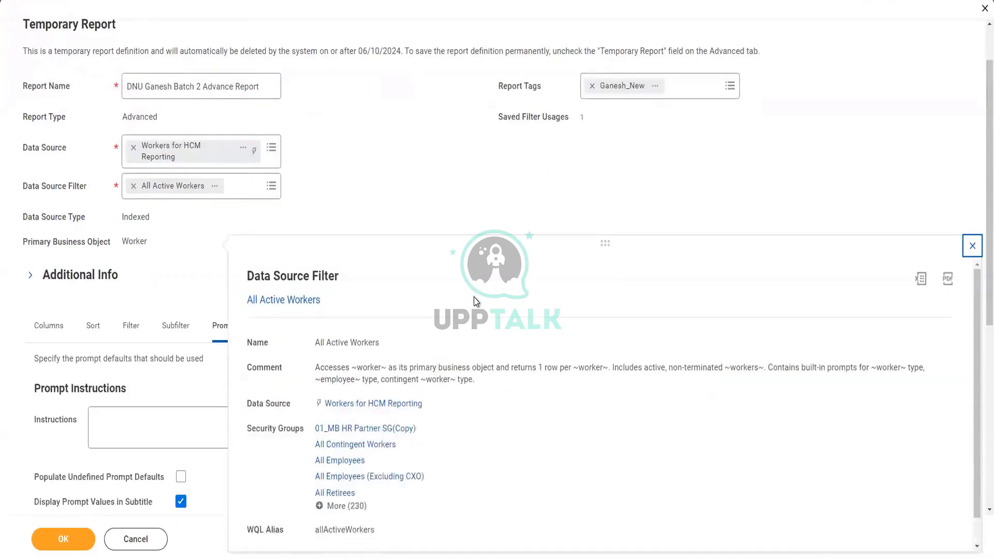
scroll(375, 435, "down", 1)
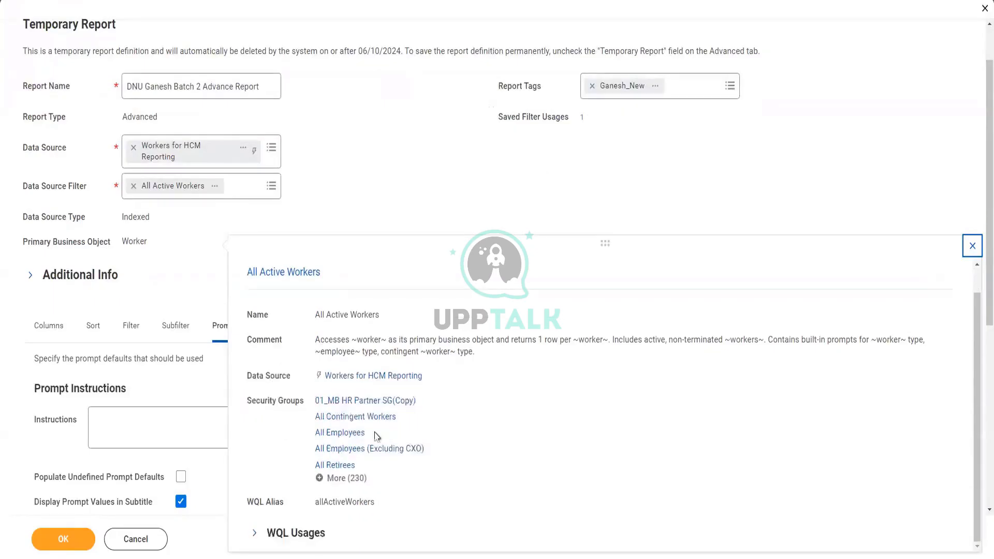
right_click(403, 381)
left_click(972, 245)
scroll(356, 288, "down", 6)
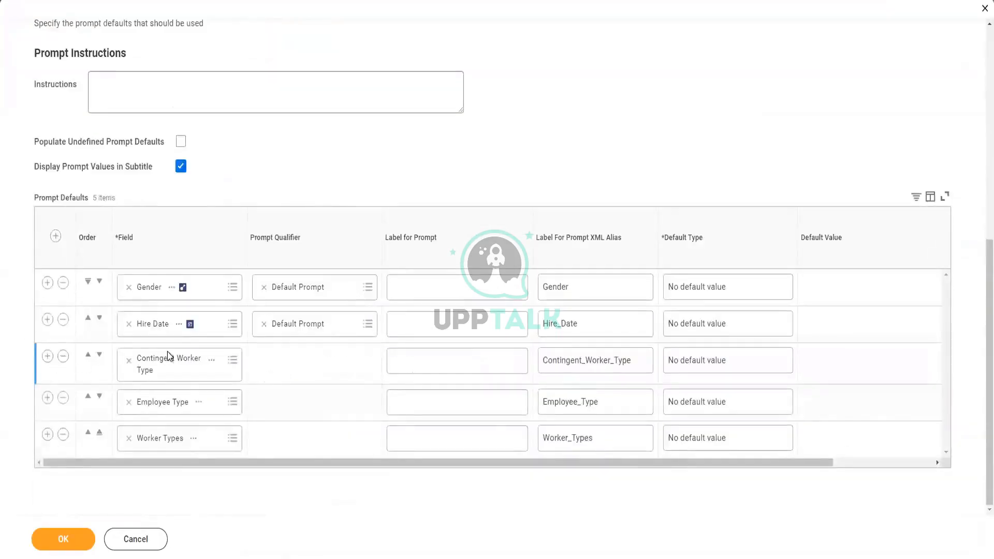
- Try making the Contingent Worker Type prompt required in the Prompt Defaults, and clear that setting again
scroll(237, 147, "up", 5)
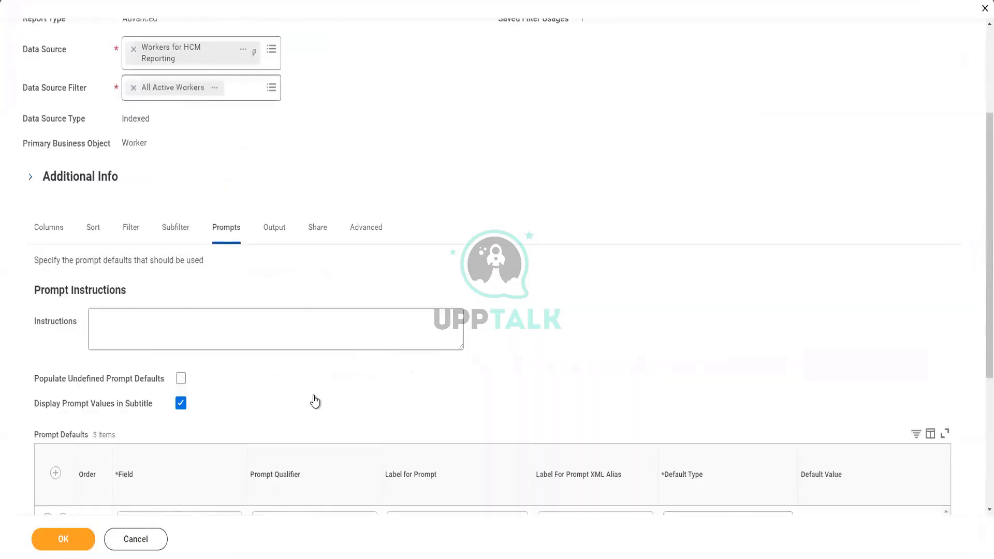
scroll(313, 402, "down", 5)
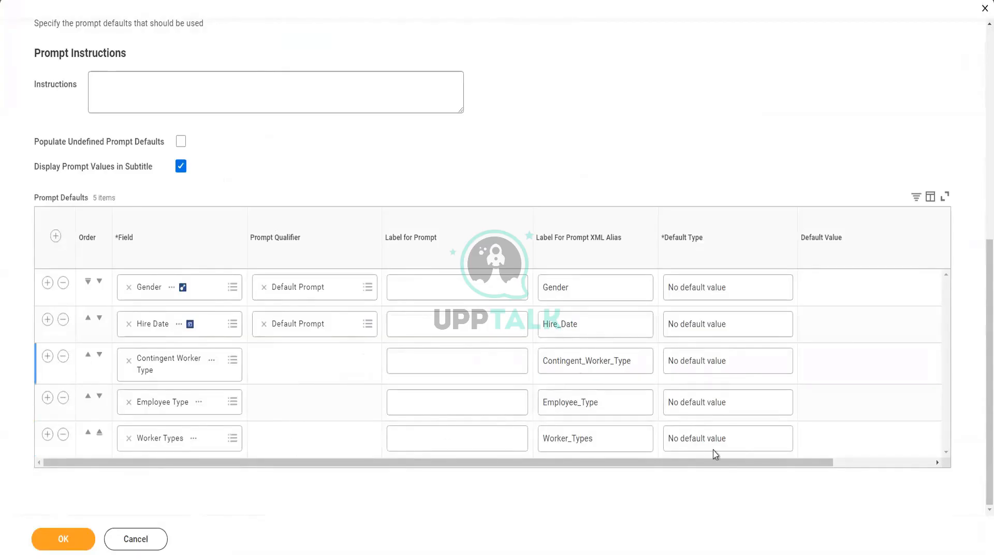
left_click(937, 465)
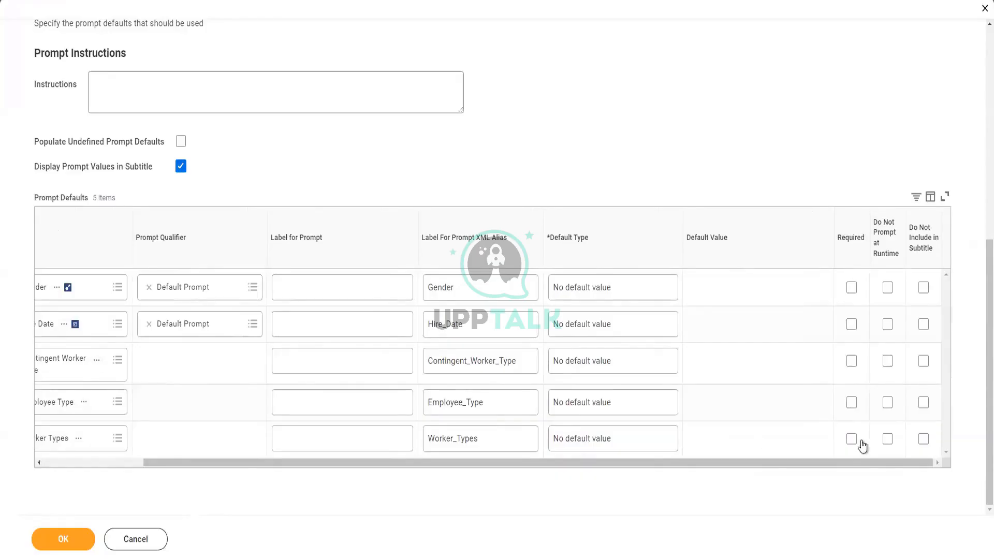
left_click(852, 362)
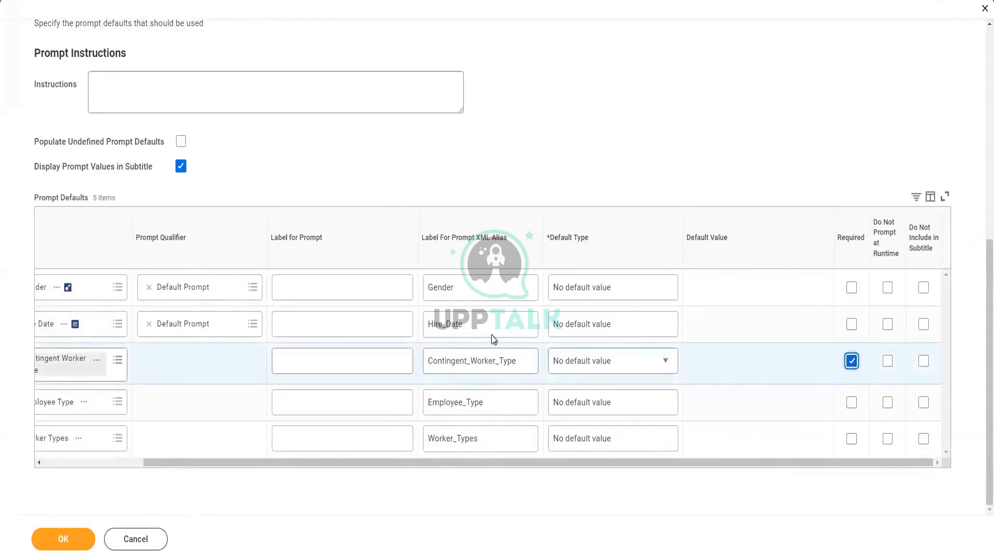
left_click(530, 363)
left_click(852, 361)
left_click_drag(338, 462, 115, 444)
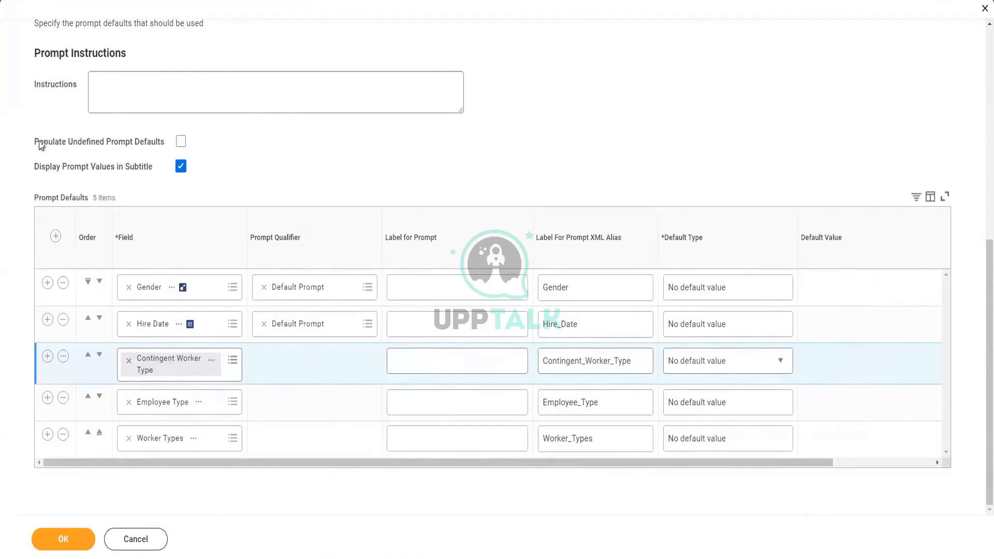
- Review the Populate Undefined Prompt Defaults option and mark the Gender prompt as required in the Prompt Defaults
left_click_drag(40, 144, 164, 148)
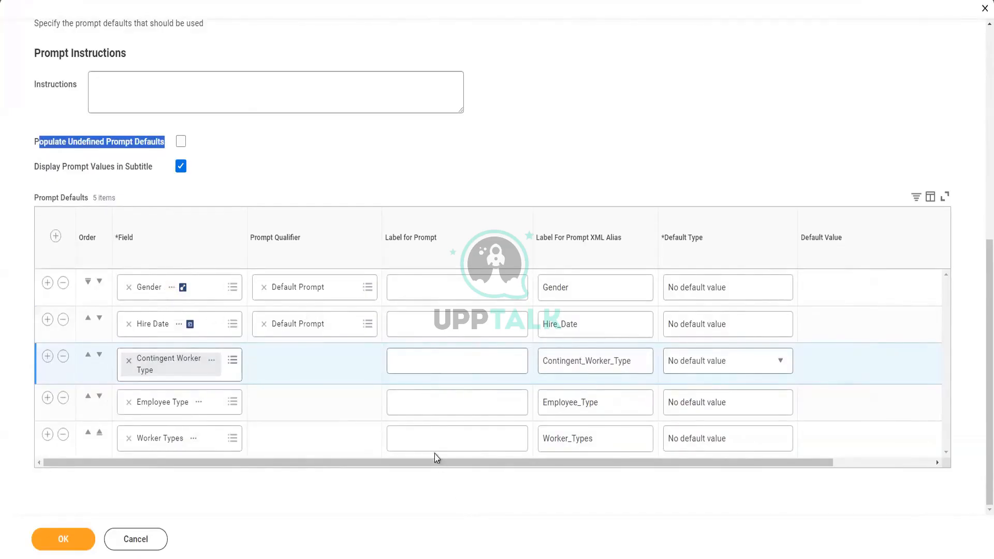
left_click_drag(434, 462, 317, 446)
left_click_drag(726, 462, 856, 445)
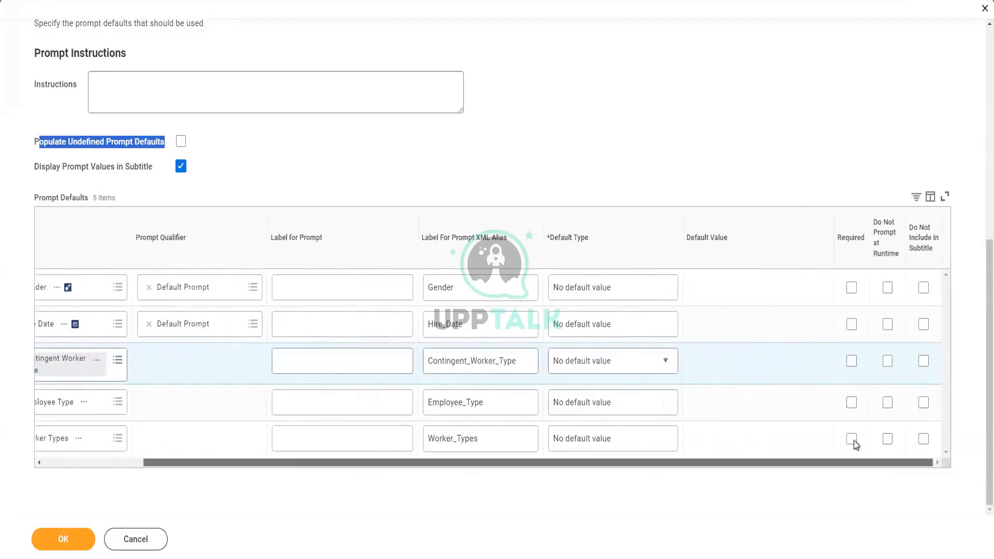
left_click(852, 287)
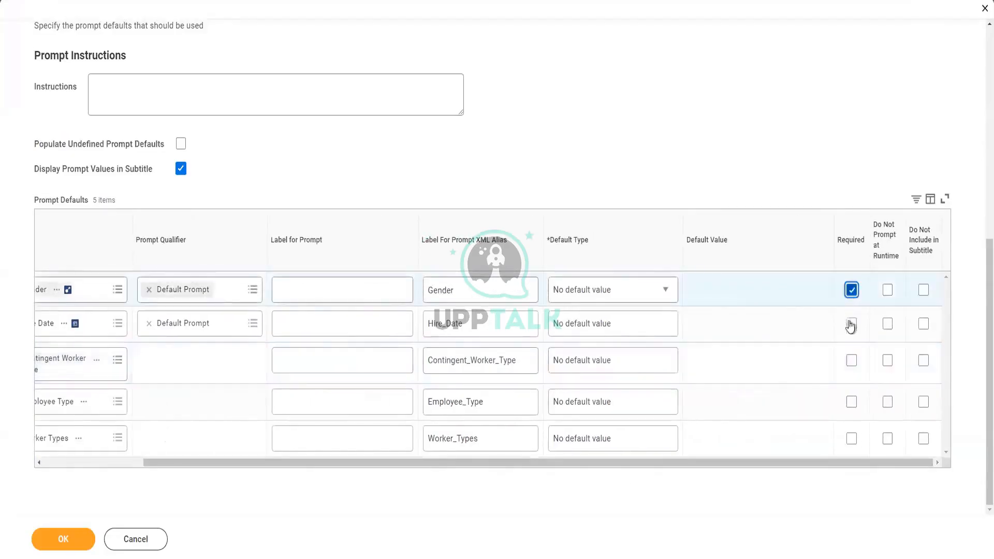
left_click(852, 289)
left_click(852, 289)
left_click_drag(297, 463, 203, 460)
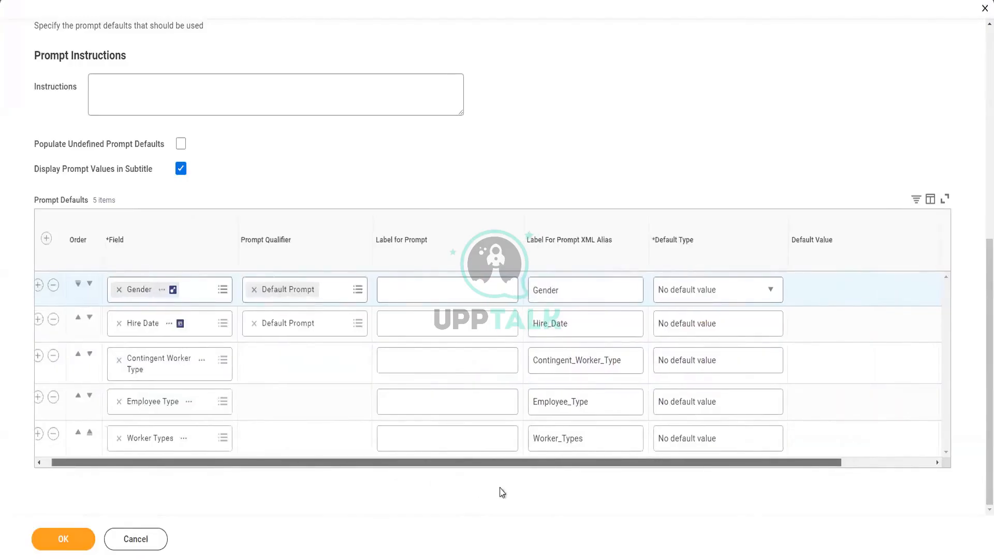
left_click_drag(314, 459, 145, 312)
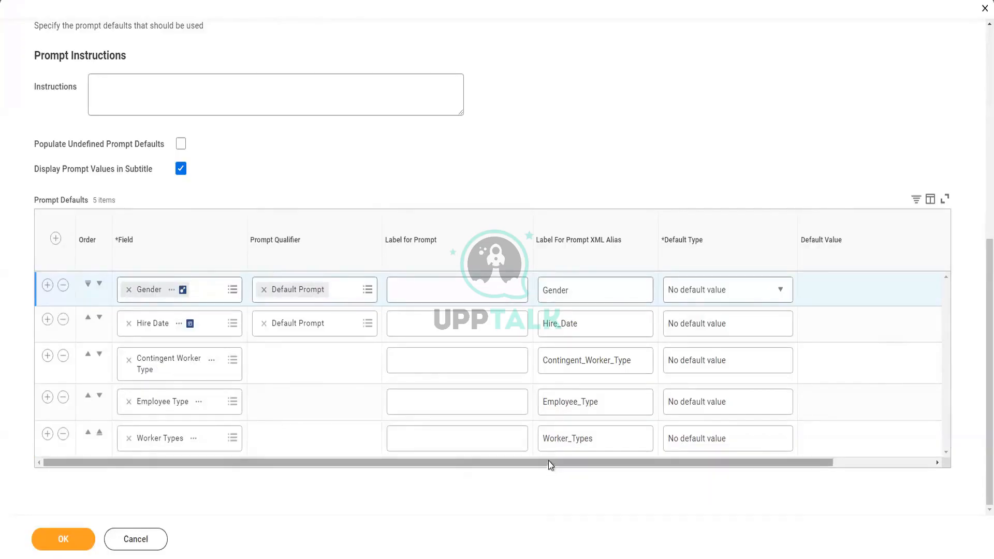
- Enable Do Not Prompt at Runtime for Contingent Worker Type, Employee Type and Worker Types, and save the report despite any alerts
left_click_drag(548, 460, 792, 497)
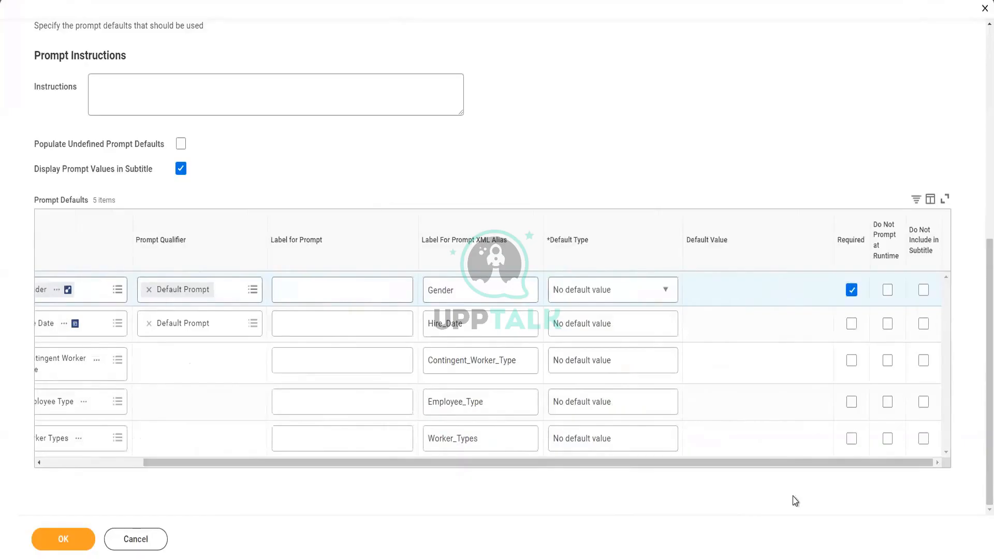
left_click(888, 363)
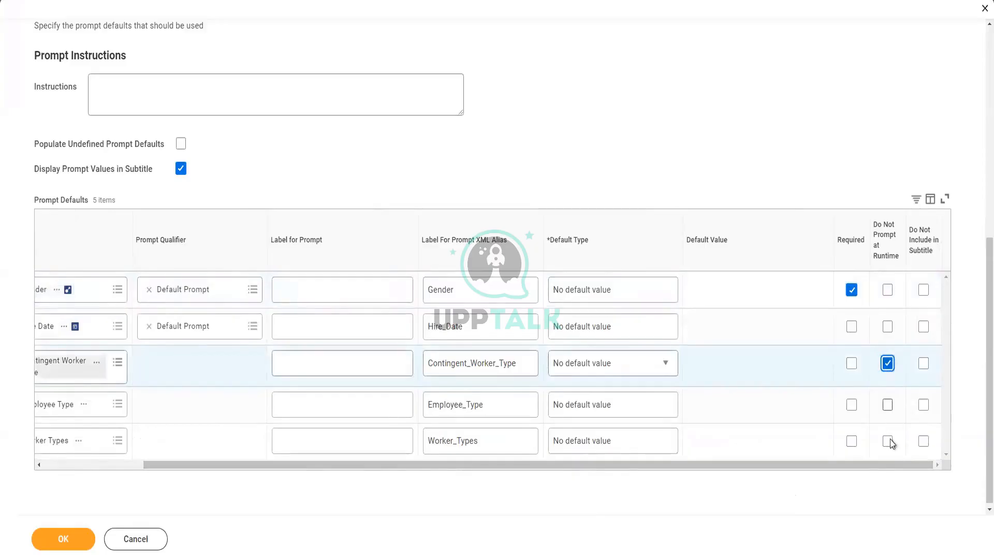
left_click(888, 404)
left_click(887, 439)
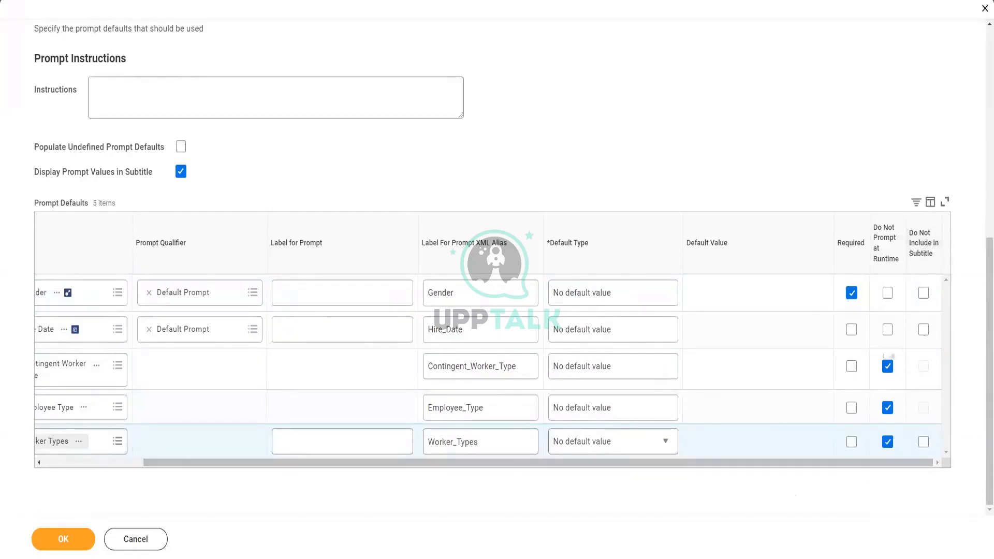
left_click(77, 534)
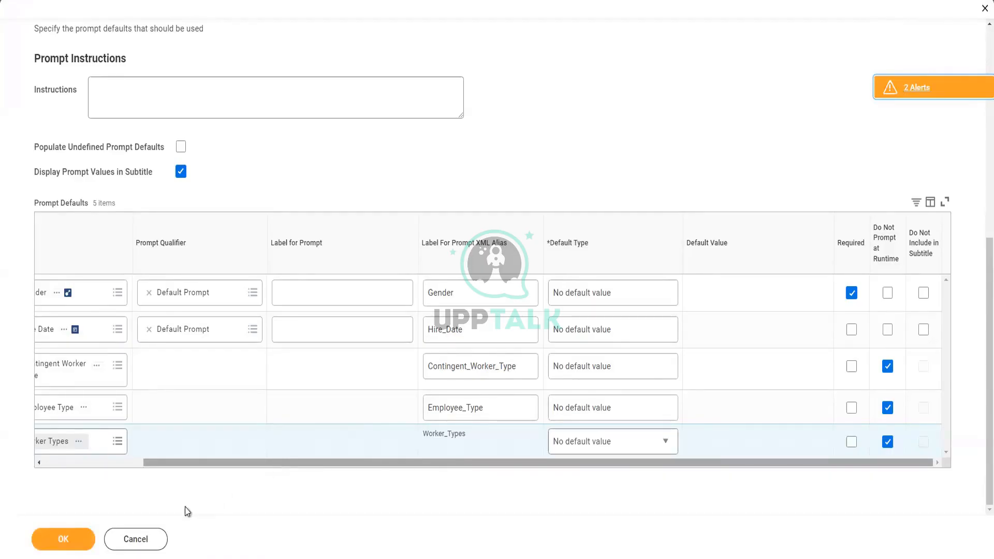
left_click(77, 543)
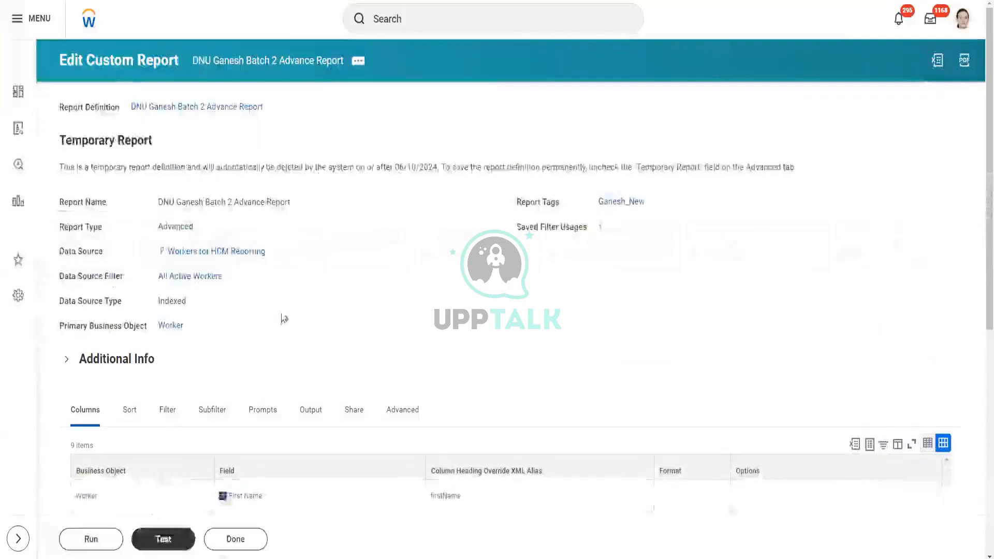
- Run the report with the saved filter that fills Gender with Female, Male and Not Declared, leaving Hire Date empty
scroll(248, 375, "down", 2)
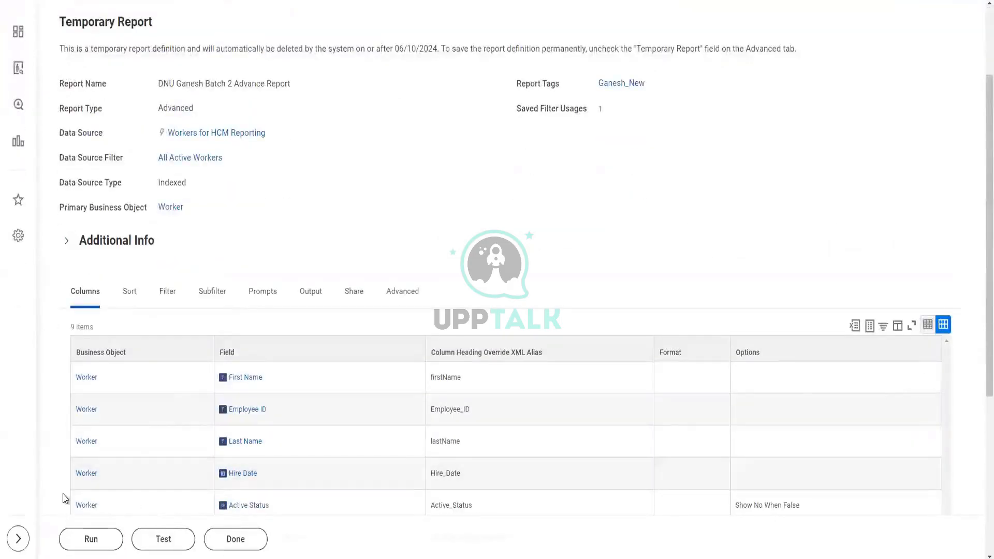
left_click(90, 540)
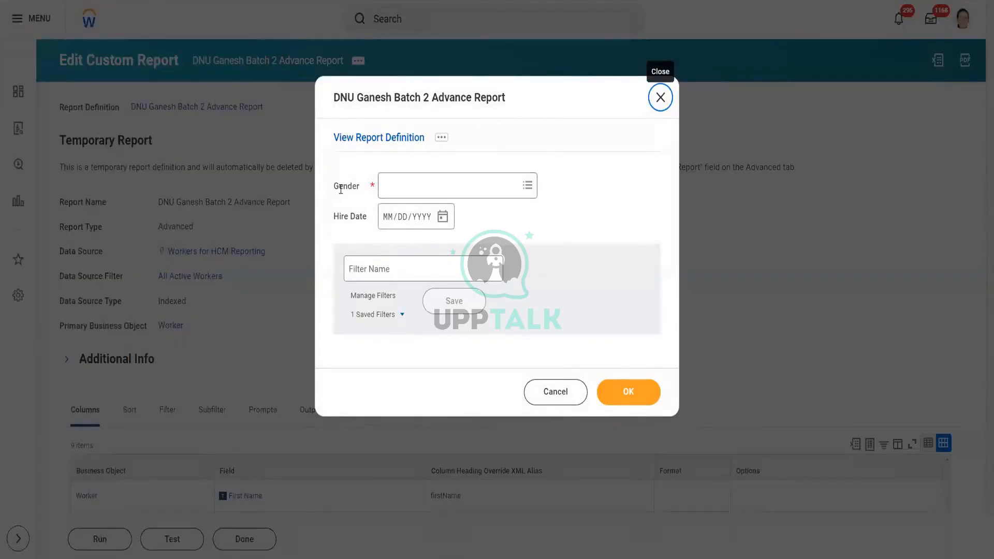
left_click_drag(335, 190, 368, 197)
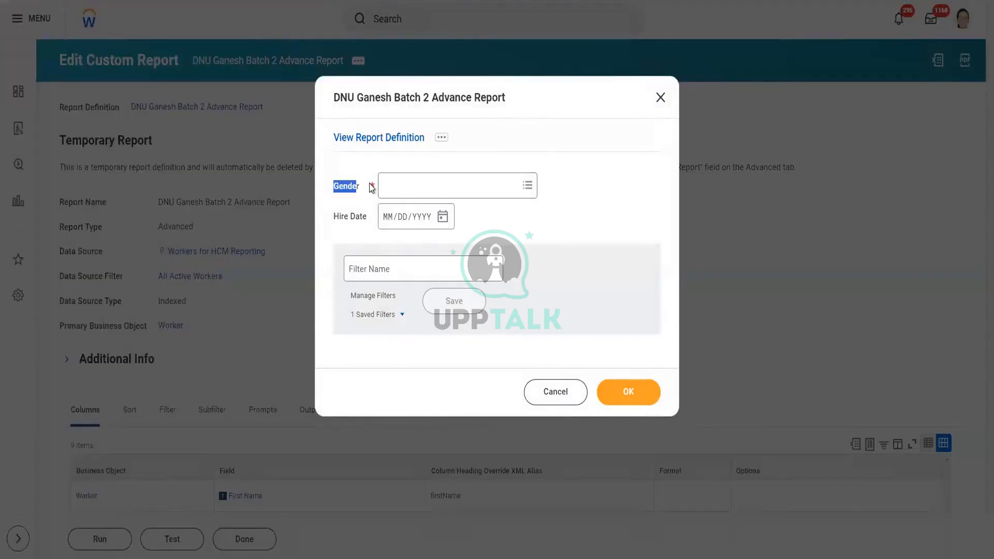
left_click(379, 190)
left_click(390, 316)
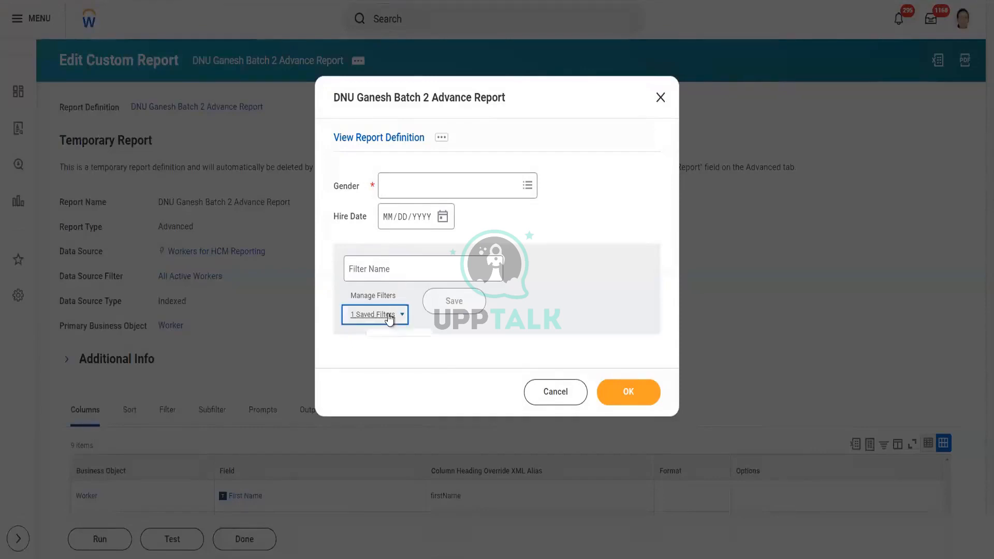
left_click(420, 353)
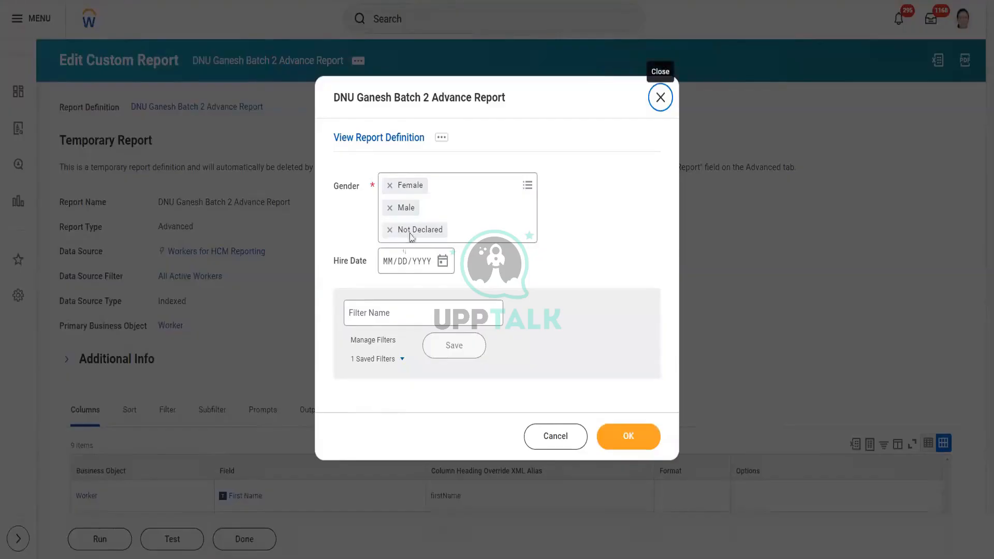
left_click(631, 438)
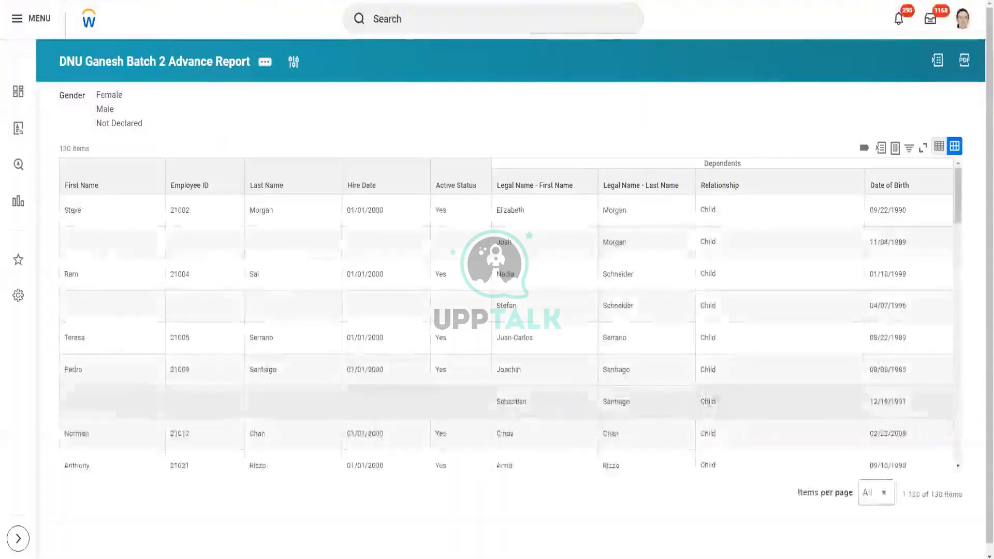
- Examine the Gender prompt values displayed in the subtitle above the report results
left_click_drag(60, 99, 106, 105)
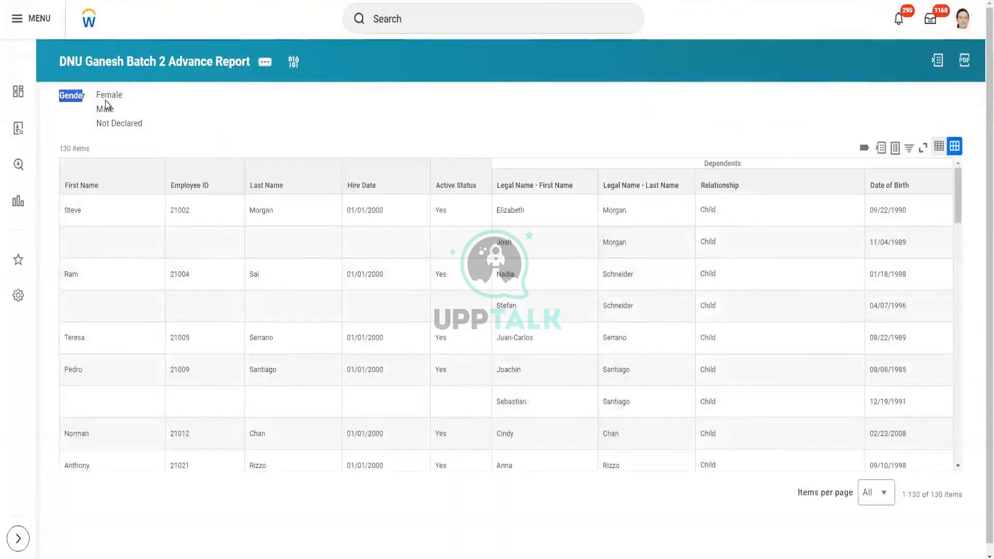
left_click(103, 110)
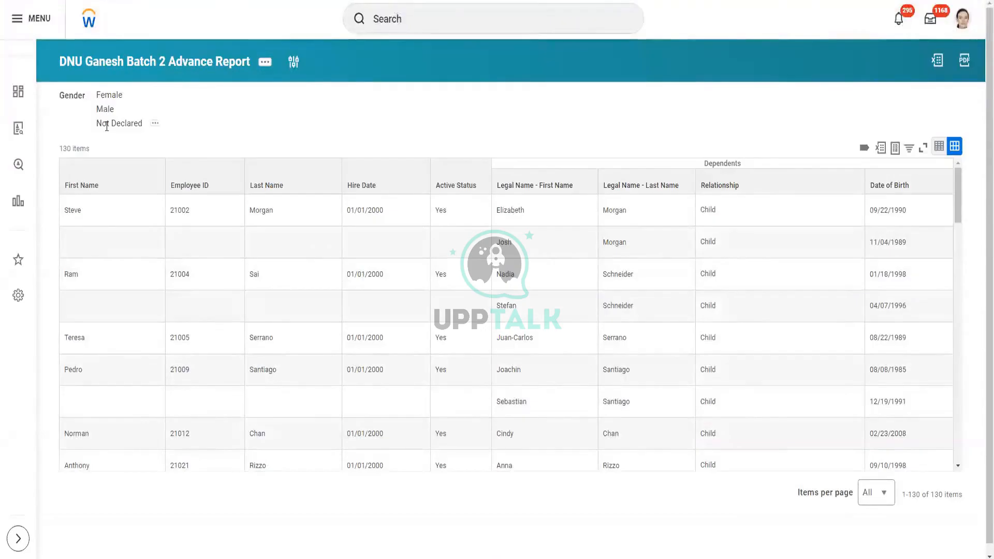
left_click_drag(184, 125, 55, 97)
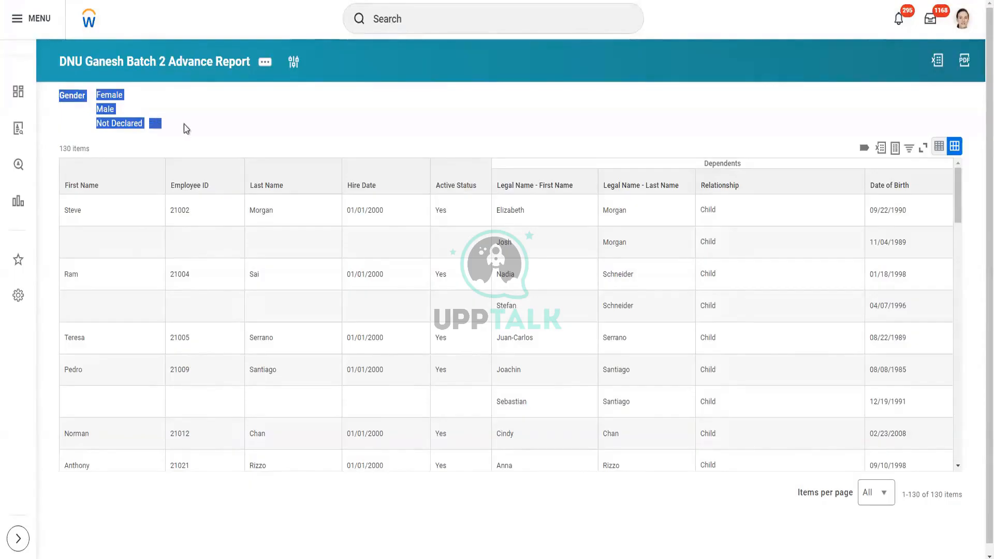
left_click(162, 126)
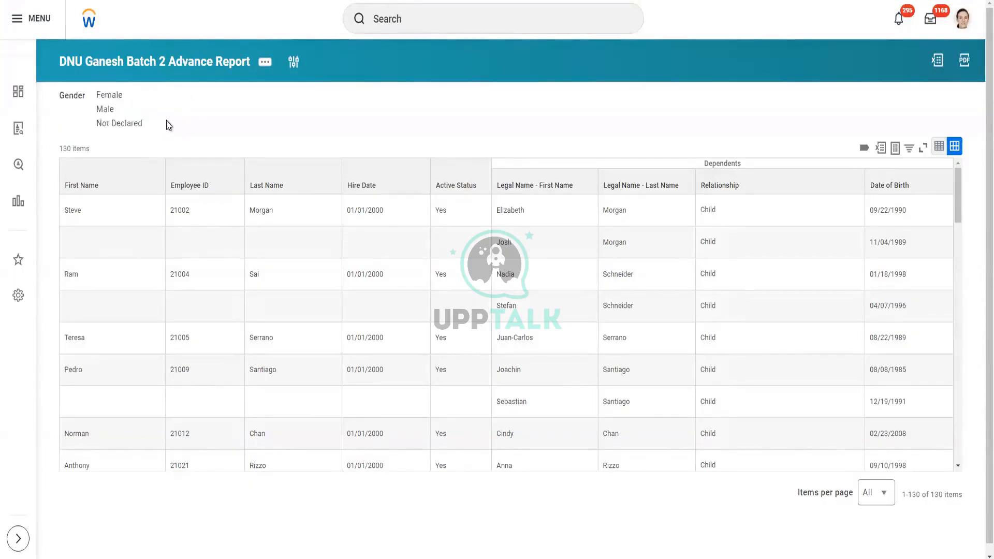
left_click_drag(102, 133, 55, 100)
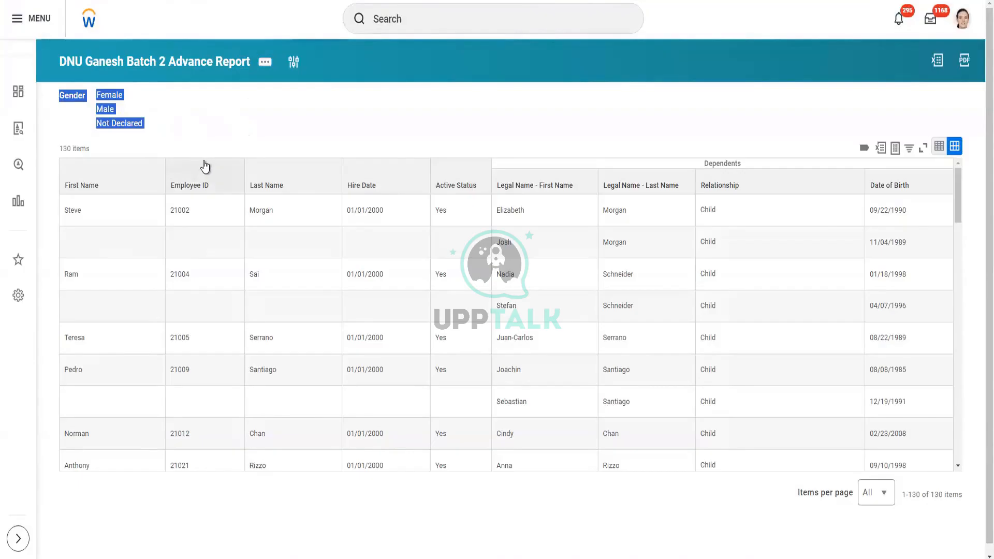
left_click_drag(205, 167, 181, 186)
- Open the custom report's definition for editing from the report results
left_click(265, 62)
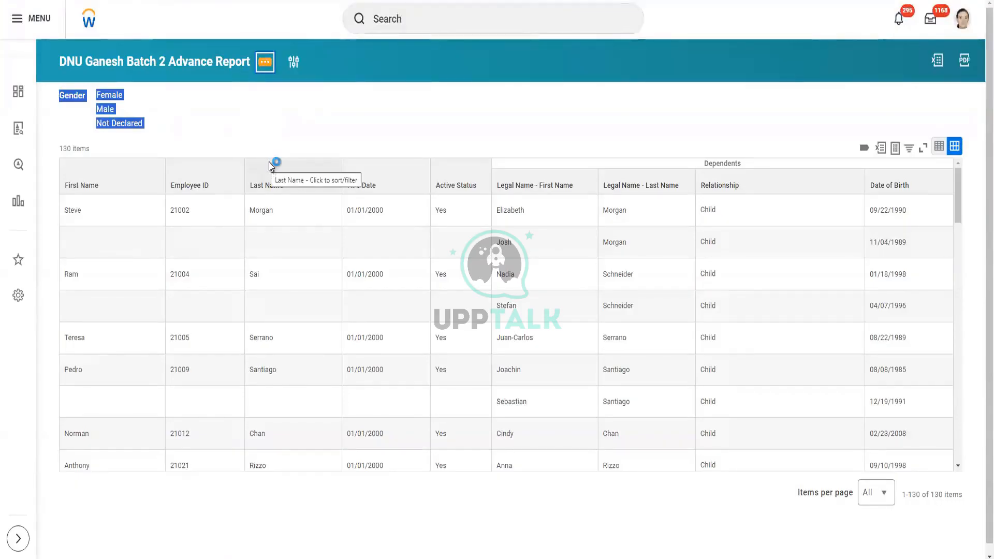
key("Return")
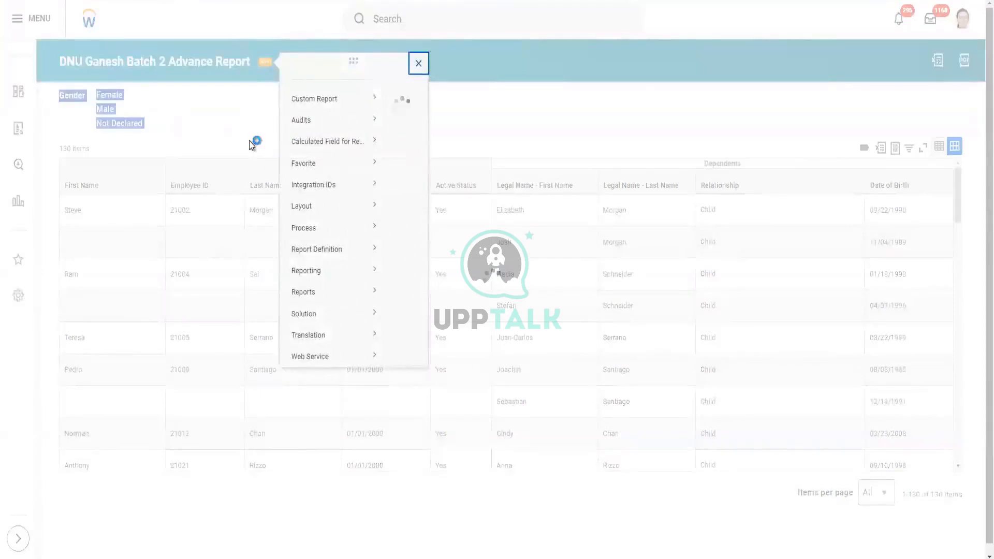
mouse_move(340, 104)
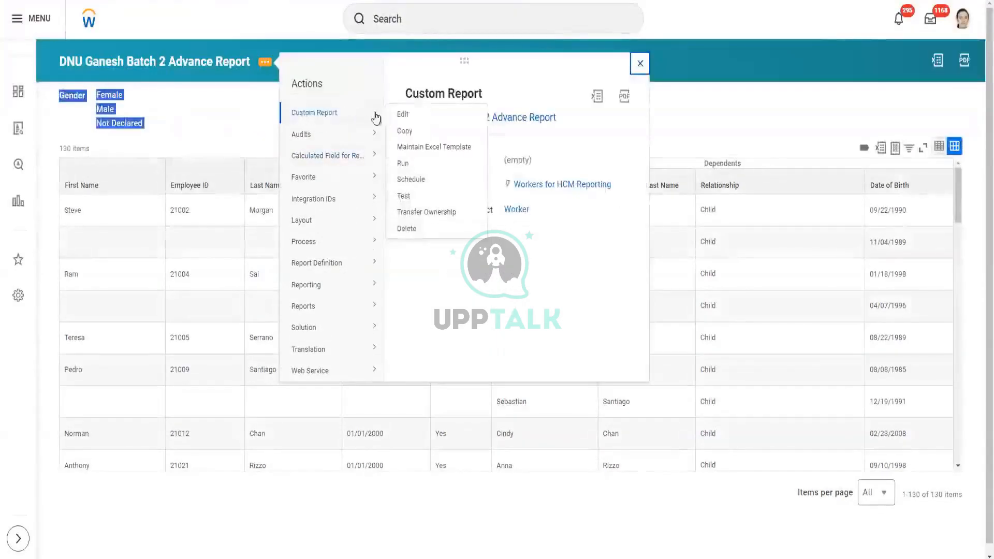
left_click(430, 122)
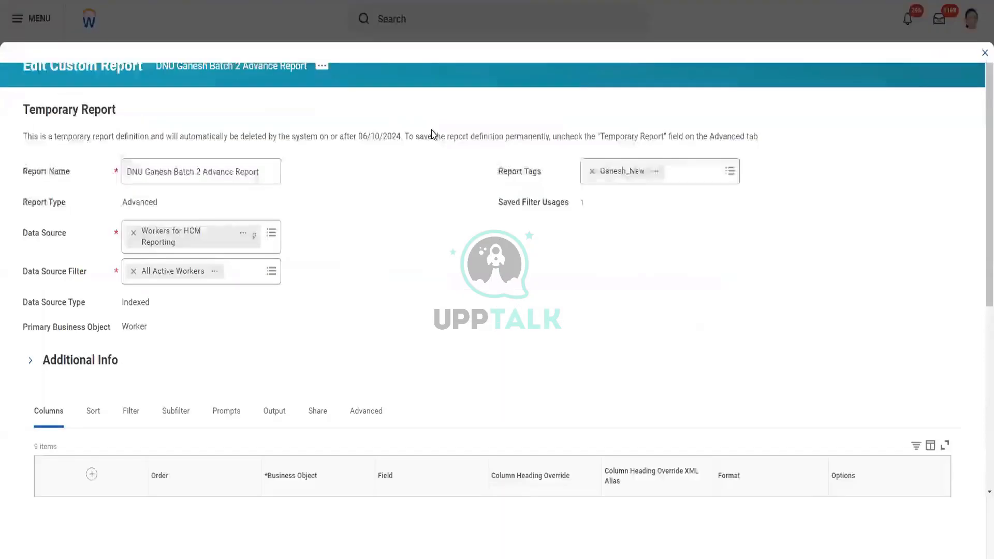
- Enable Do Not Include in Subtitle for the Gender prompt in the report's prompt defaults
scroll(443, 263, "down", 5)
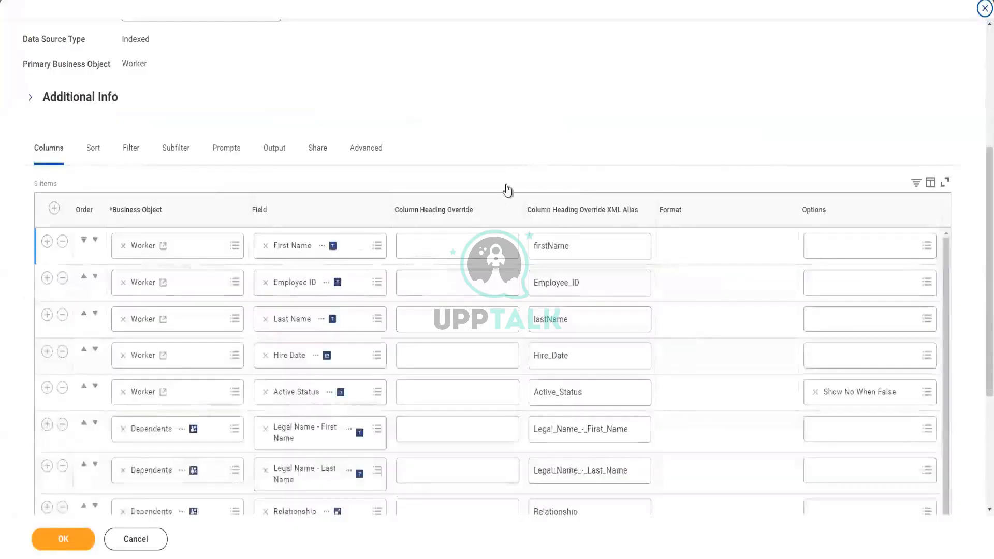
left_click(228, 150)
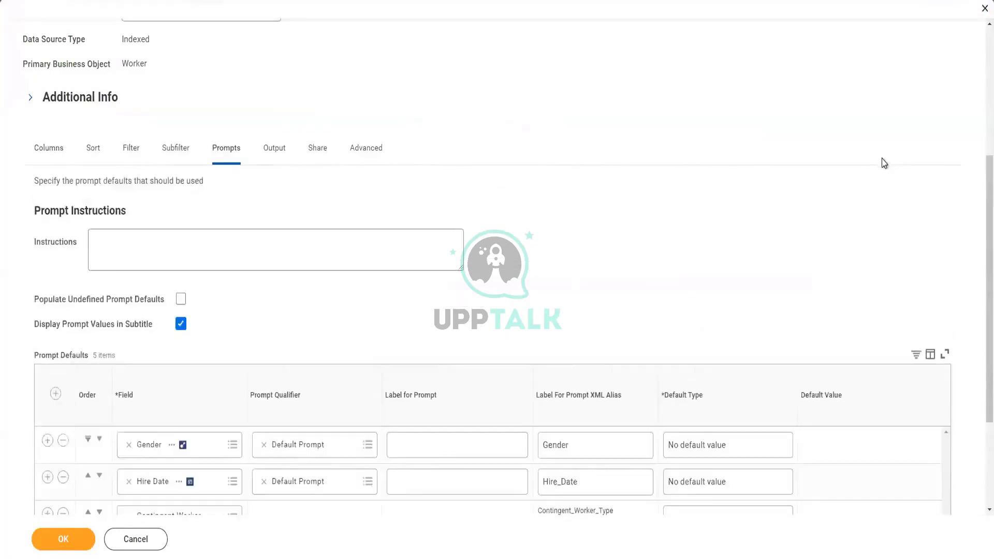
scroll(881, 161, "down", 3)
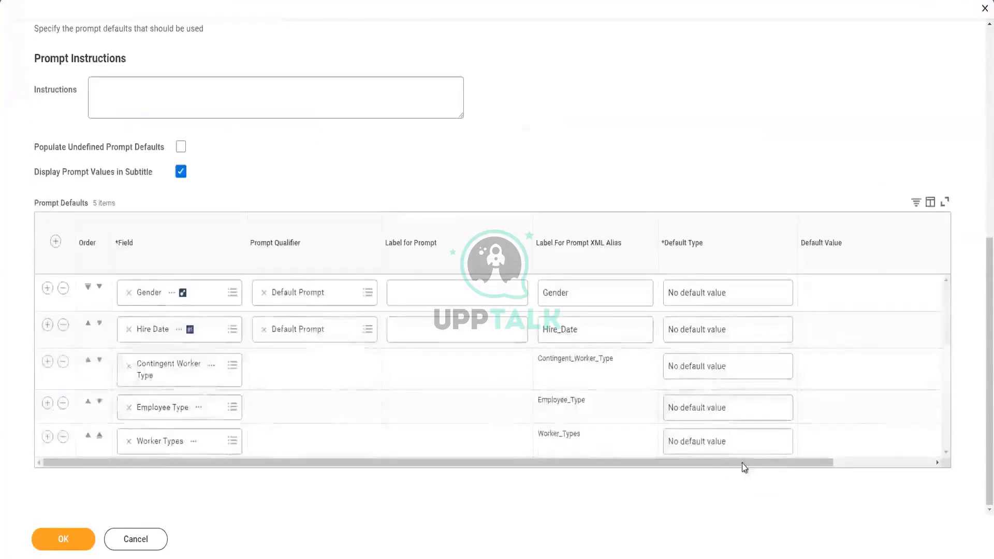
left_click_drag(742, 463, 970, 433)
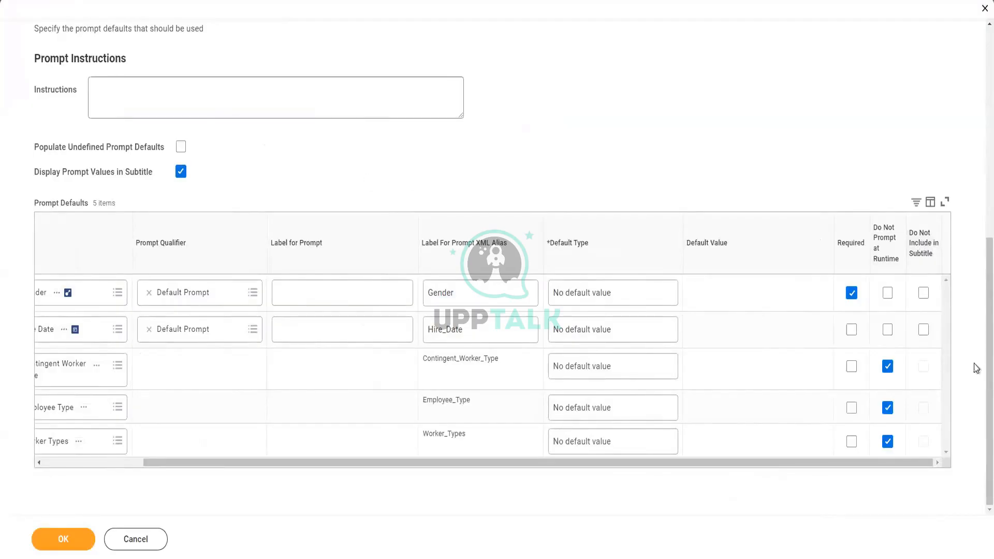
left_click(924, 293)
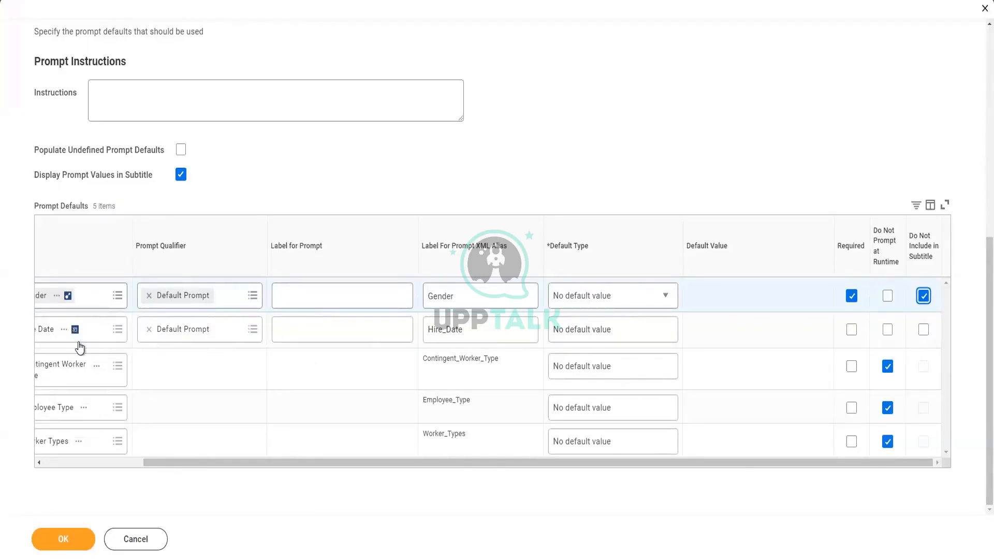
- Review the Populate Undefined Prompt Defaults and Display Prompt Values in Subtitle options together with the fields in the prompt defaults table
scroll(265, 216, "up", 5)
scroll(266, 216, "up", 2)
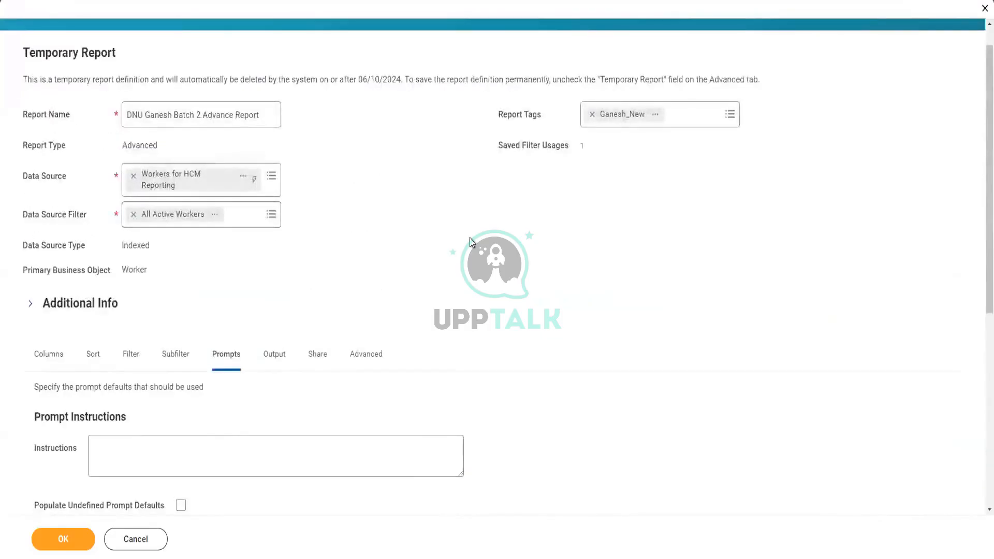
scroll(694, 377, "down", 7)
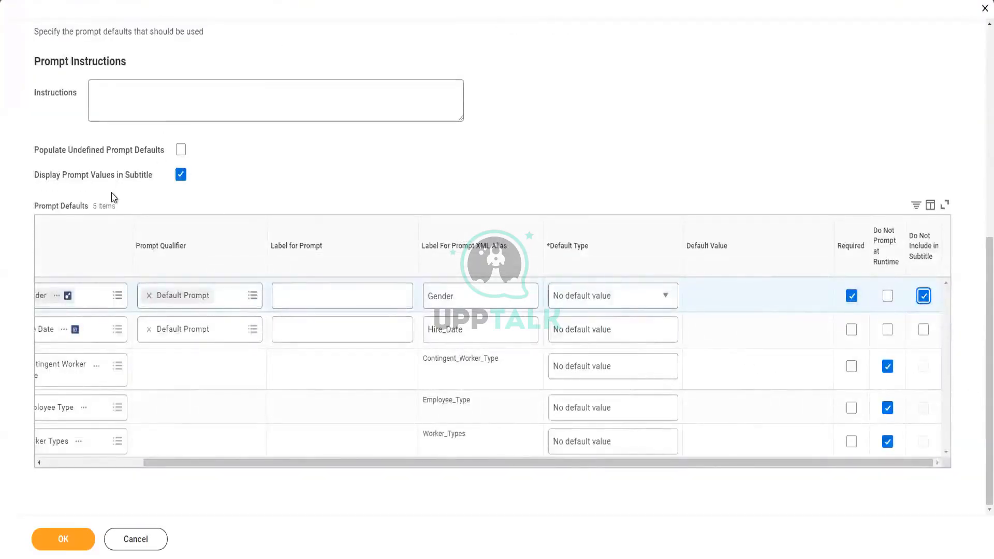
scroll(111, 195, "up", 1)
scroll(111, 195, "down", 1)
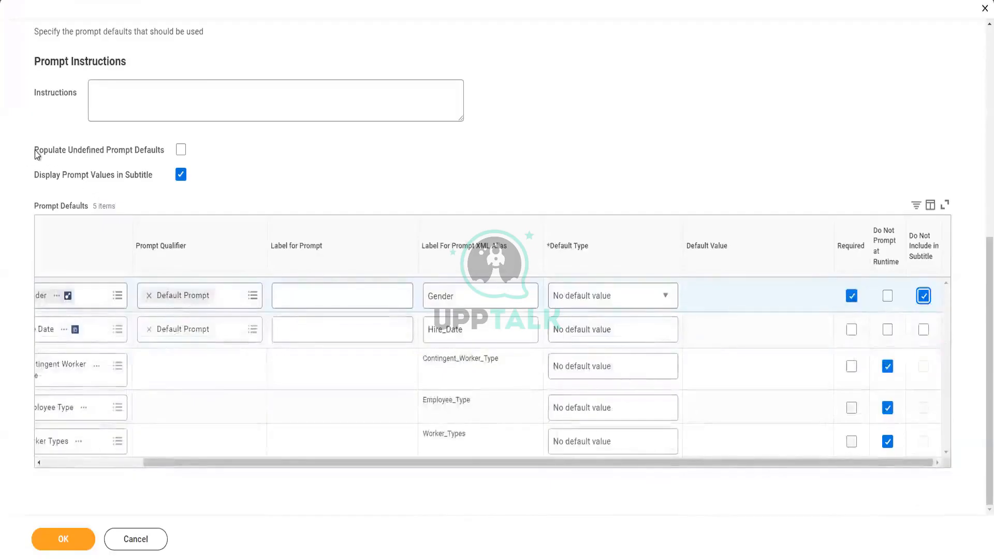
left_click_drag(34, 149, 358, 161)
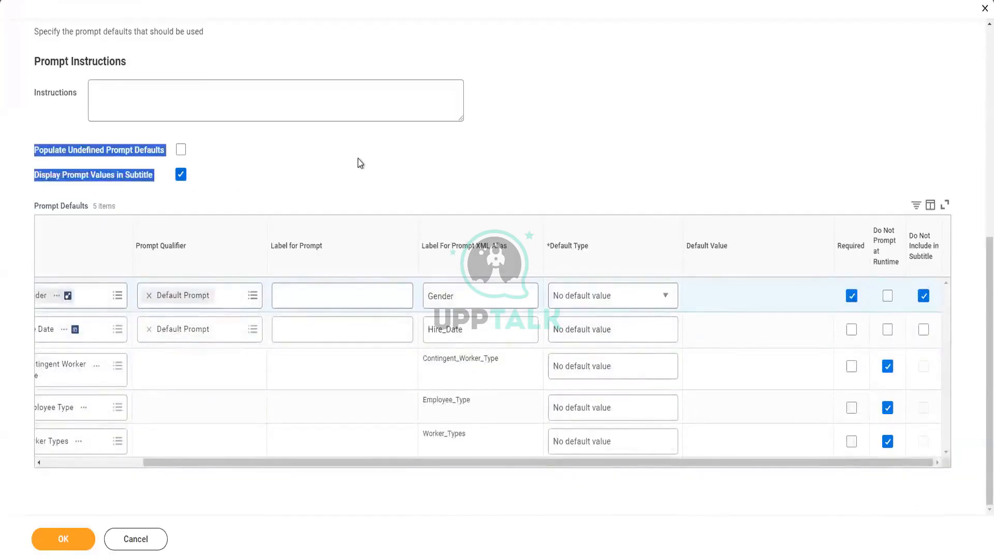
left_click(72, 165)
left_click_drag(35, 150, 101, 155)
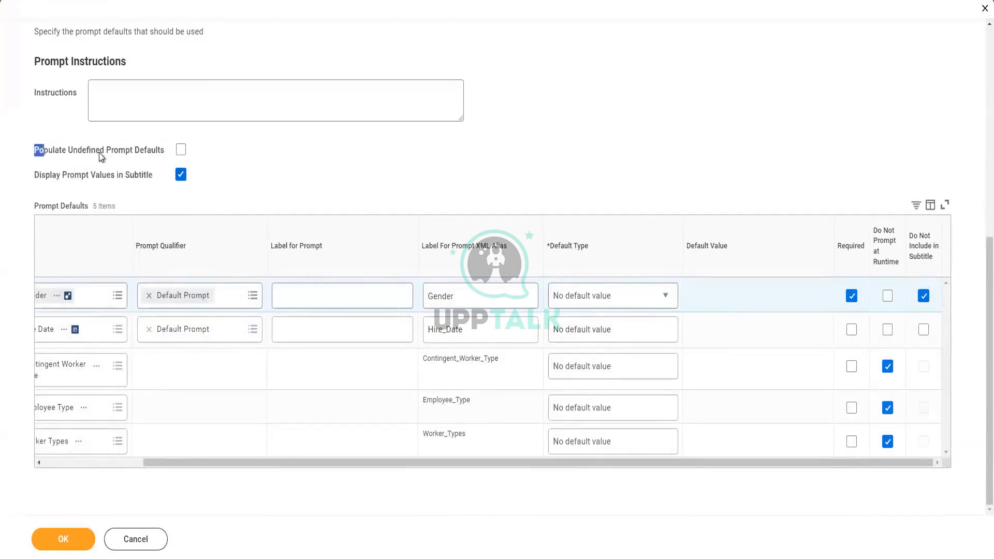
left_click_drag(99, 153, 165, 154)
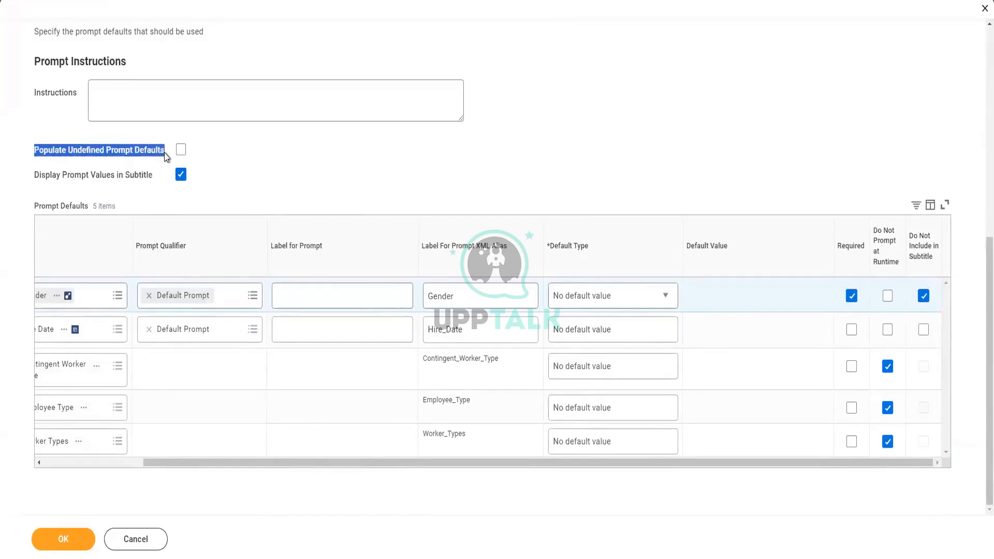
left_click(213, 159)
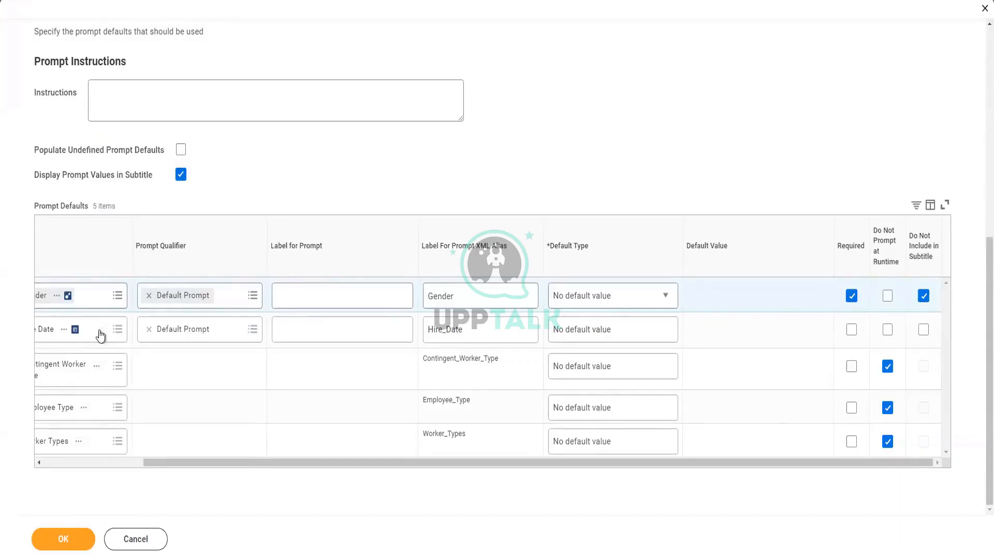
left_click_drag(160, 462, 61, 462)
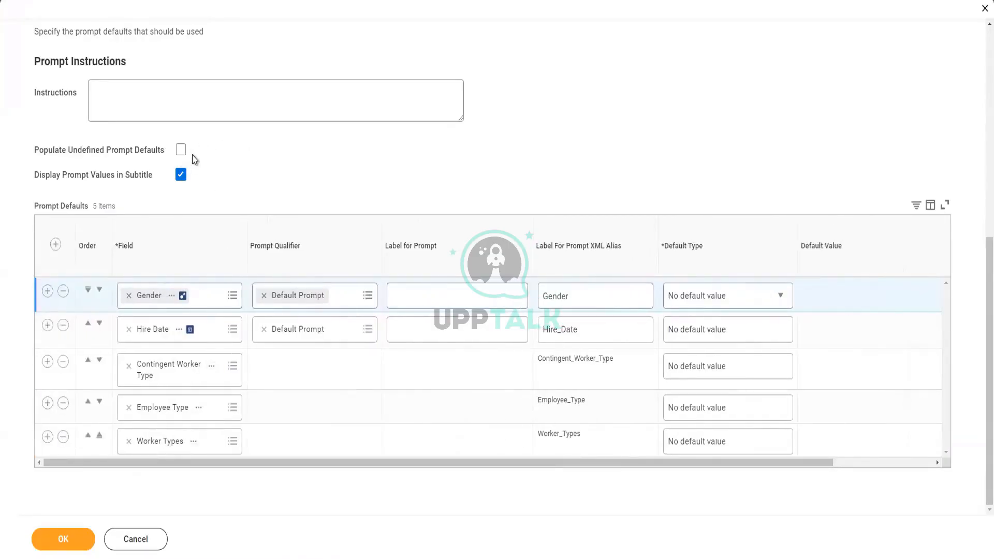
scroll(192, 154, "up", 2)
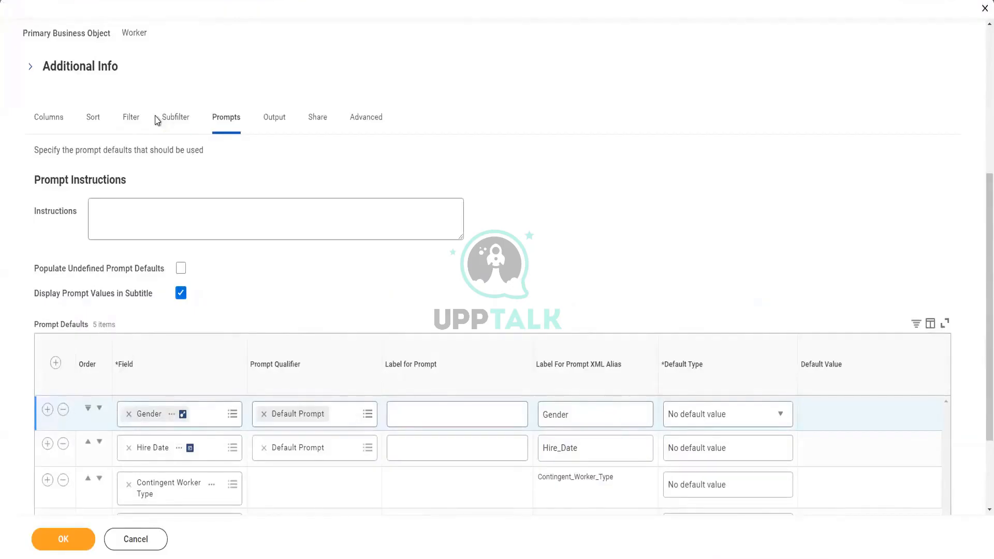
left_click(166, 124)
scroll(270, 219, "down", 2)
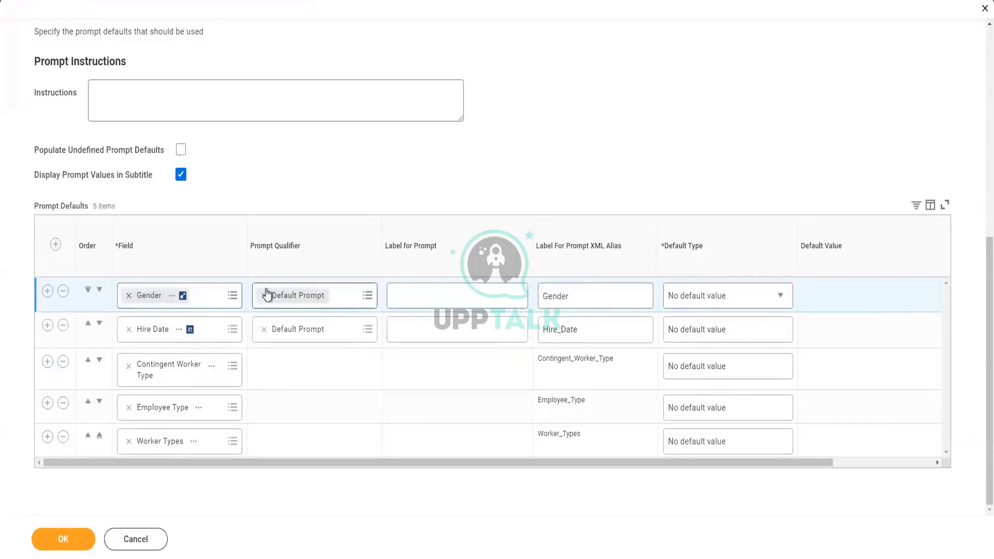
scroll(284, 178, "up", 3)
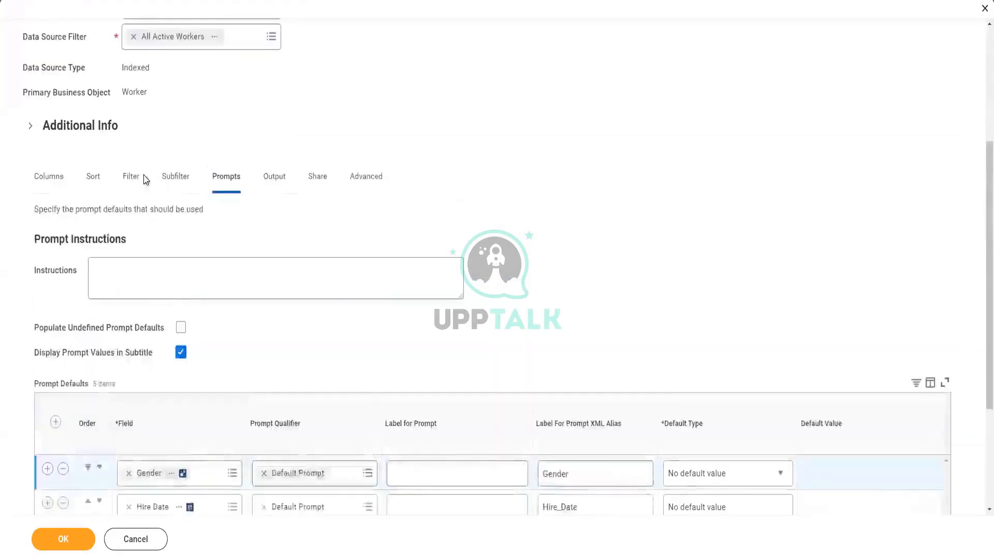
scroll(237, 317, "down", 3)
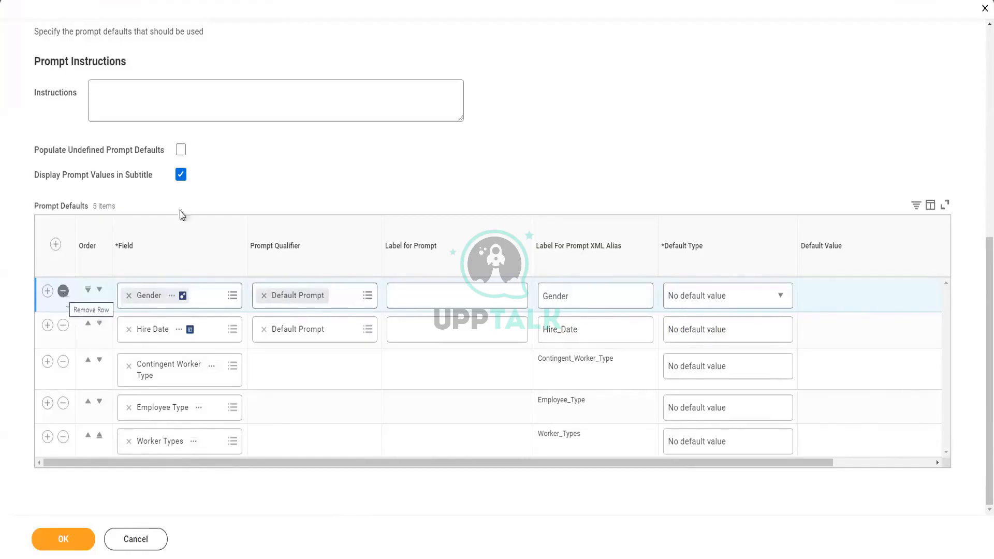
scroll(193, 120, "up", 1)
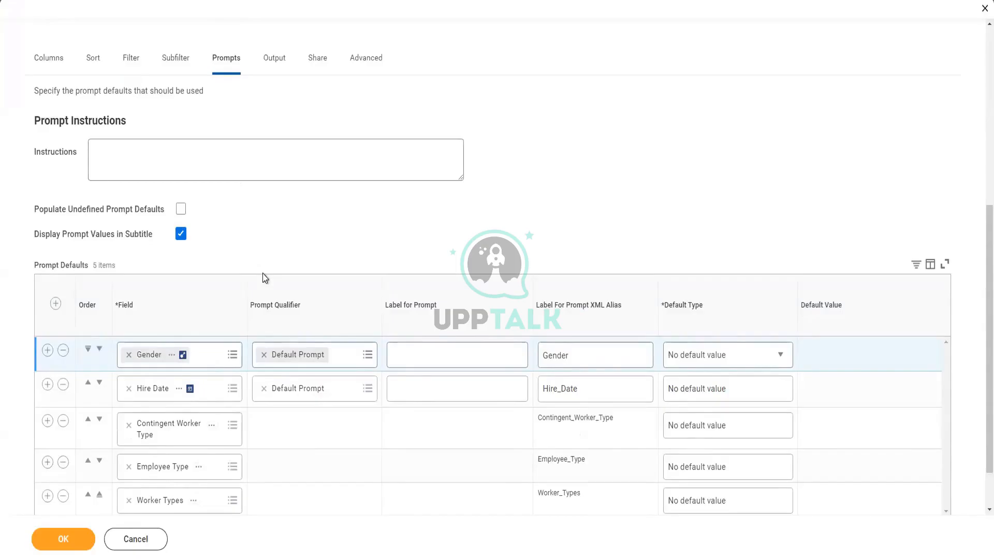
scroll(263, 274, "down", 1)
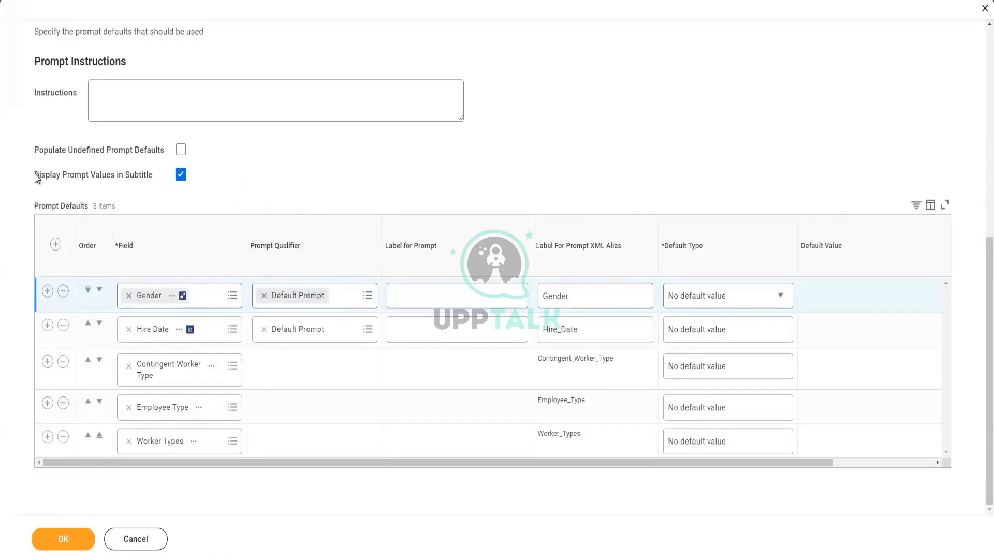
left_click_drag(39, 178, 149, 181)
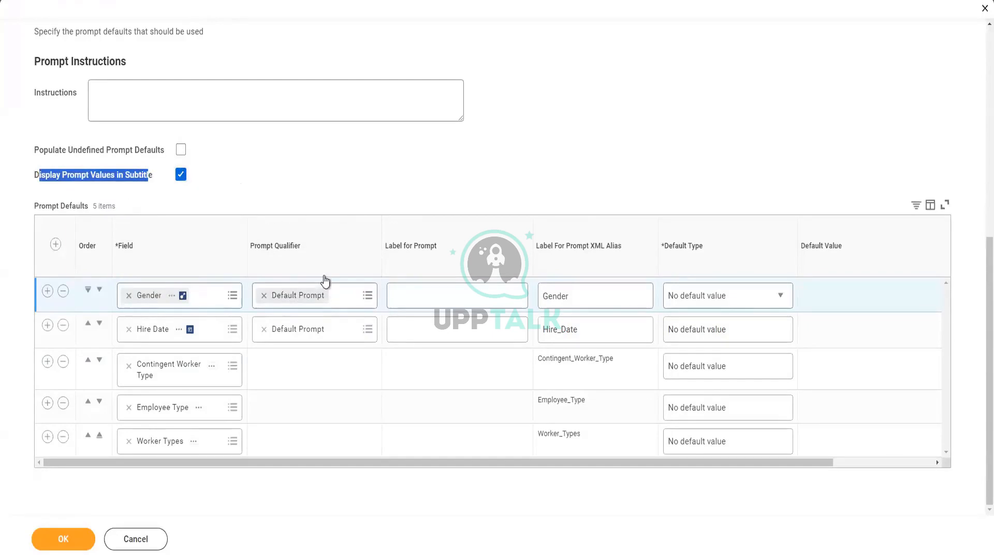
- Open the report's output options and review the choices available for Output Type
scroll(378, 270, "up", 3)
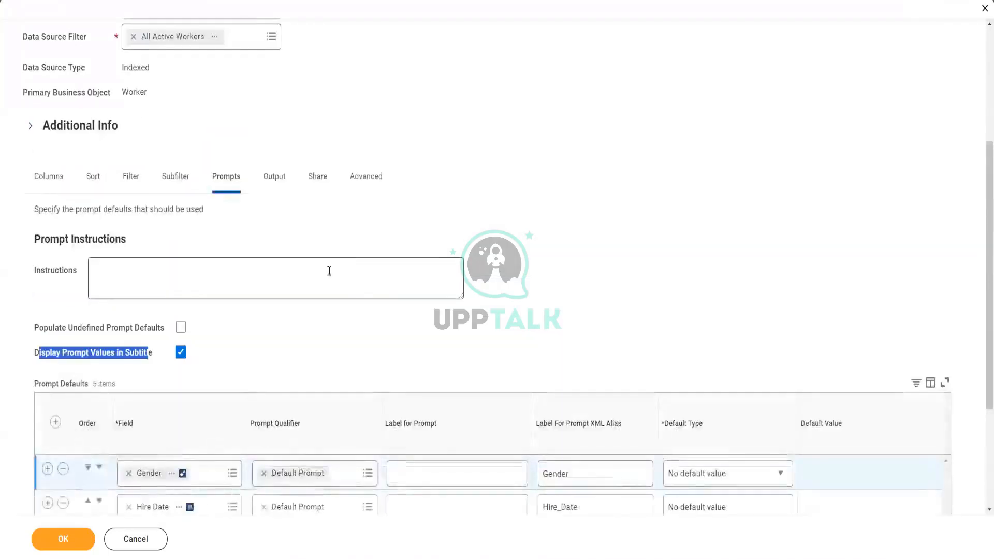
left_click(272, 185)
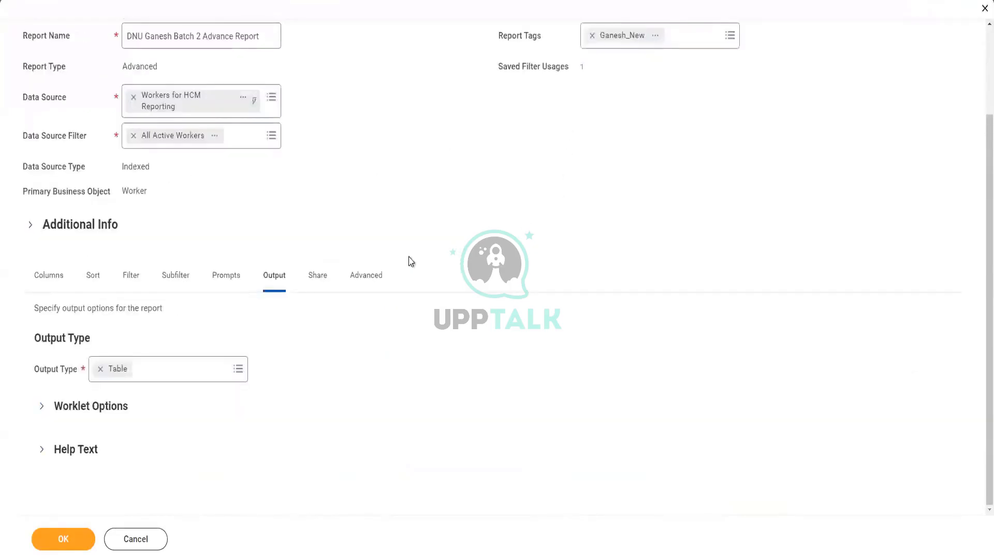
left_click(155, 370)
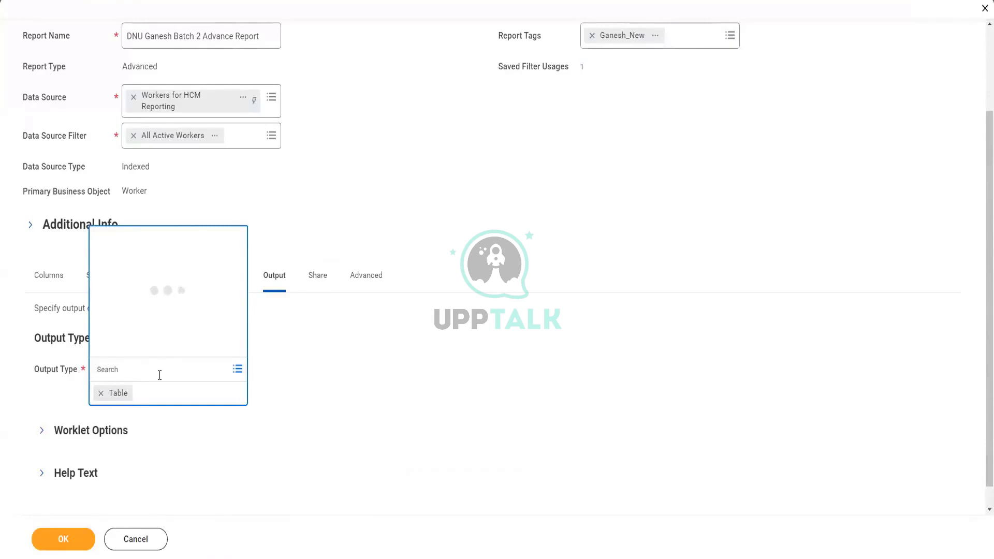
left_click(148, 410)
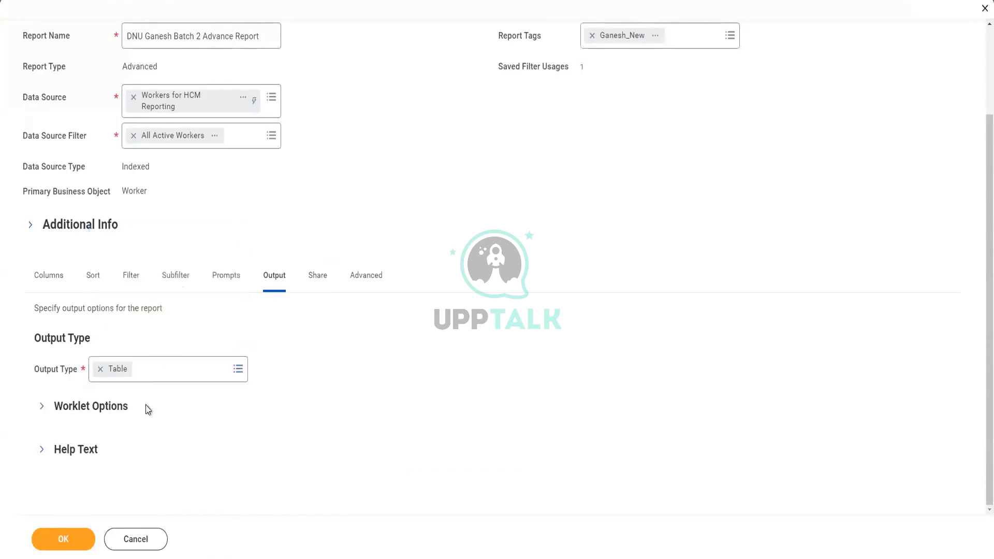
left_click(155, 373)
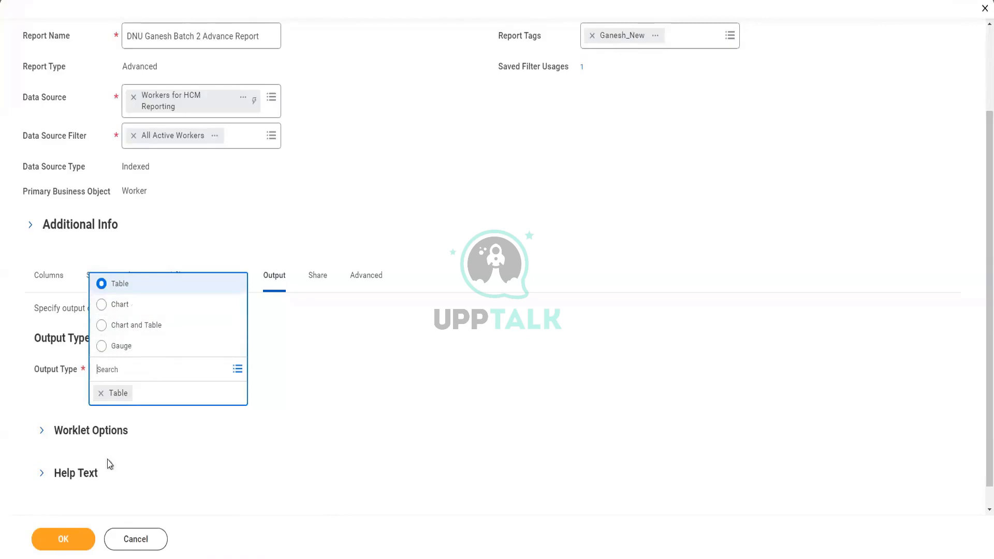
left_click(44, 436)
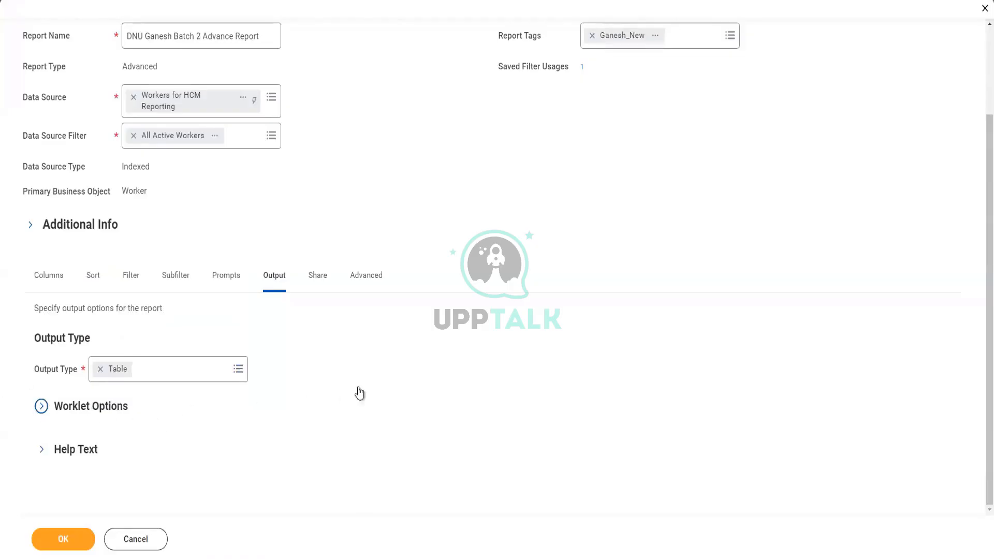
- Expand the Help Text section of the output options and examine its Brief Description and More Info fields
left_click(43, 451)
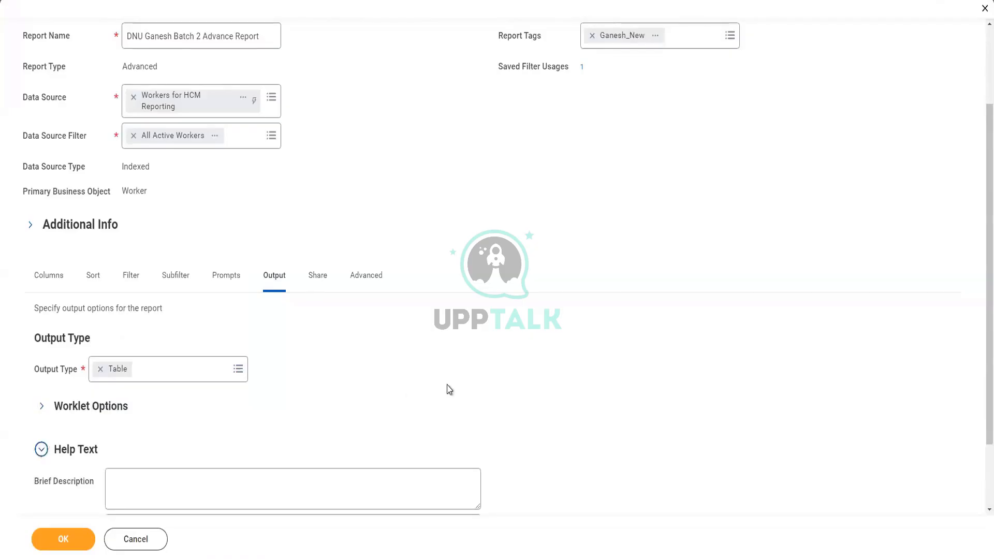
scroll(126, 481, "down", 2)
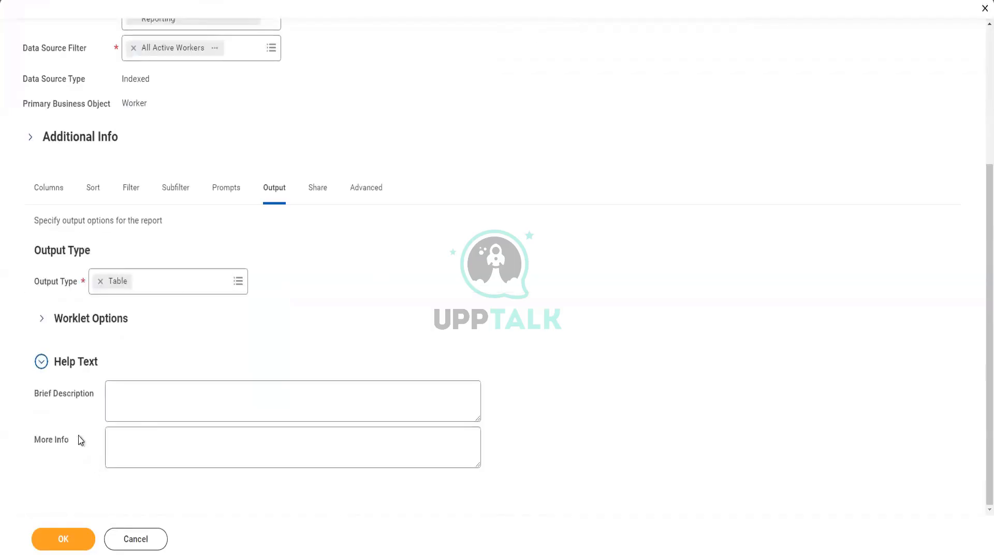
left_click(234, 397)
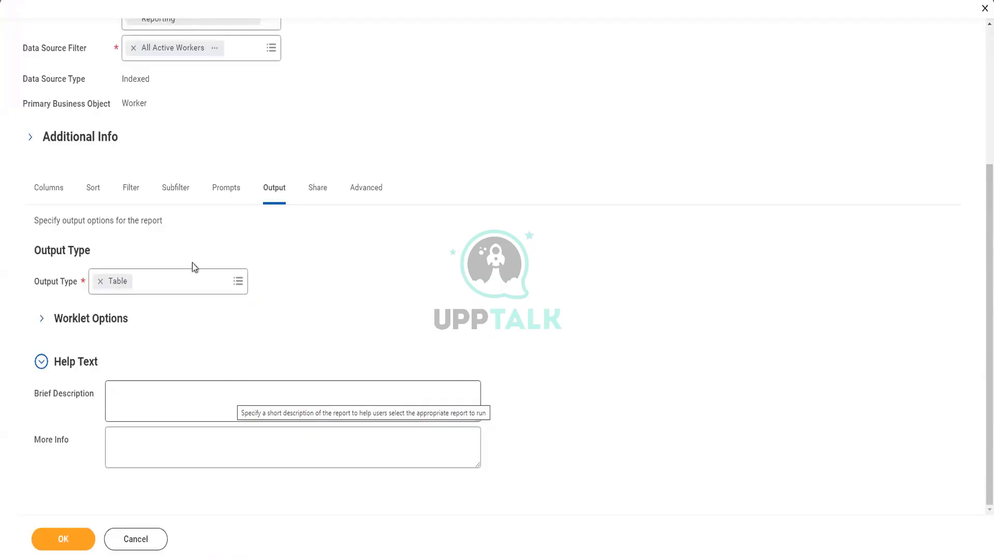
- Open the report definition's sharing options and review the Don't share and Share with all authorized users choices
left_click(313, 191)
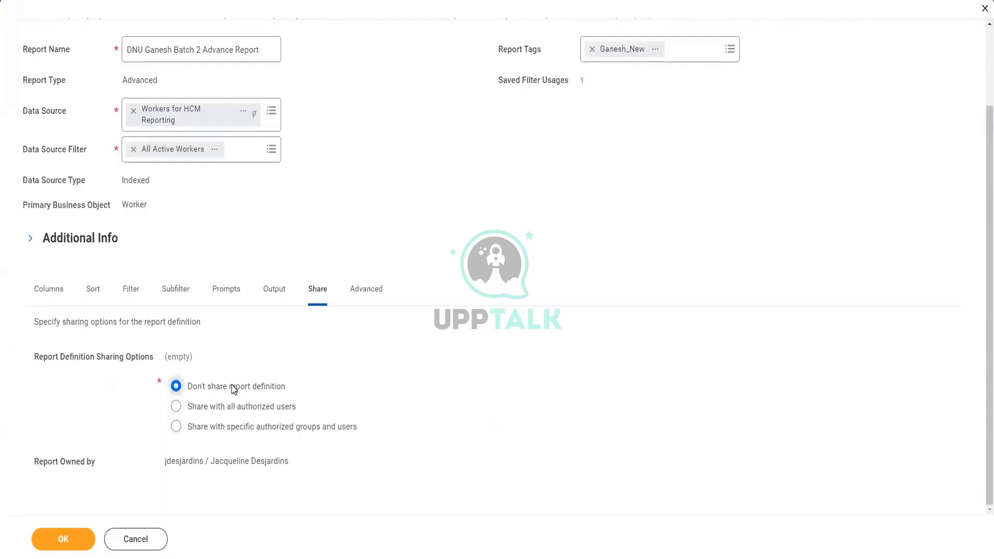
scroll(448, 256, "up", 2)
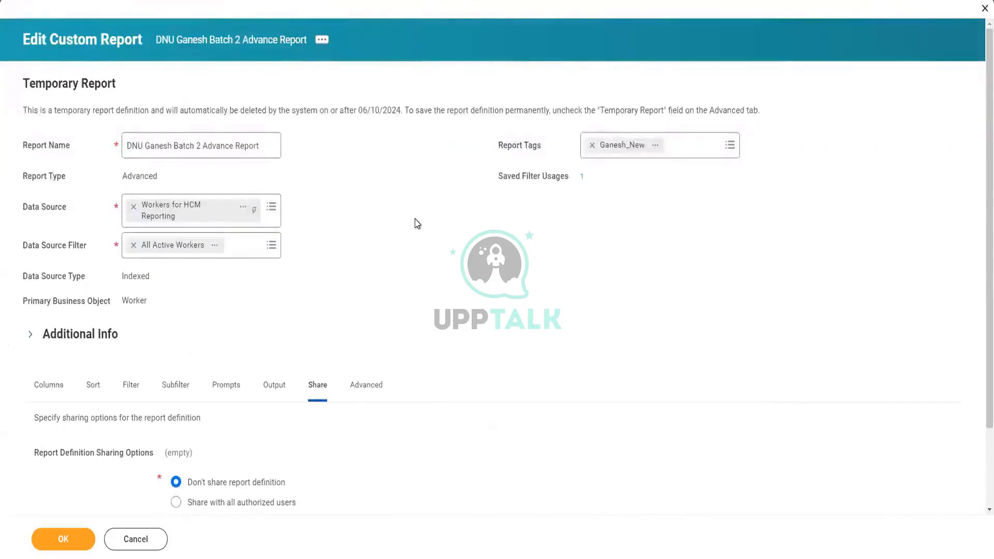
scroll(417, 224, "down", 2)
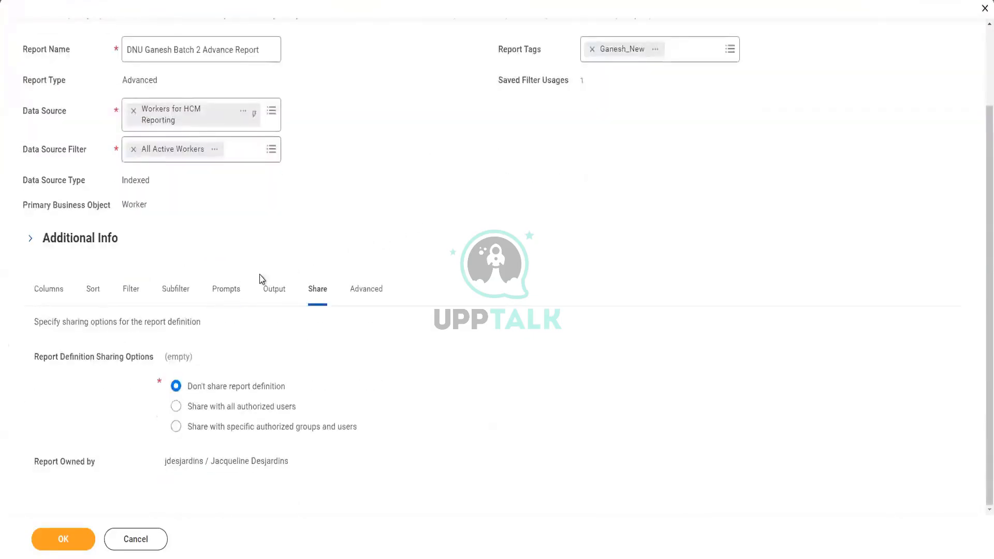
left_click(273, 289)
scroll(298, 143, "up", 2)
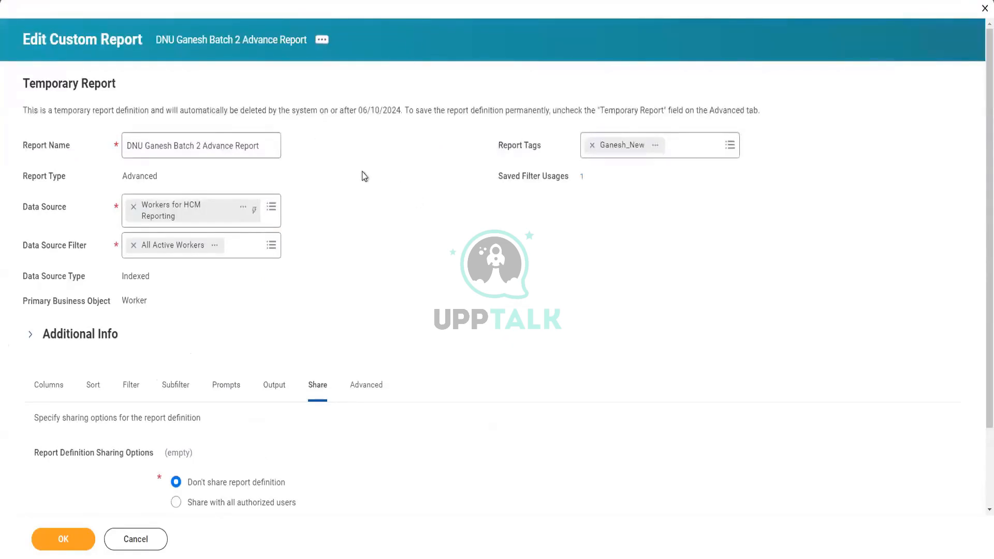
scroll(363, 176, "down", 2)
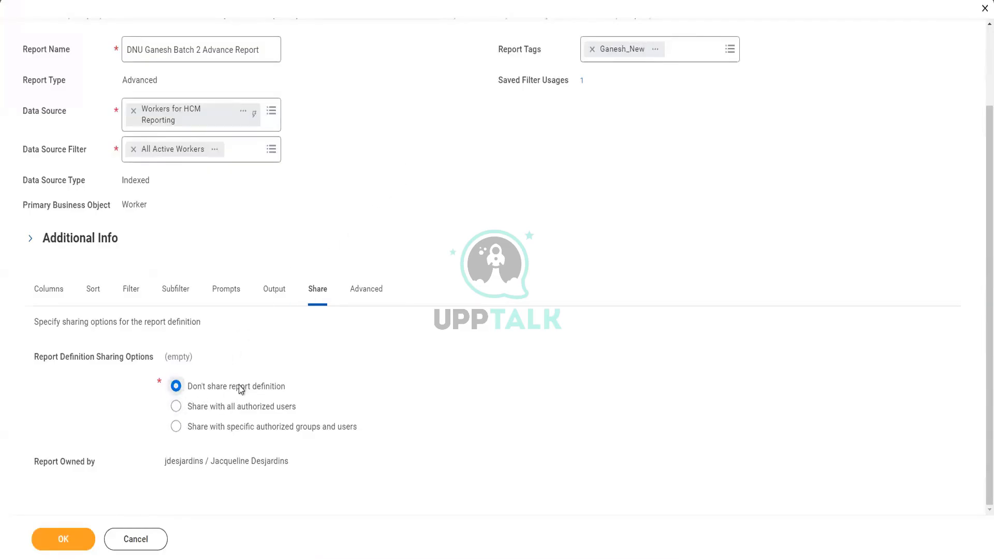
left_click_drag(197, 386, 287, 388)
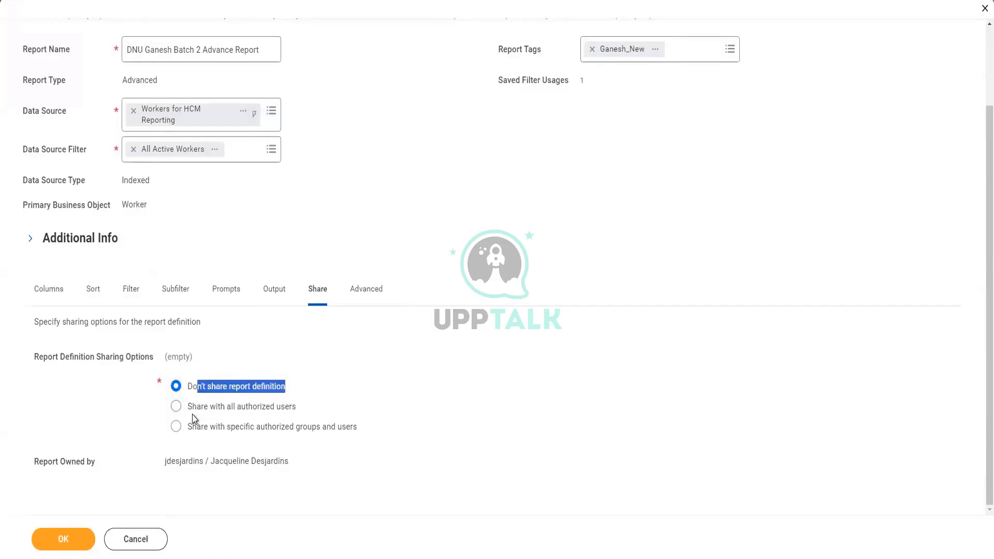
left_click_drag(191, 407, 299, 408)
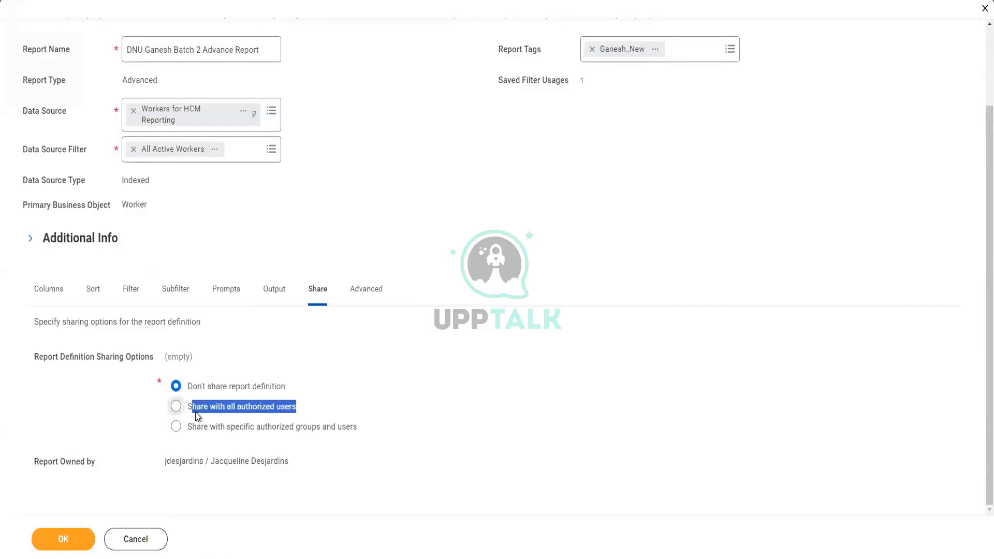
- Set the report definition sharing to Share with all authorized users
left_click(176, 406)
left_click(301, 408)
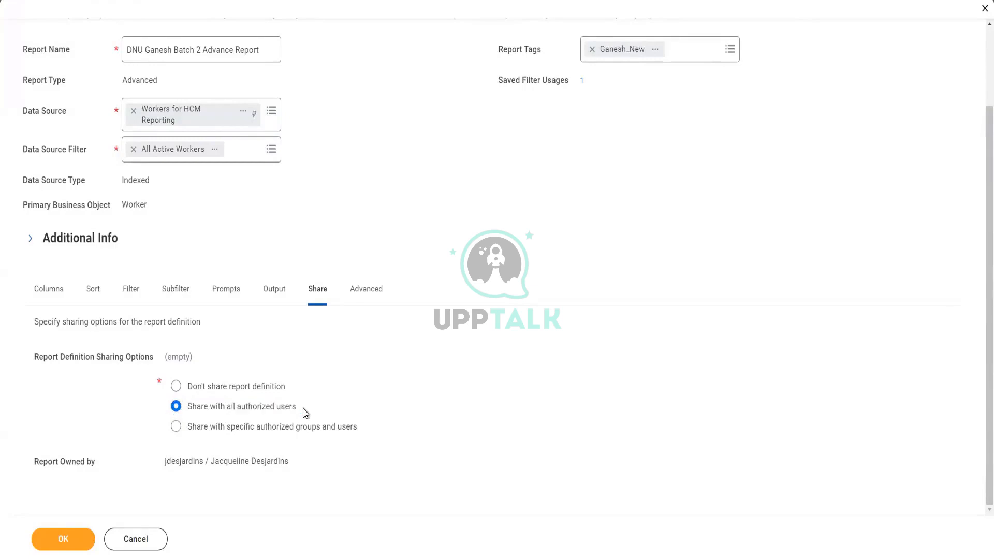
left_click_drag(303, 409, 179, 412)
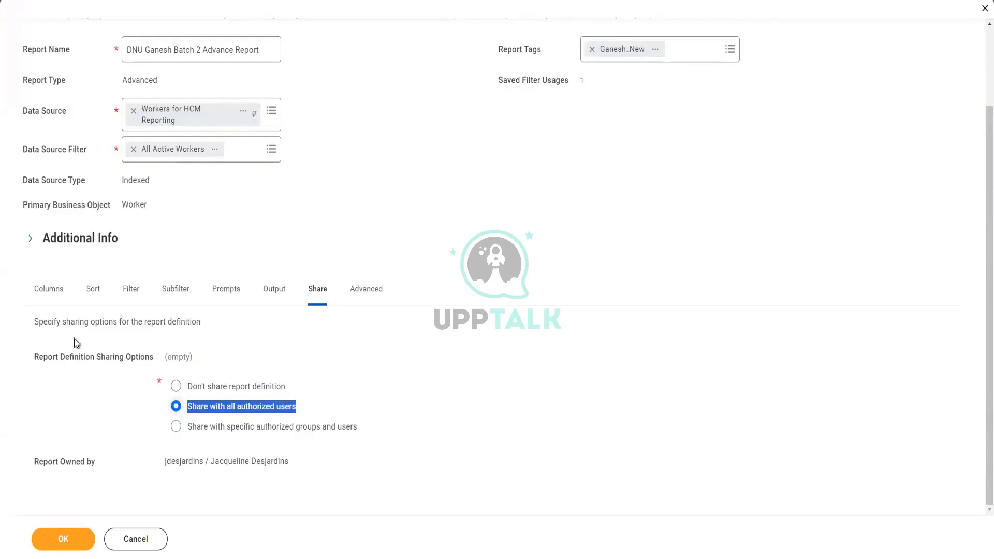
- Review the business objects and fields in the report's columns table
left_click(53, 299)
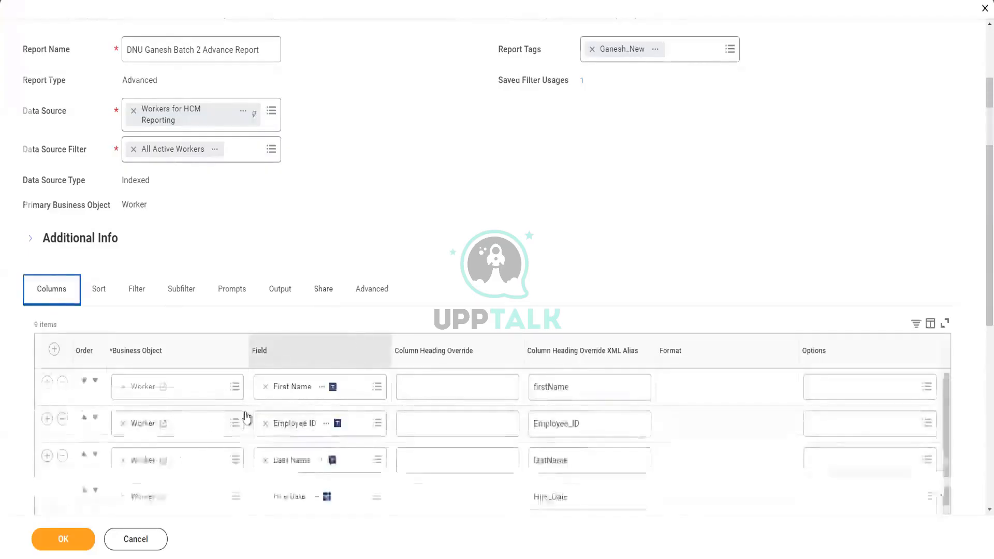
scroll(246, 412, "down", 5)
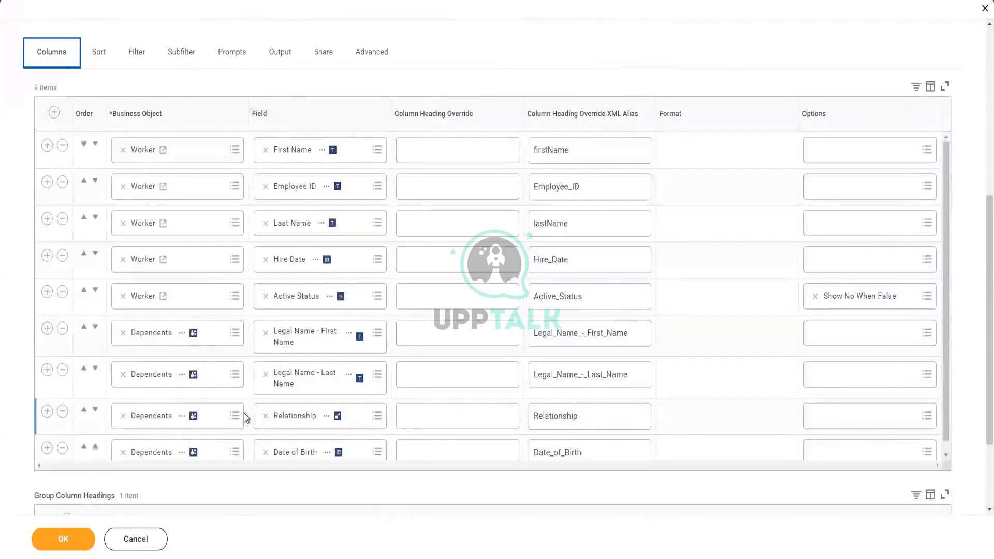
scroll(155, 269, "up", 4)
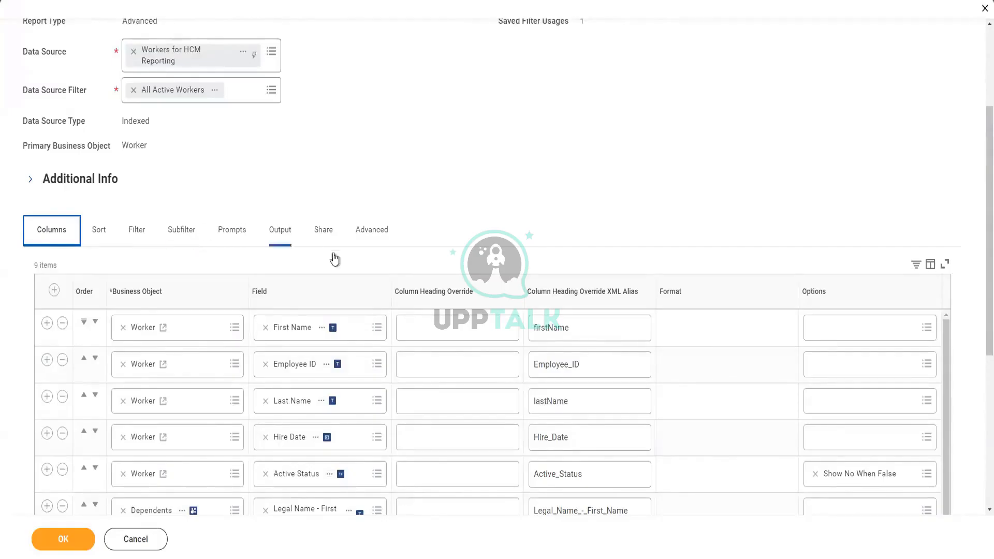
- Return to the sharing options and set the report definition to Share with specific authorized groups and users
left_click(319, 233)
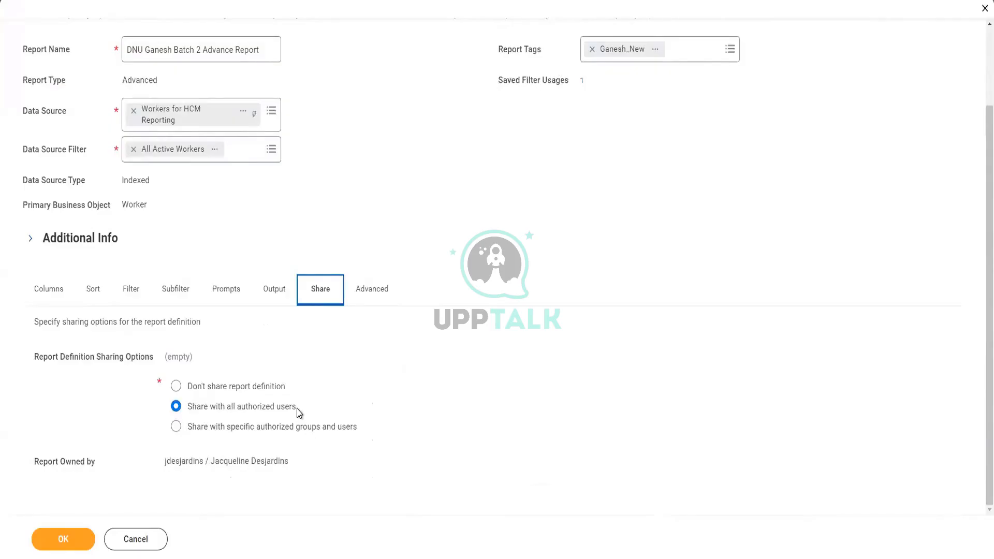
left_click(250, 430)
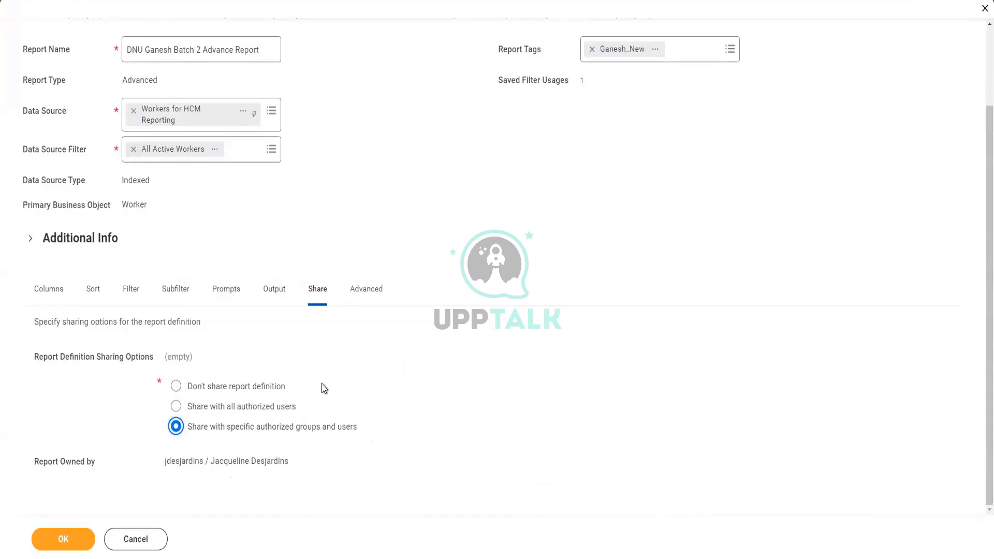
left_click(482, 375)
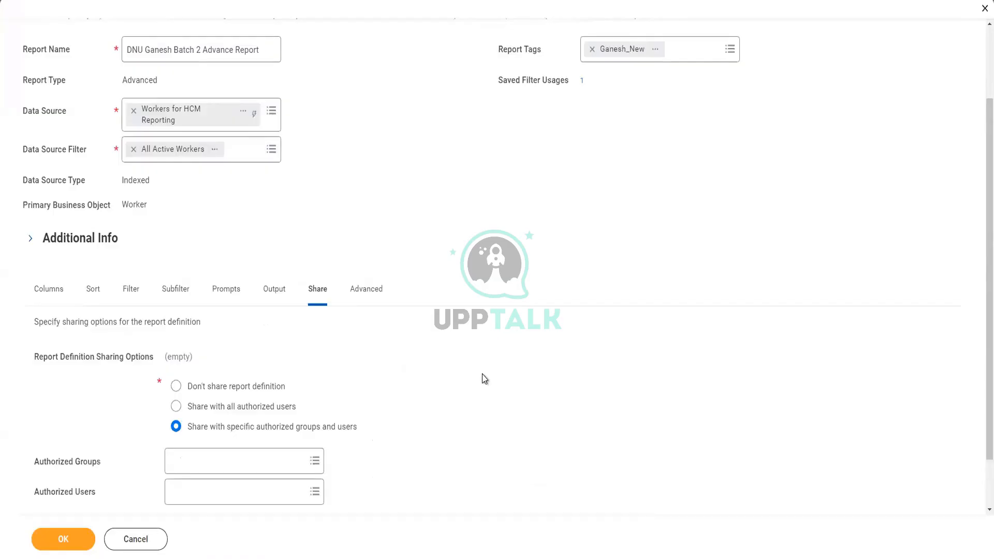
- Add the HR Administrator security group to the report definition's authorized groups
scroll(508, 355, "down", 1)
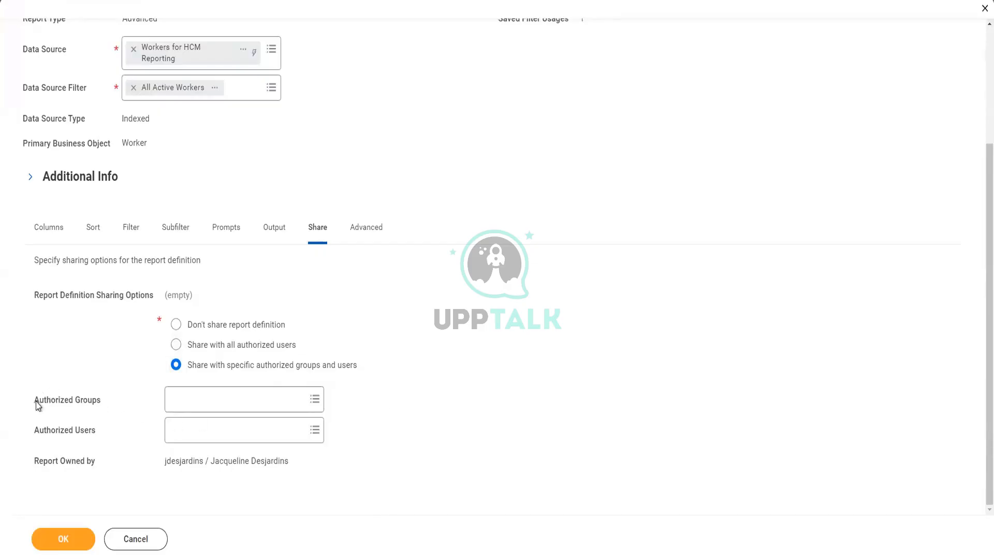
triple_click(68, 405)
left_click_drag(35, 431, 98, 433)
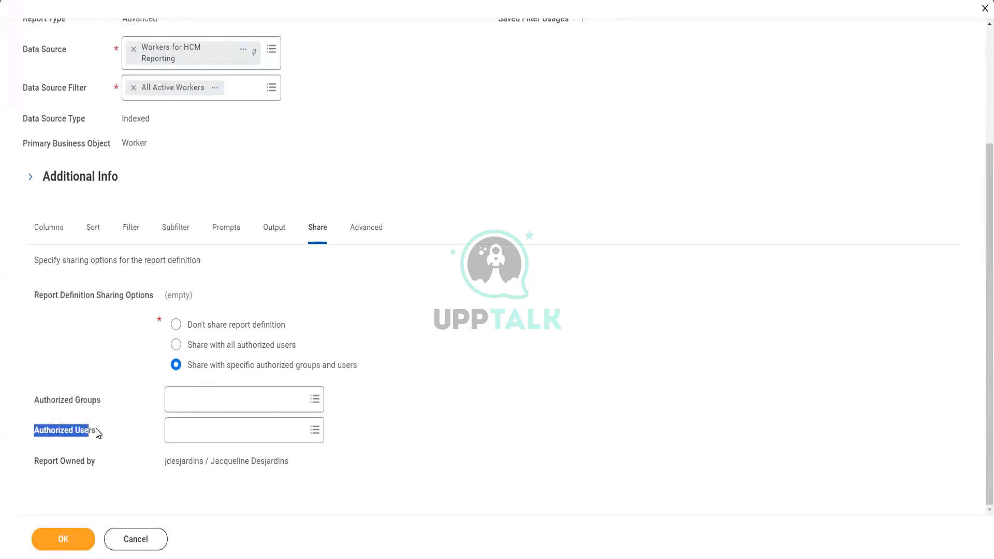
left_click_drag(60, 407, 102, 409)
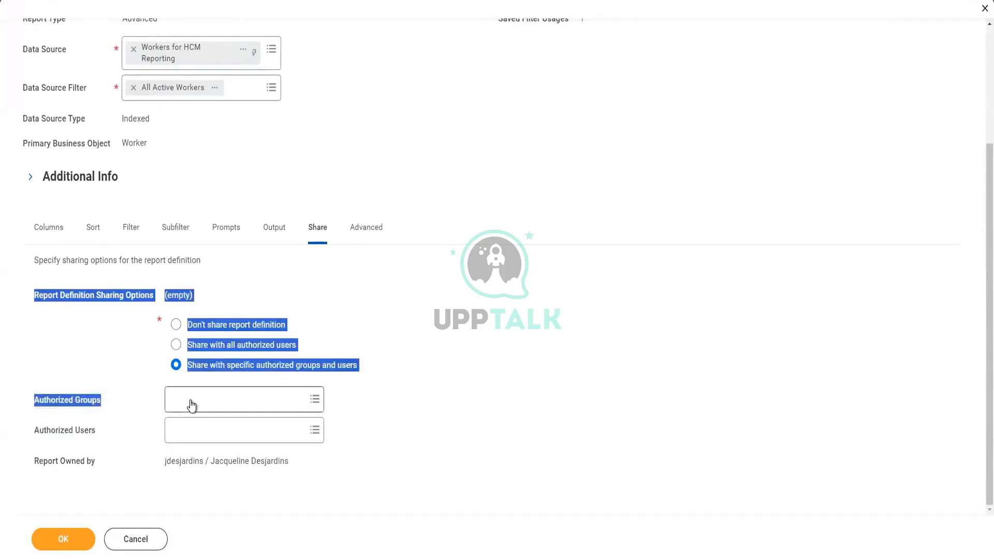
left_click(406, 419)
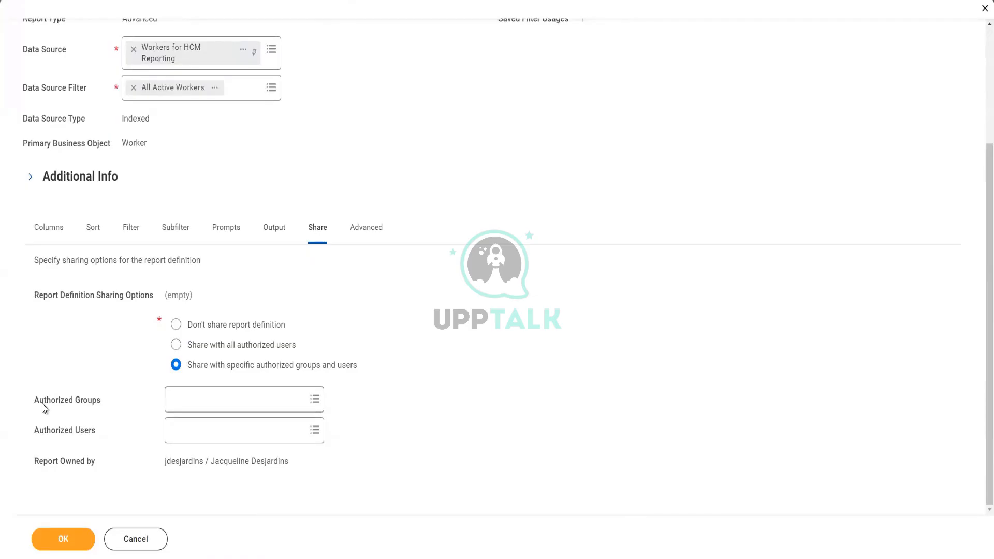
left_click(189, 407)
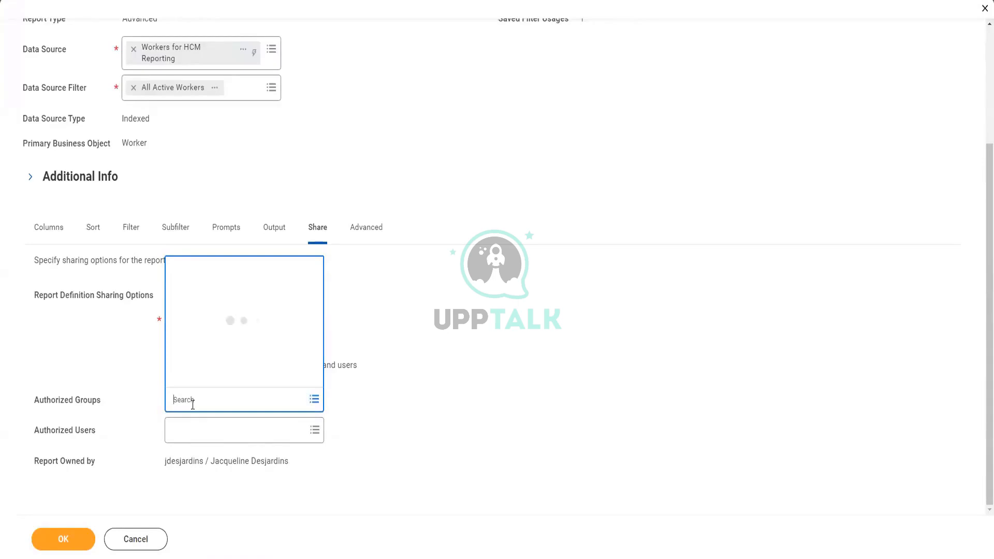
type("Hr Admin")
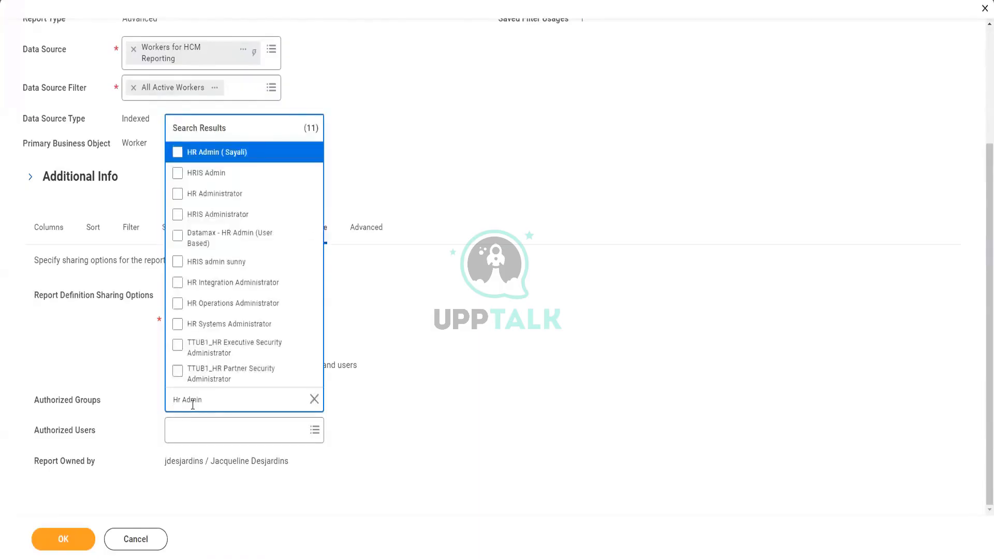
left_click(221, 195)
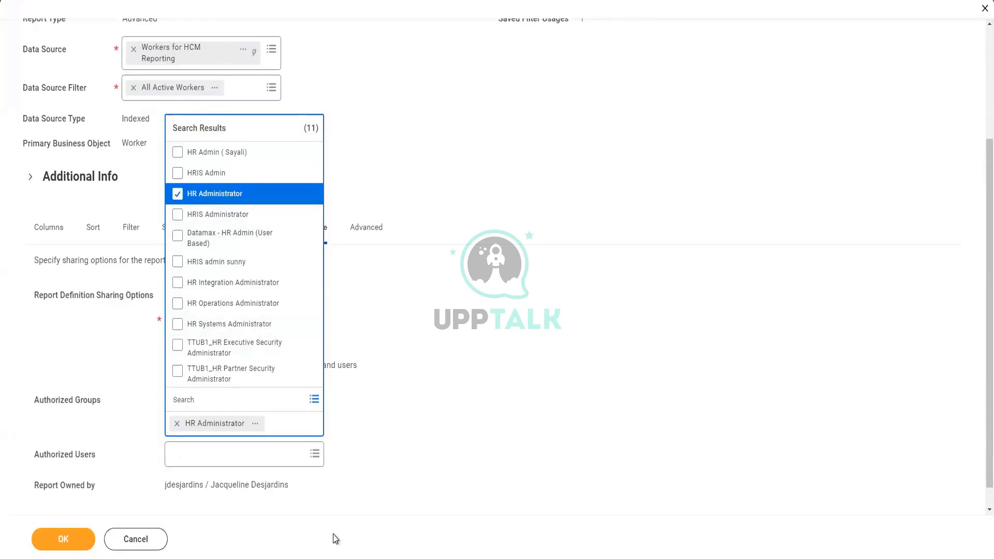
left_click(456, 397)
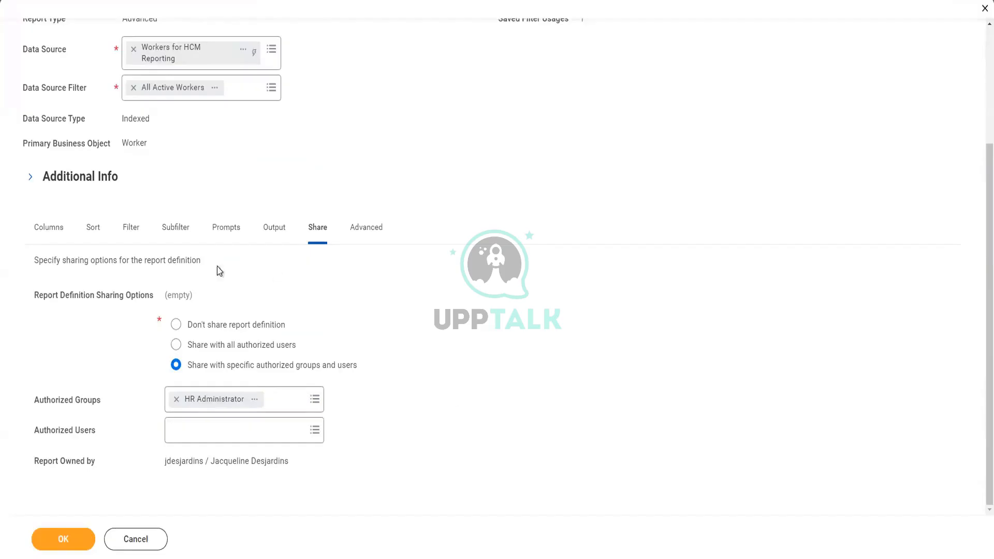
- Look up a worker by username for the report definition's authorized users
left_click_drag(37, 439, 91, 440)
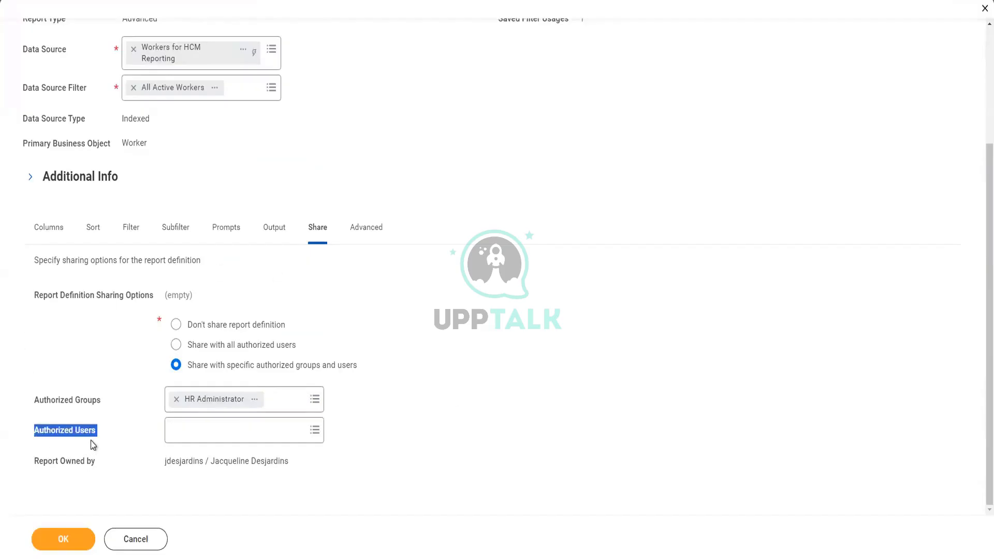
left_click(192, 430)
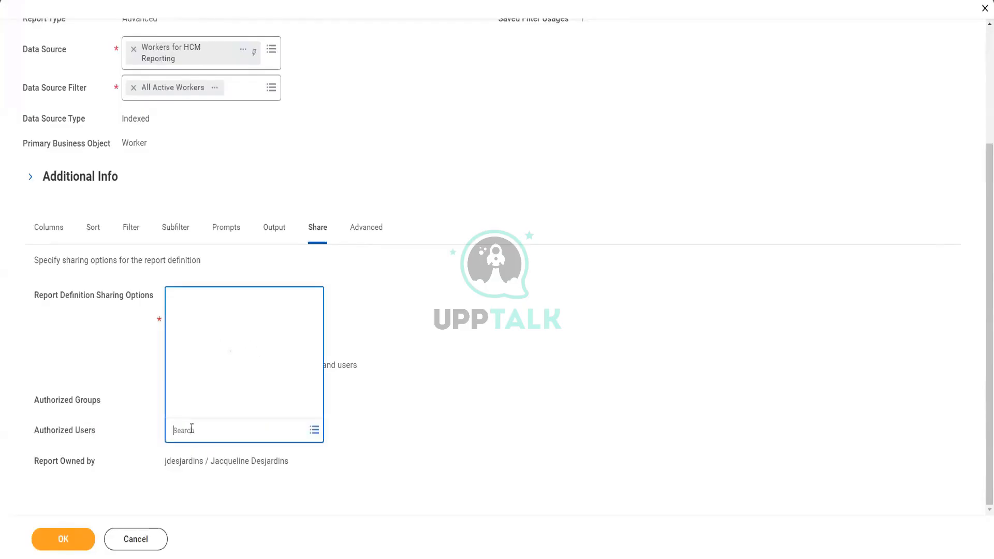
type("lmcne")
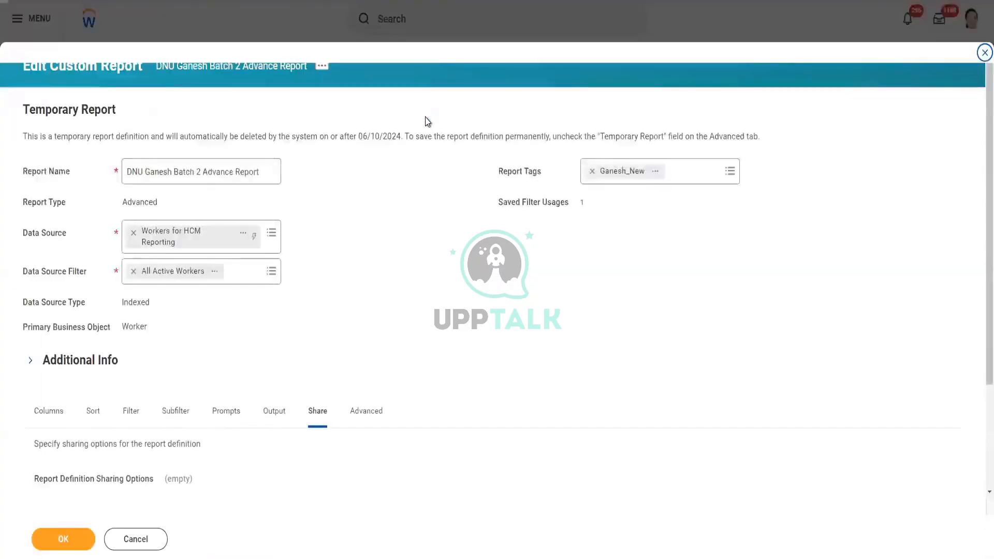
- Share the report definition with specific authorized groups and users, adding the worker as an authorized user
scroll(352, 355, "down", 3)
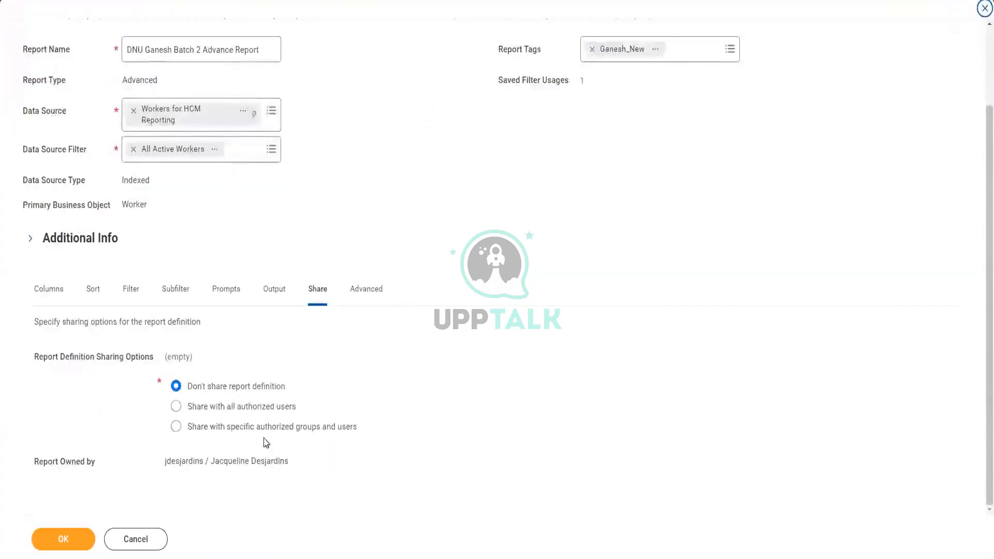
left_click(248, 427)
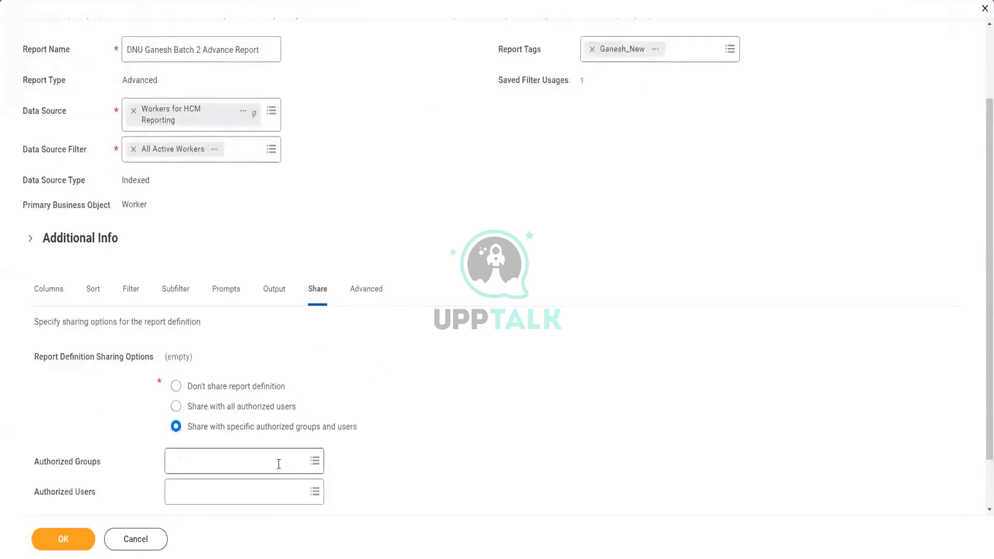
scroll(278, 464, "down", 1)
left_click(242, 429)
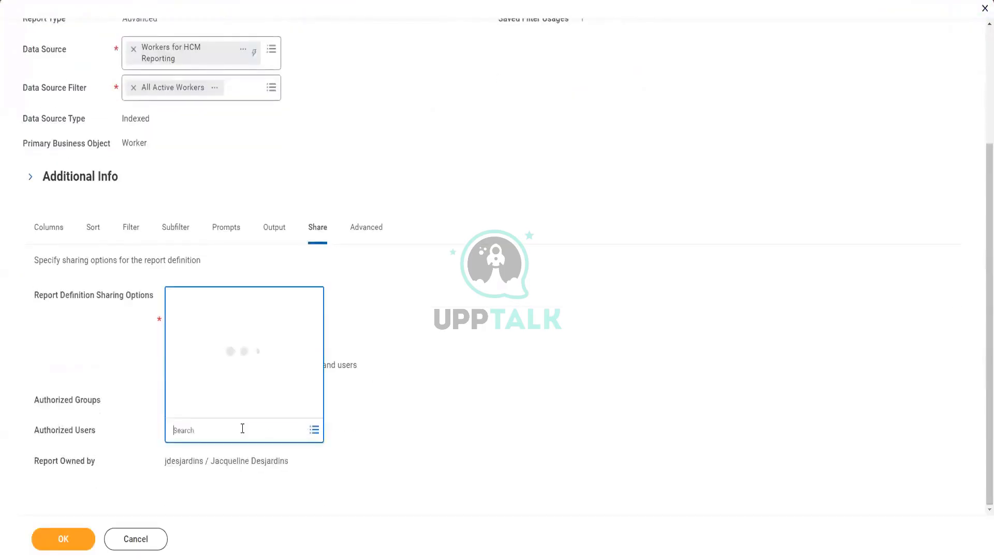
type("logan mc")
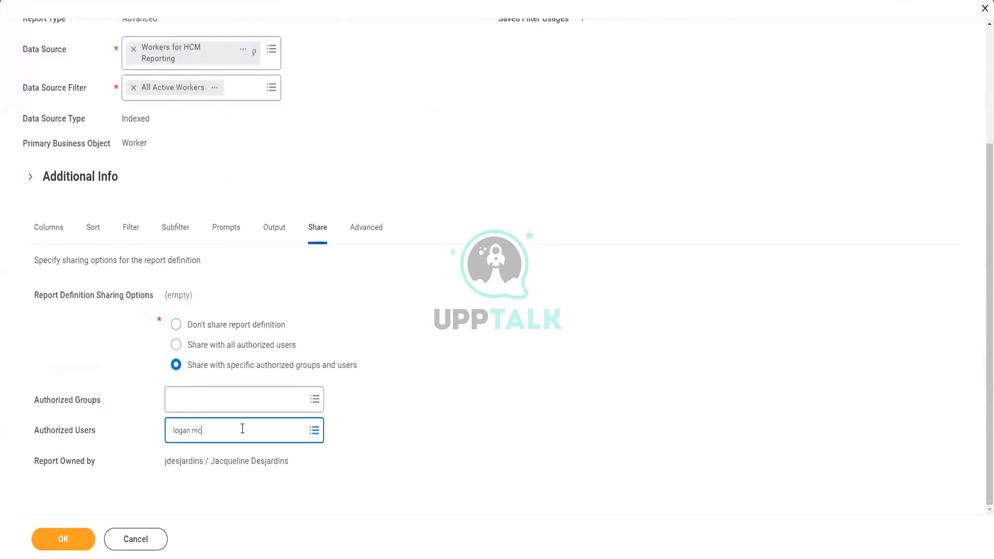
key("Return")
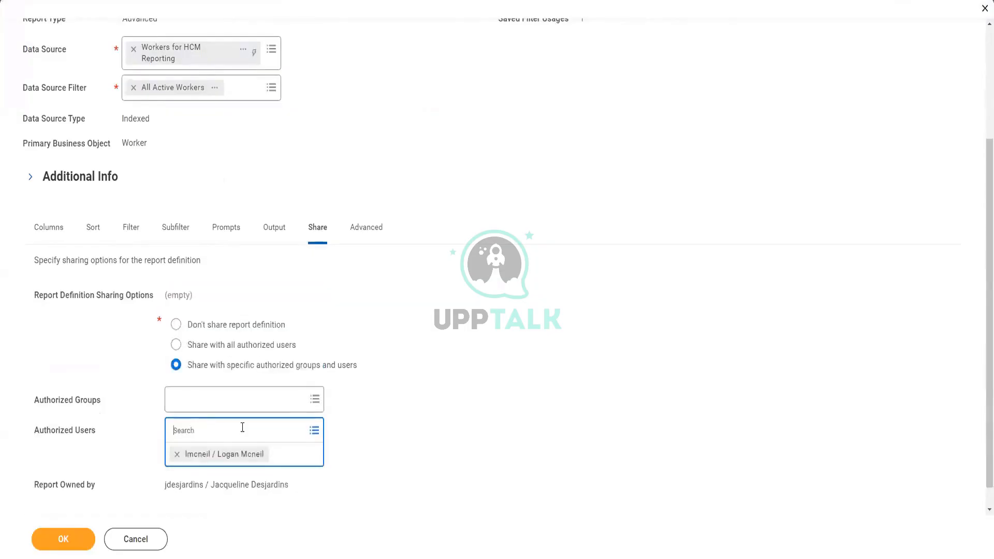
left_click(412, 414)
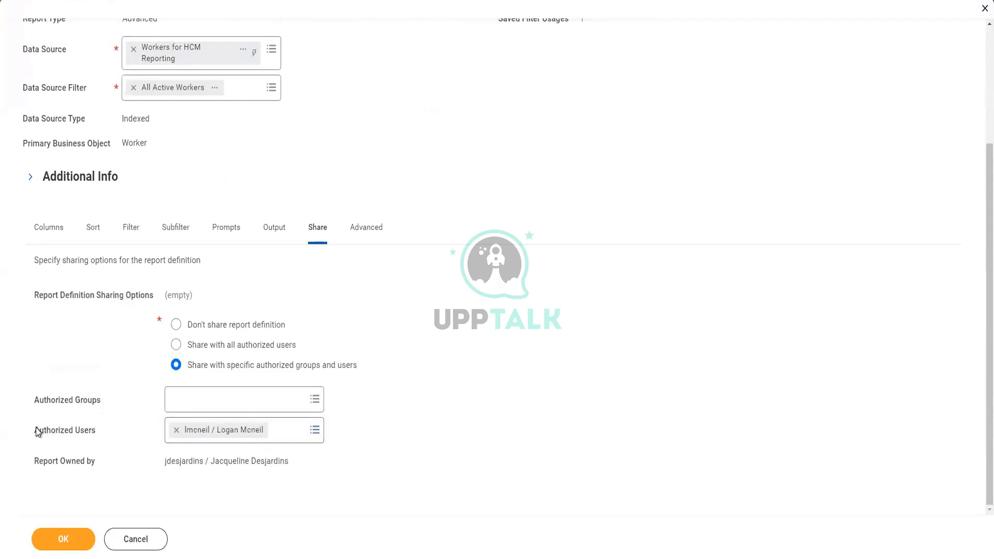
left_click_drag(37, 432, 102, 440)
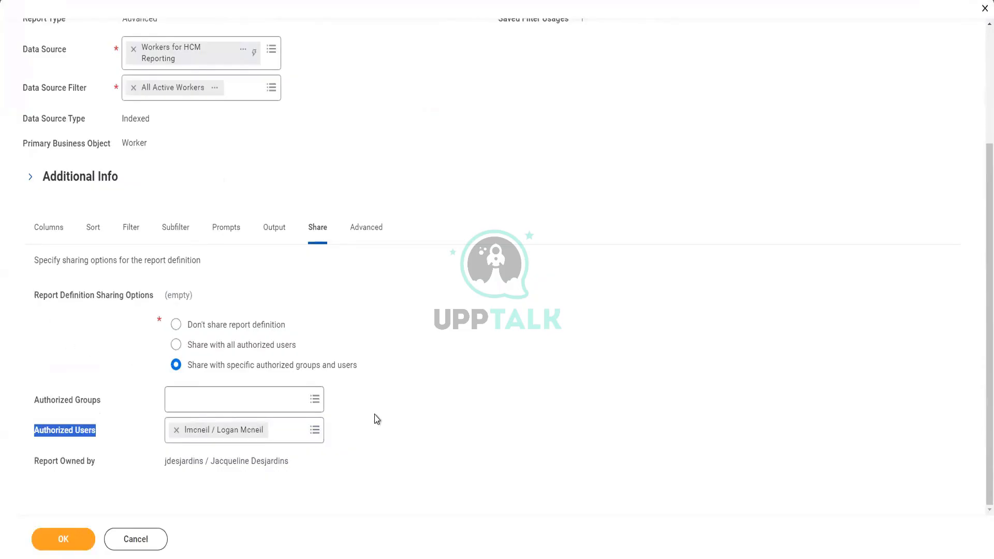
scroll(356, 360, "up", 3)
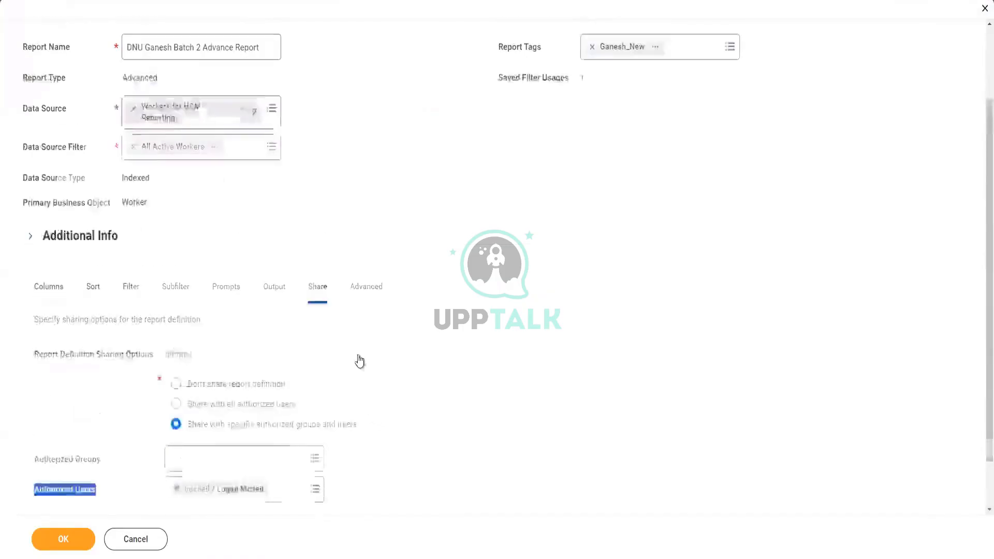
scroll(360, 361, "down", 3)
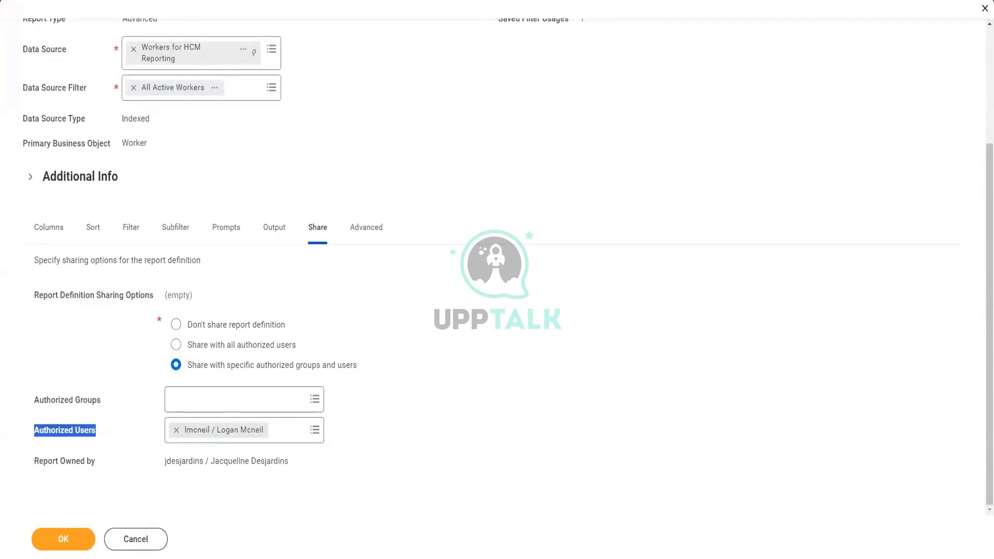
- Switch to the View Data Source page, cancel its pending request and open the Start Proxy task
left_click(394, 1)
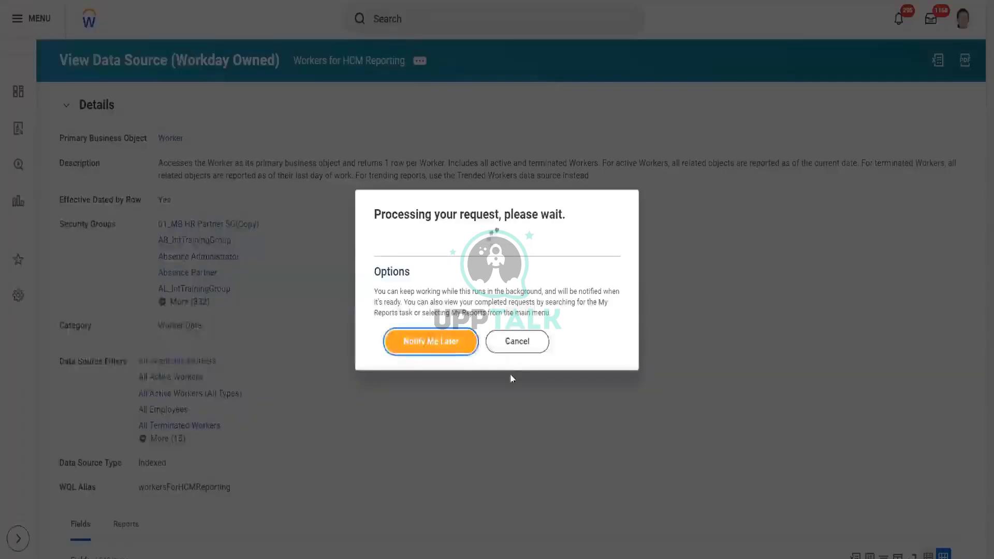
left_click(527, 347)
left_click(424, 20)
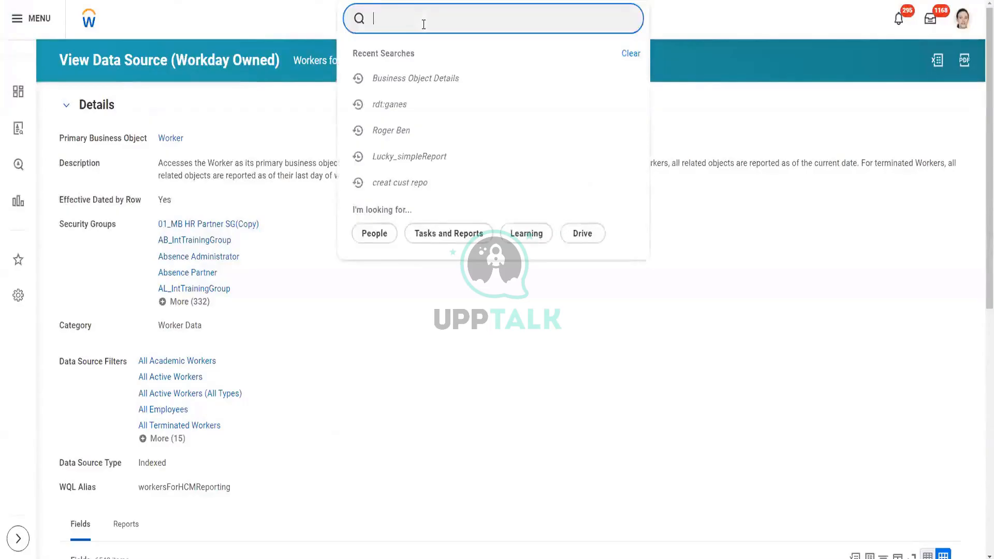
type("start")
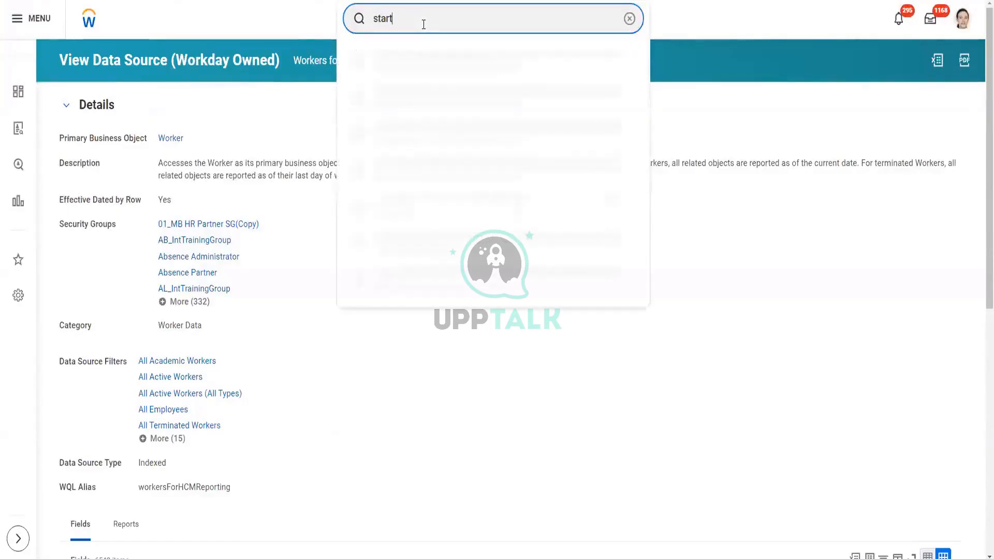
type(" pro")
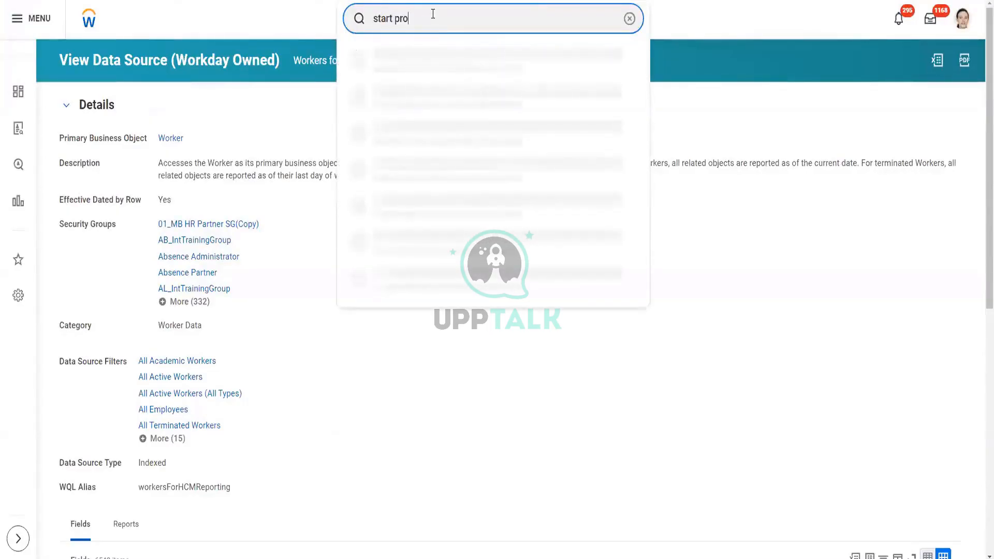
left_click(421, 61)
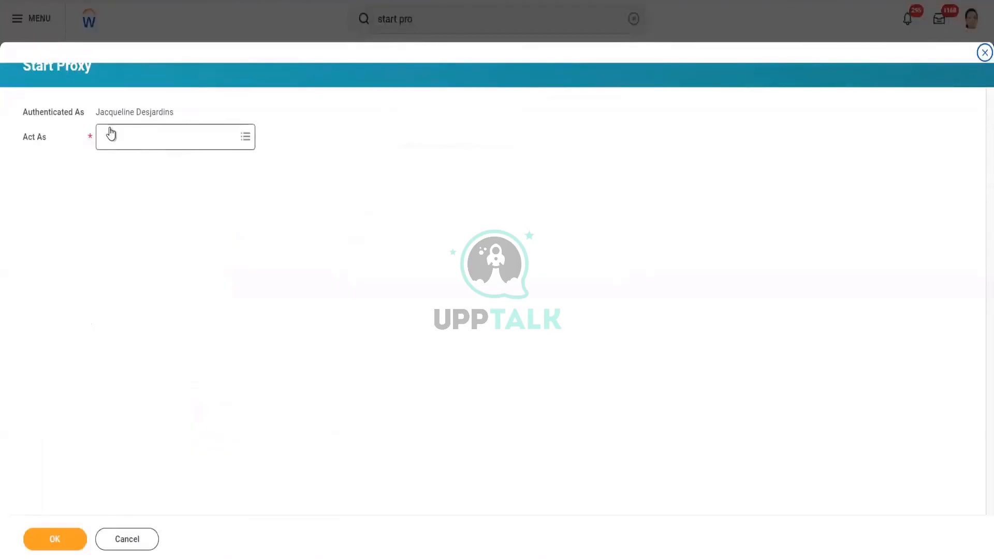
- Start a proxy session acting as the worker added to the report's authorized users
left_click_drag(64, 113, 150, 115)
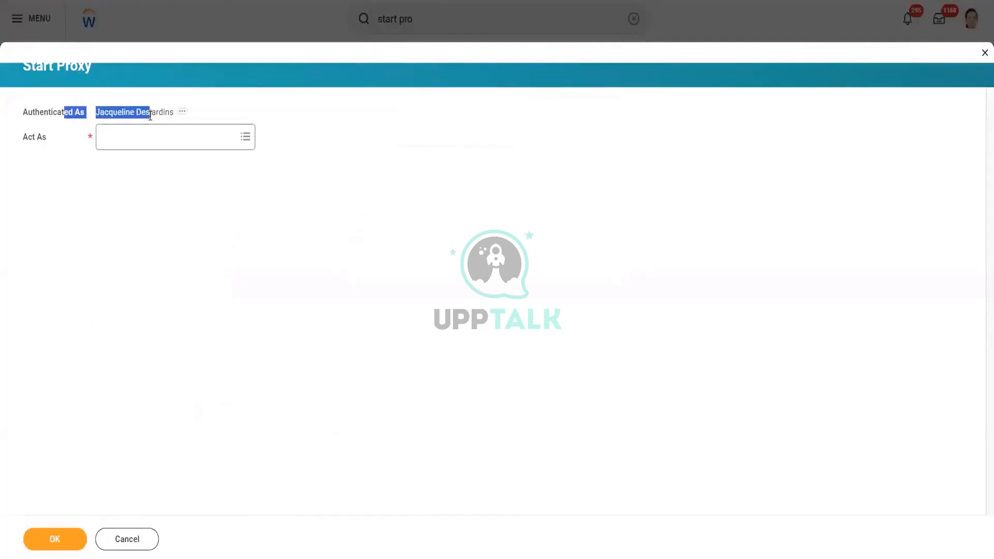
left_click(122, 177)
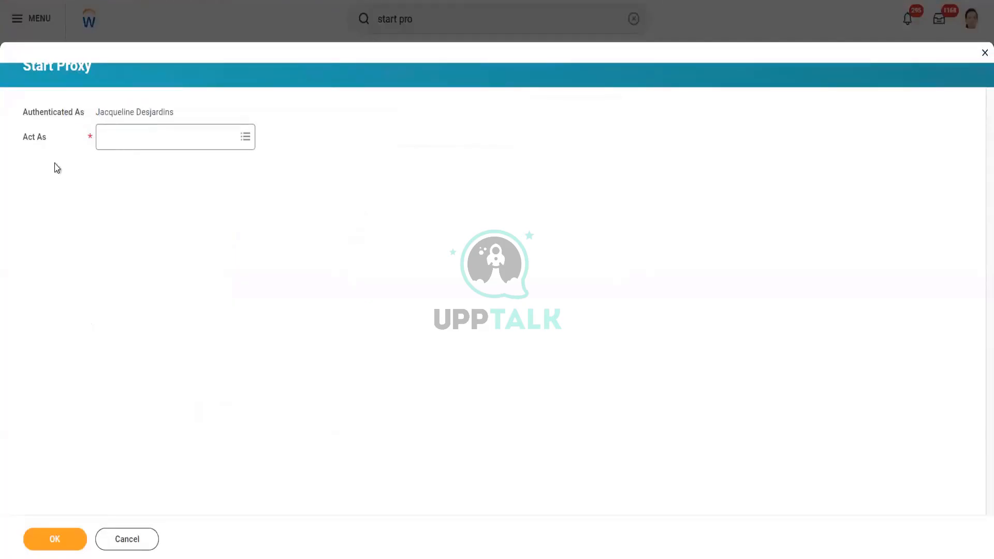
left_click(118, 139)
type("l")
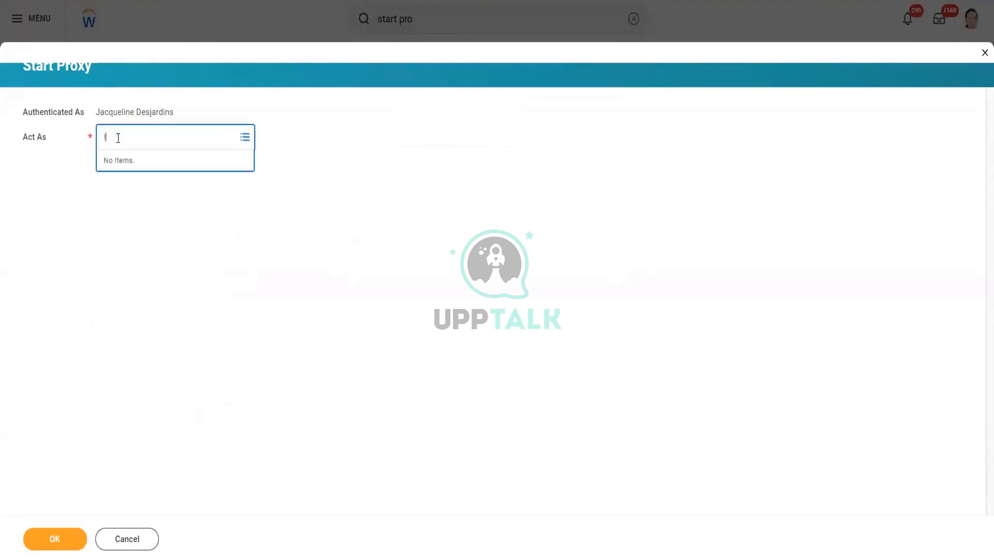
type("ogan mc")
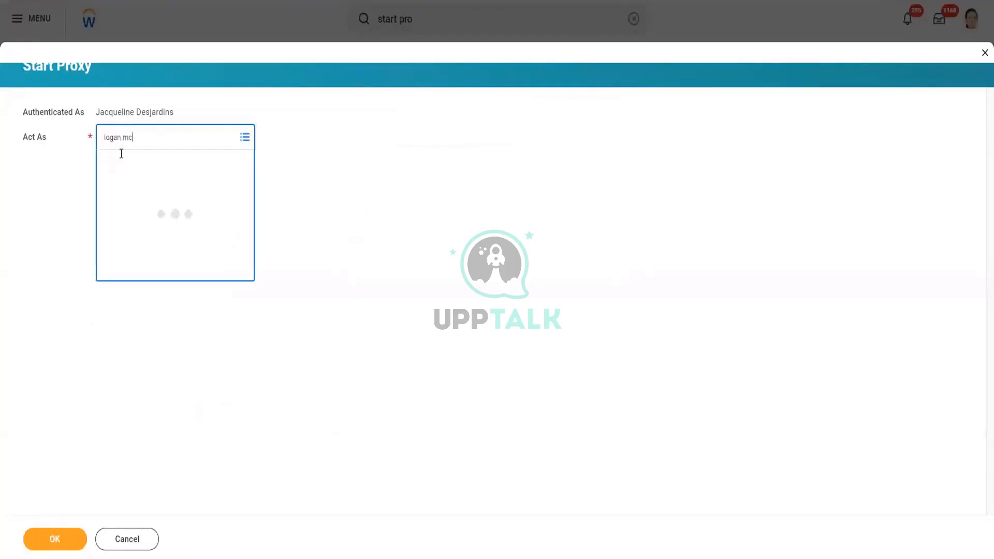
left_click(55, 541)
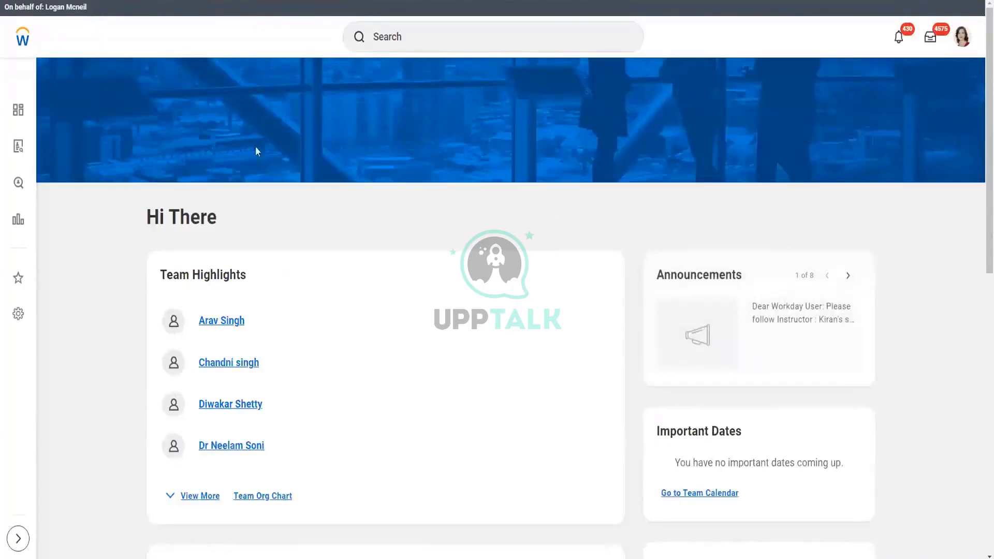
- Search for the shared report definition using the rdt: prefix and the beginning of the creator's name in its title
scroll(256, 150, "down", 9)
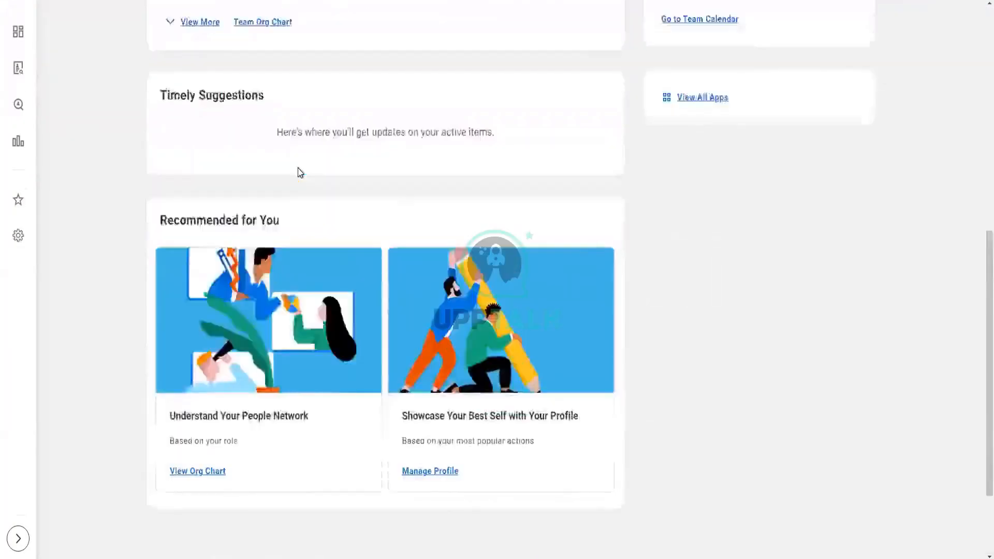
scroll(300, 172, "up", 9)
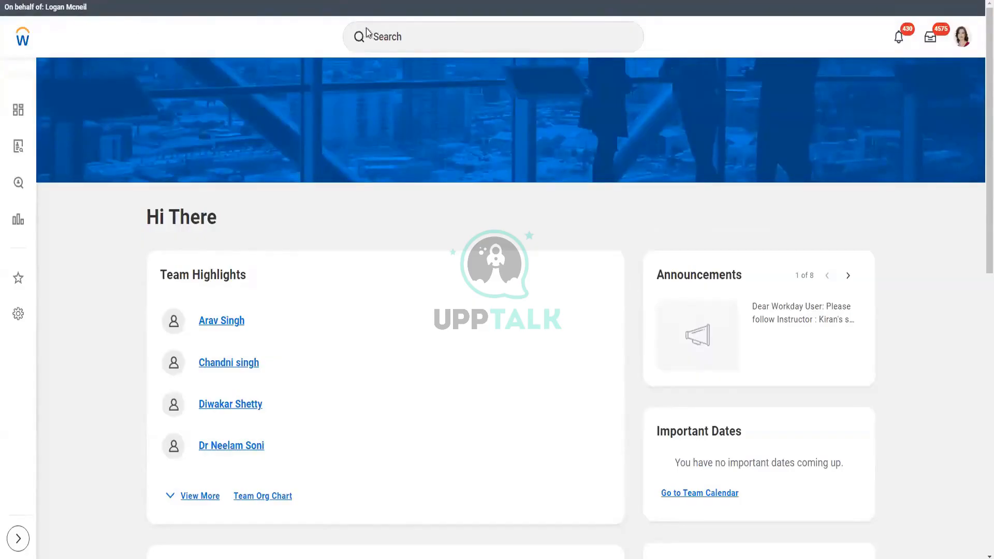
left_click(388, 38)
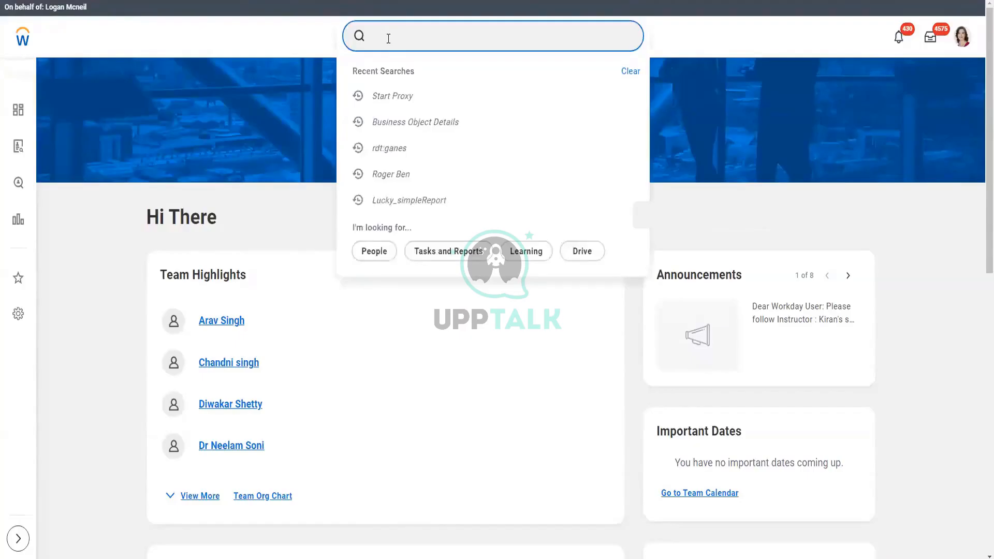
type("rdt:")
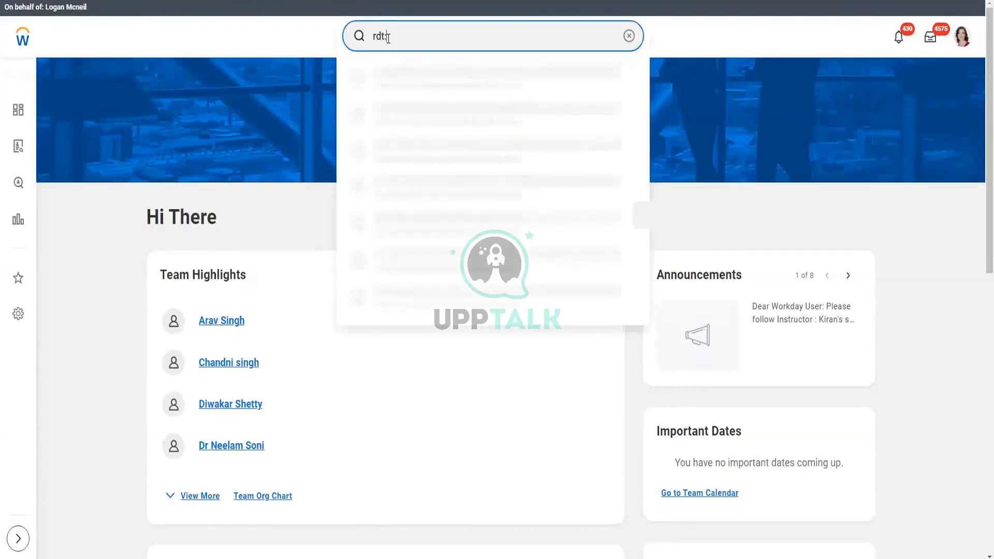
type("ganes")
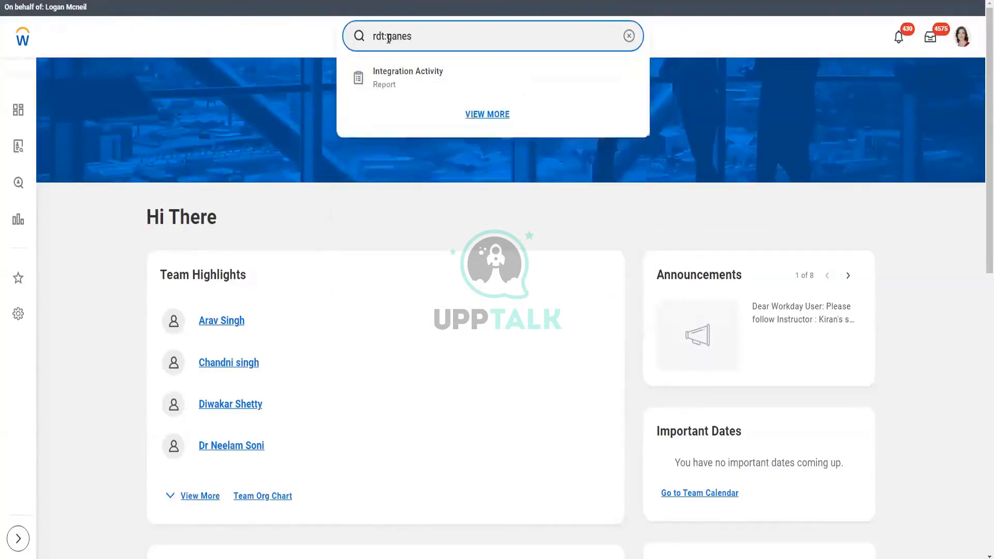
- Show the full search results and examine every category for the shared report definition
left_click(491, 118)
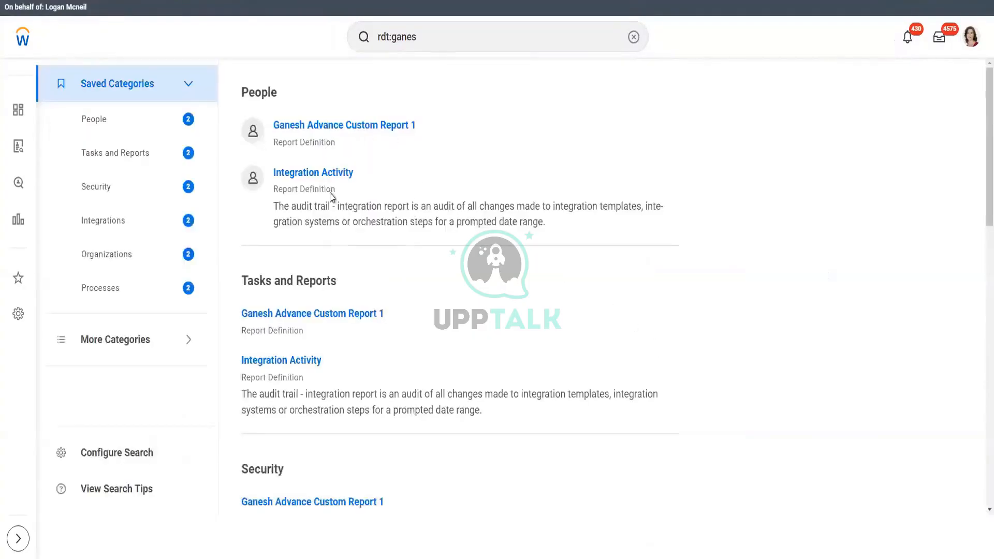
scroll(323, 482, "down", 5)
scroll(323, 482, "down", 9)
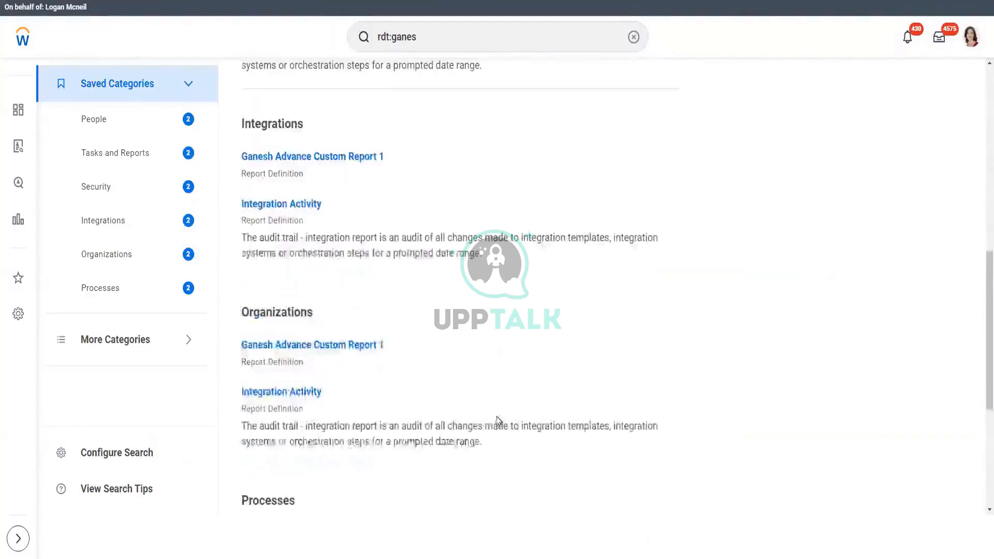
scroll(382, 326, "up", 7)
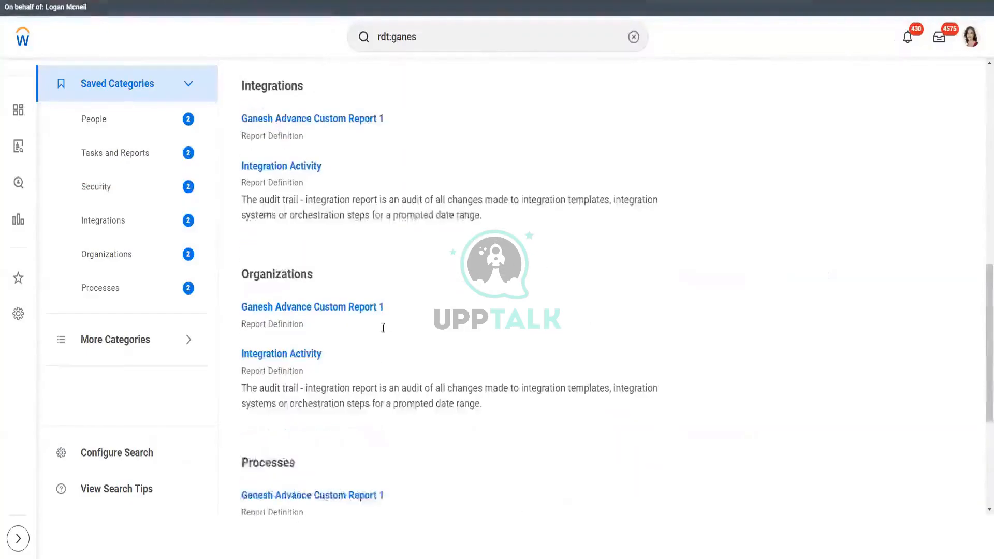
scroll(386, 318, "down", 1)
scroll(387, 318, "down", 6)
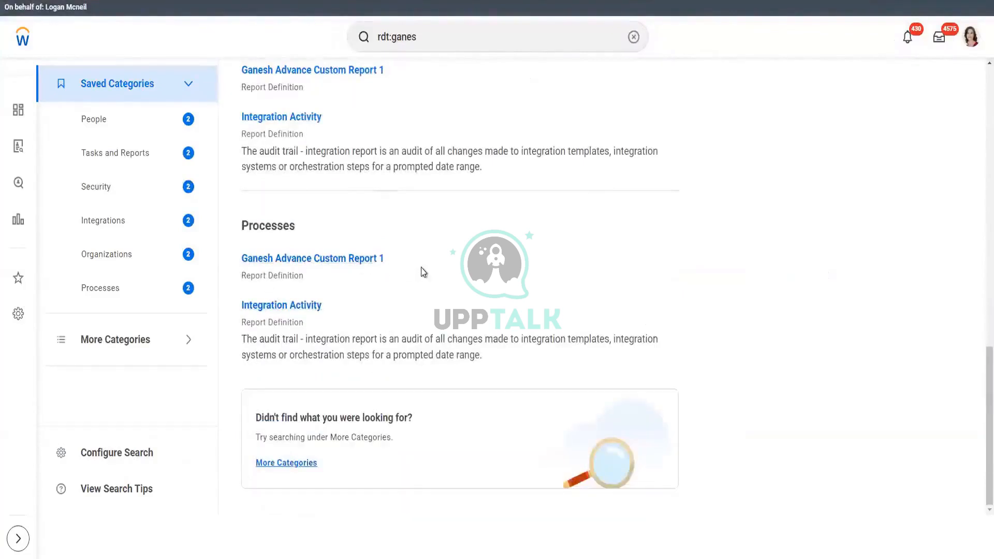
scroll(424, 272, "up", 3)
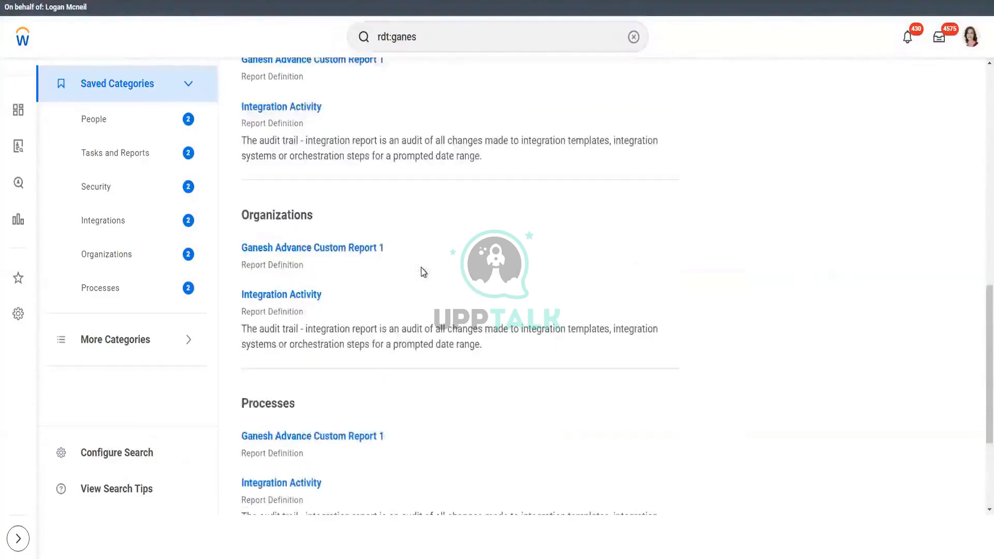
scroll(423, 272, "up", 3)
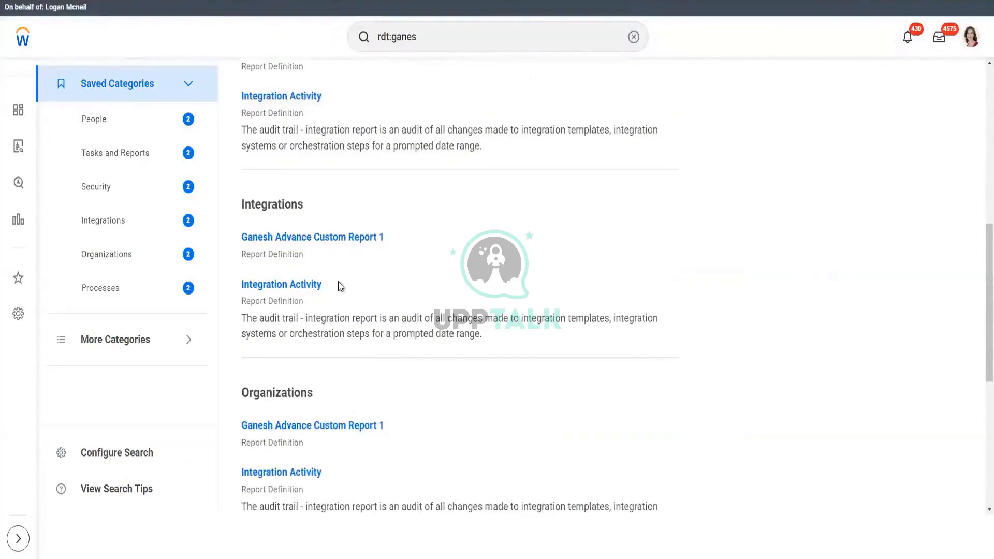
scroll(358, 308, "up", 3)
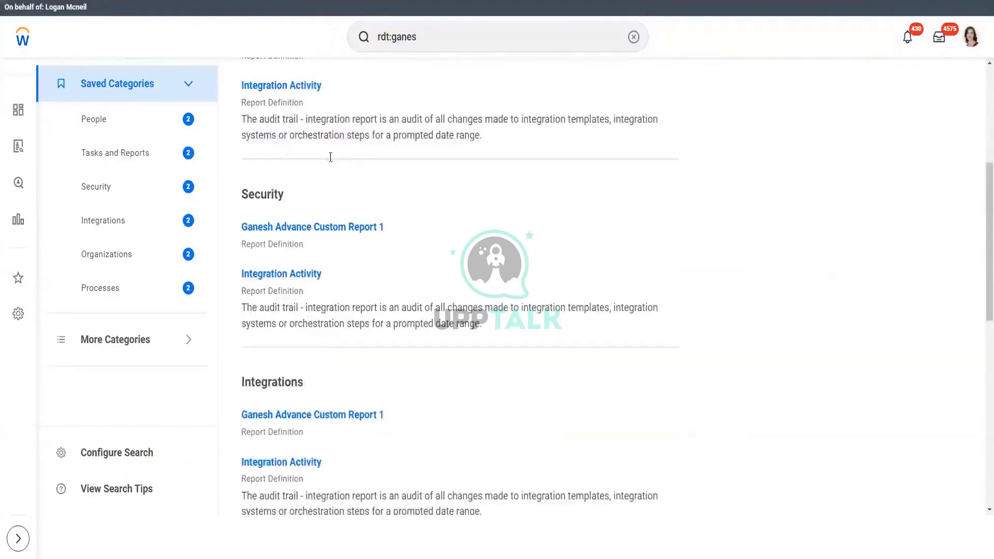
scroll(328, 167, "up", 3)
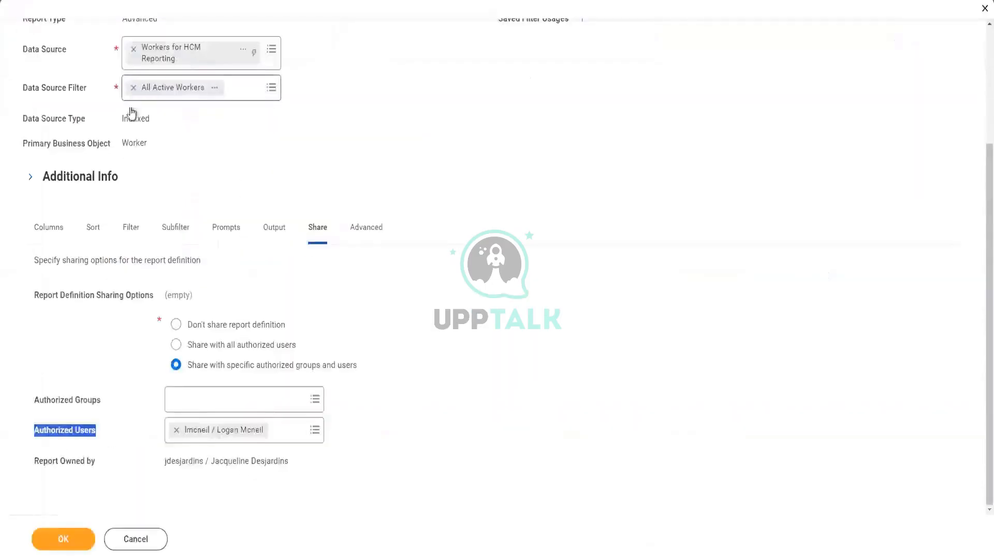
- Copy the report's full name from its Edit Custom Report page and search for it in the proxy session with the rdt: prefix
scroll(132, 113, "up", 3)
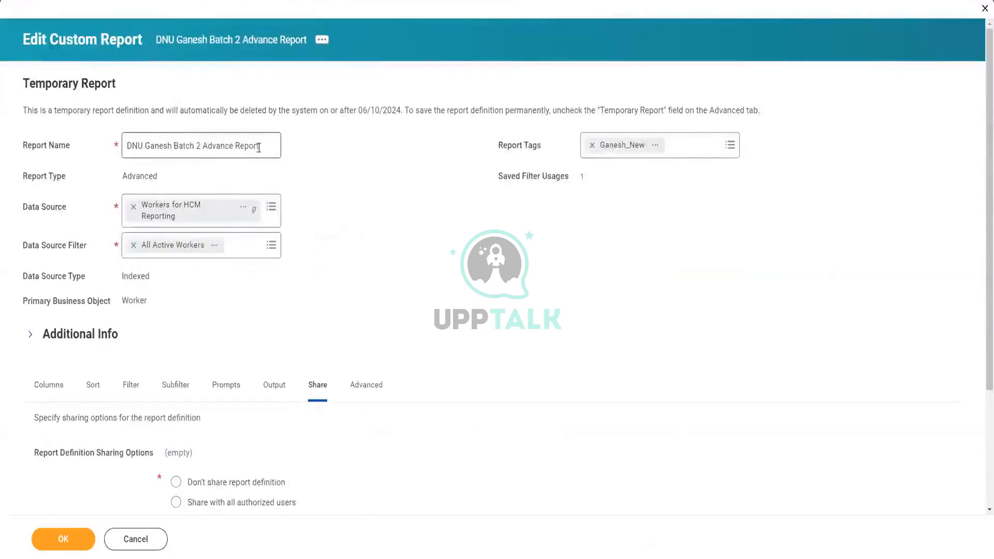
left_click_drag(256, 147, 95, 144)
key("ctrl+c")
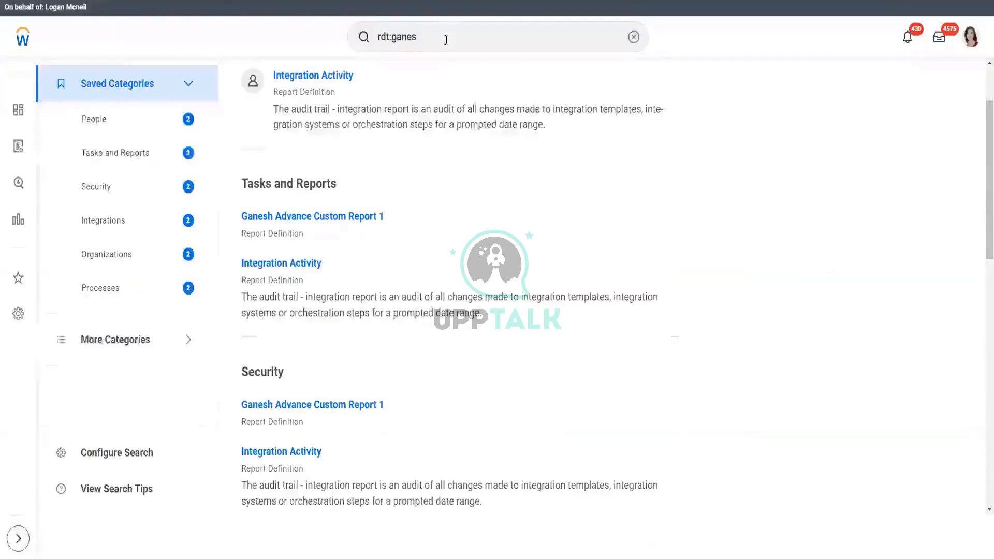
left_click(447, 40)
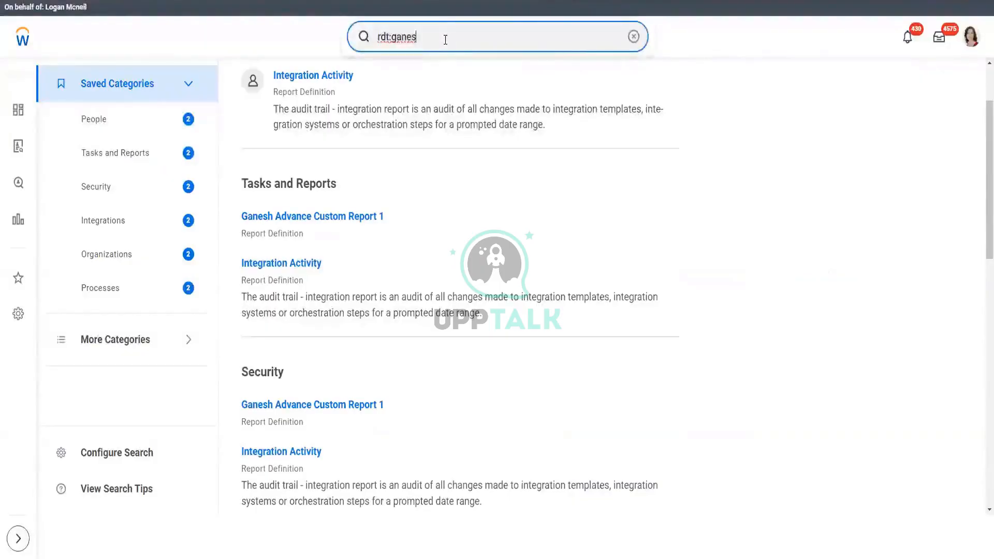
key("BackSpace")
key("BackSpace")
key("BackSpace")
key("BackSpace")
key("BackSpace")
key("ctrl+v")
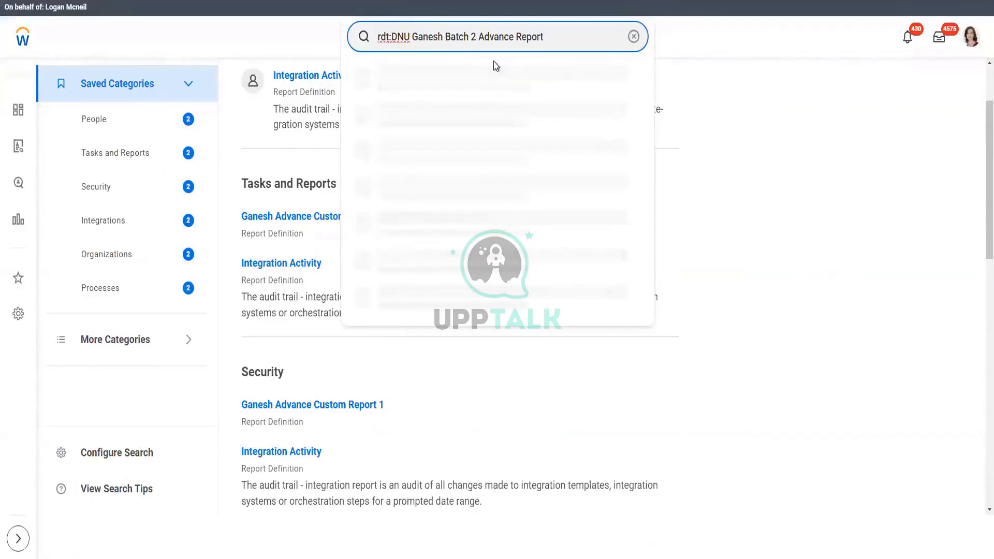
key("Return")
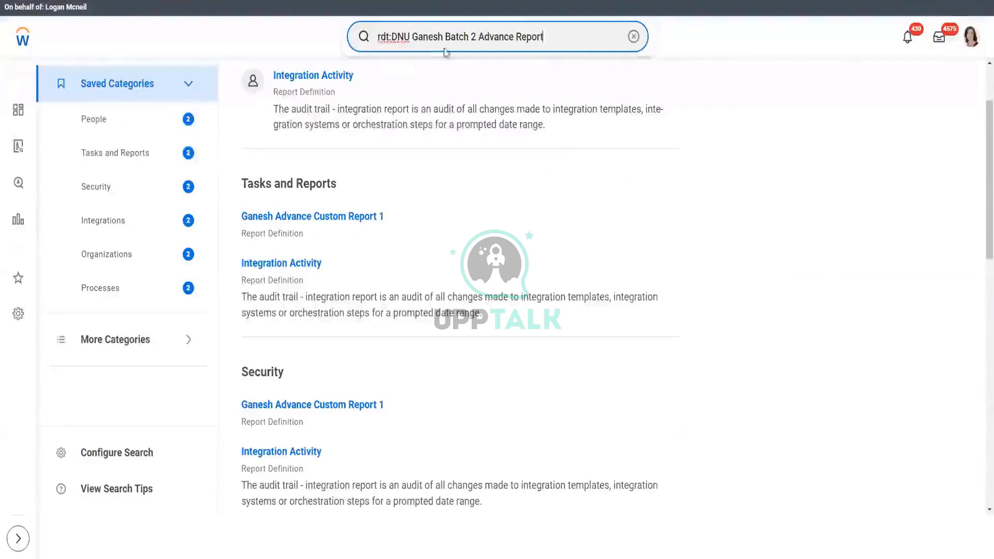
- Find the View Custom Report task and open the advanced custom report by its full name
left_click(556, 36)
left_click_drag(567, 36, 308, 35)
type("vie")
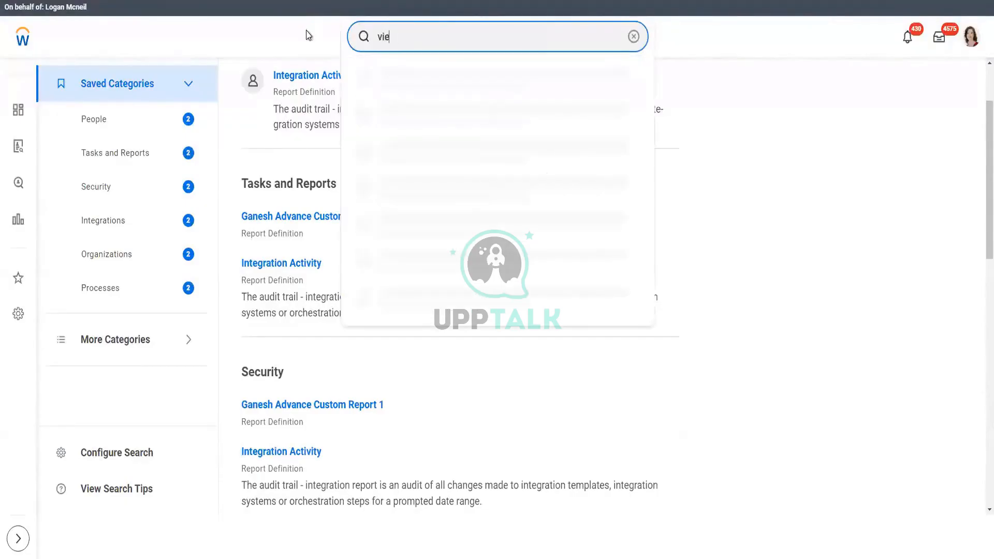
type("w cus rep")
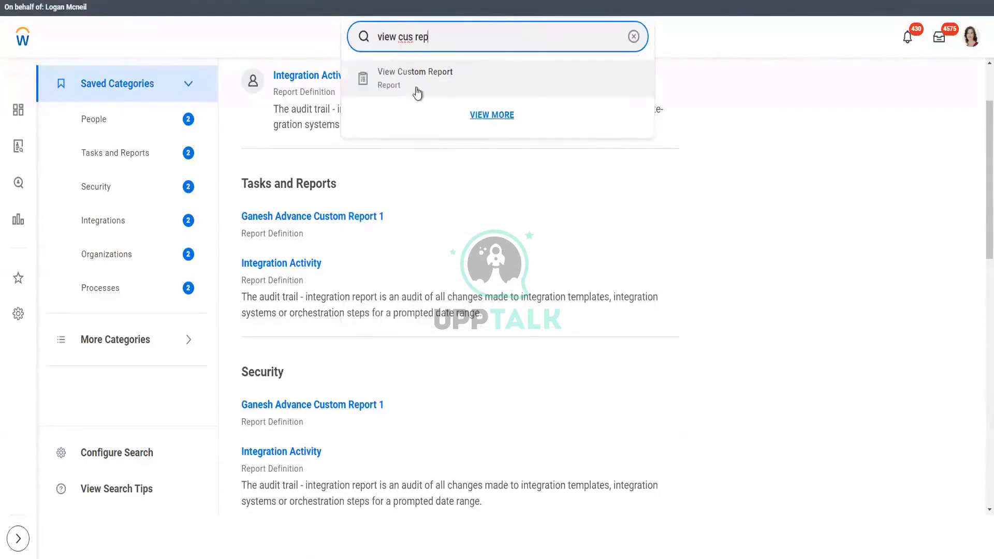
left_click(417, 90)
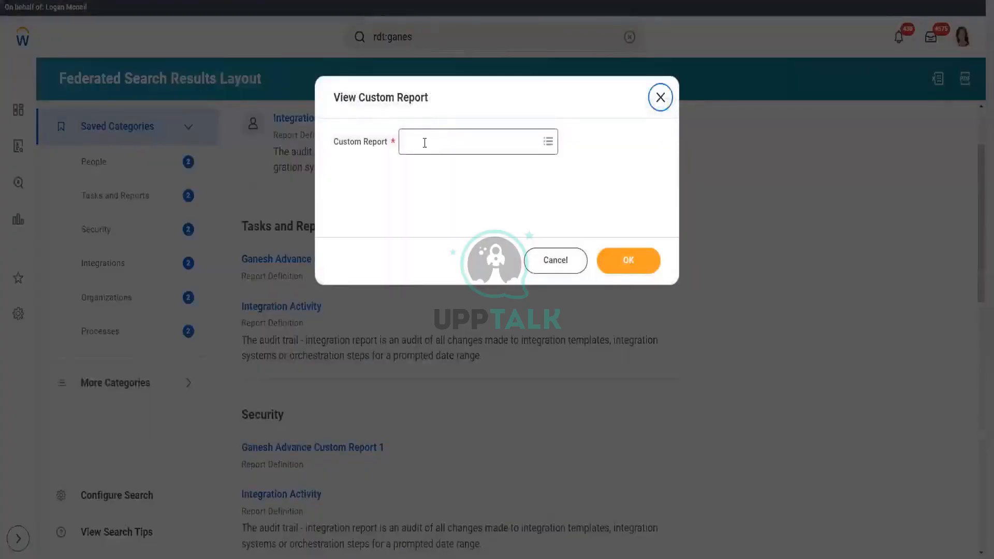
left_click(424, 143)
type("DNU Ganesh Batch 2 Advance Report")
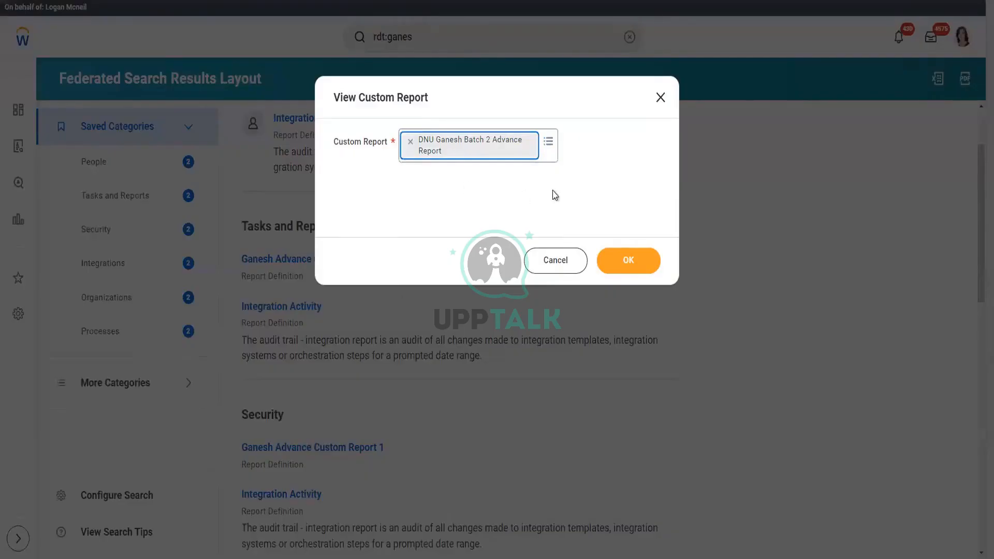
left_click(641, 268)
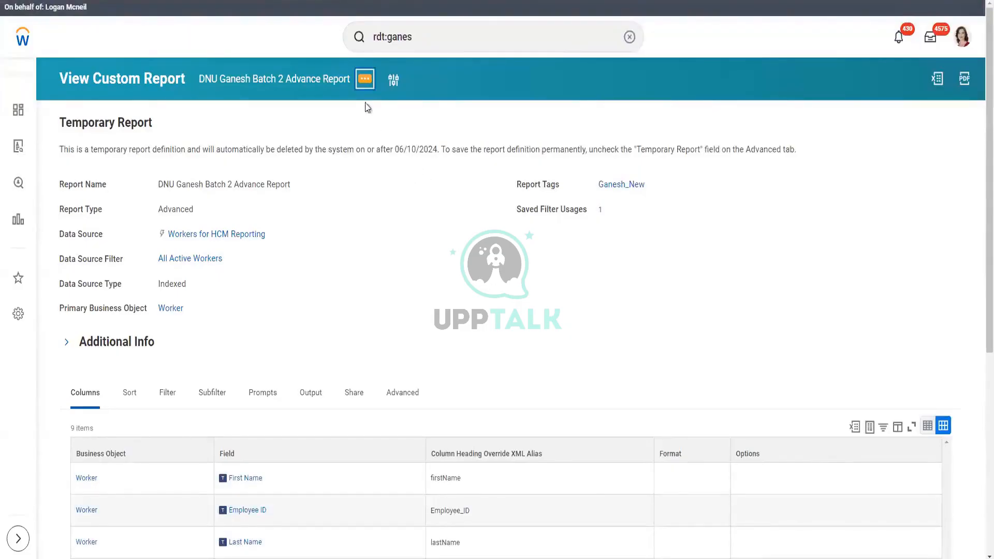
- Open the displayed custom report for editing from its related actions
left_click(369, 82)
mouse_move(426, 123)
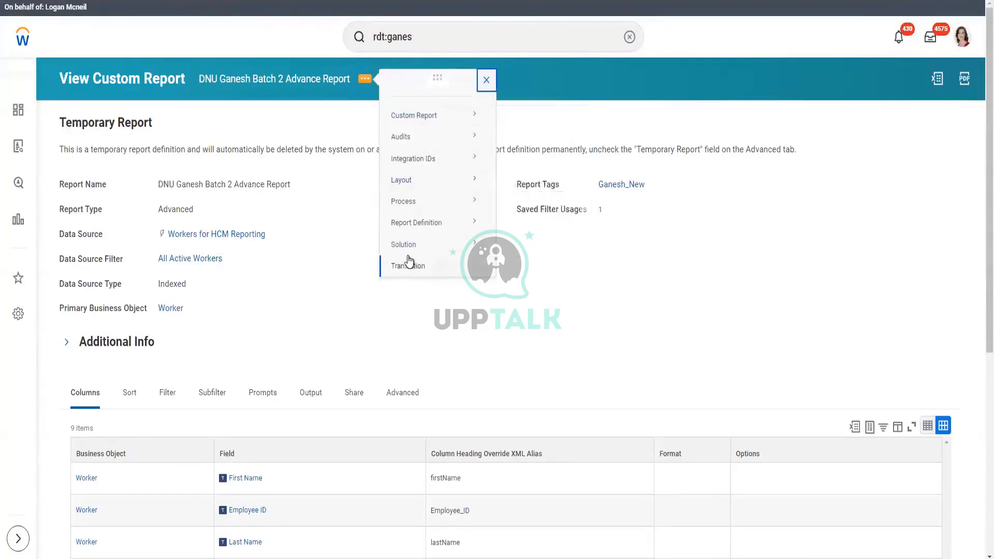
mouse_move(404, 235)
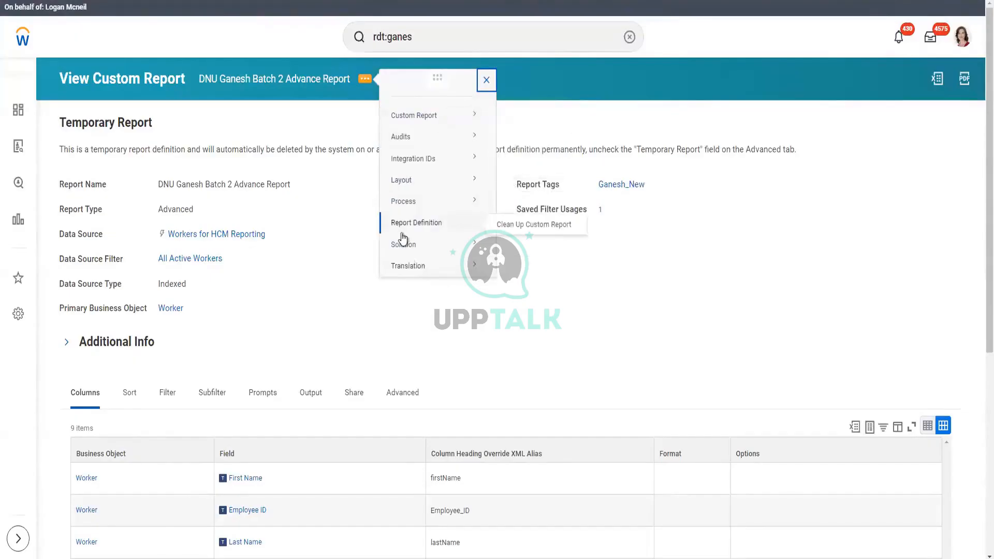
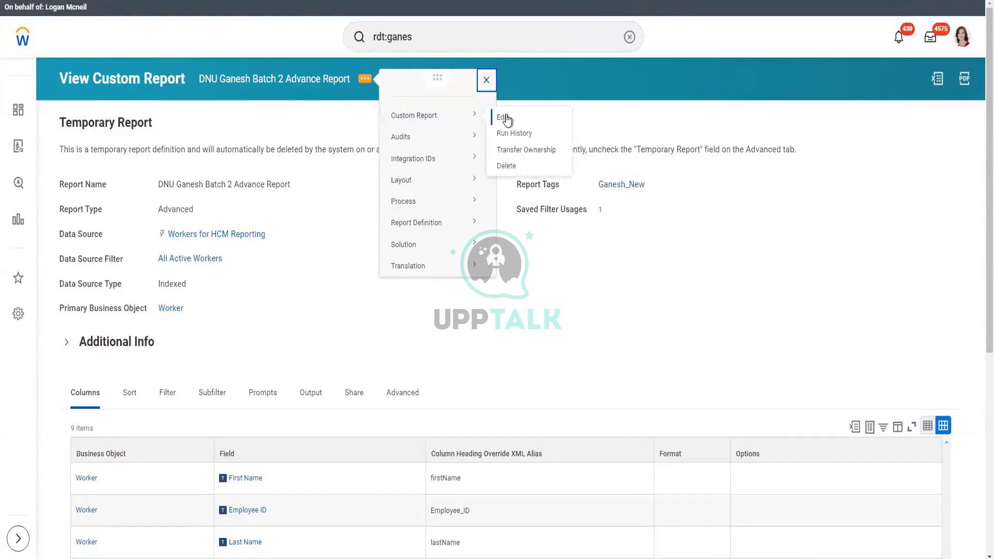
left_click(505, 118)
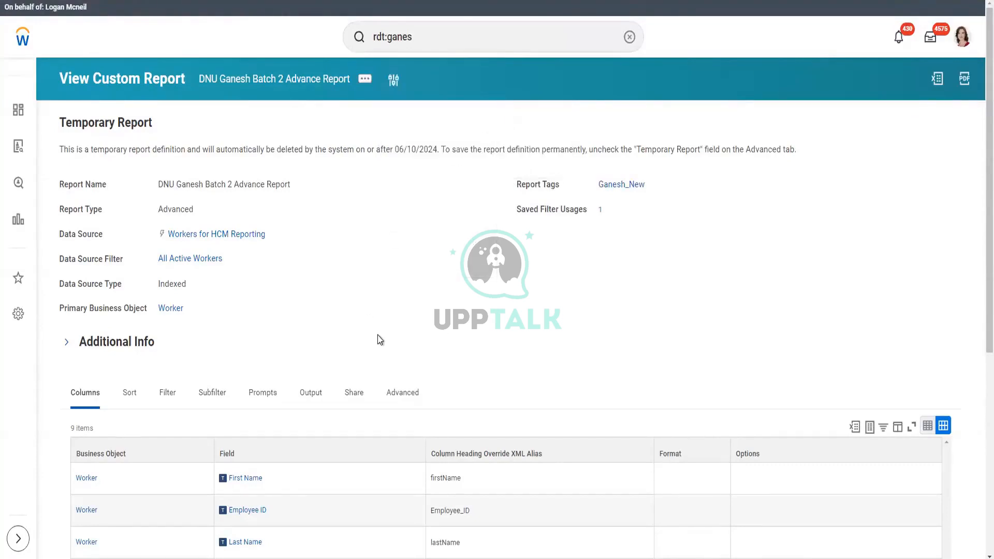
- Share the report definition with specific authorized groups and users, add the proxied worker as an authorized user and save the report
scroll(377, 336, "down", 6)
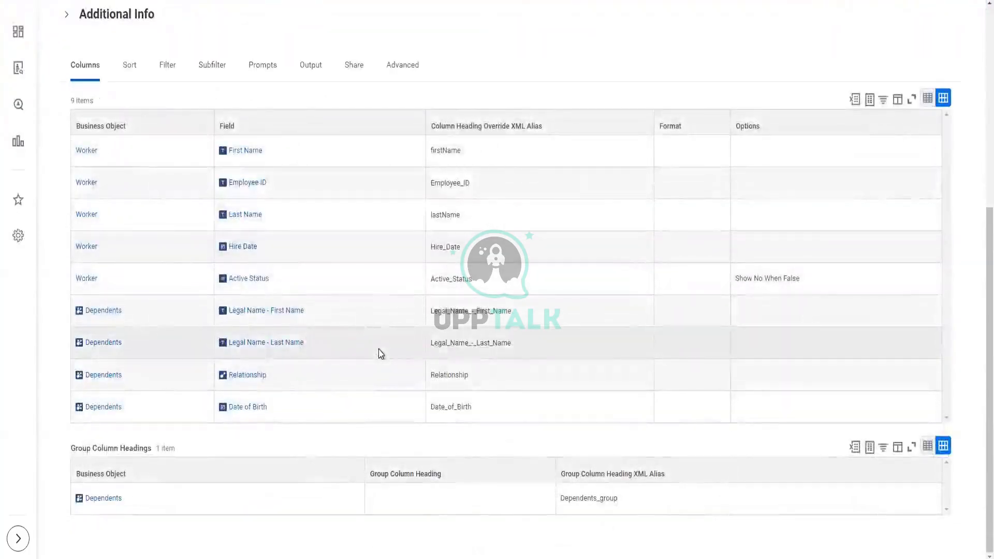
scroll(378, 358, "down", 2)
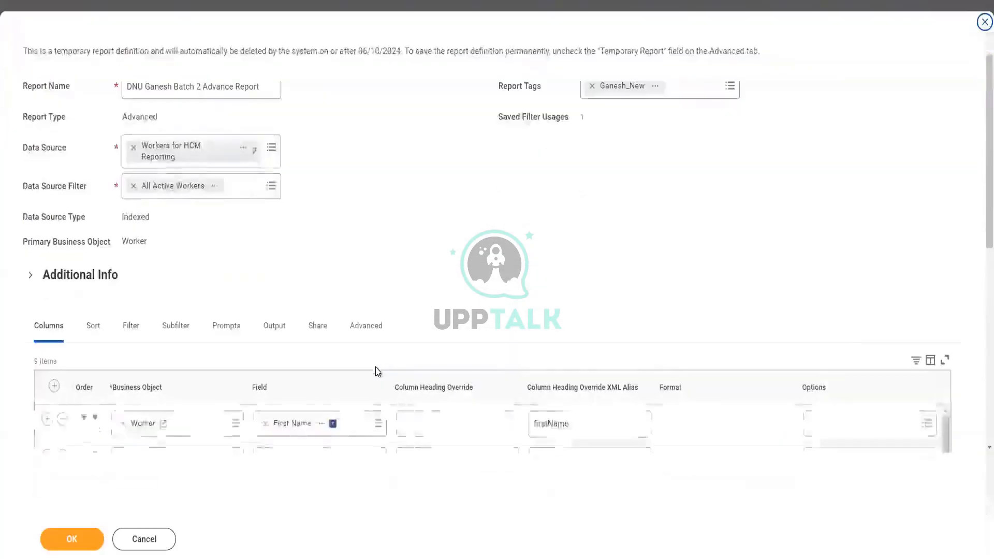
scroll(350, 361, "down", 5)
left_click(323, 94)
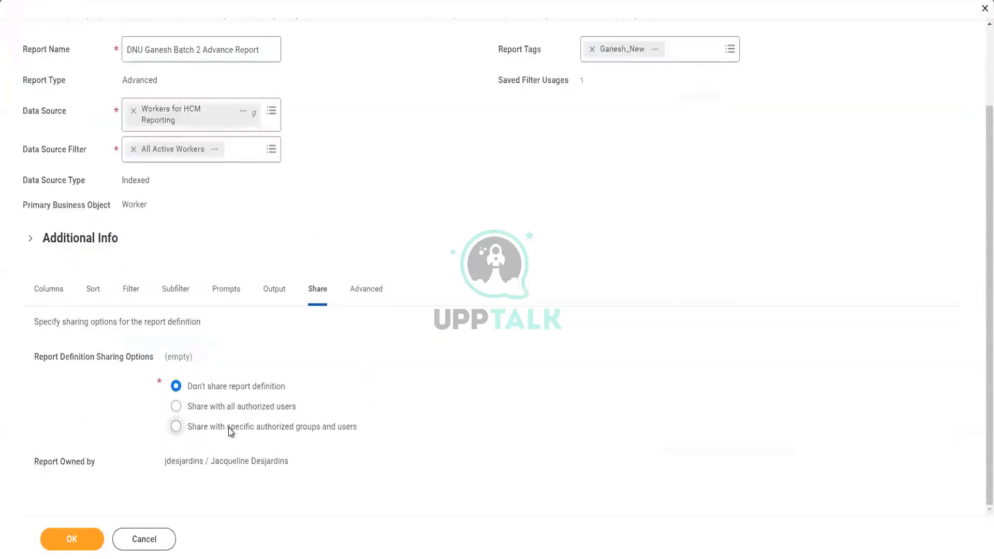
left_click(231, 429)
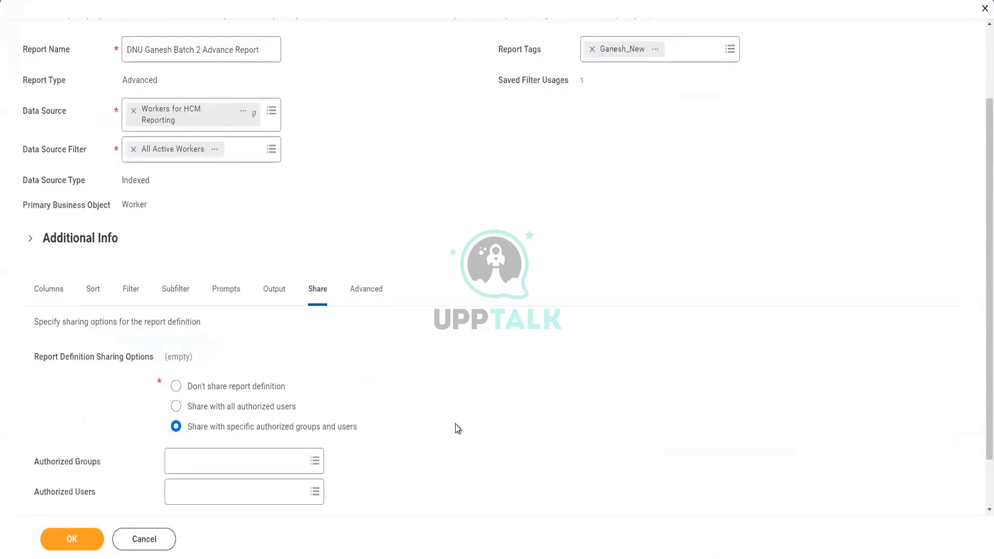
left_click(256, 500)
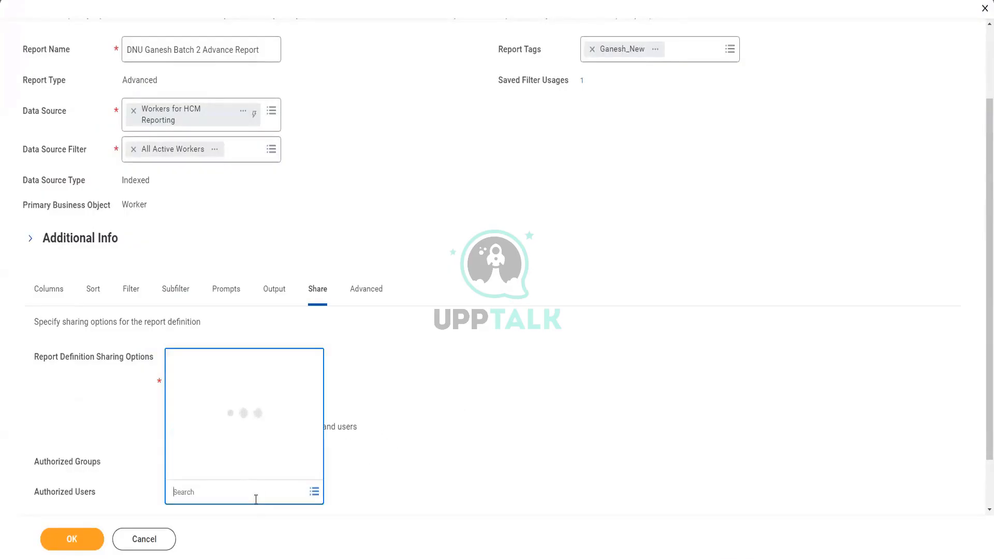
type("logna mc")
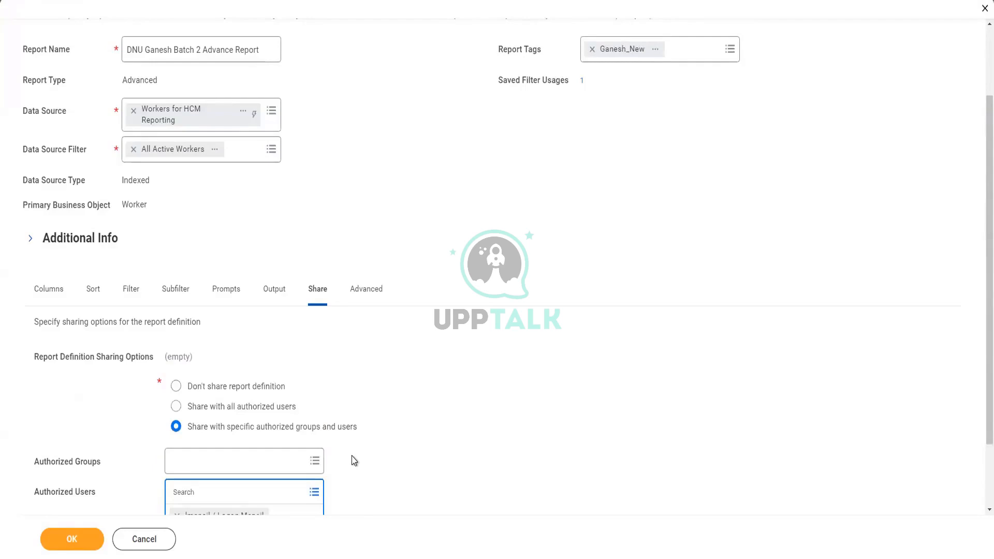
scroll(417, 417, "down", 2)
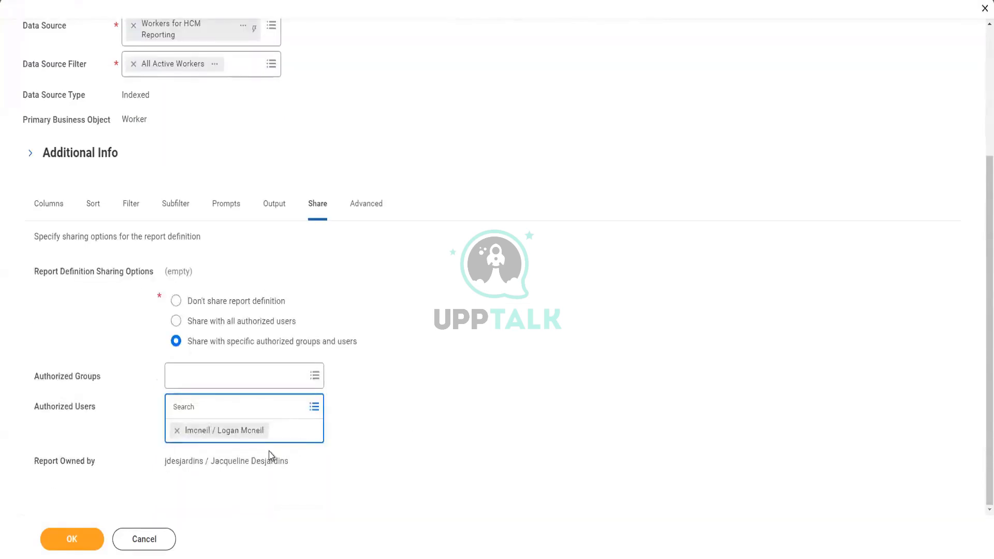
left_click(404, 413)
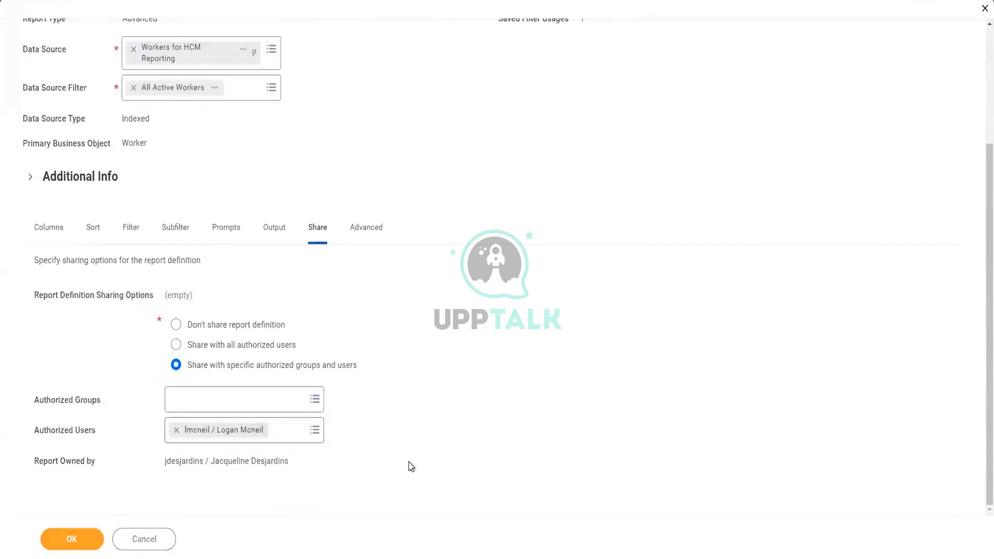
left_click(88, 541)
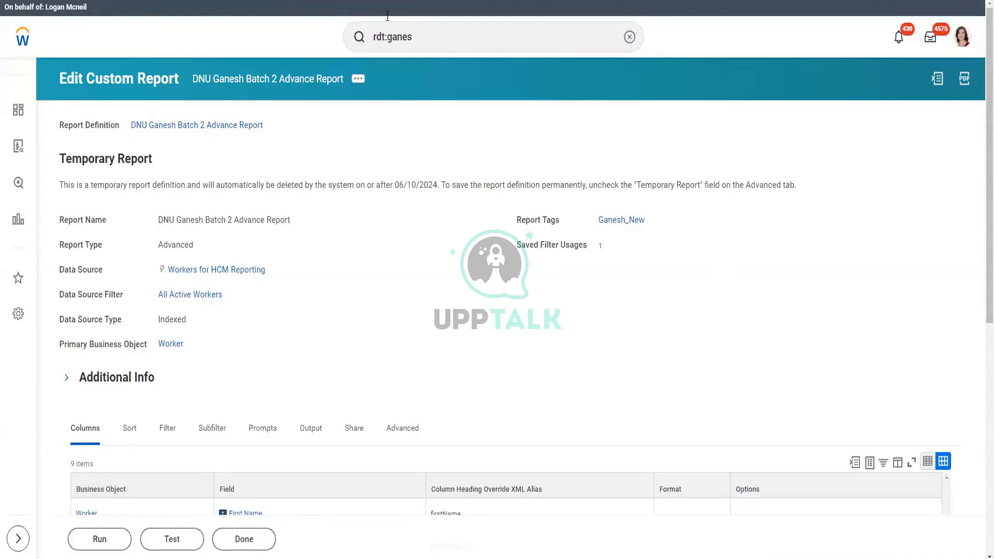
- Examine the related actions available for the saved custom report
left_click(358, 81)
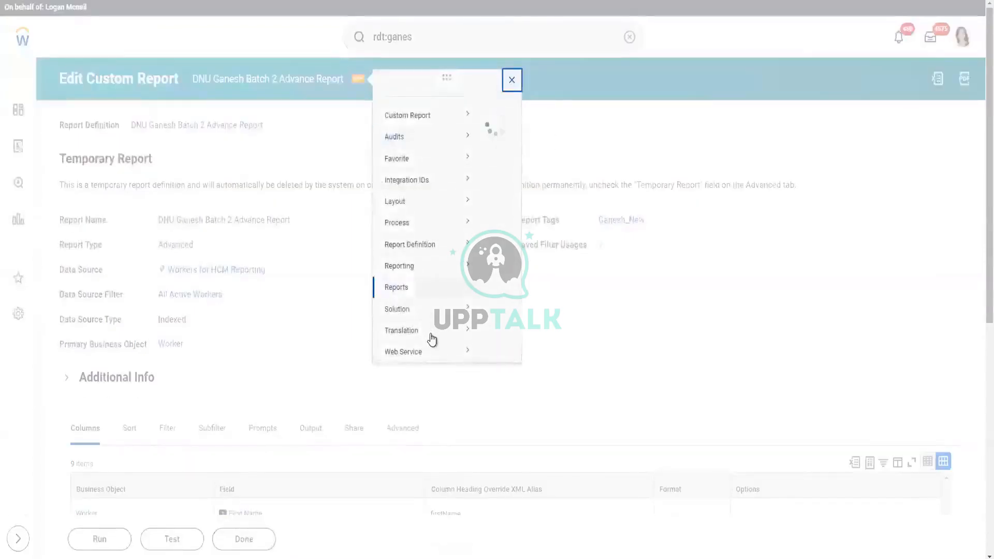
mouse_move(399, 331)
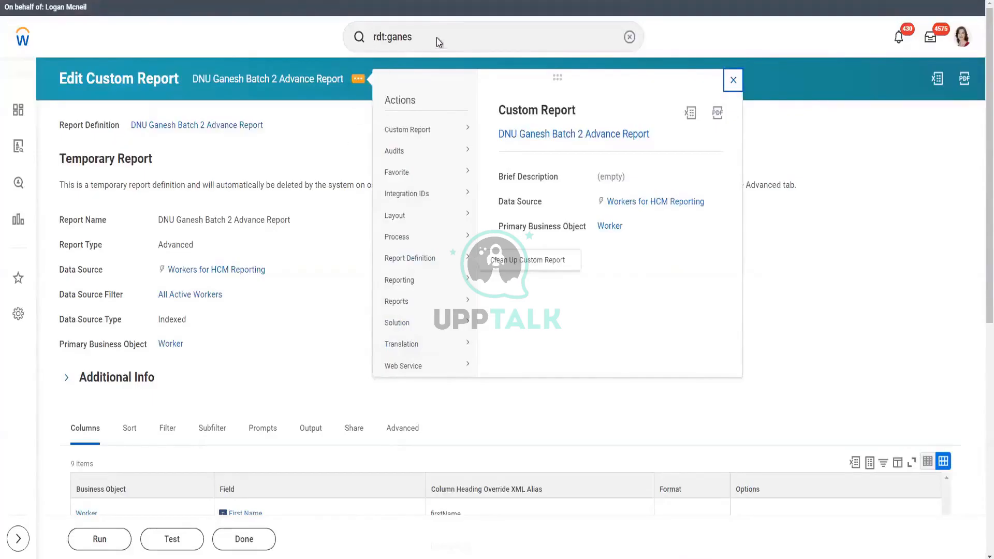
- Find the Stop Proxy task and end the current proxy session
left_click(476, 39)
key("ctrl+a")
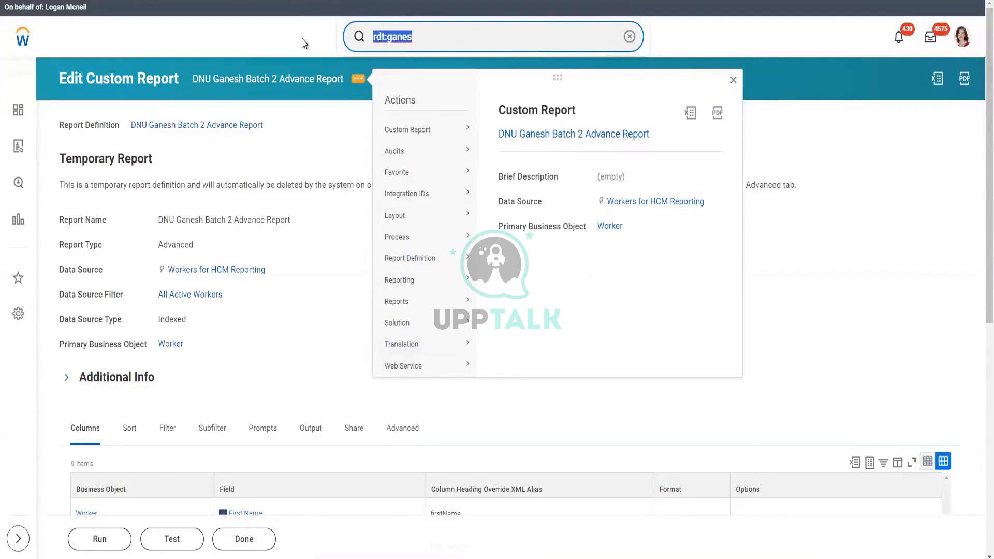
type("st")
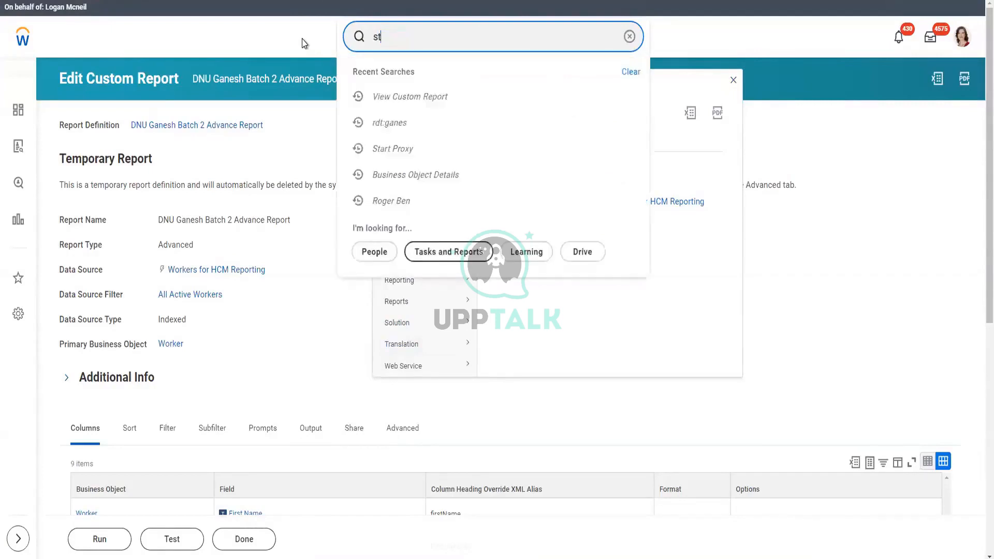
type("op ")
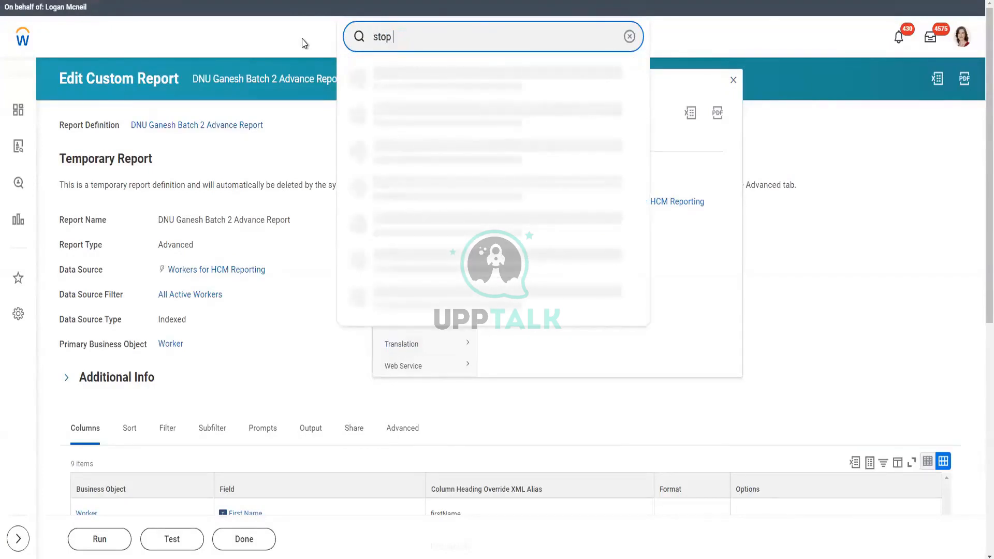
type("pro")
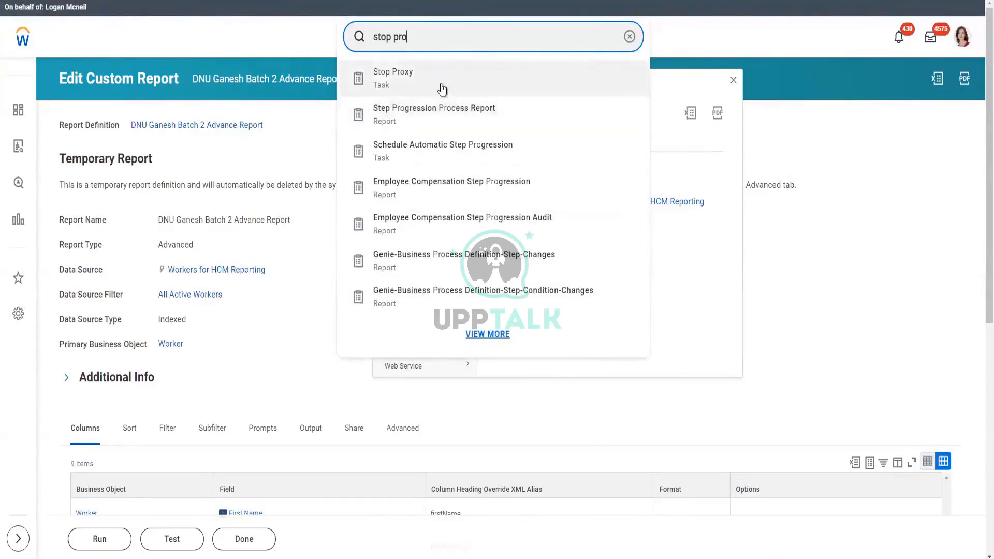
left_click(403, 81)
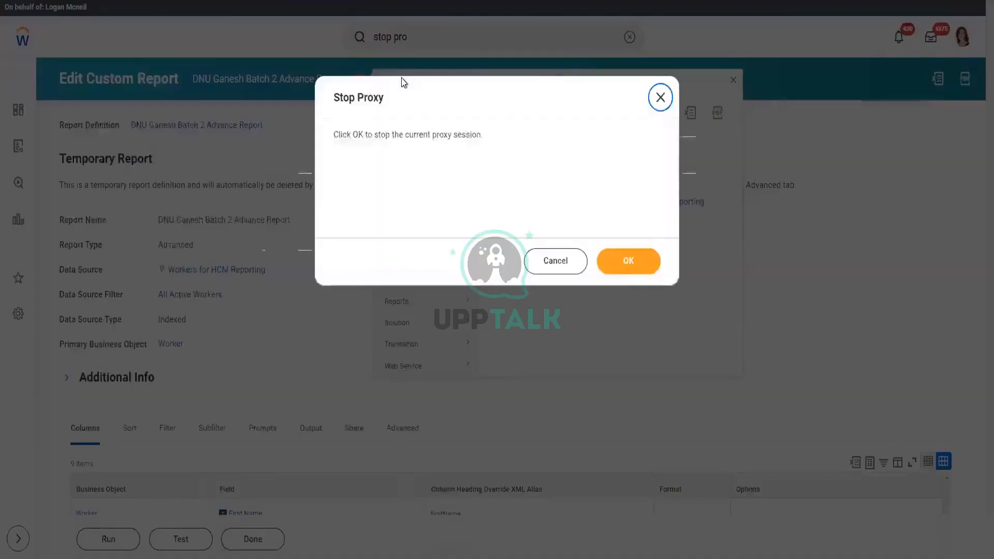
left_click(615, 263)
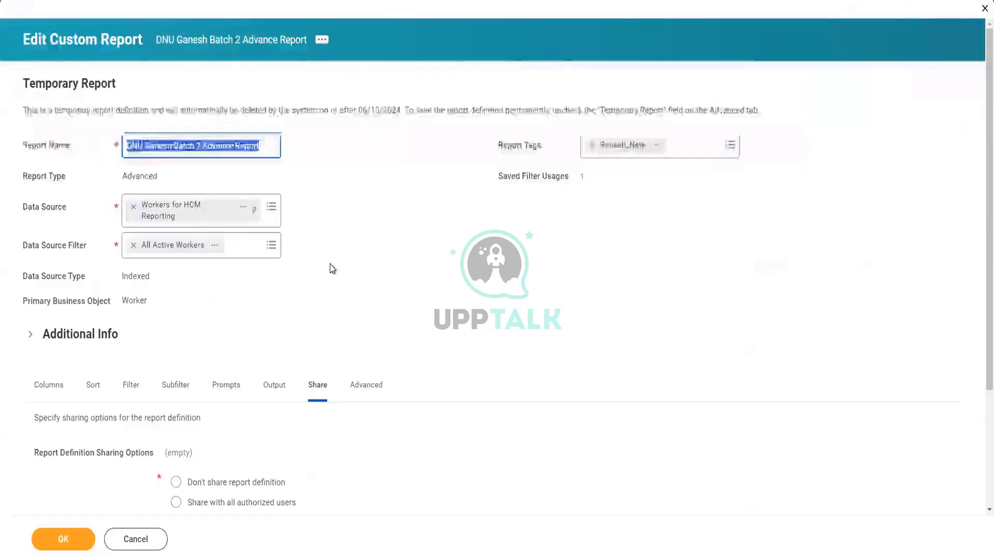
- Review the report's sharing options, authorized users and report owner in the custom report being edited
scroll(328, 265, "down", 3)
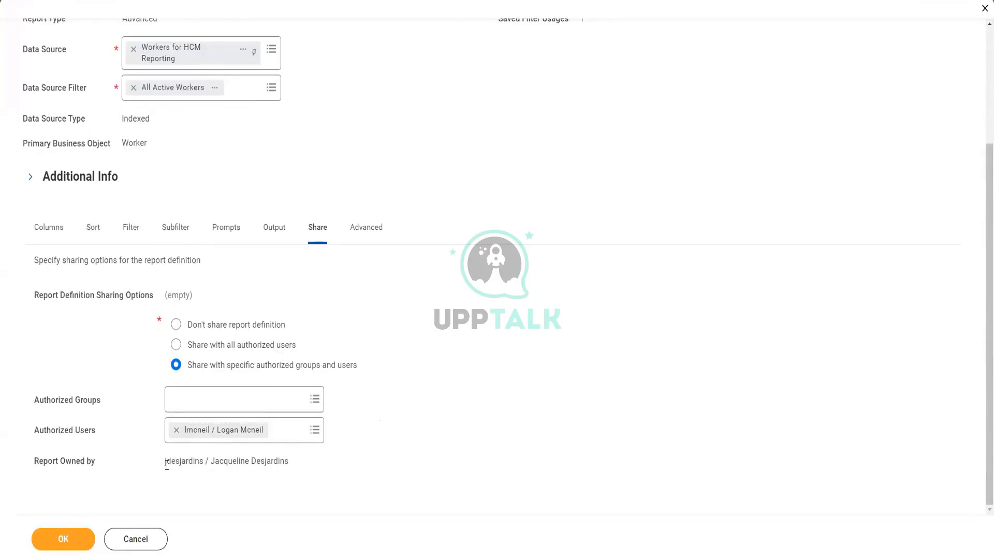
left_click_drag(163, 462, 292, 477)
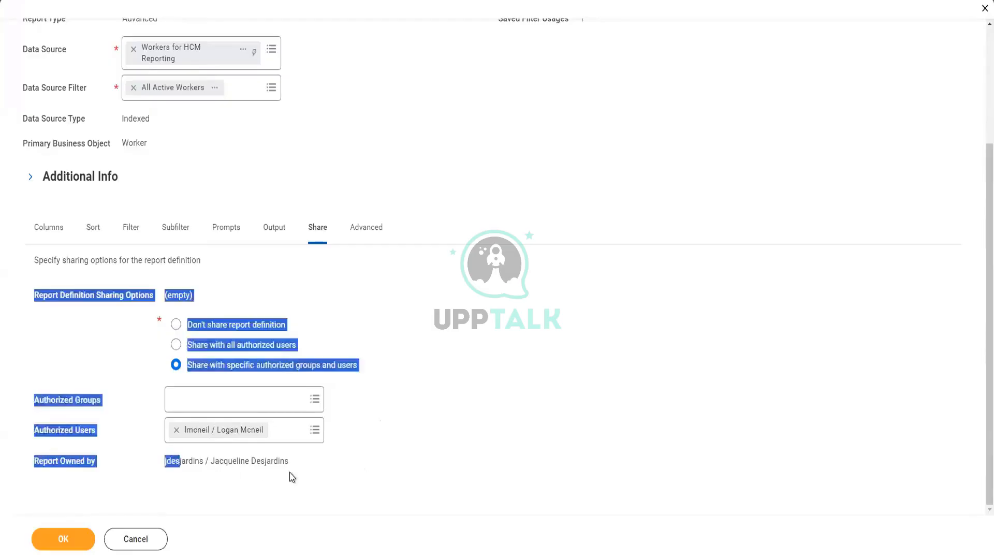
left_click(215, 460)
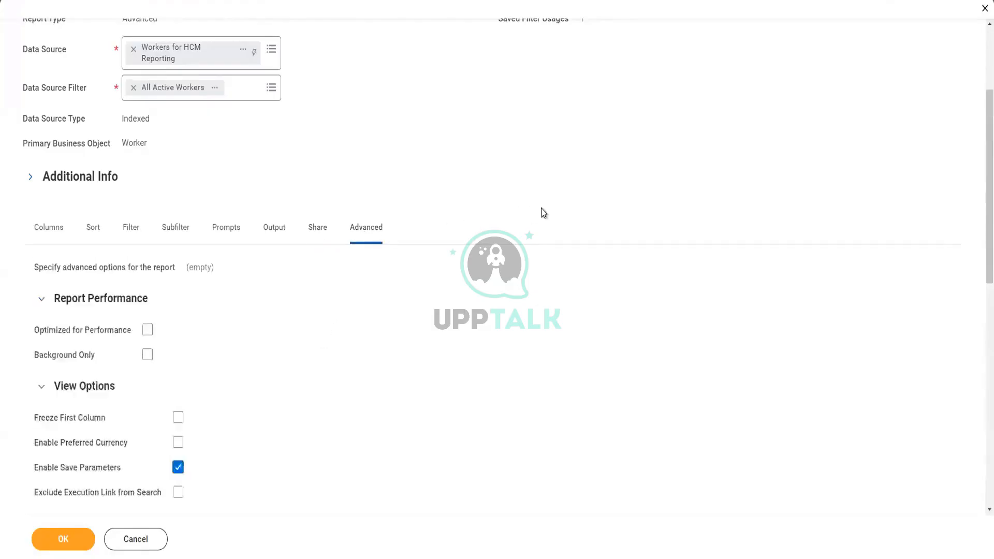
- Switch Optimized for Performance on and back off in the advanced options, and read the explanation attached to it
scroll(541, 210, "down", 2)
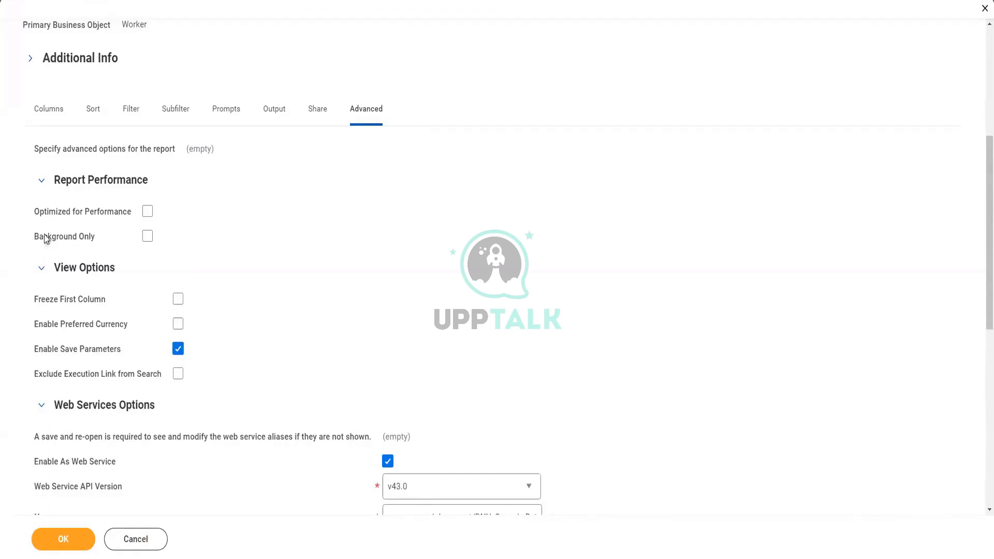
left_click(127, 222)
left_click(147, 212)
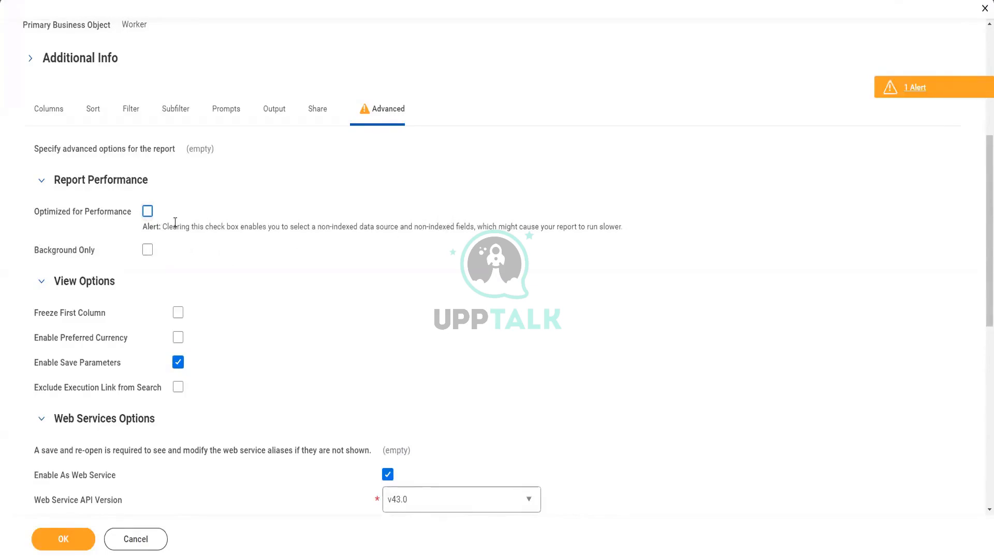
left_click_drag(173, 226, 626, 231)
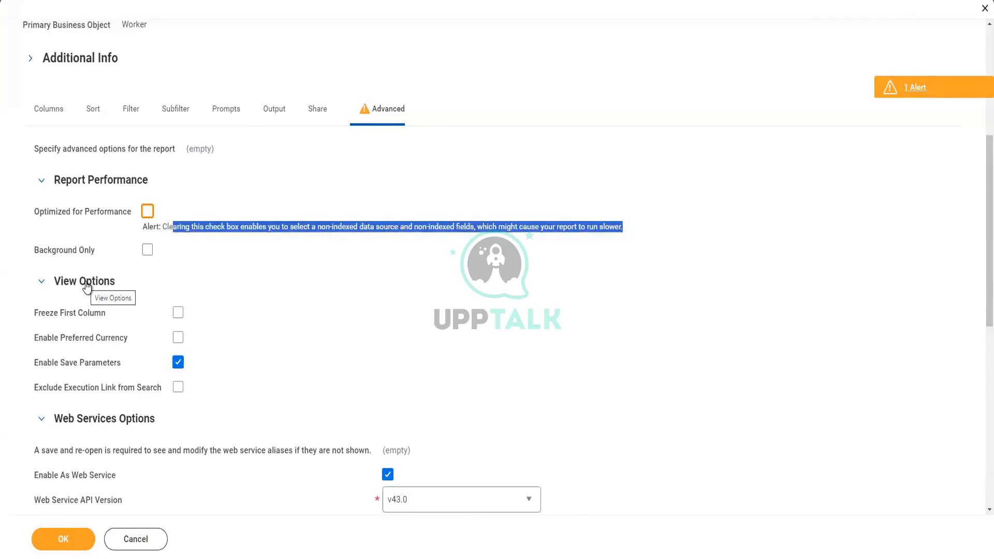
left_click(36, 210)
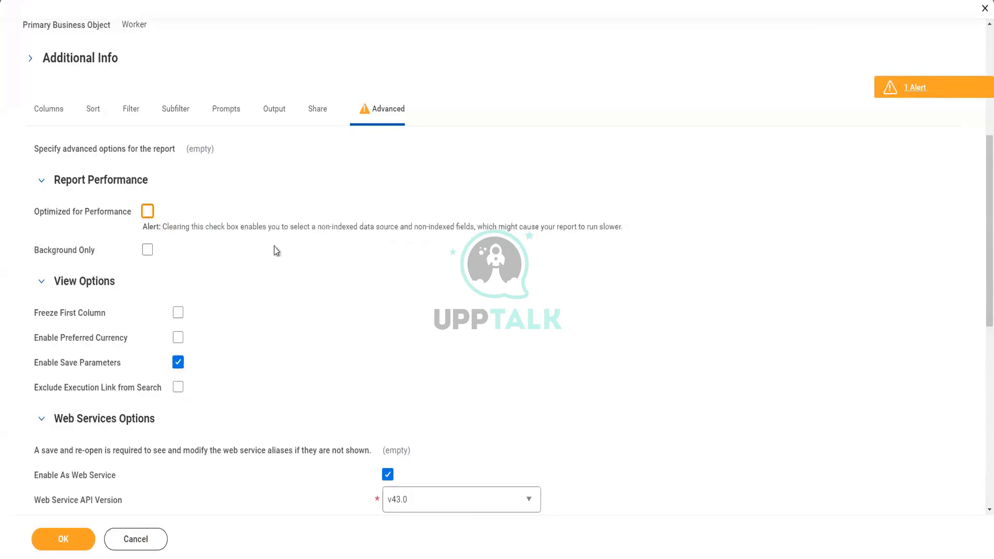
- Examine the report's view options and Web Services Options, including Enable As Web Service, the API version and the namespace
scroll(259, 266, "down", 1)
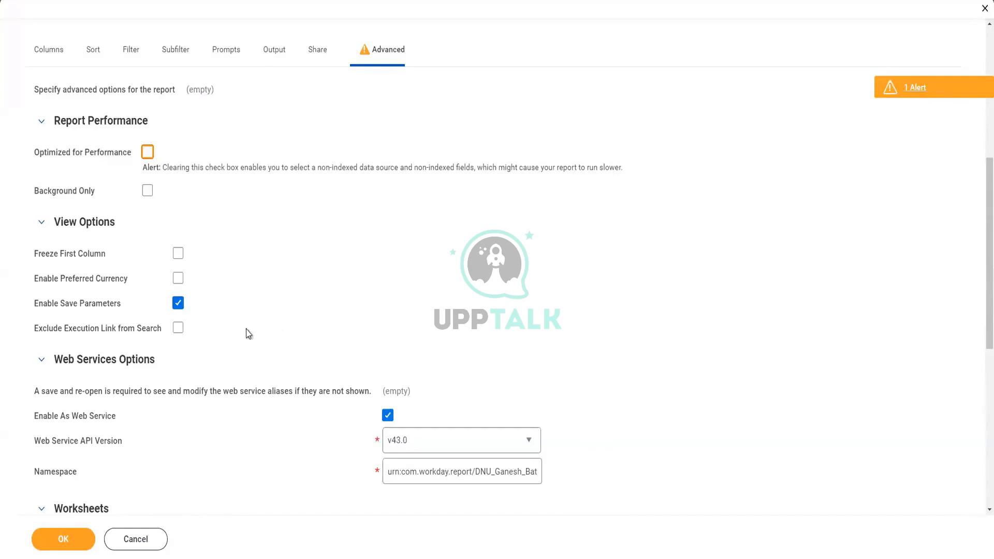
scroll(273, 365, "down", 2)
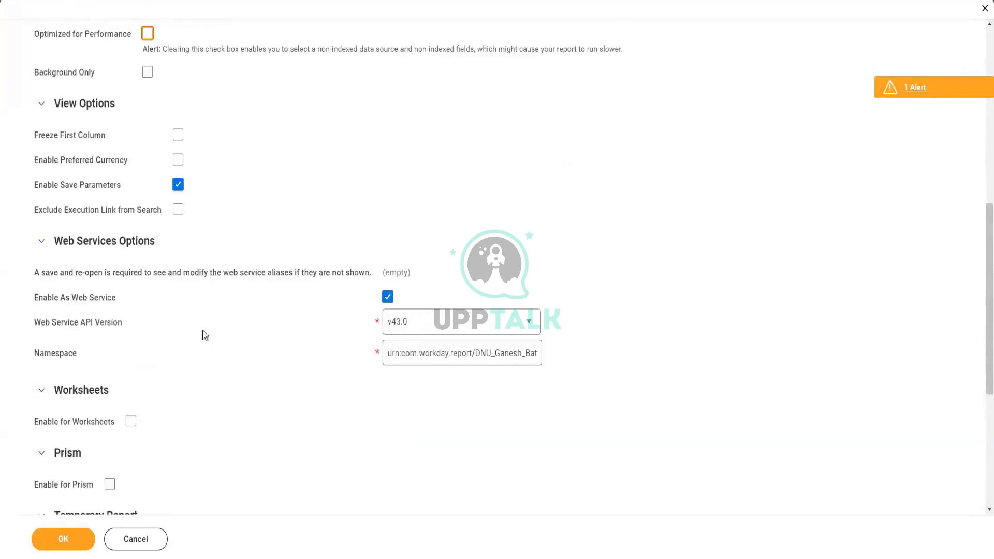
left_click_drag(56, 245, 162, 249)
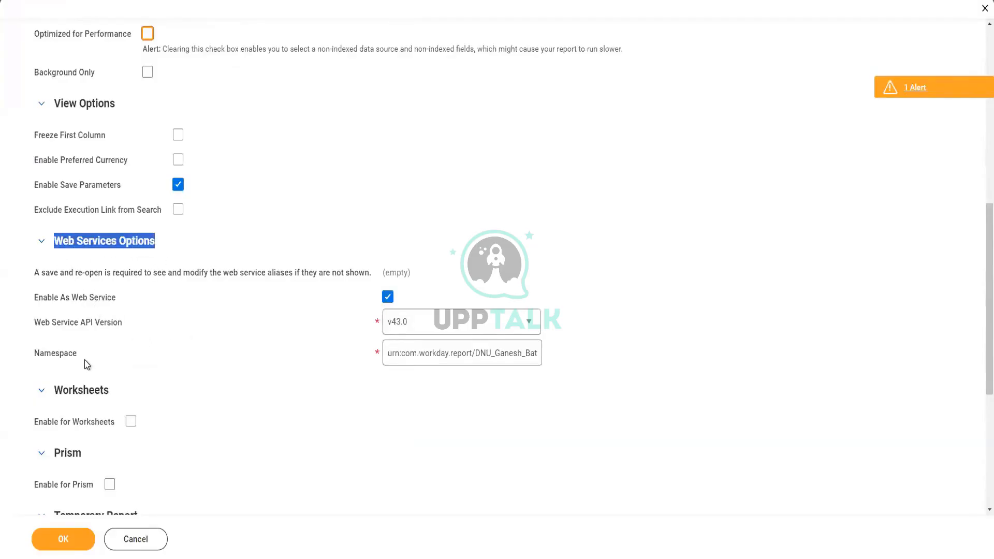
mouse_move(84, 360)
left_click_drag(34, 297, 118, 306)
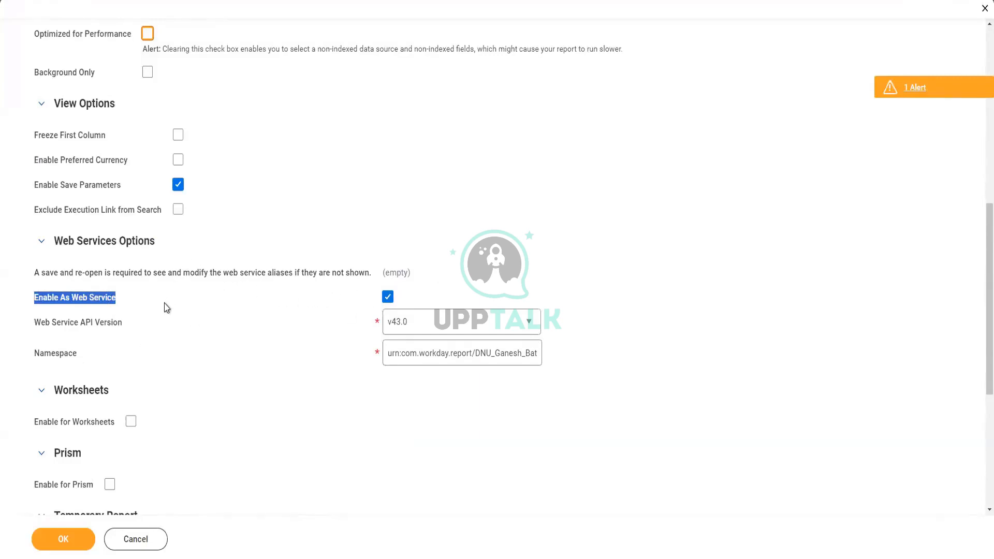
mouse_move(161, 311)
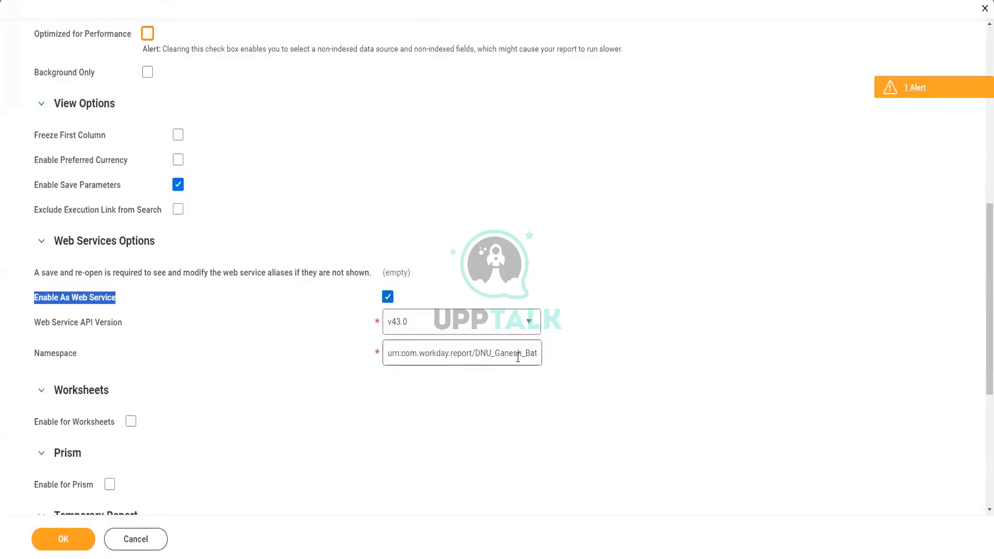
scroll(512, 369, "down", 1)
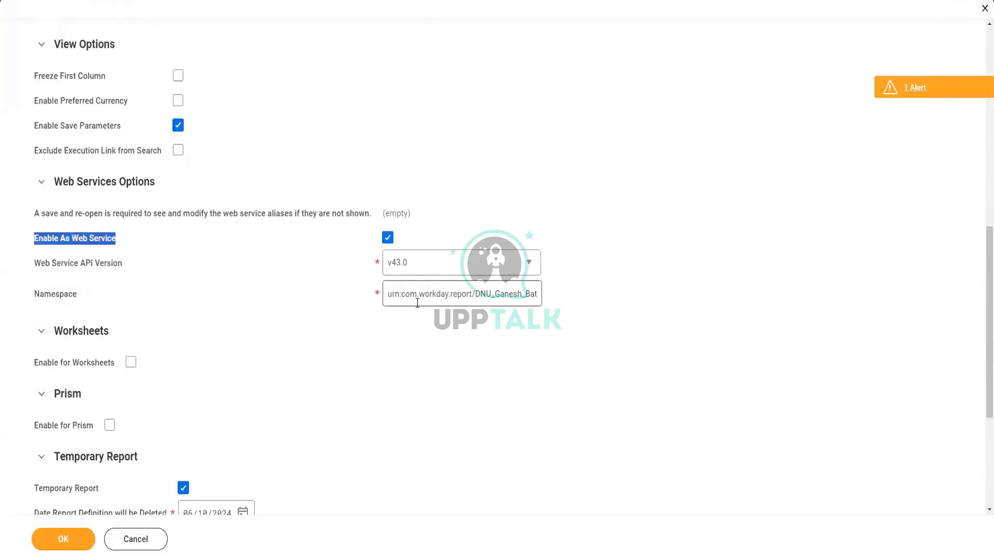
mouse_move(417, 303)
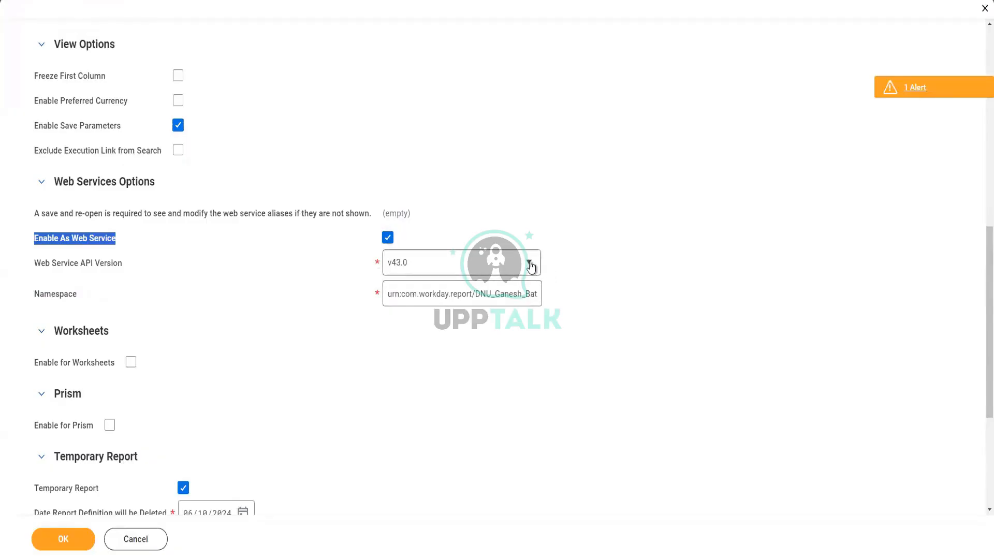
left_click(392, 293)
left_click_drag(487, 293, 575, 314)
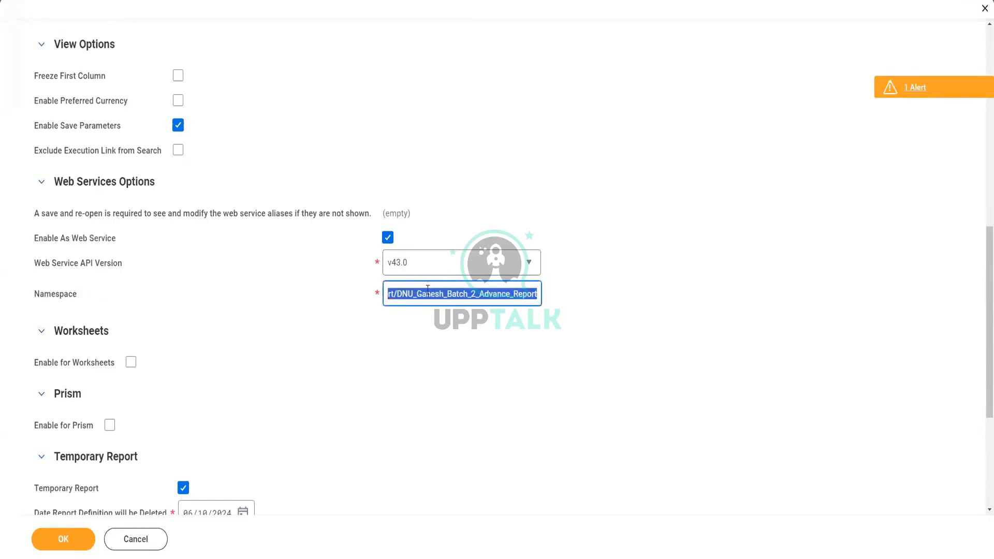
left_click_drag(427, 297, 487, 339)
scroll(490, 331, "down", 2)
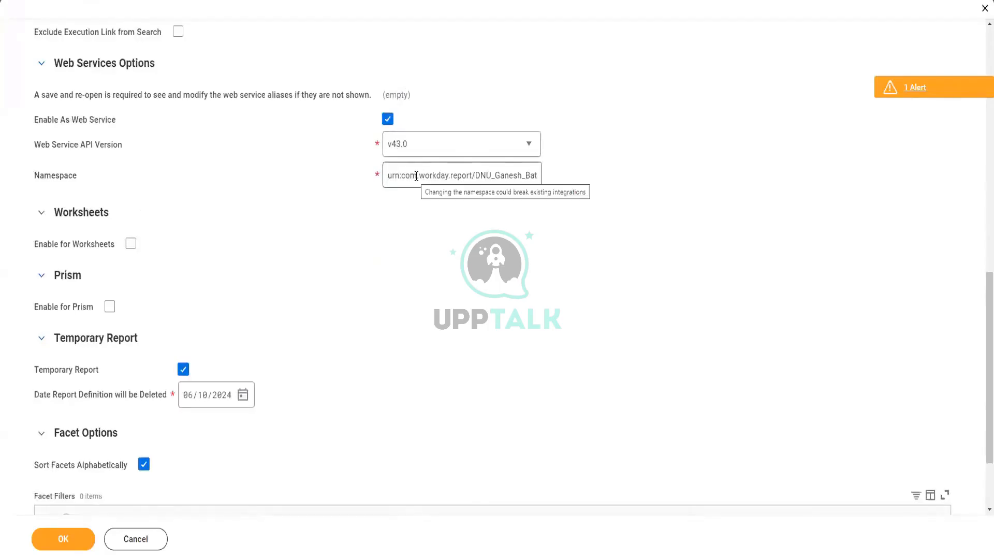
left_click_drag(412, 174, 561, 175)
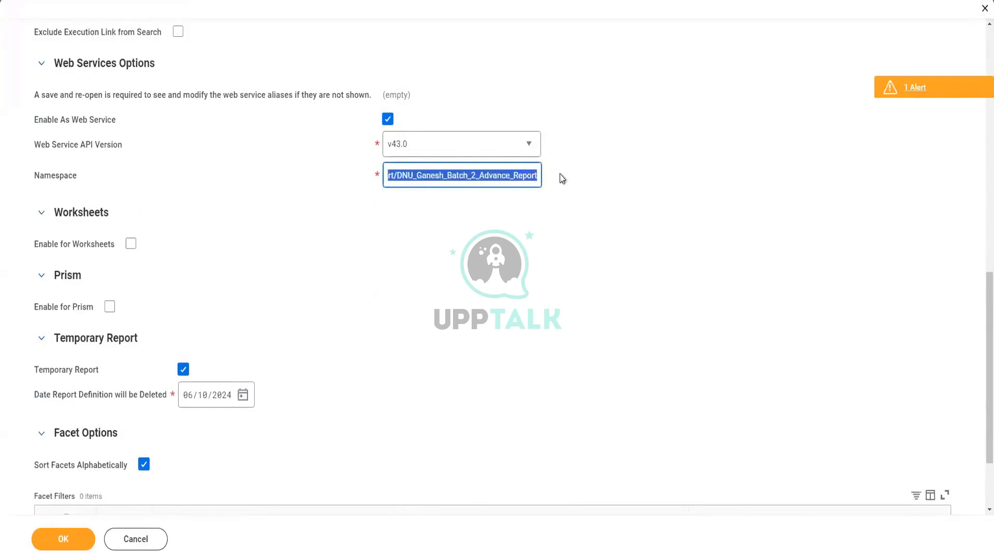
left_click(397, 229)
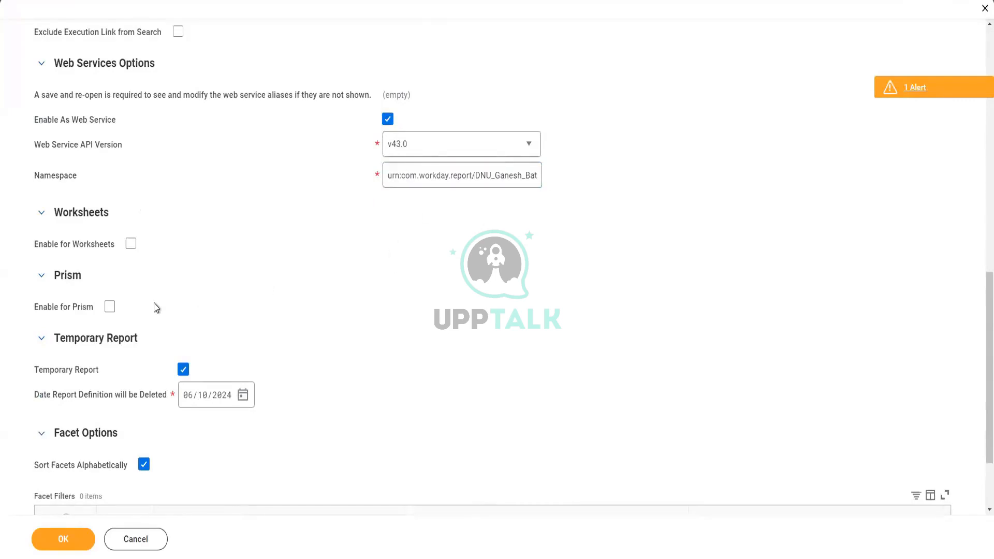
- Review the Worksheets, Prism, Temporary Report and Facet Options settings alongside the other advanced options of the report
scroll(154, 307, "down", 2)
scroll(117, 197, "up", 2)
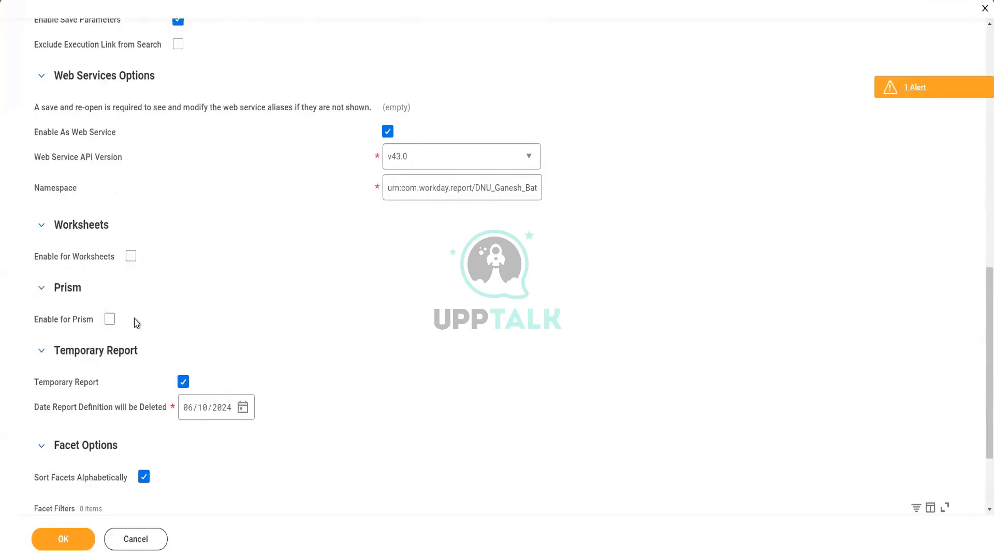
scroll(206, 335, "down", 2)
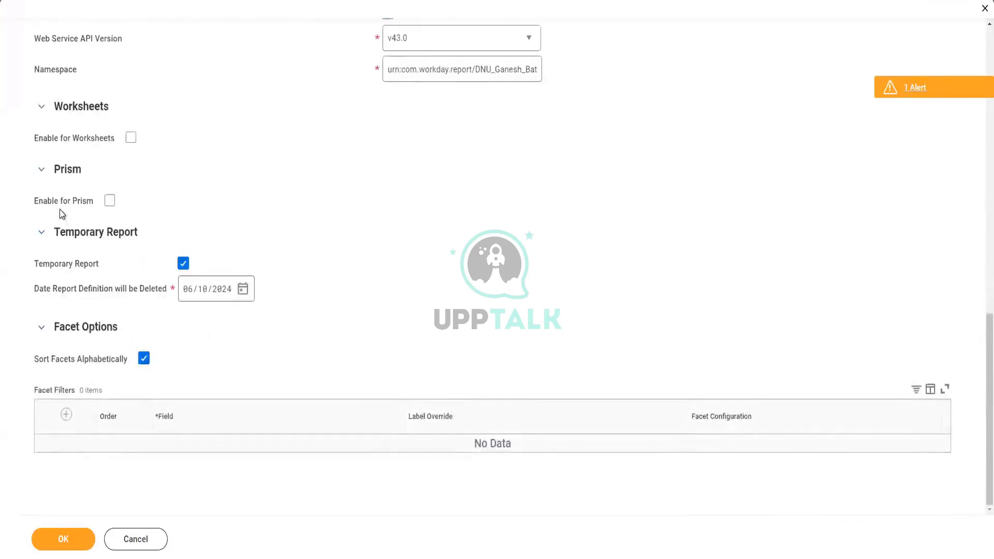
scroll(218, 272, "up", 2)
scroll(216, 272, "up", 4)
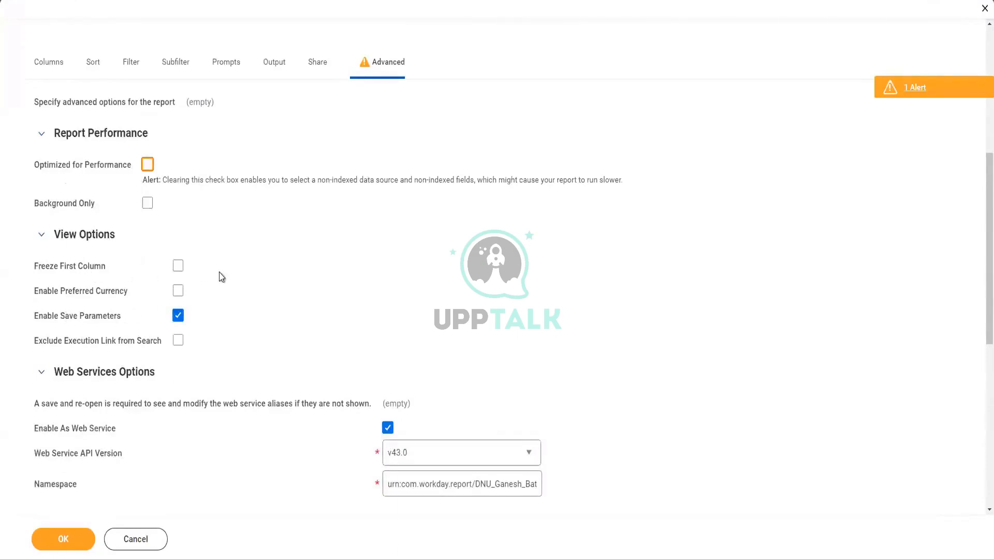
scroll(219, 273, "down", 2)
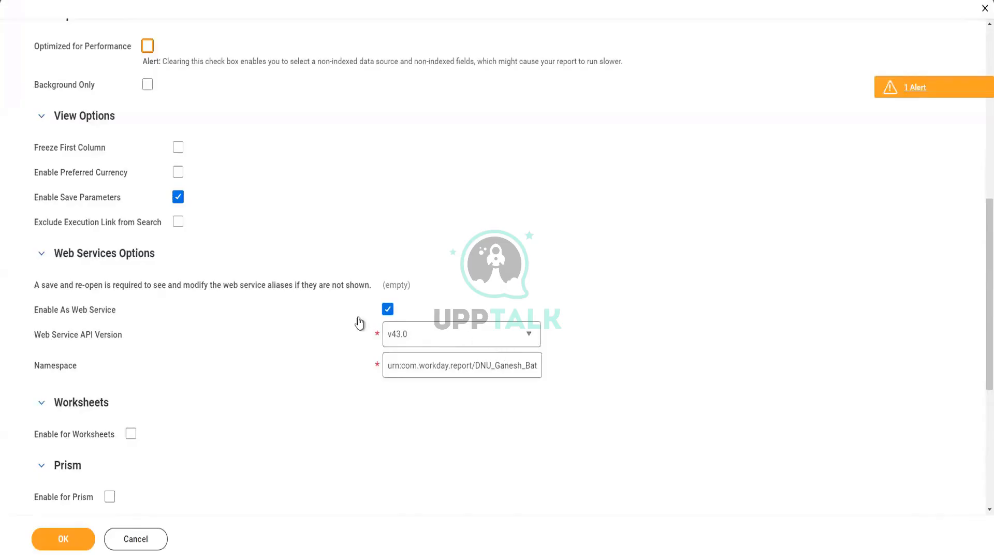
scroll(207, 296, "down", 2)
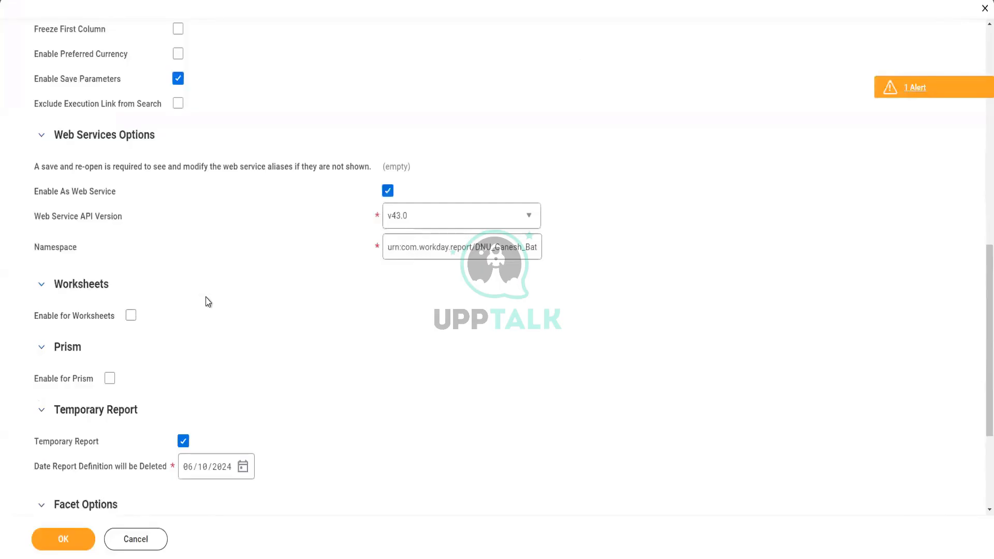
scroll(206, 303, "down", 2)
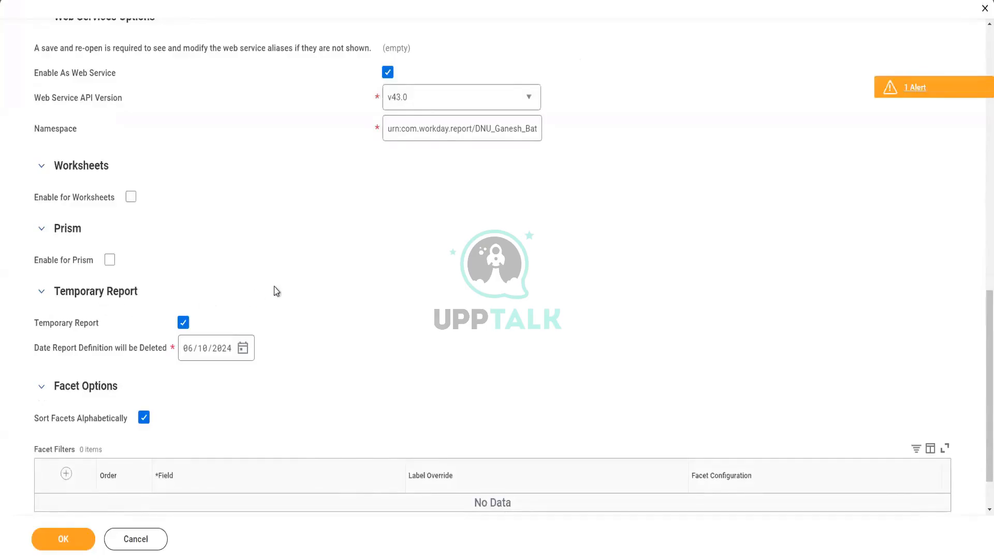
scroll(333, 310, "up", 1)
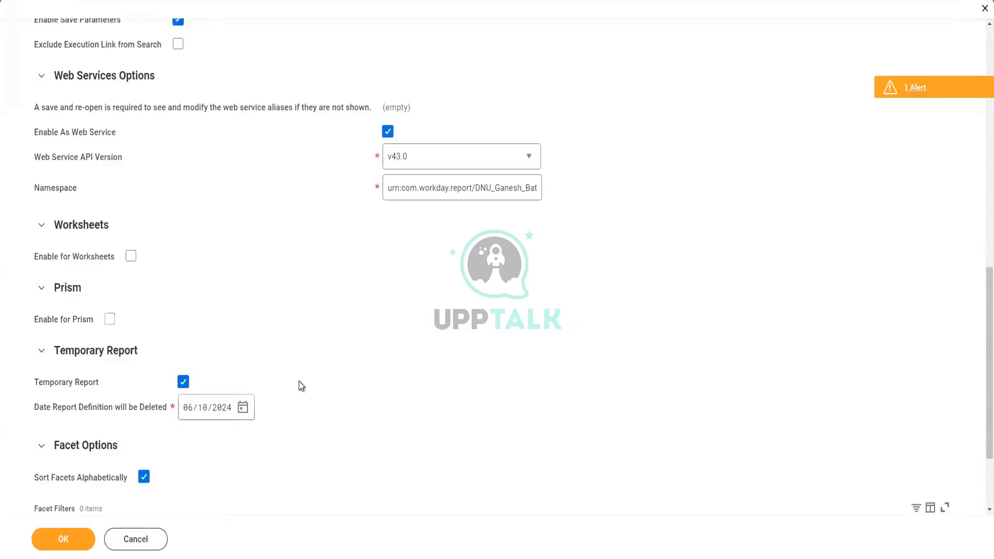
scroll(299, 383, "up", 3)
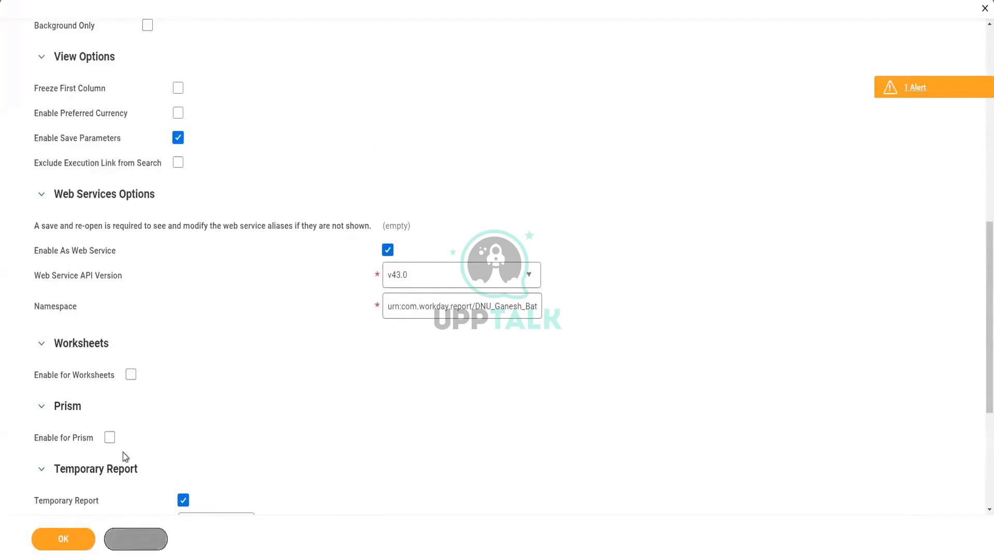
scroll(122, 455, "down", 6)
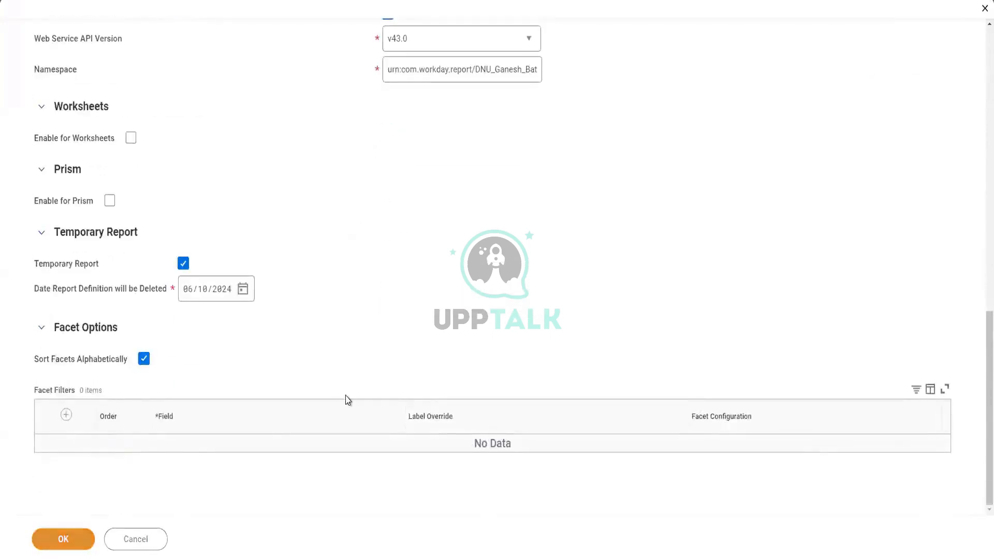
scroll(344, 399, "up", 4)
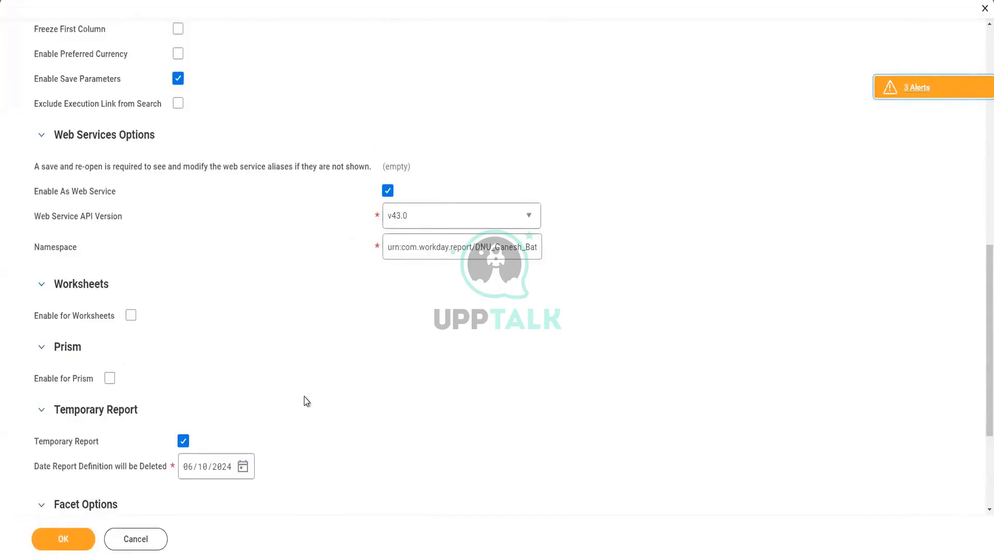
scroll(304, 398, "up", 3)
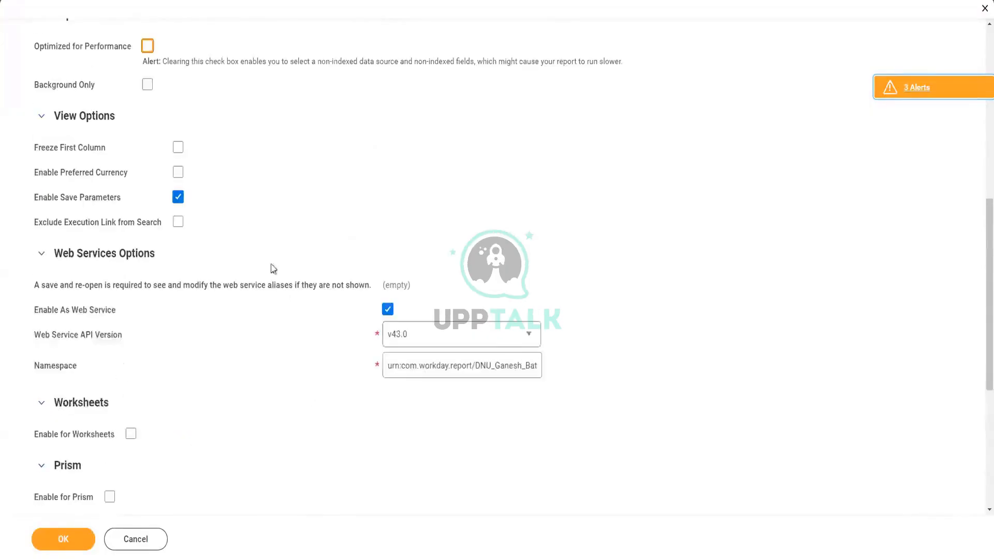
- Save the custom report and examine the Column Heading Override XML Alias values of its fields
scroll(335, 363, "down", 3)
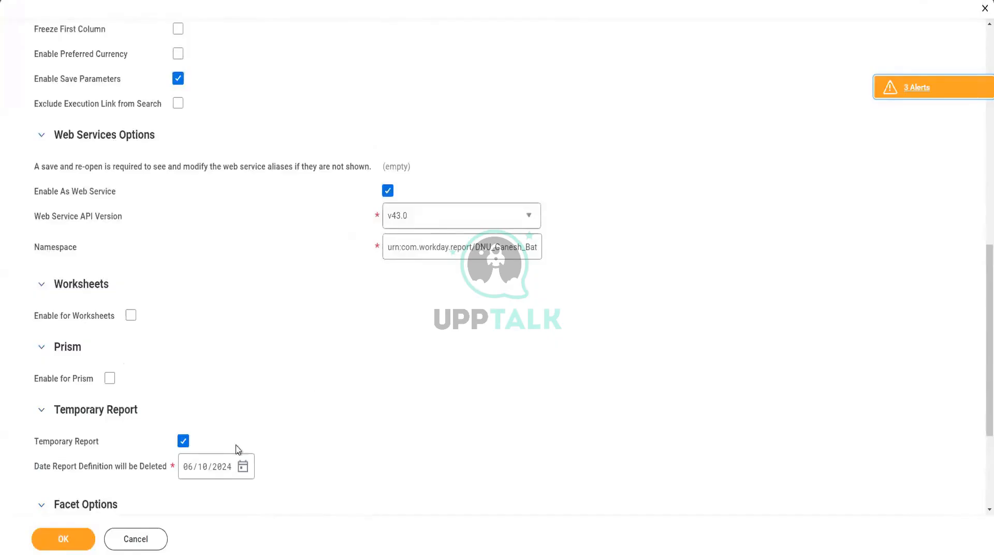
left_click(83, 543)
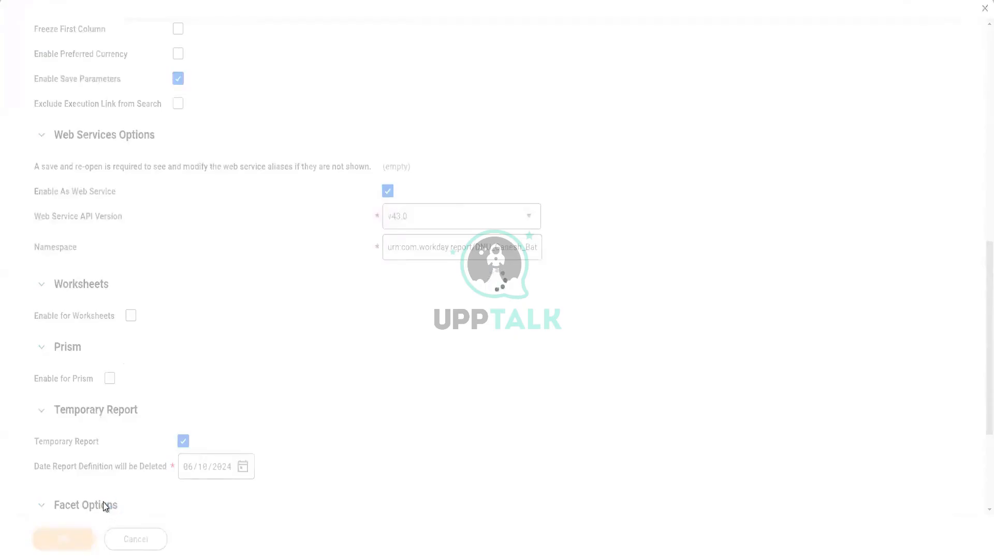
scroll(304, 316, "down", 3)
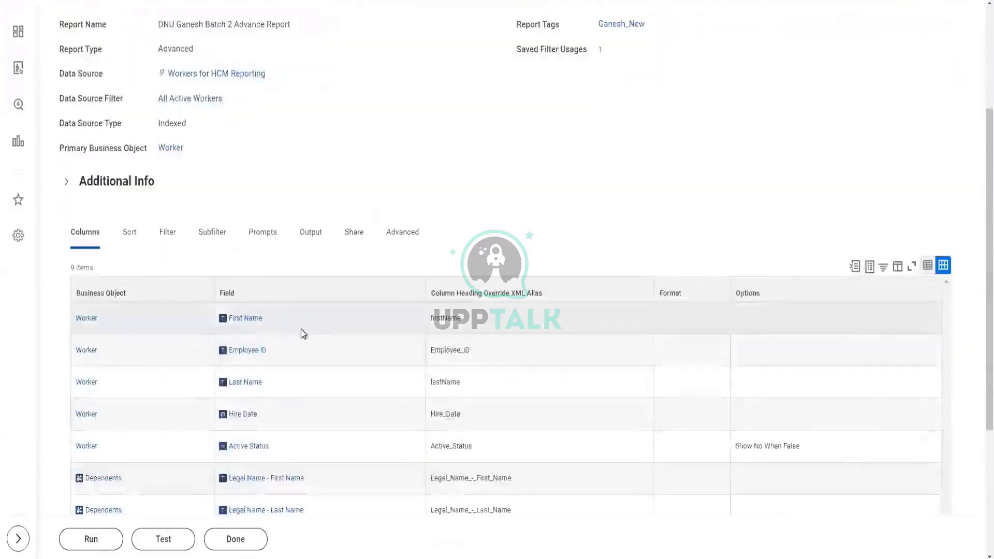
scroll(511, 230, "down", 3)
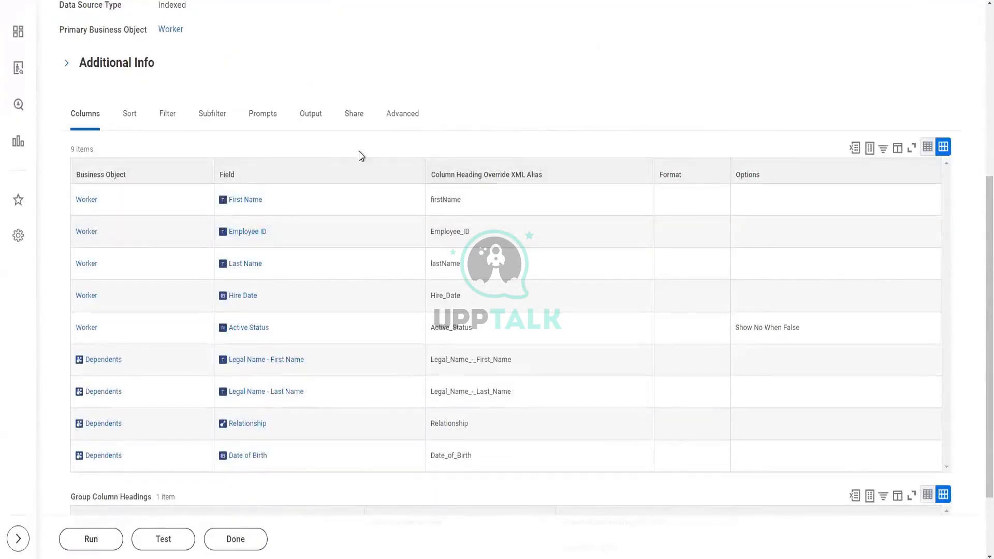
scroll(255, 154, "up", 1)
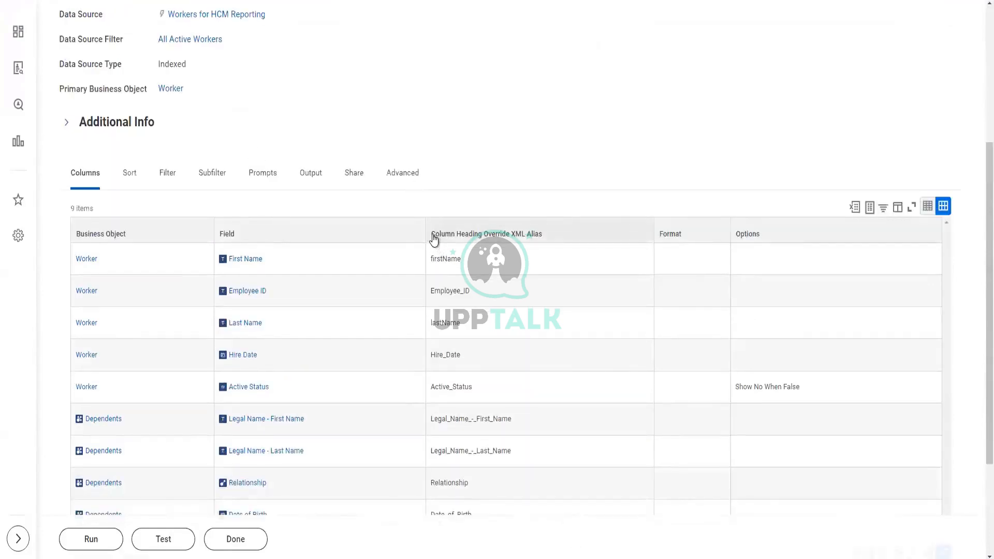
left_click_drag(434, 240, 542, 248)
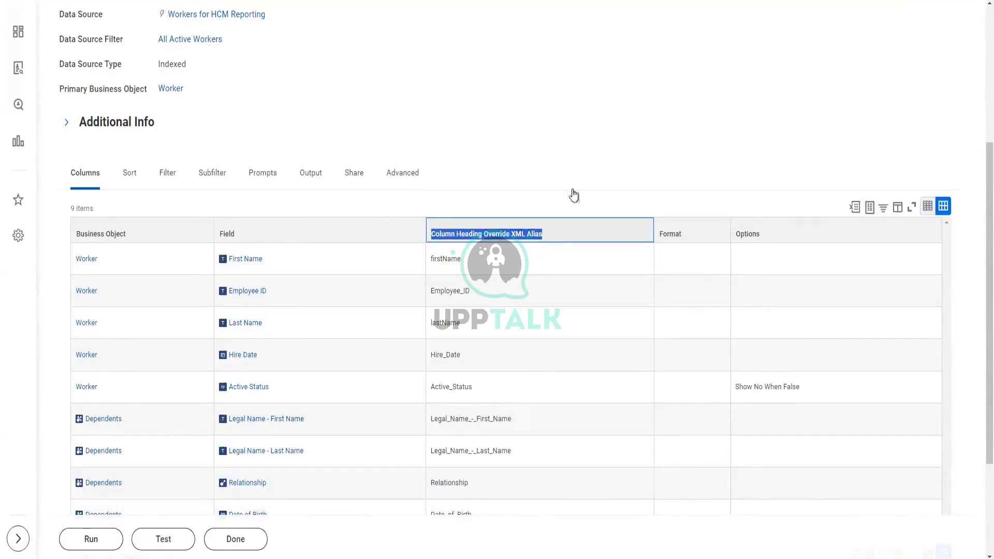
scroll(611, 145, "down", 3)
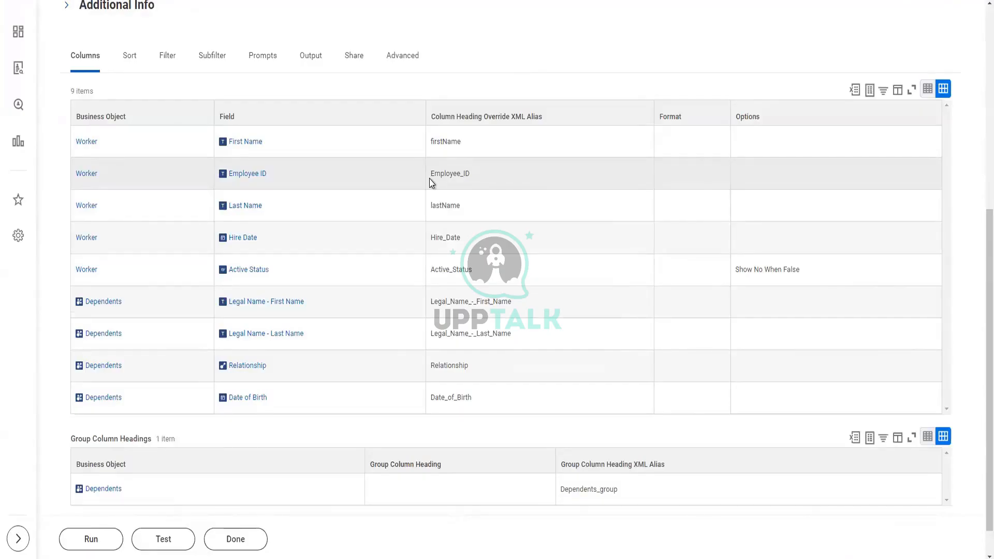
- Open the report's web service View URLs task in a new tab
scroll(390, 164, "up", 6)
mouse_move(269, 201)
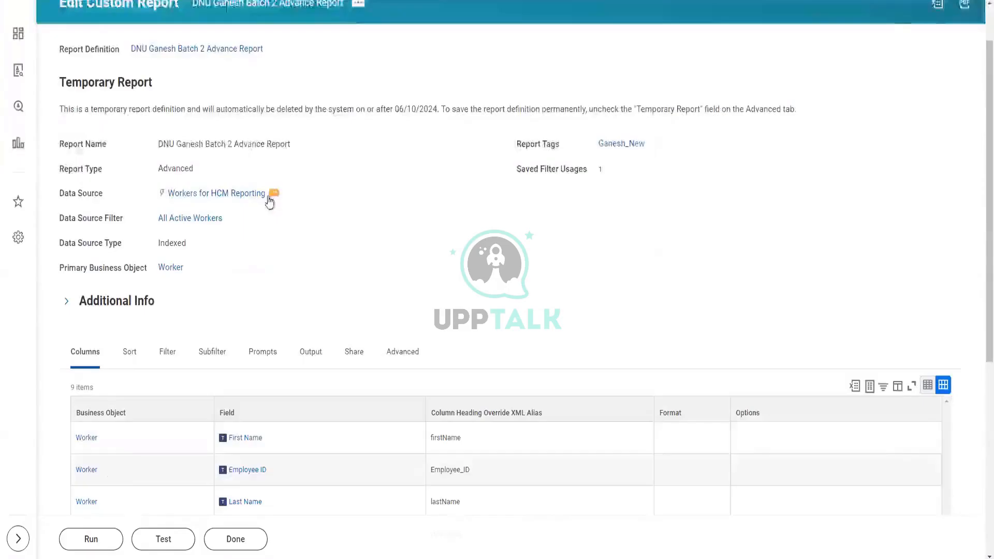
scroll(272, 199, "up", 2)
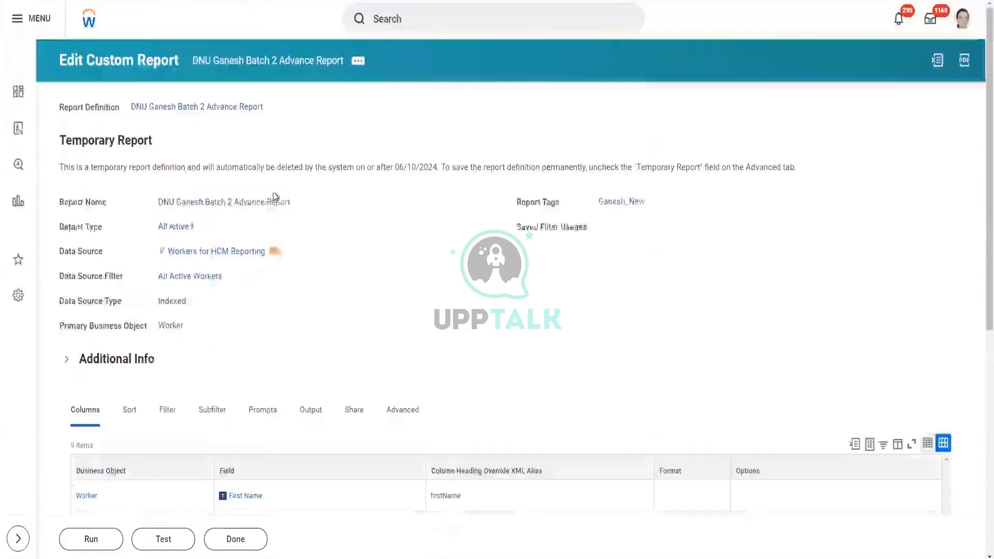
left_click(359, 62)
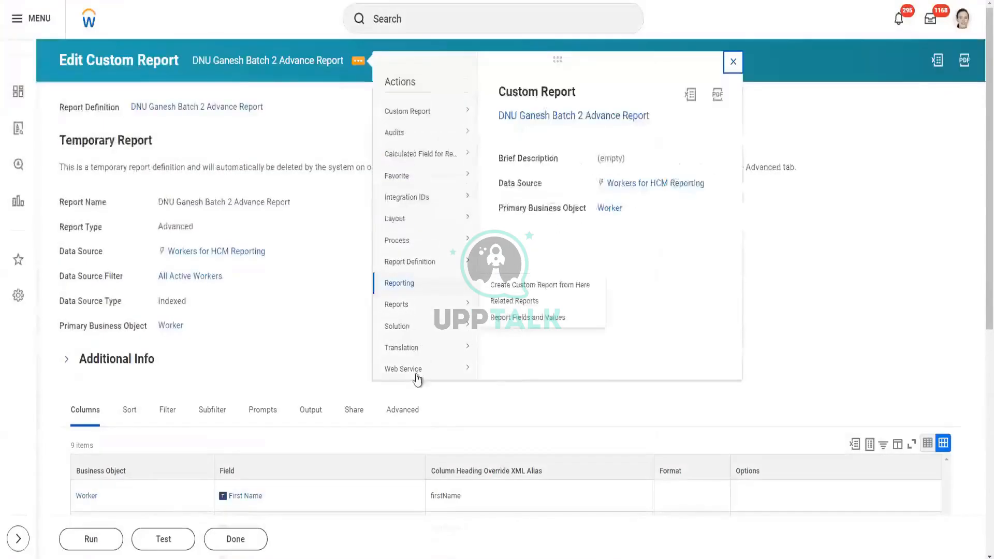
mouse_move(417, 379)
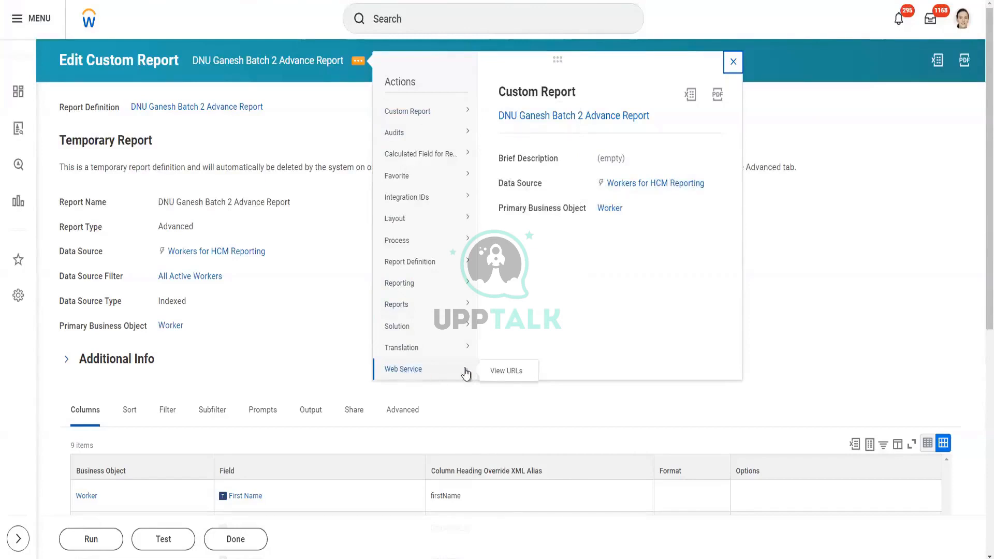
right_click(503, 379)
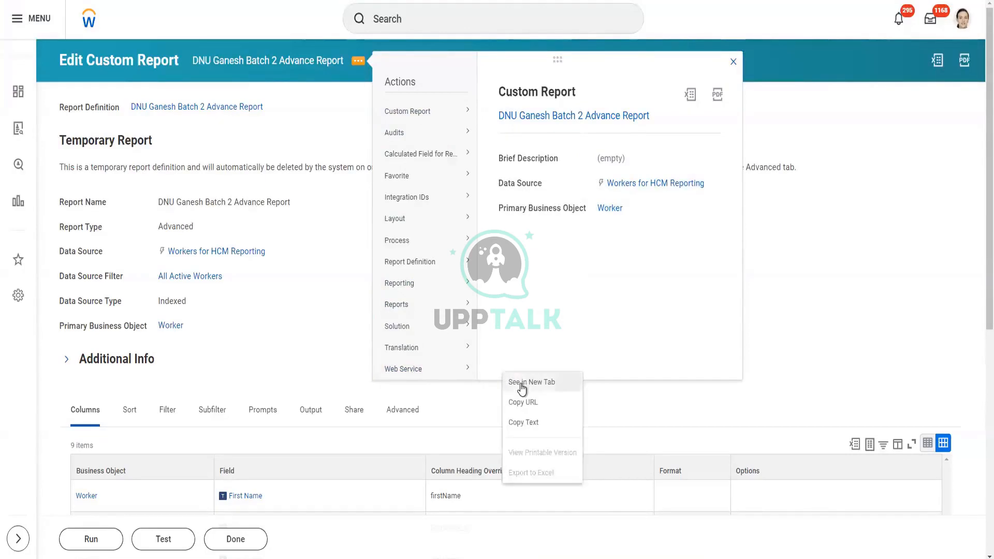
left_click(522, 386)
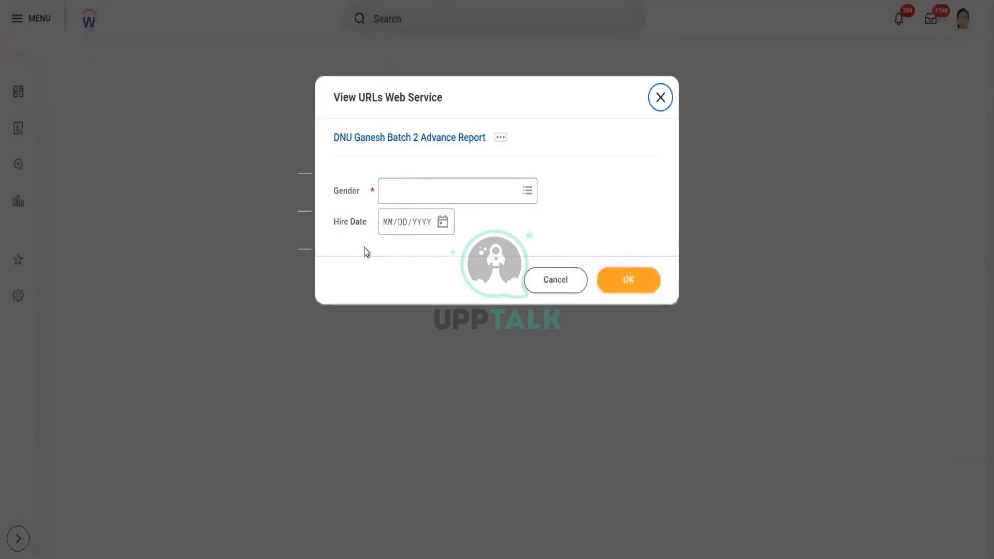
- Run View URLs Web Service with Gender set to Female, Male and Not Declared, without a Hire Date
left_click(483, 190)
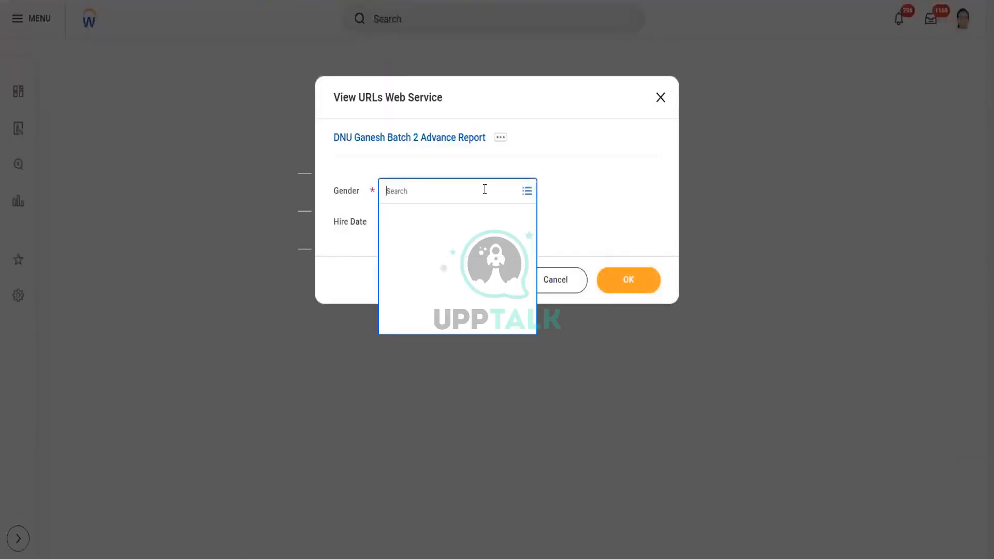
left_click(412, 237)
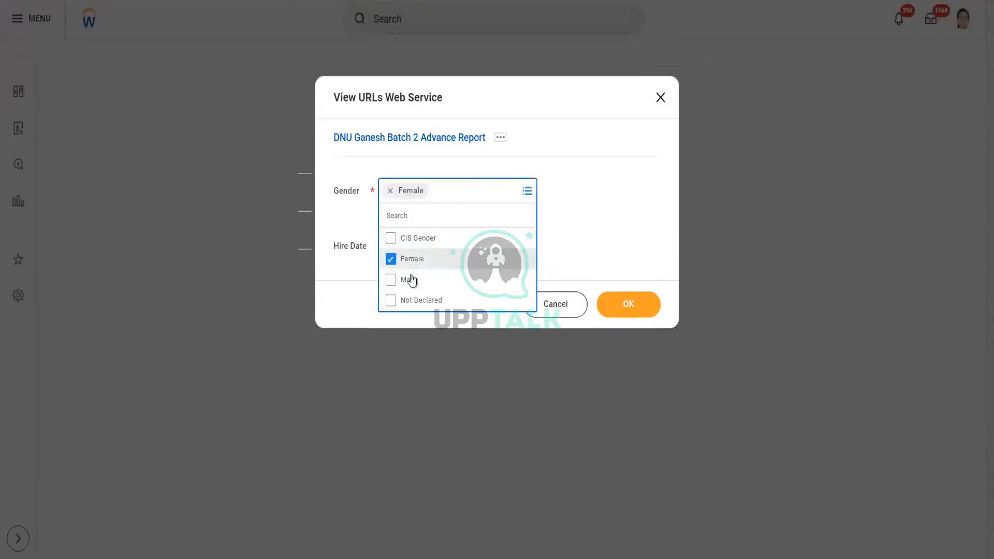
left_click(412, 279)
left_click(424, 327)
left_click(576, 240)
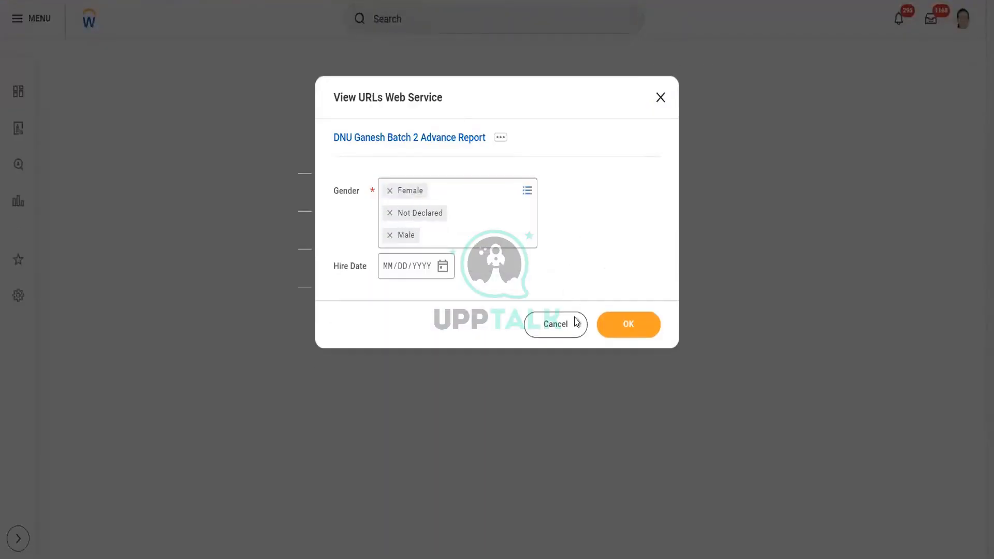
left_click(615, 332)
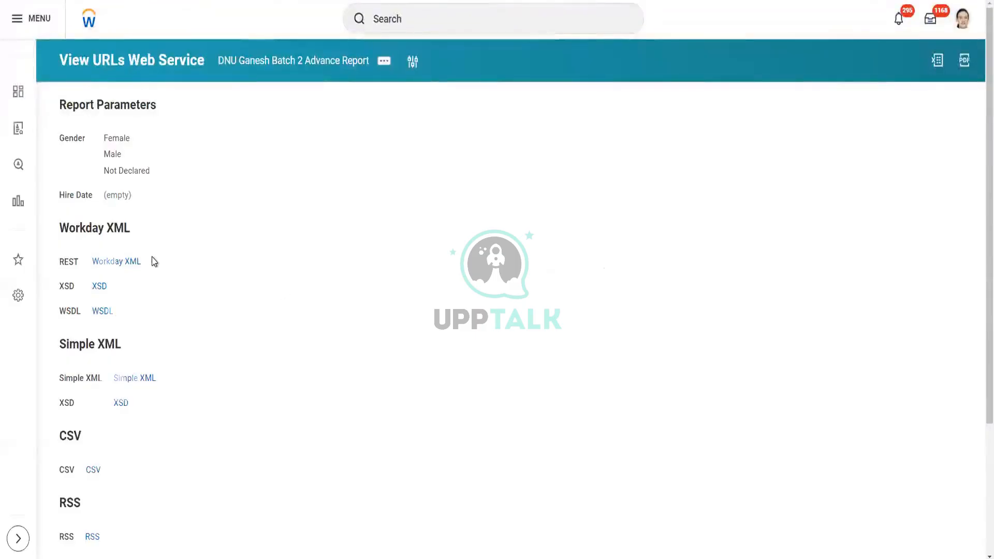
- Look through the generated web service URLs and revisit the report's edit page before returning to them
scroll(152, 259, "down", 3)
scroll(153, 263, "up", 3)
scroll(104, 288, "down", 3)
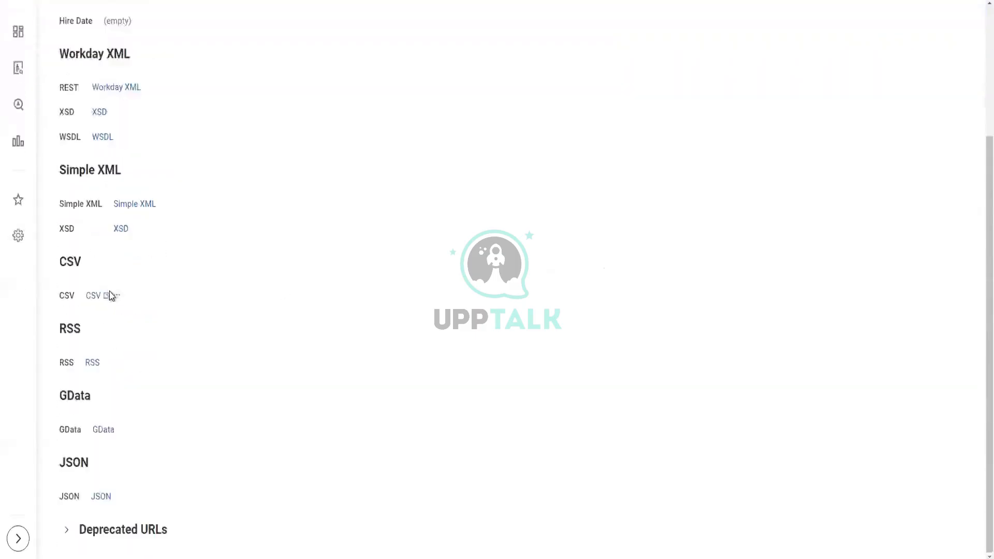
scroll(110, 295, "up", 1)
scroll(114, 301, "up", 2)
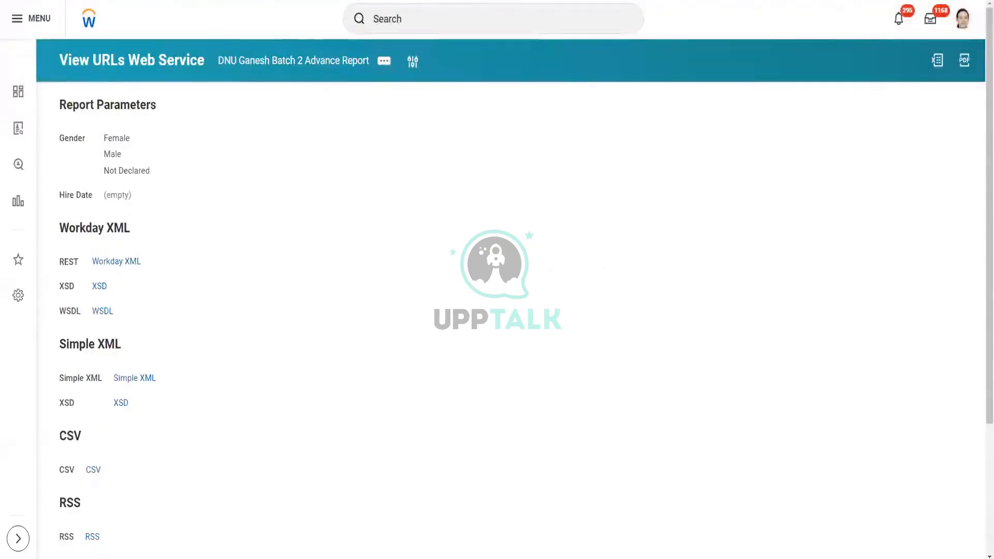
left_click(279, 1)
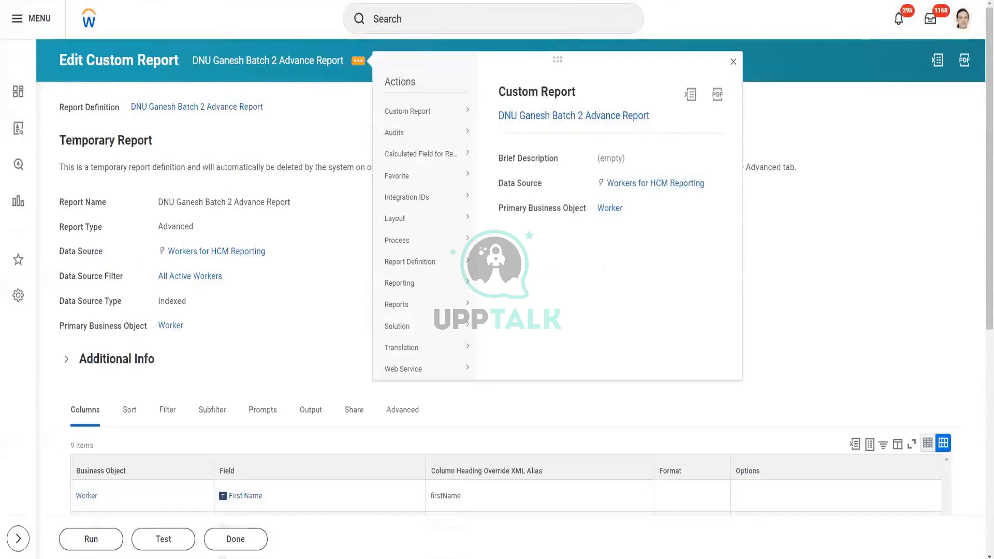
left_click(218, 1)
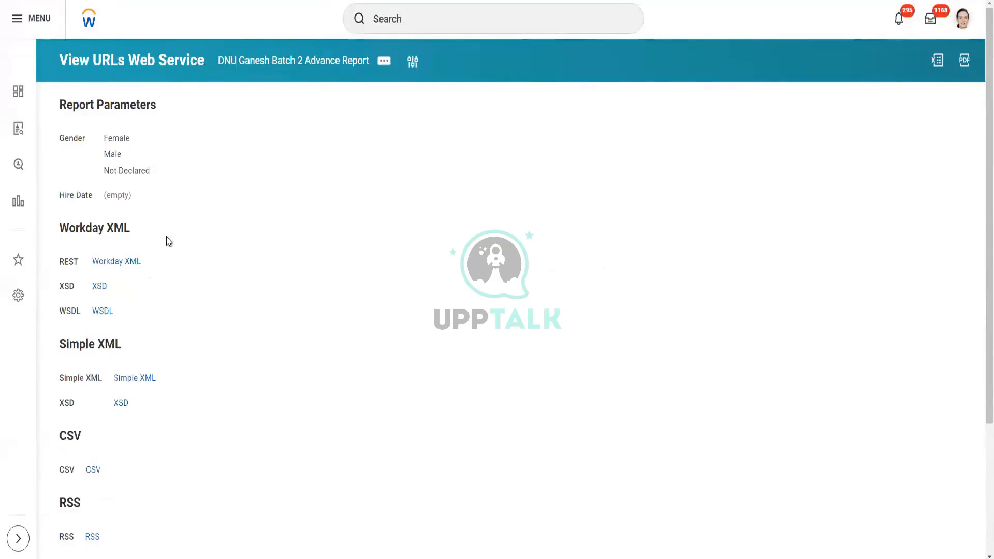
- Examine the available output formats of the report web service: Workday XML, Simple XML, CSV, RSS, GData and JSON
scroll(166, 237, "down", 3)
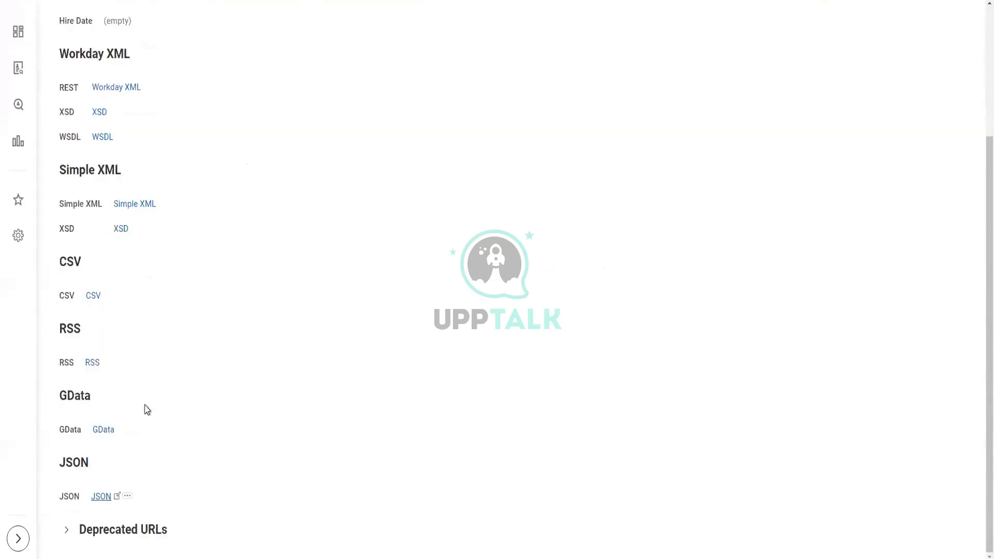
scroll(189, 355, "up", 3)
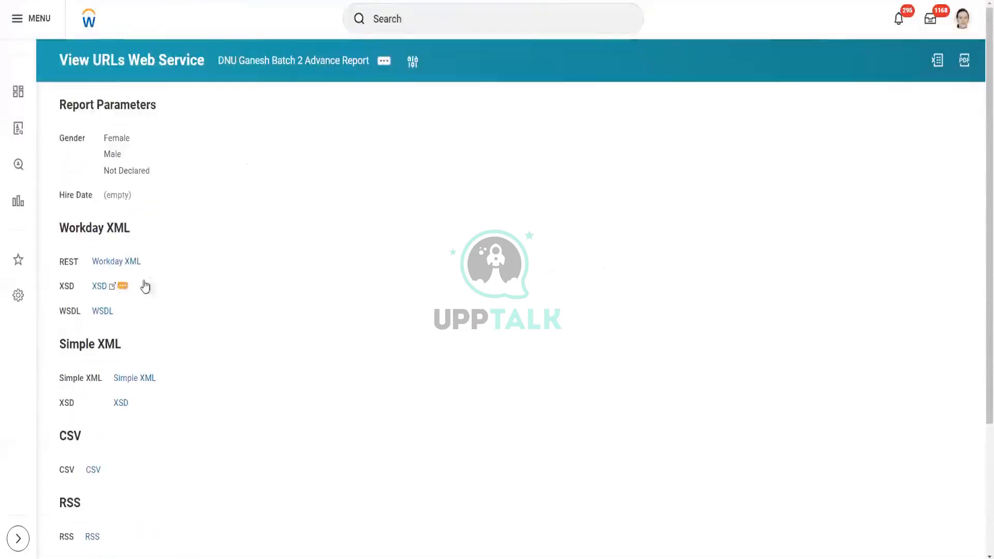
scroll(135, 384, "down", 3)
scroll(136, 386, "up", 3)
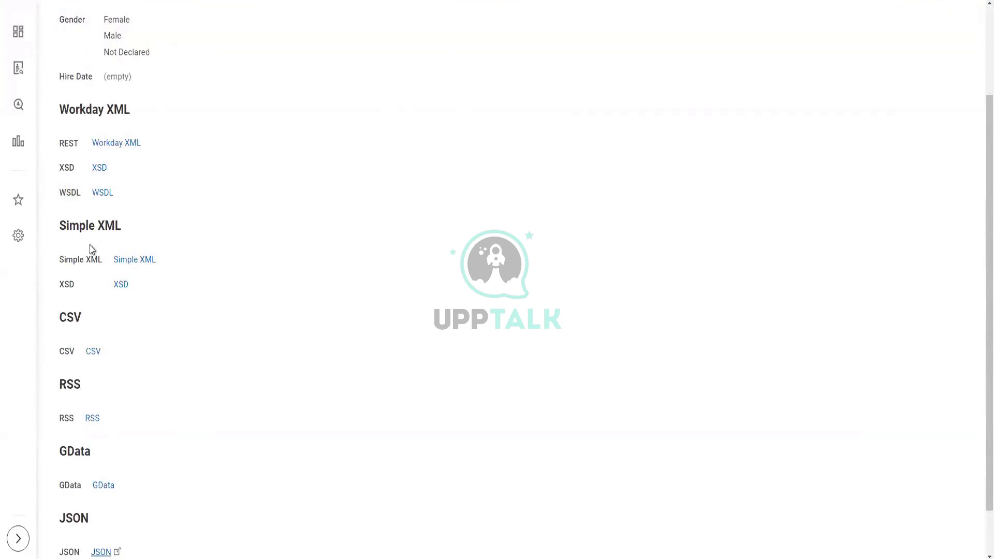
scroll(349, 100, "up", 3)
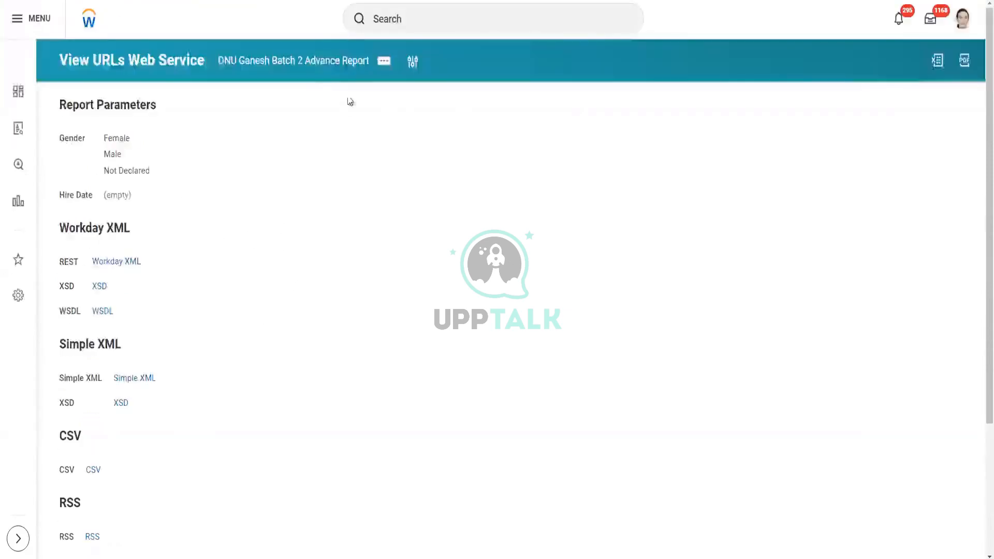
scroll(239, 231, "down", 4)
scroll(106, 182, "up", 1)
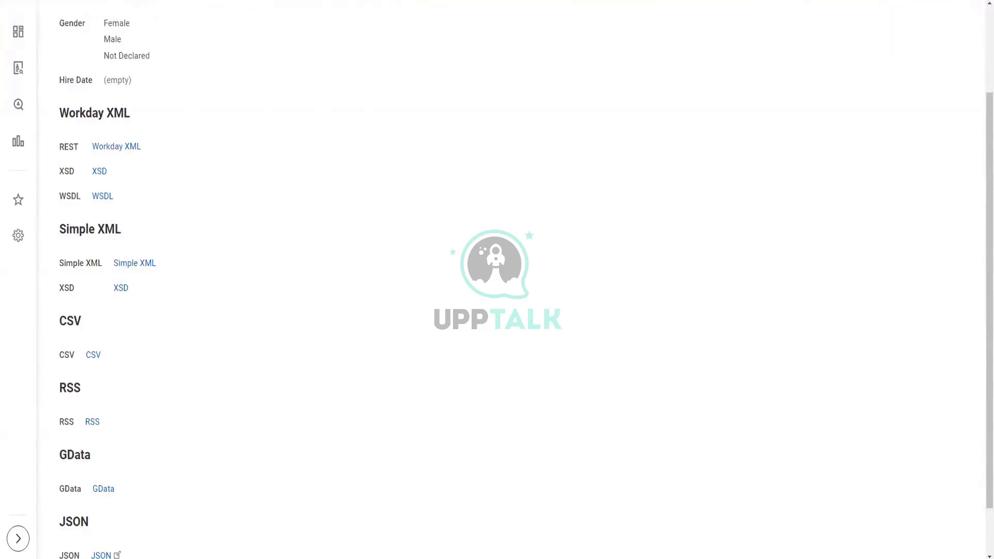
scroll(107, 164, "up", 2)
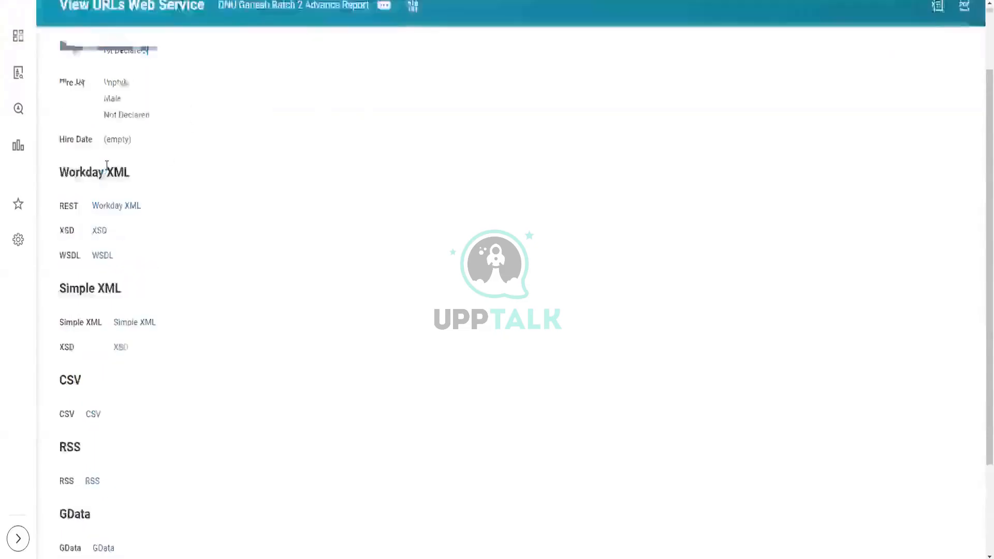
scroll(107, 165, "up", 2)
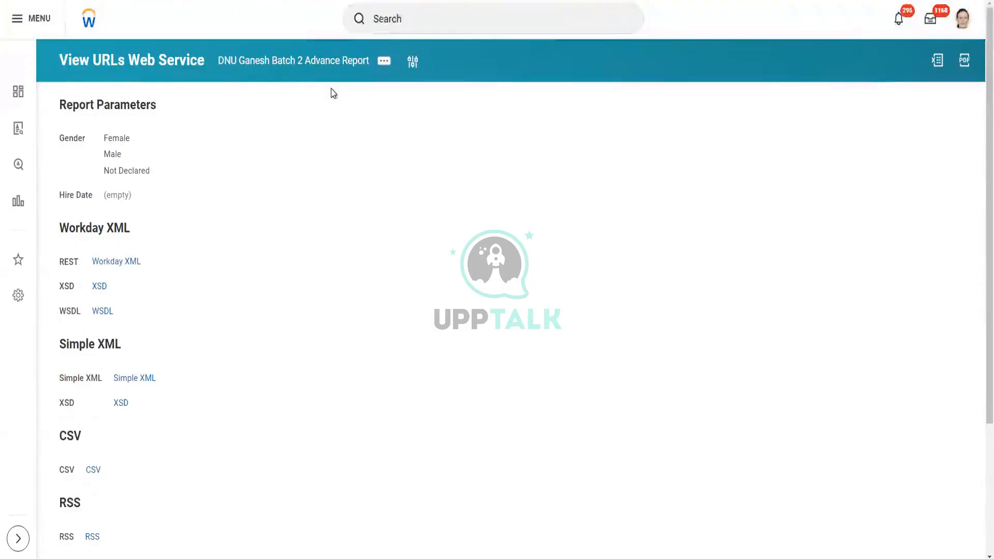
scroll(333, 93, "down", 2)
scroll(324, 102, "up", 2)
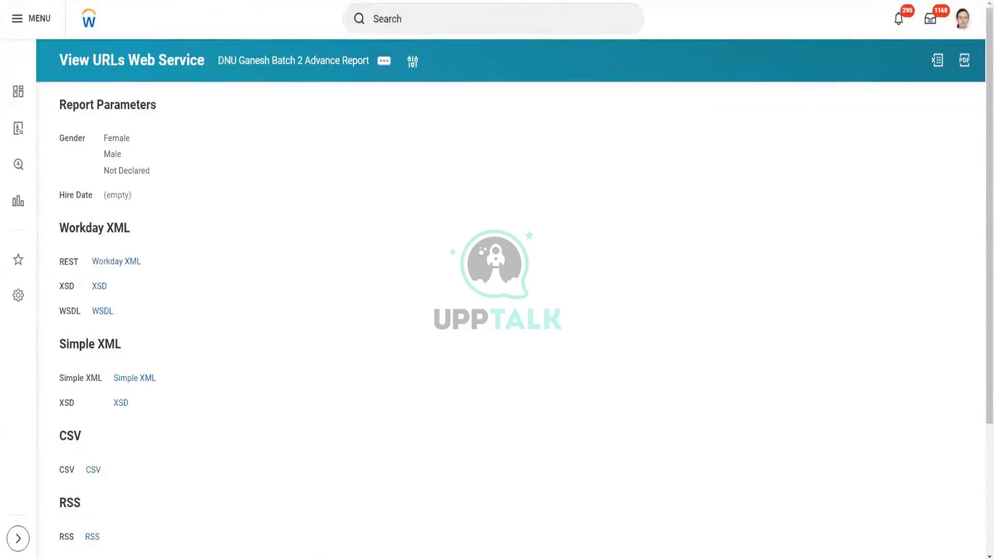
- Switch to the text notes, add the line "RaaS = Report As A Service" below Future Hires, and return to Workday
key("alt+Tab")
type("\\")
key("BackSpace")
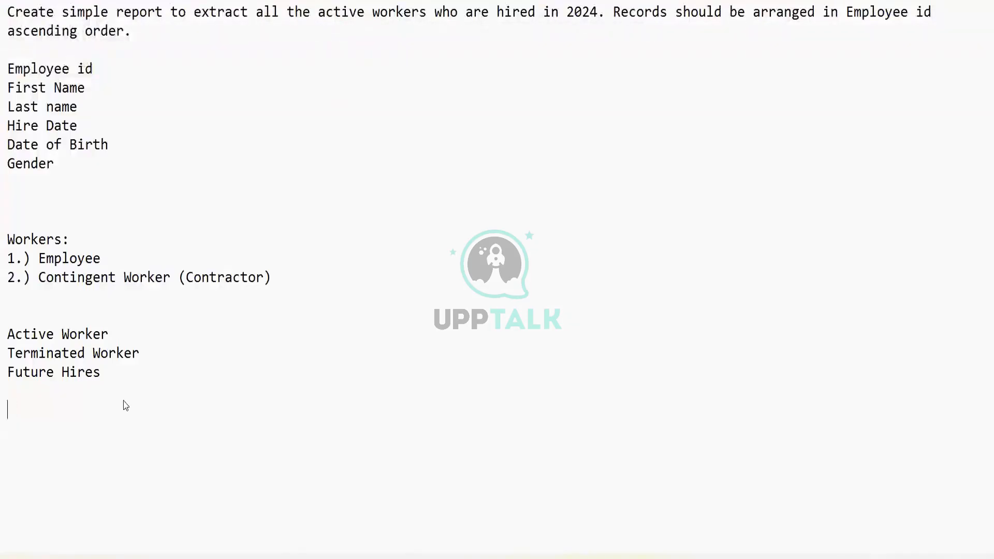
type("RaaS -")
key("BackSpace")
type("= Report ")
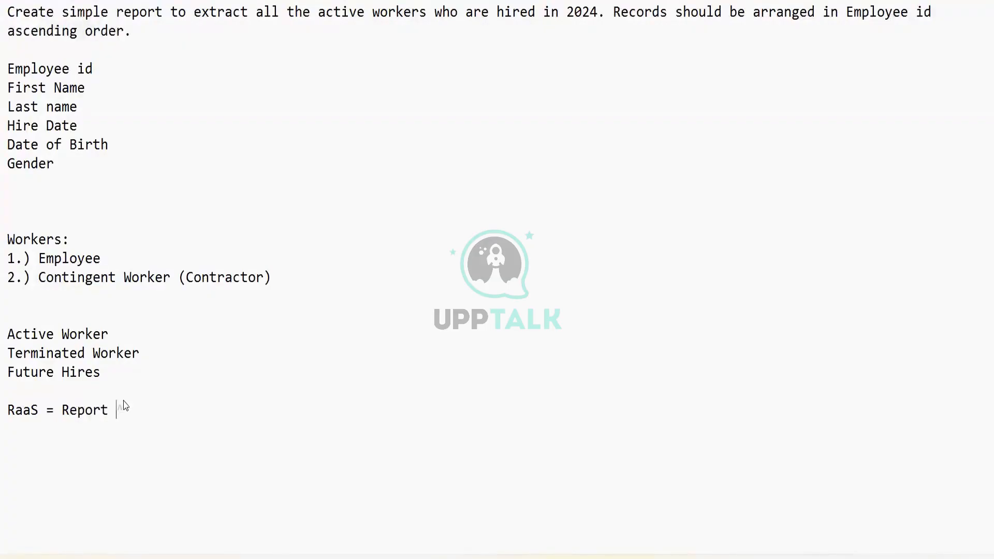
type("As A Service")
key("alt+Tab")
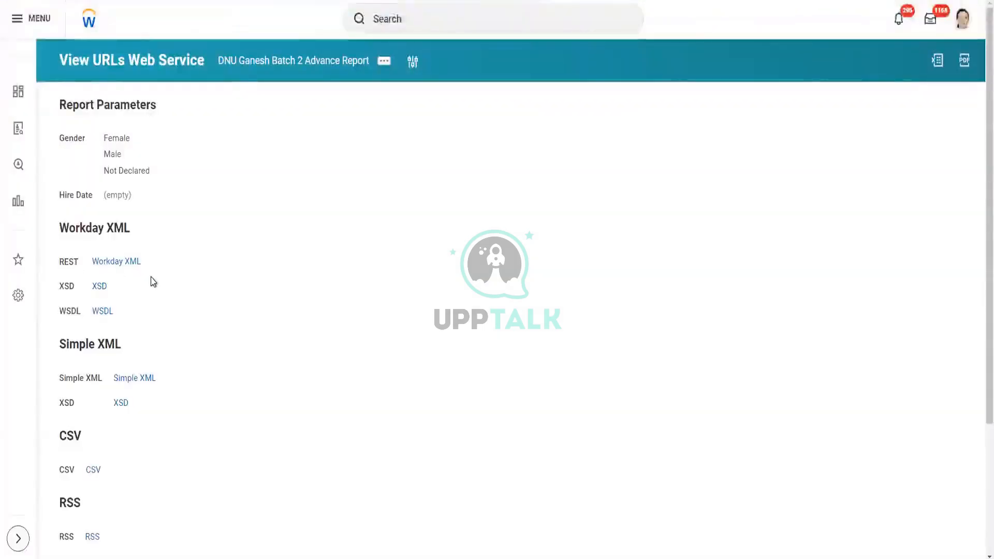
- Copy the URL of the Workday XML REST link
scroll(150, 277, "down", 1)
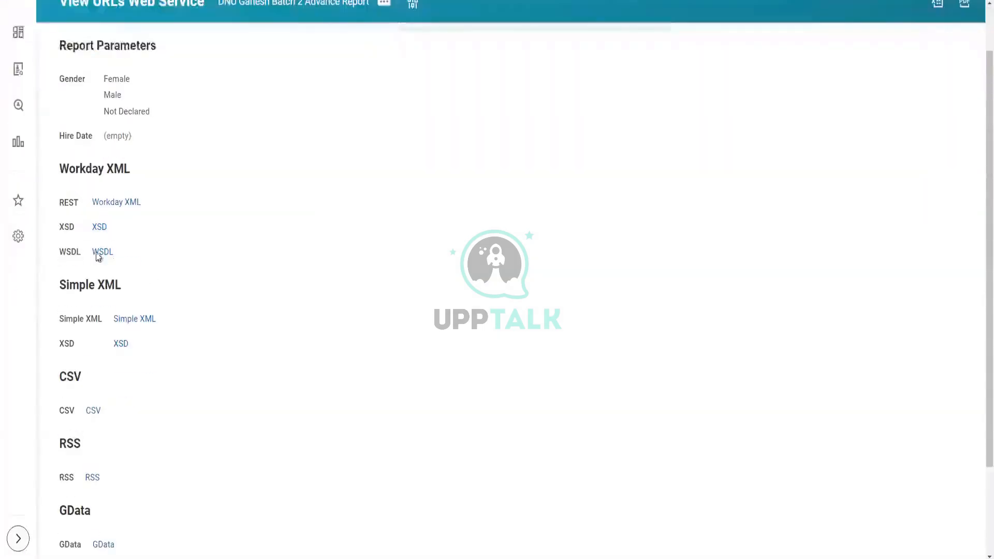
right_click(111, 201)
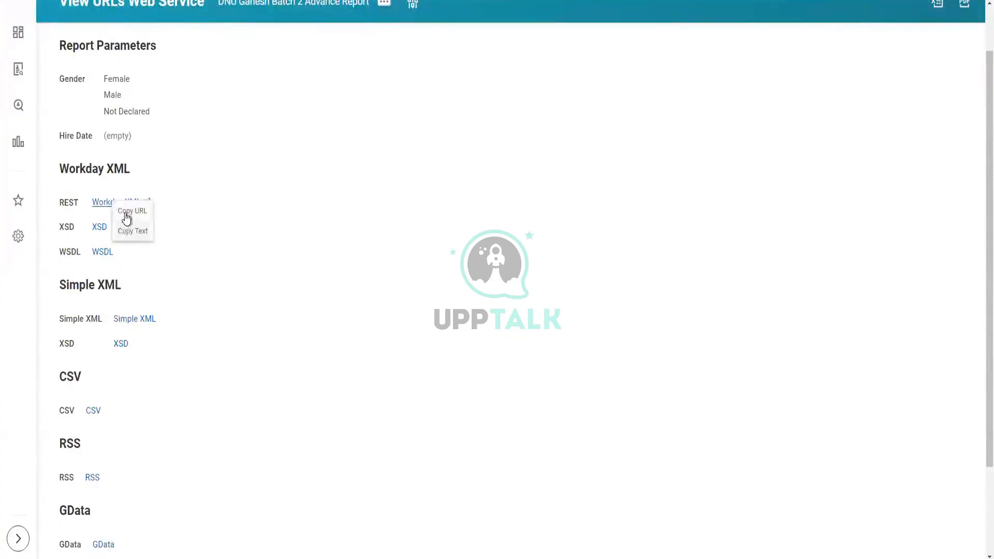
left_click(127, 216)
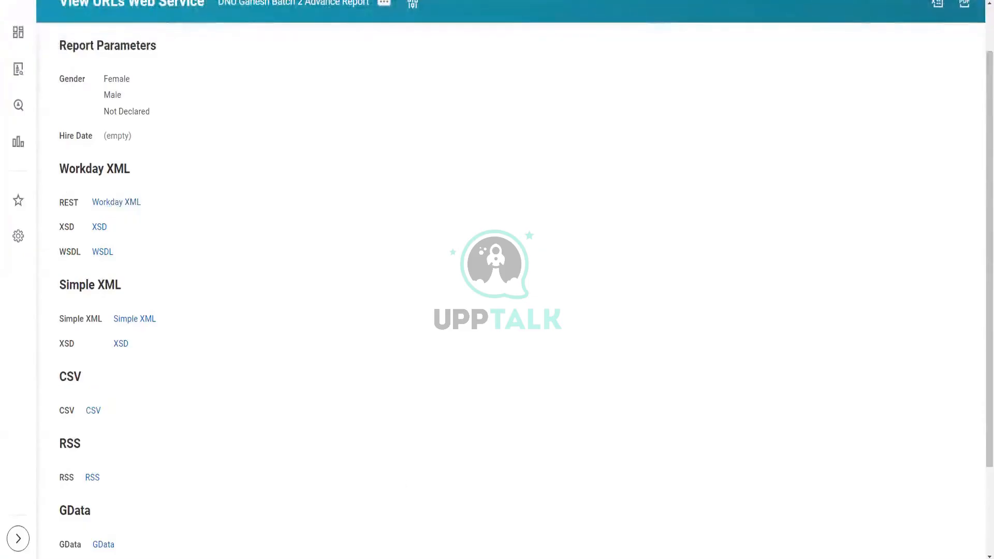
- Switch to the text editor, paste the copied Workday XML REST URL, and turn on word wrap so the full address fits the window
key("alt+Tab")
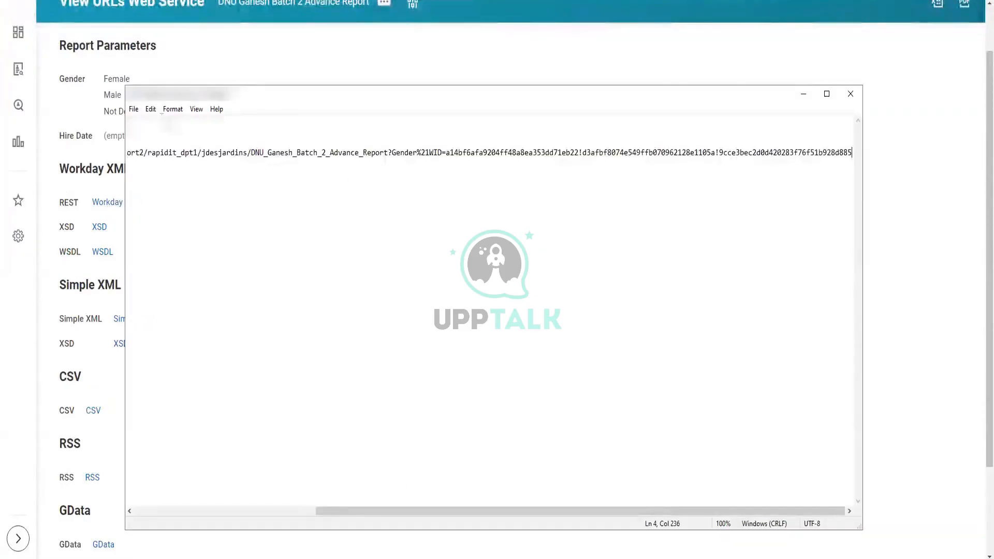
left_click(173, 109)
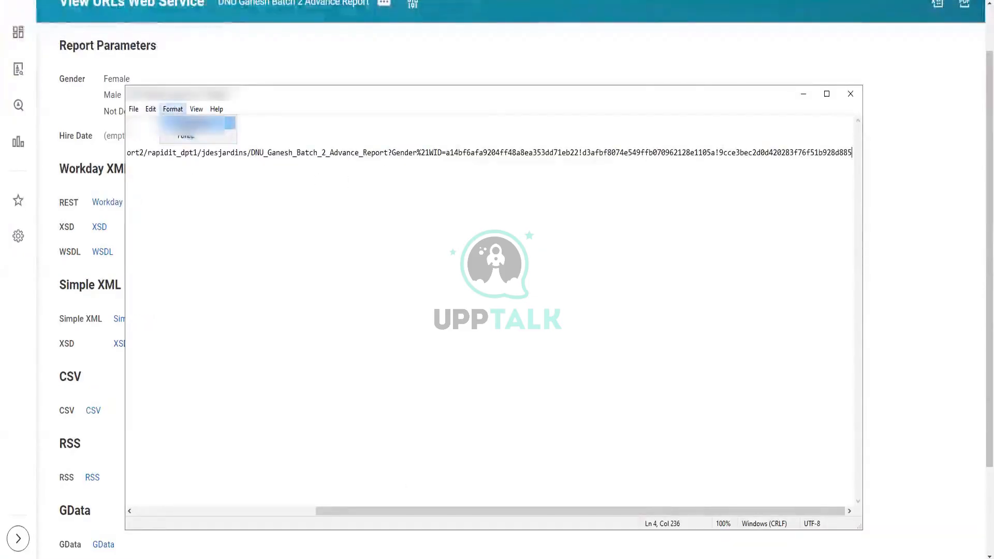
left_click(189, 123)
left_click(388, 164)
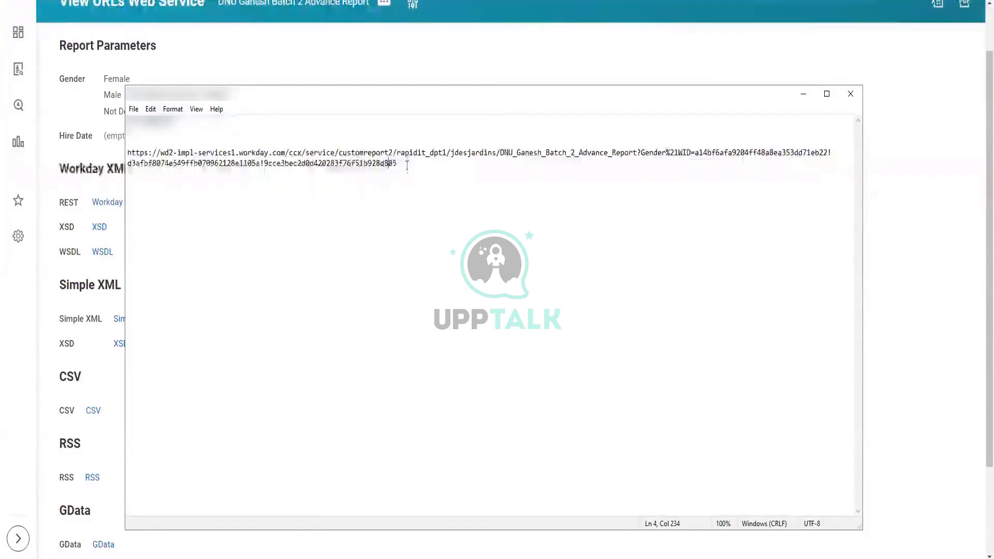
- Highlight the entire pasted web service URL in the text editor to review it from start to end
left_click_drag(407, 164, 120, 153)
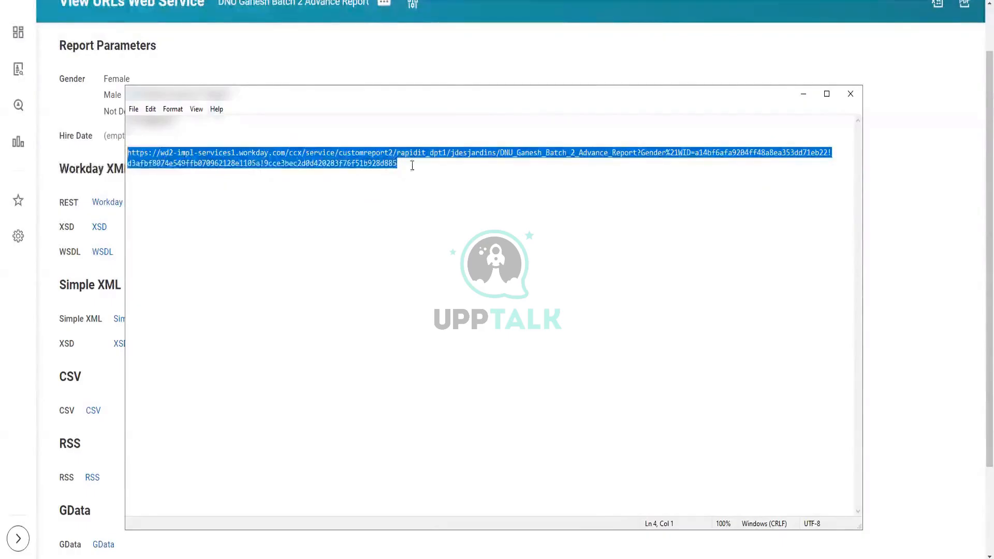
left_click_drag(408, 166, 119, 152)
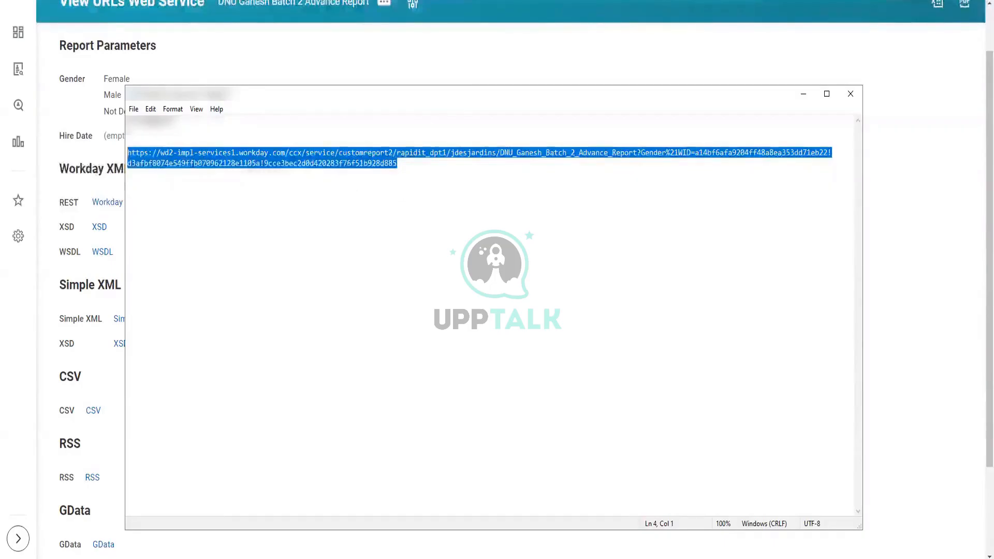
left_click(409, 171)
left_click_drag(409, 171, 125, 154)
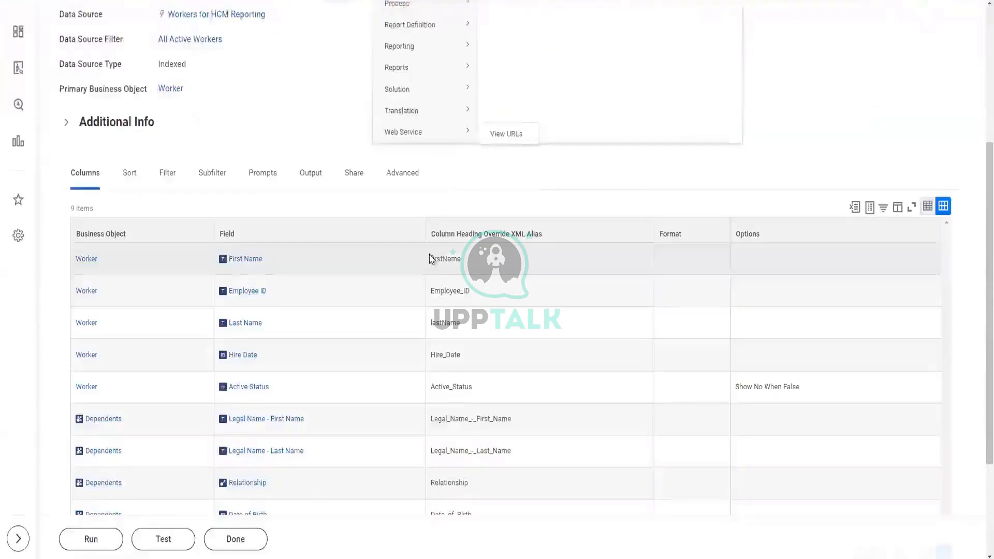
- Return to the report definition in Workday and examine the XML aliases of its columns, starting with First Name and Employee ID
left_click(432, 259)
left_click_drag(431, 260, 461, 259)
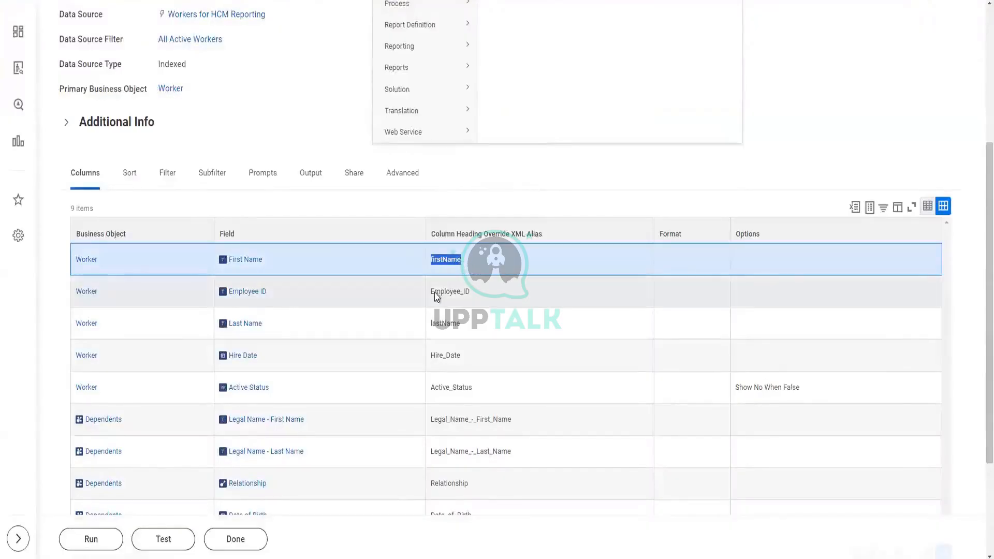
left_click_drag(434, 291, 465, 291)
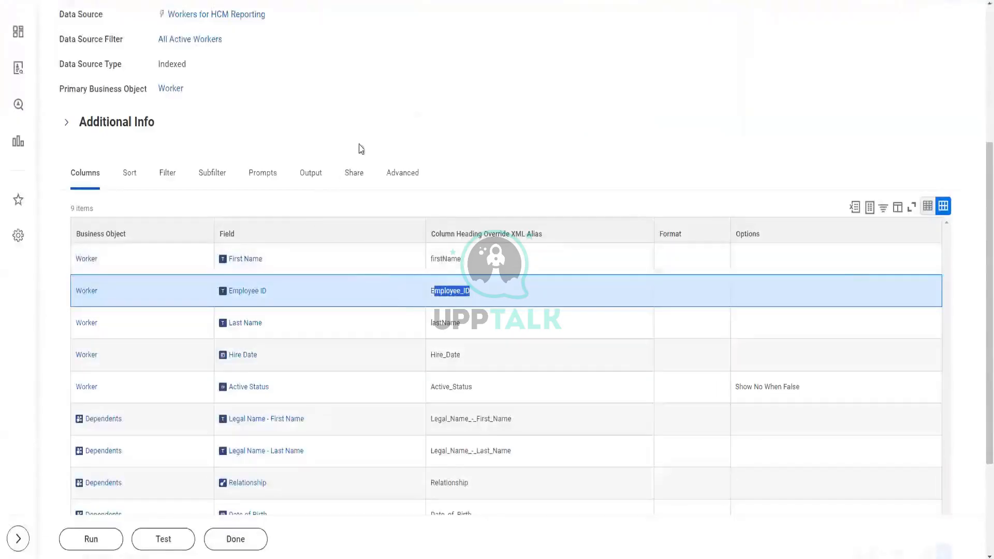
scroll(357, 148, "up", 5)
scroll(364, 162, "down", 5)
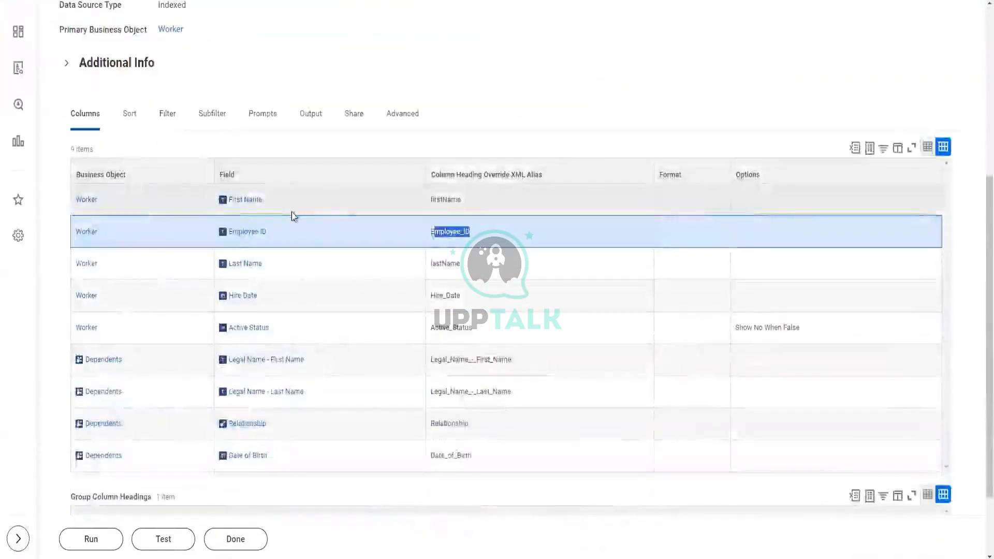
scroll(317, 235, "down", 2)
scroll(289, 222, "up", 3)
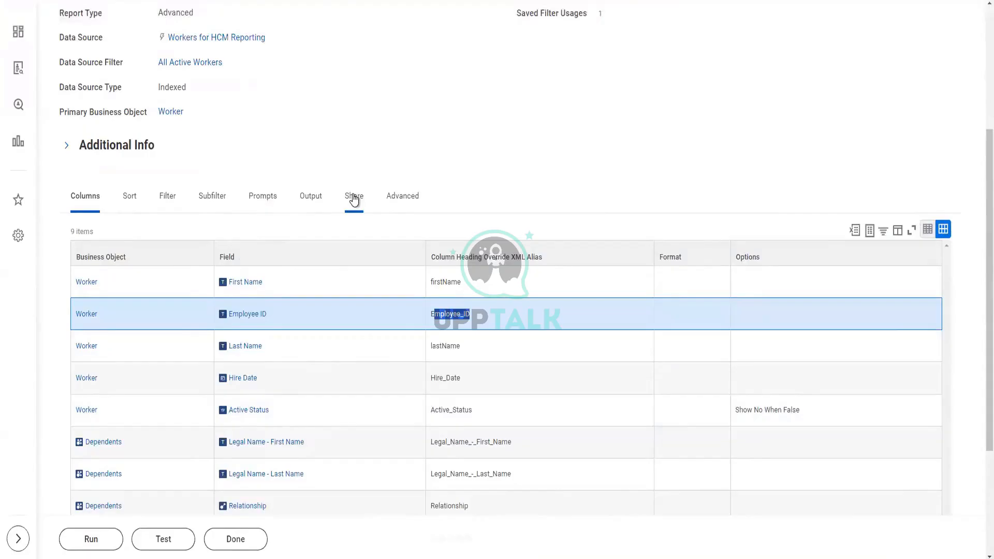
scroll(350, 48, "up", 5)
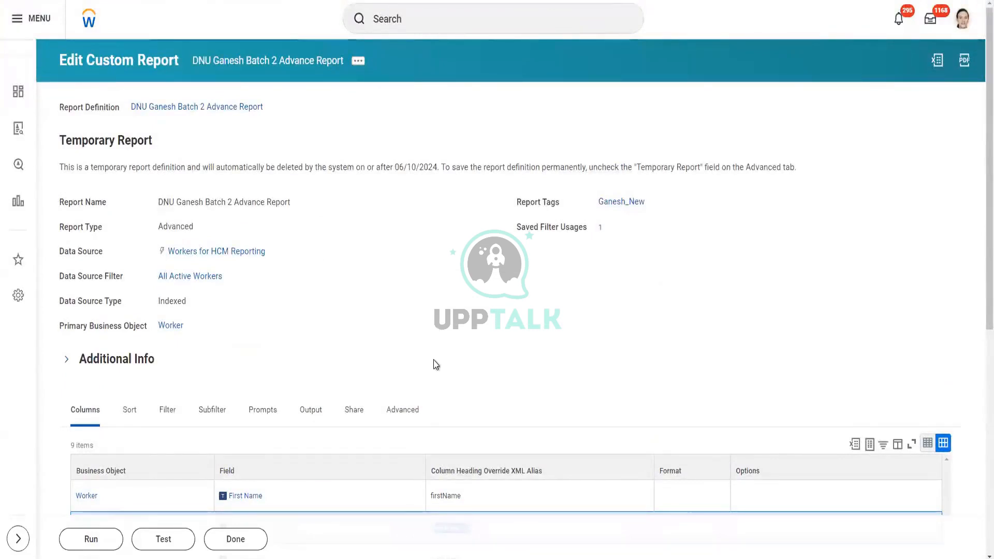
scroll(433, 393, "down", 3)
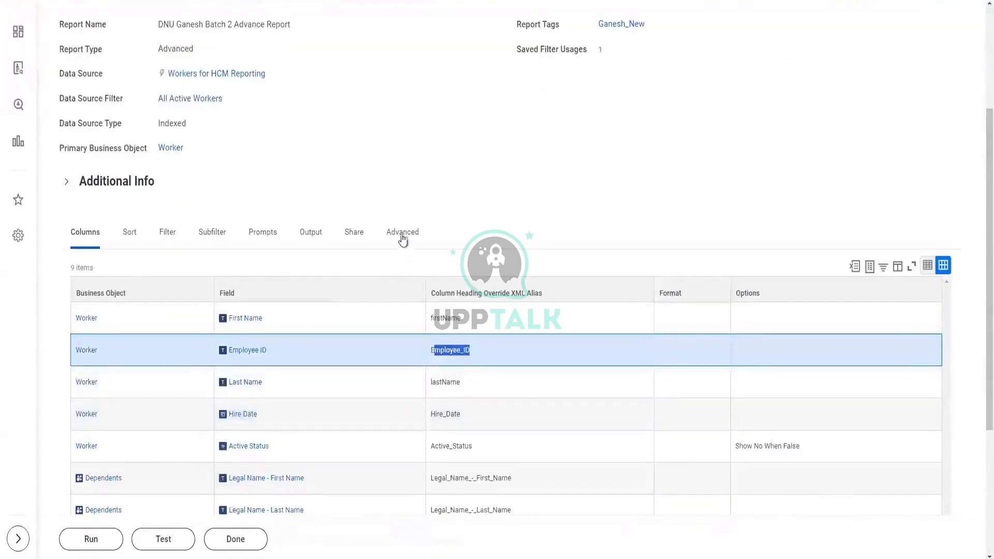